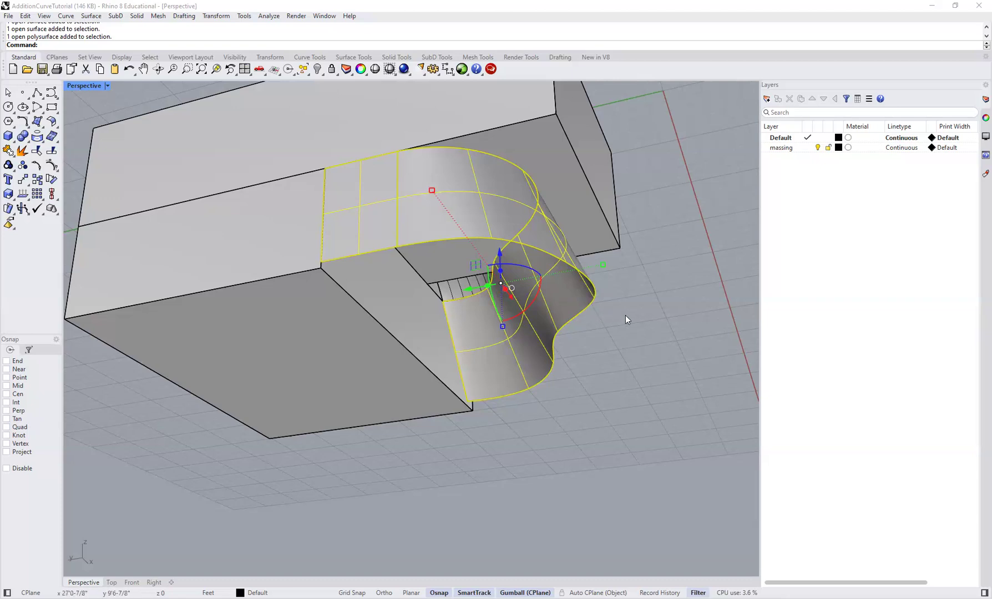
# - Hide the upper massing box that sits above the curved addition
pyautogui.scroll(4, 560, 272)
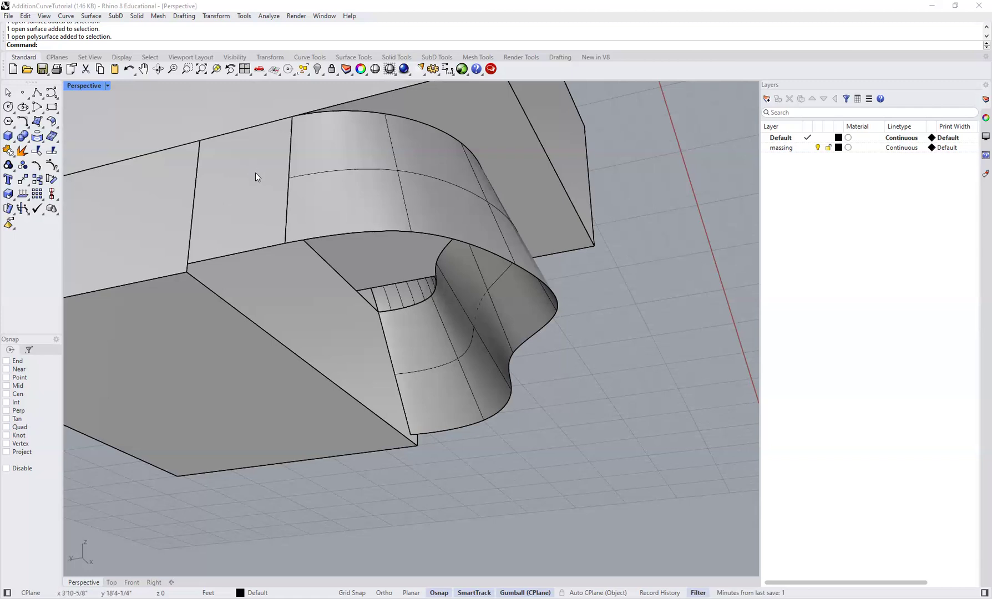
pyautogui.moveTo(480, 285); pyautogui.dragTo(281, 342, button='right')
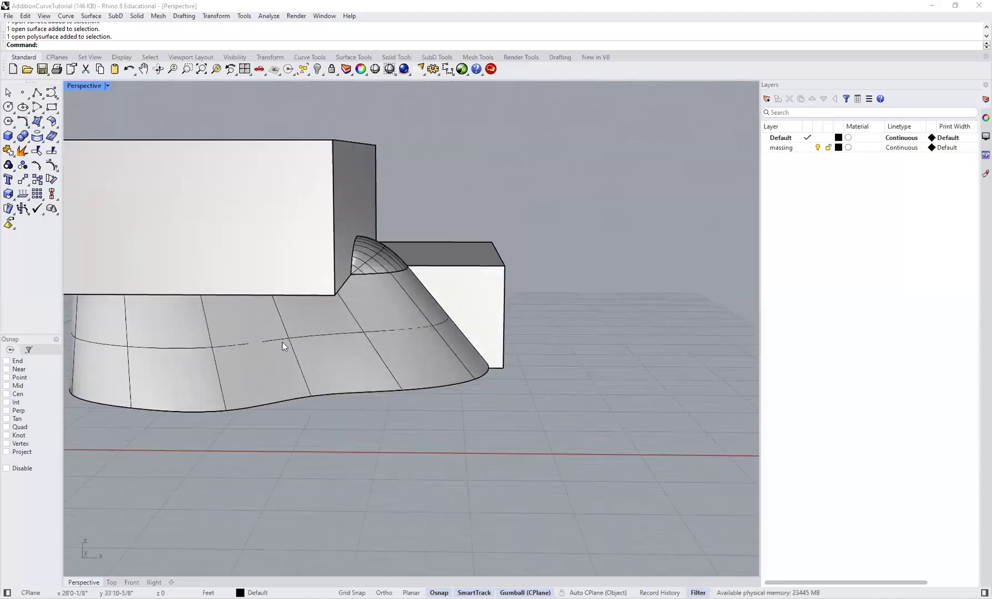
pyautogui.moveTo(420, 316); pyautogui.dragTo(337, 311, button='right')
pyautogui.scroll(3, 336, 310)
pyautogui.moveTo(379, 347); pyautogui.dragTo(439, 337, button='right')
pyautogui.scroll(-5, 439, 337)
pyautogui.moveTo(345, 356); pyautogui.dragTo(371, 271, button='right')
pyautogui.click(371, 271)
pyautogui.scroll(3, 373, 311)
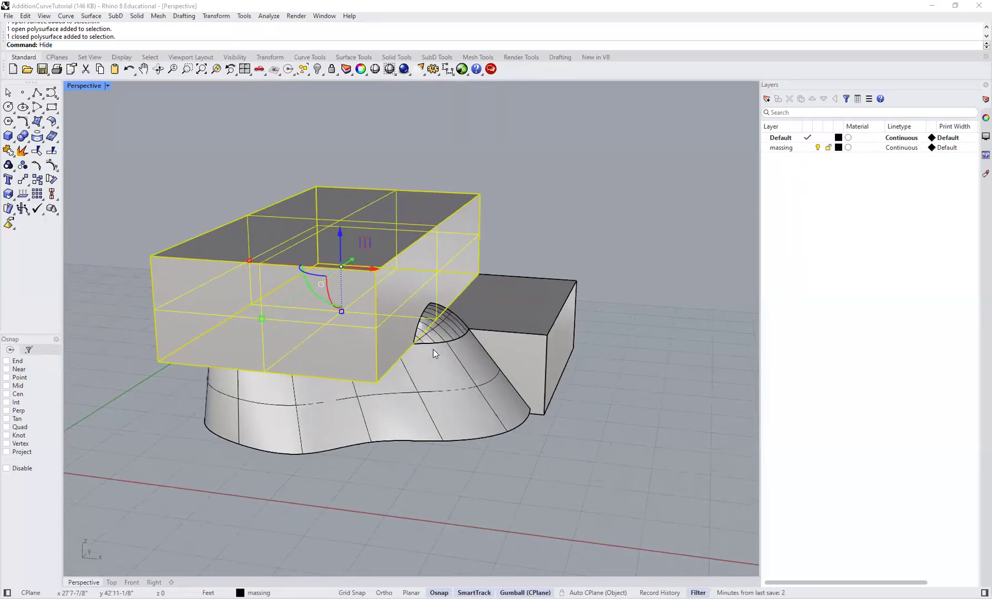
pyautogui.hotkey('ctrl', 'h')
pyautogui.moveTo(426, 320); pyautogui.dragTo(493, 406, button='right')
pyautogui.click(487, 413)
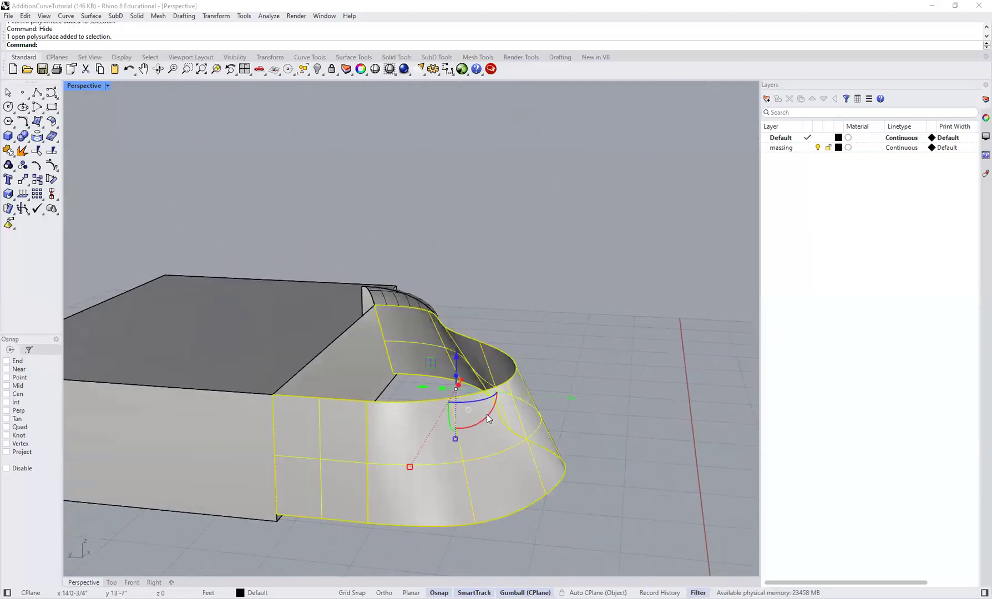
pyautogui.click(460, 316)
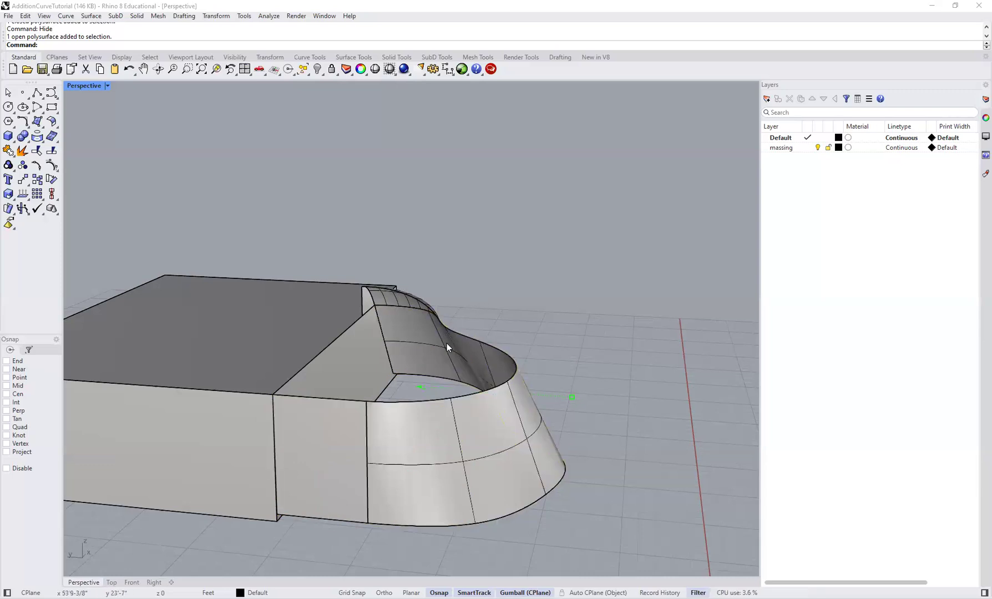
pyautogui.moveTo(410, 367); pyautogui.dragTo(412, 355, button='right')
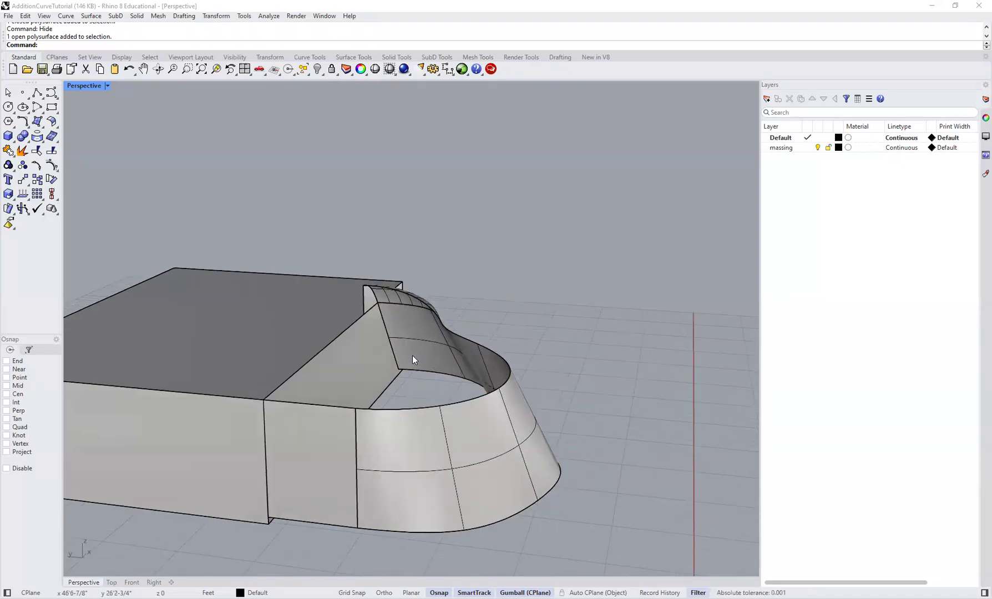
pyautogui.write('ExtrudeSrf')
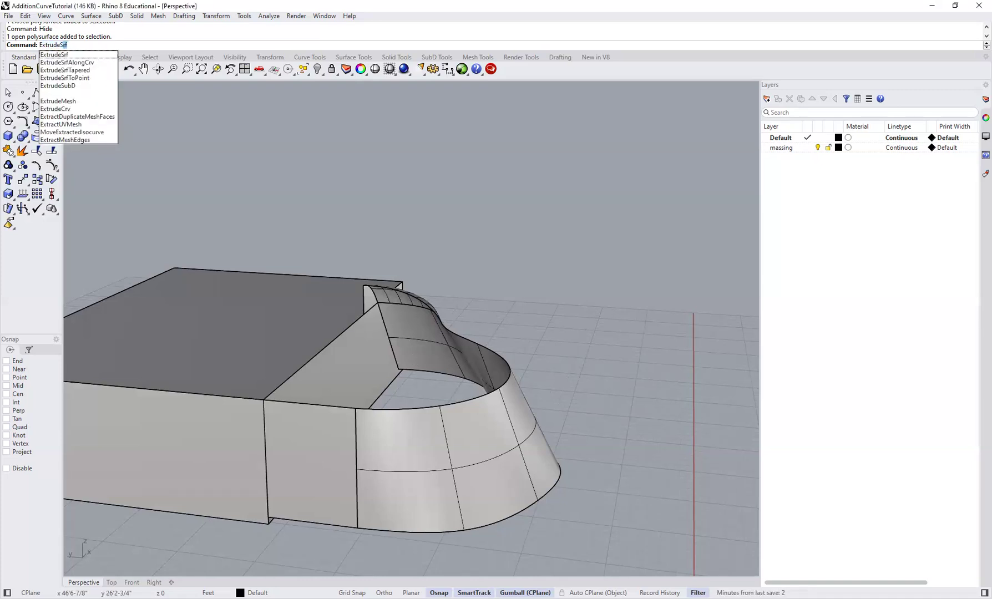
pyautogui.press('Return')
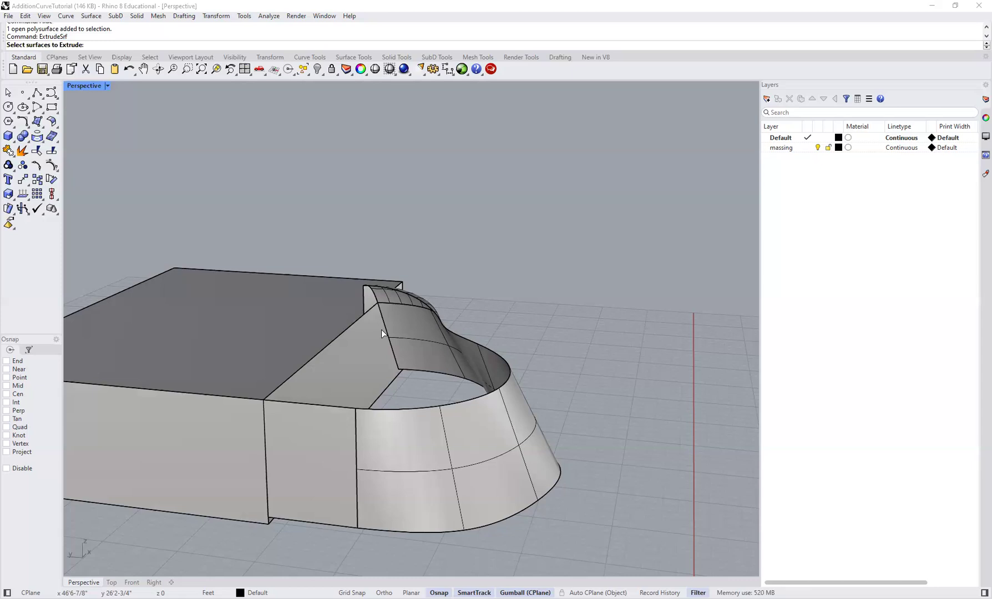
pyautogui.click(453, 430)
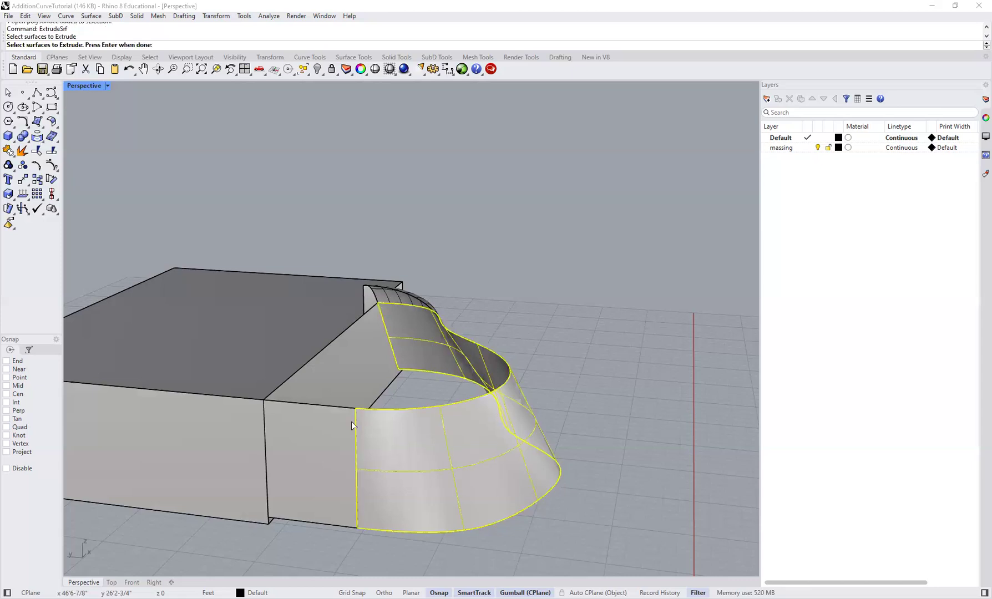
pyautogui.click(322, 438)
pyautogui.moveTo(425, 294); pyautogui.dragTo(420, 326, button='right')
pyautogui.click(412, 322)
pyautogui.press('Return')
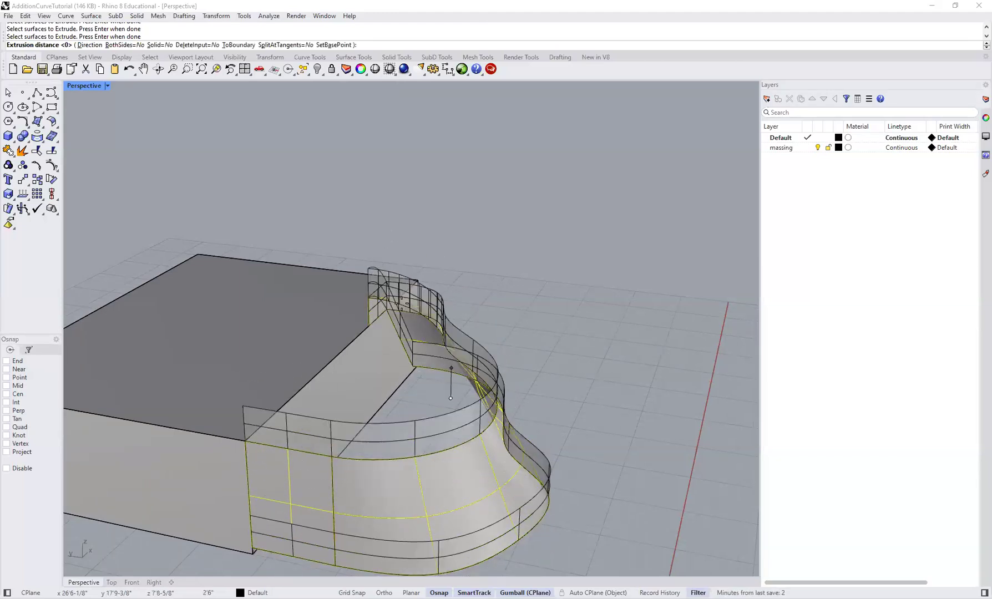
pyautogui.click(391, 347)
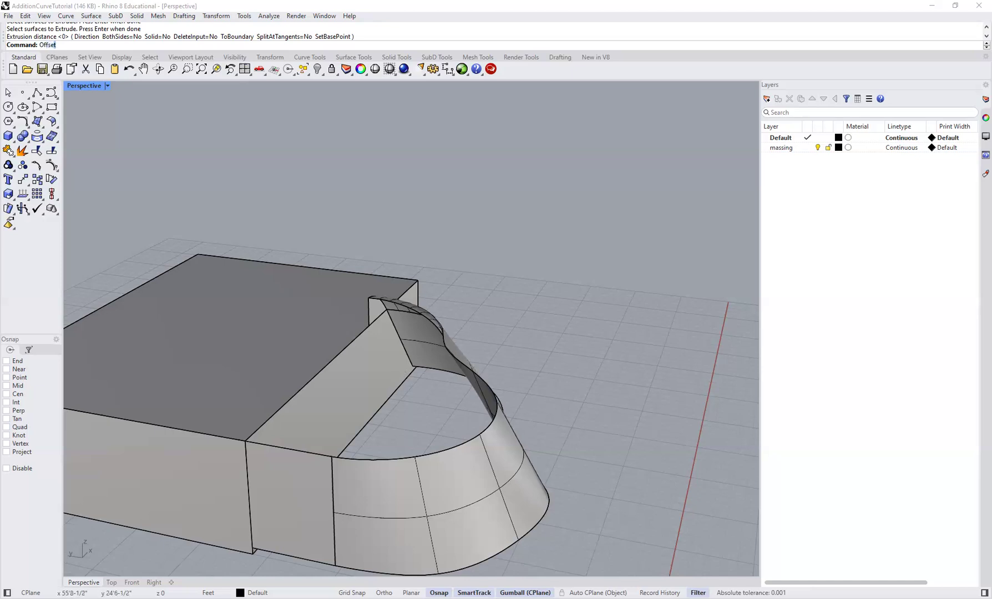
# - Start OffsetSrf on the curved addition, including its curved wall, flat side wall, roof cap and upright end piece
pyautogui.write('tSrf')
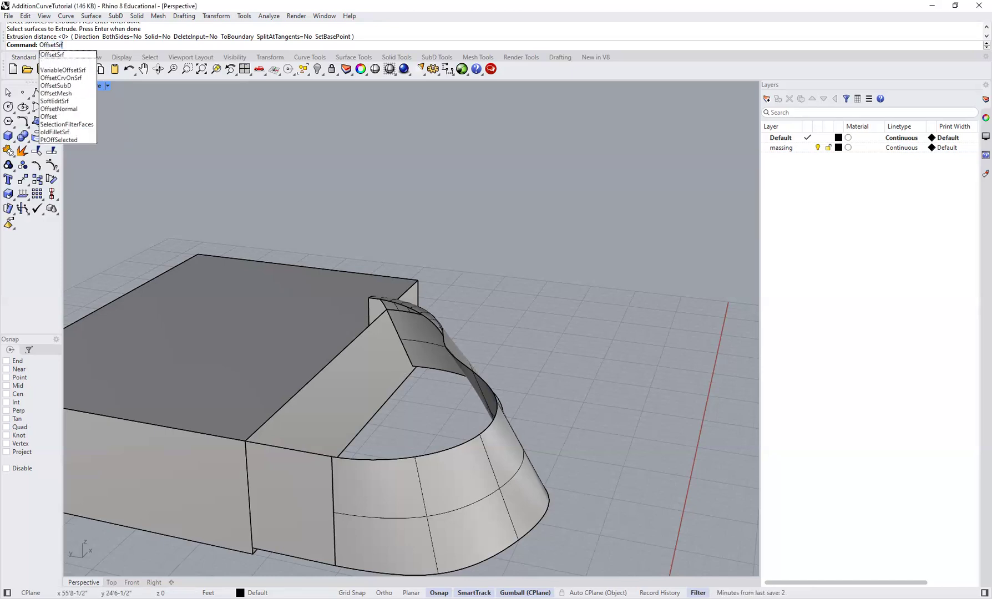
pyautogui.press('Return')
pyautogui.click(357, 519)
pyautogui.moveTo(417, 366); pyautogui.dragTo(355, 319, button='right')
pyautogui.click(429, 295)
pyautogui.moveTo(425, 303); pyautogui.dragTo(400, 313, button='right')
pyautogui.scroll(5, 399, 299)
pyautogui.click(402, 303)
pyautogui.scroll(-3, 401, 301)
pyautogui.moveTo(358, 352); pyautogui.dragTo(387, 321, button='right')
pyautogui.scroll(-3, 350, 363)
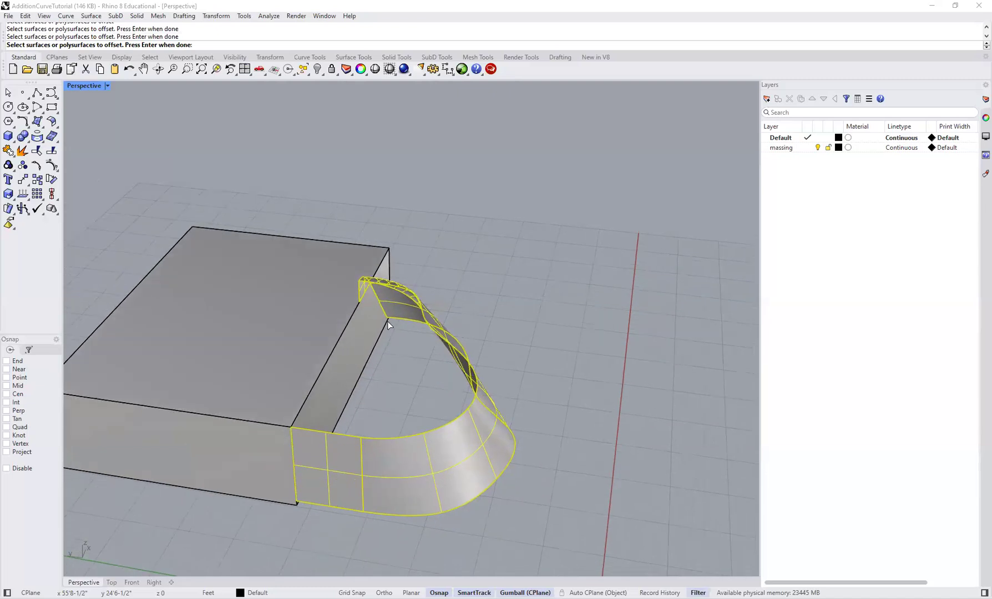
pyautogui.press('Return')
# - Flip the offset directions of the roof cap and its upright end piece so they point inward like the walls
pyautogui.moveTo(424, 358); pyautogui.dragTo(198, 416, button='right')
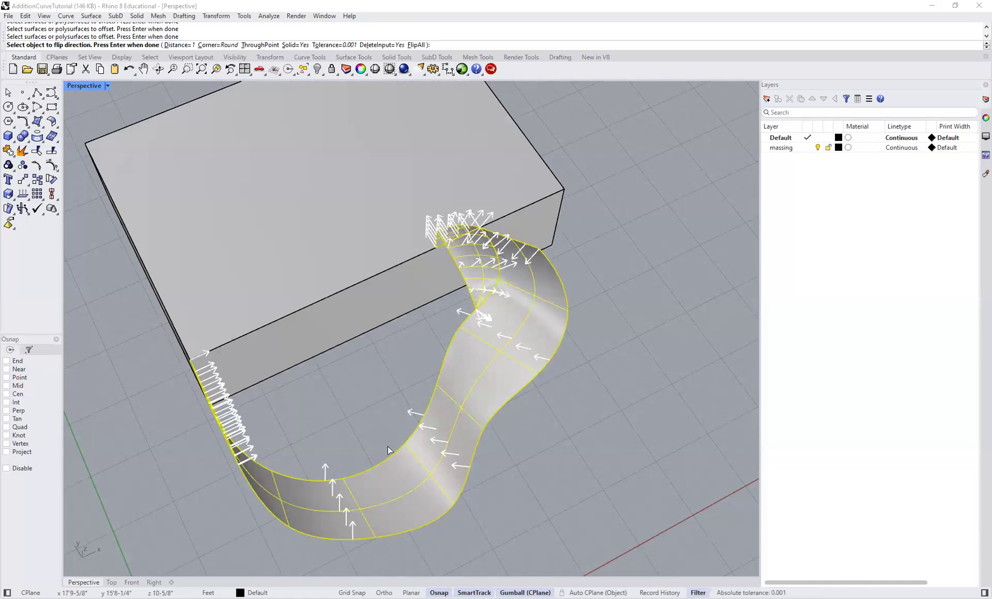
pyautogui.moveTo(461, 417); pyautogui.dragTo(486, 335, button='right')
pyautogui.moveTo(489, 410); pyautogui.dragTo(382, 457, button='right')
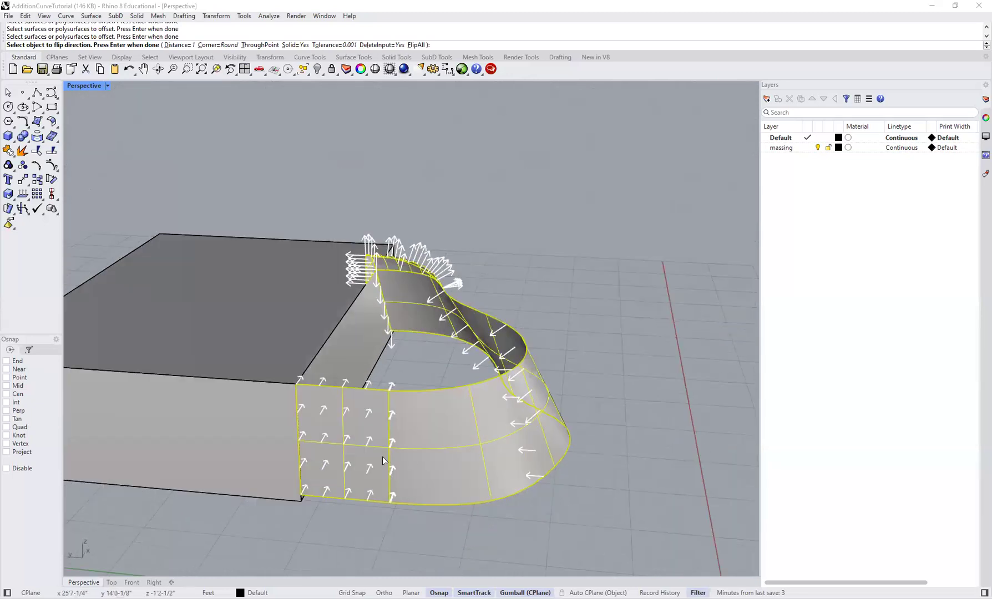
pyautogui.moveTo(495, 397); pyautogui.dragTo(388, 333, button='right')
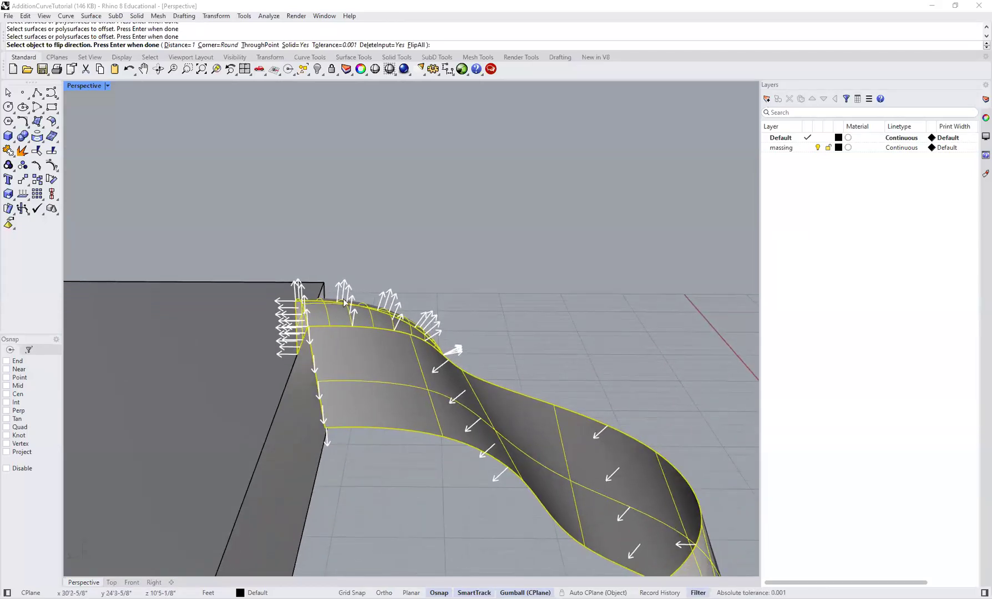
pyautogui.moveTo(398, 279); pyautogui.dragTo(368, 290, button='right')
pyautogui.click(459, 304)
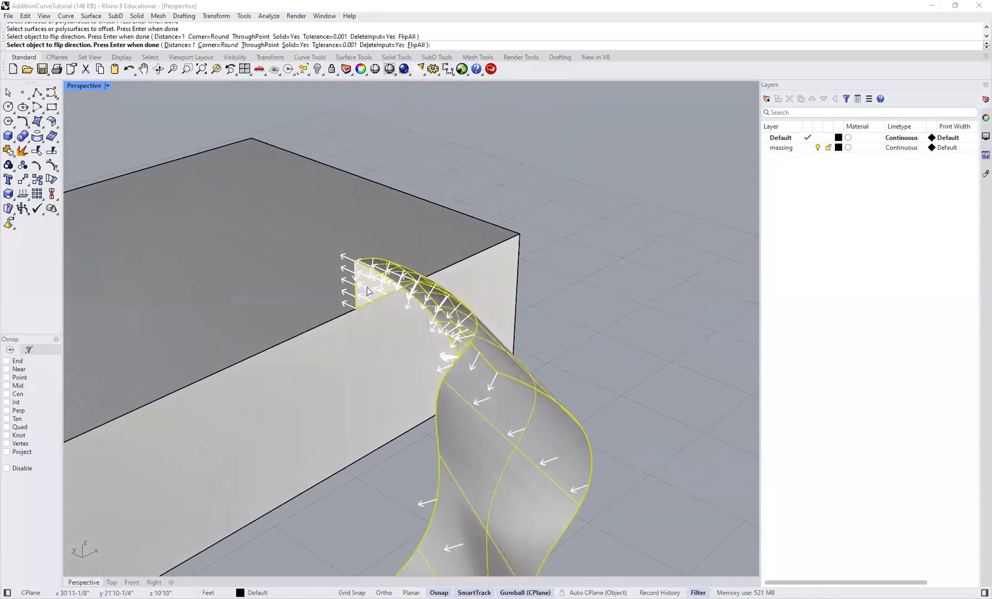
pyautogui.scroll(3, 366, 285)
pyautogui.click(355, 272)
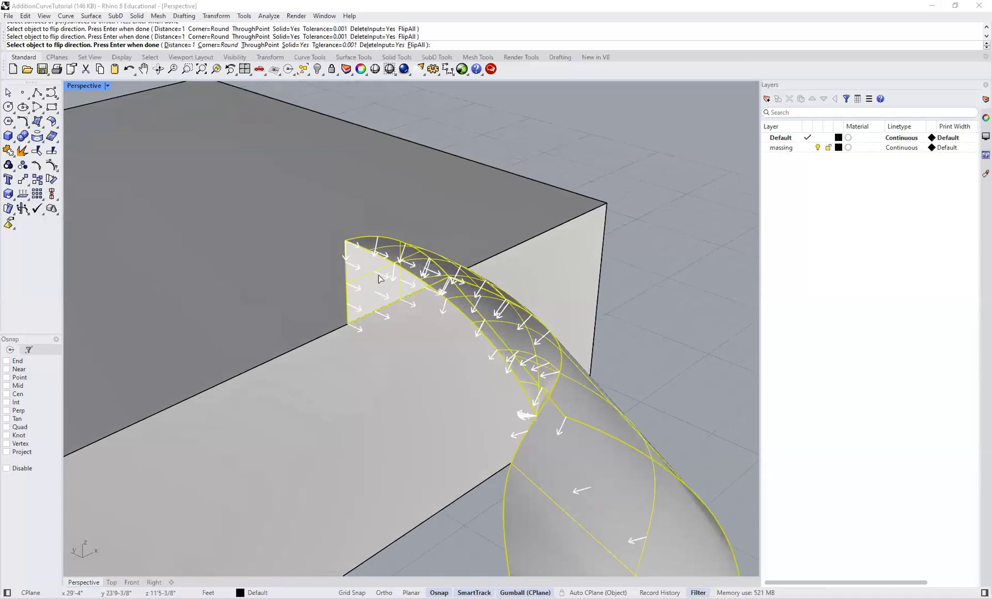
pyautogui.scroll(-3, 464, 326)
pyautogui.moveTo(463, 325); pyautogui.dragTo(502, 404, button='right')
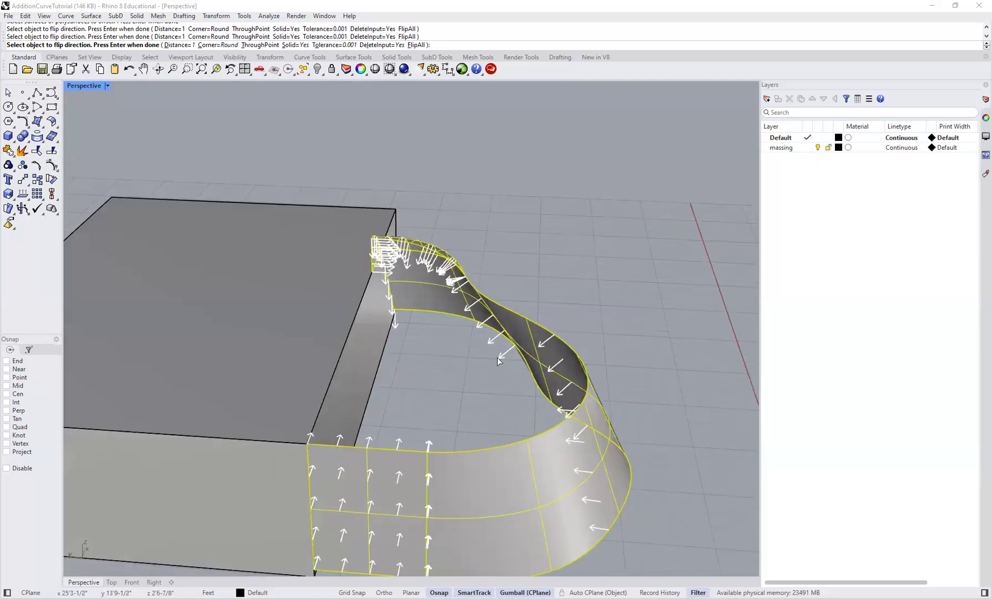
pyautogui.moveTo(467, 339); pyautogui.dragTo(248, 129, button='right')
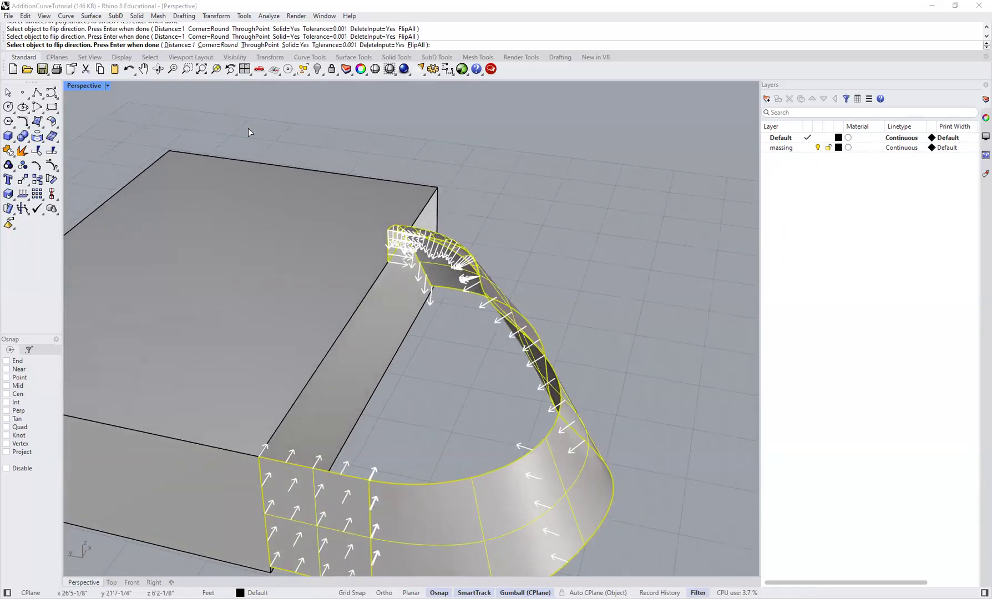
# - Set the offset distance to 6" and create the solid offset, deleting the input surfaces
pyautogui.click(179, 45)
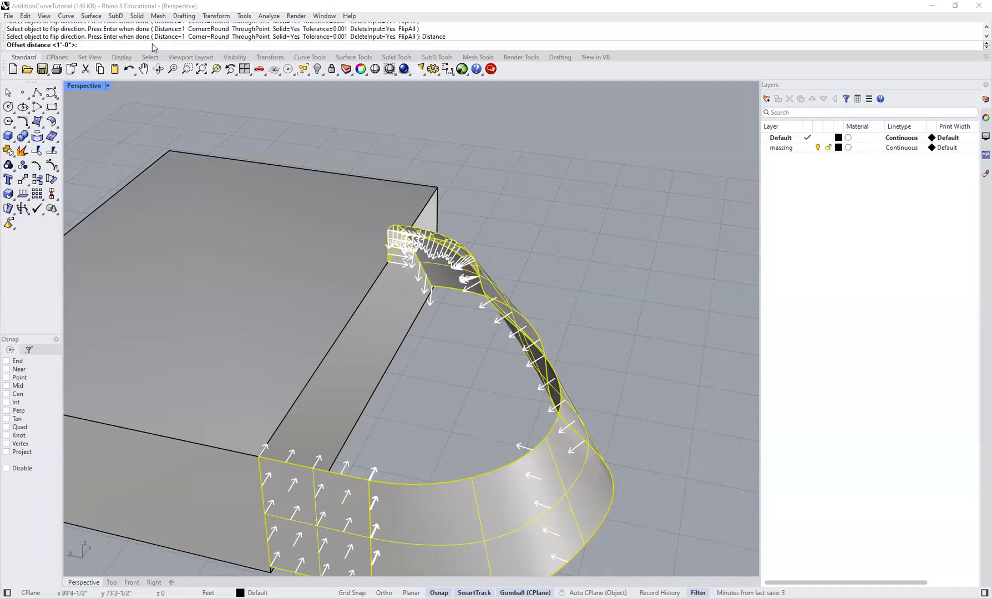
pyautogui.write('6"')
pyautogui.press('Return')
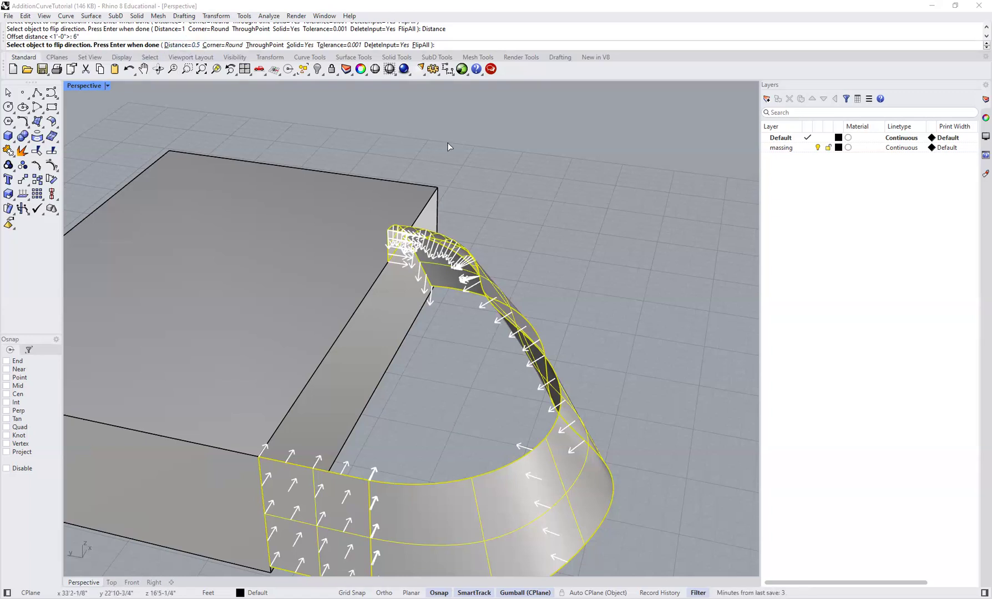
pyautogui.press('Return')
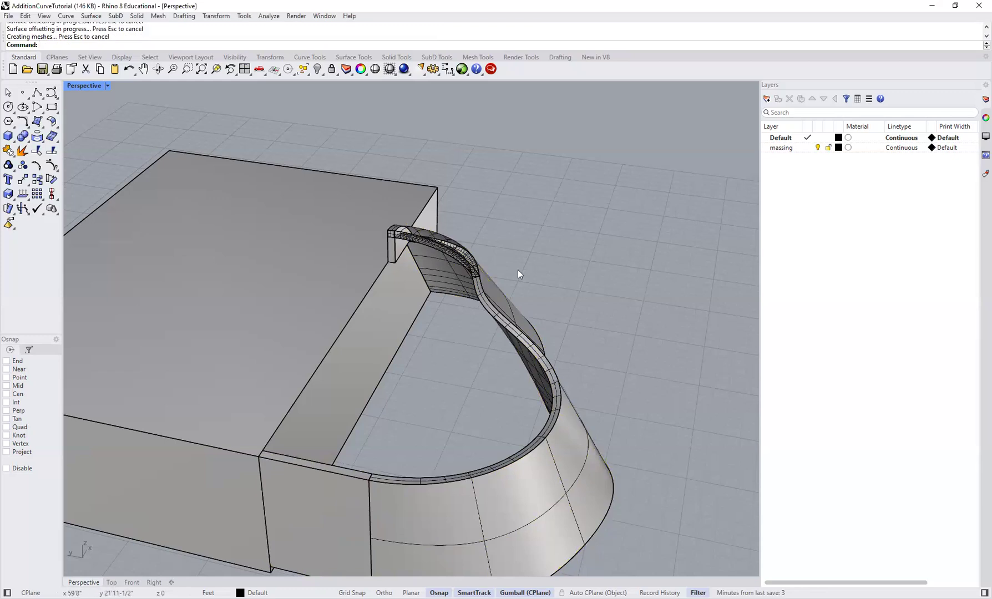
# - Inspect the thickened roof cap's edges and faces where it meets the curved wall and end piece
pyautogui.moveTo(511, 439); pyautogui.dragTo(590, 283, button='right')
pyautogui.click(393, 360)
pyautogui.press('Escape')
pyautogui.moveTo(386, 340); pyautogui.dragTo(363, 304, button='right')
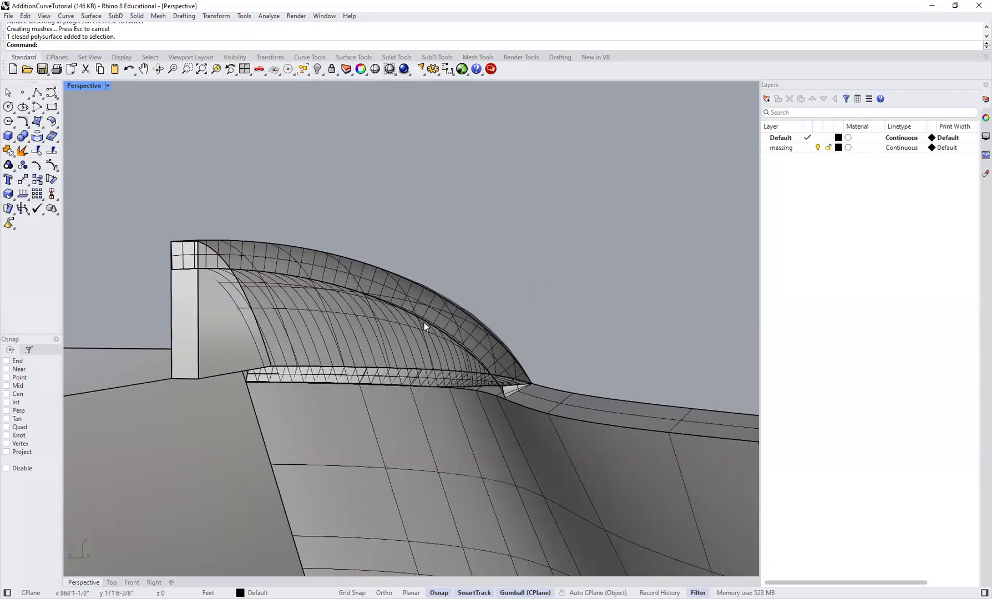
pyautogui.moveTo(428, 320); pyautogui.dragTo(437, 286, button='right')
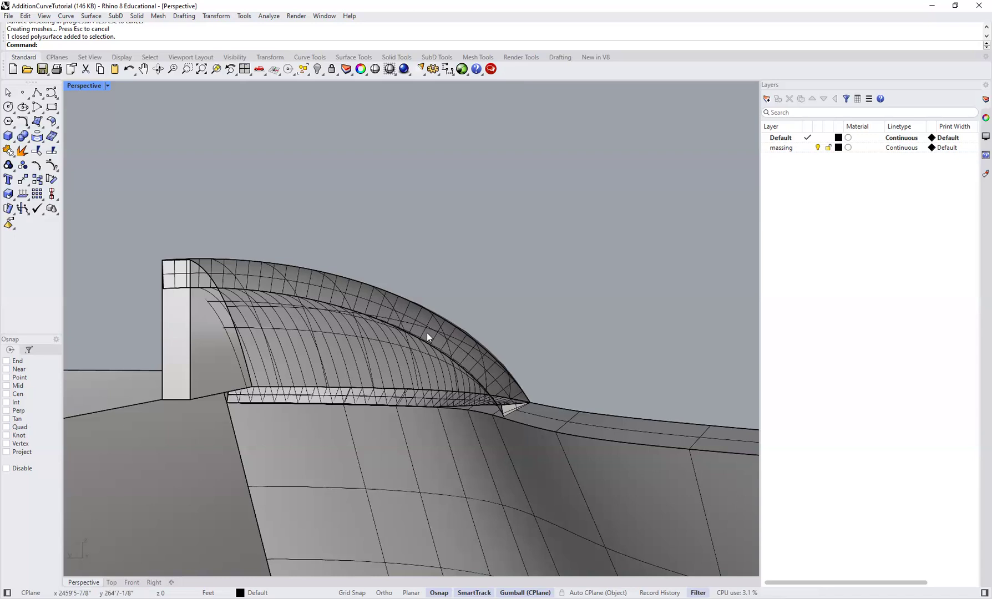
pyautogui.moveTo(429, 331); pyautogui.dragTo(409, 276, button='right')
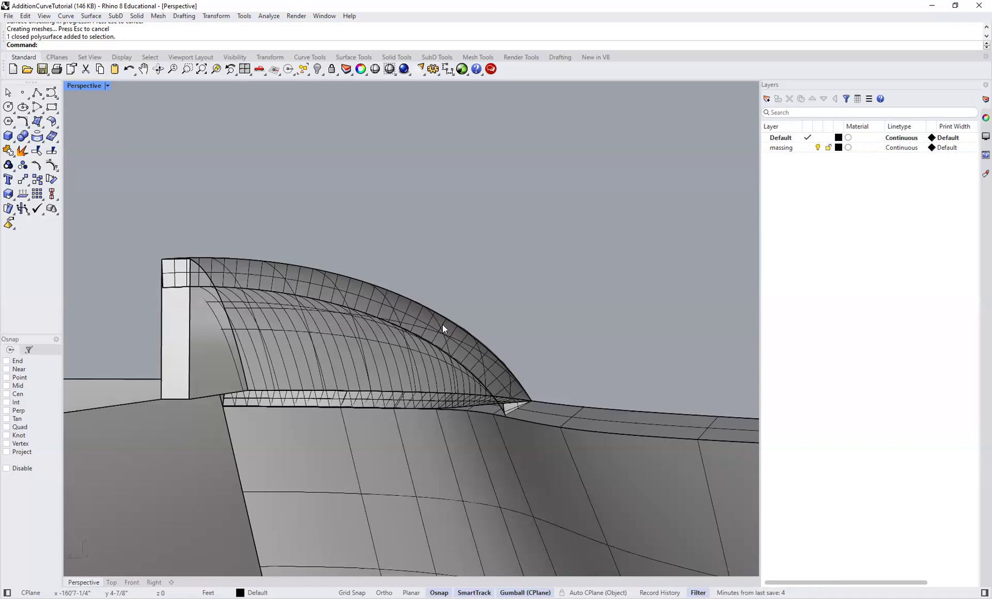
pyautogui.moveTo(414, 298); pyautogui.dragTo(369, 354, button='right')
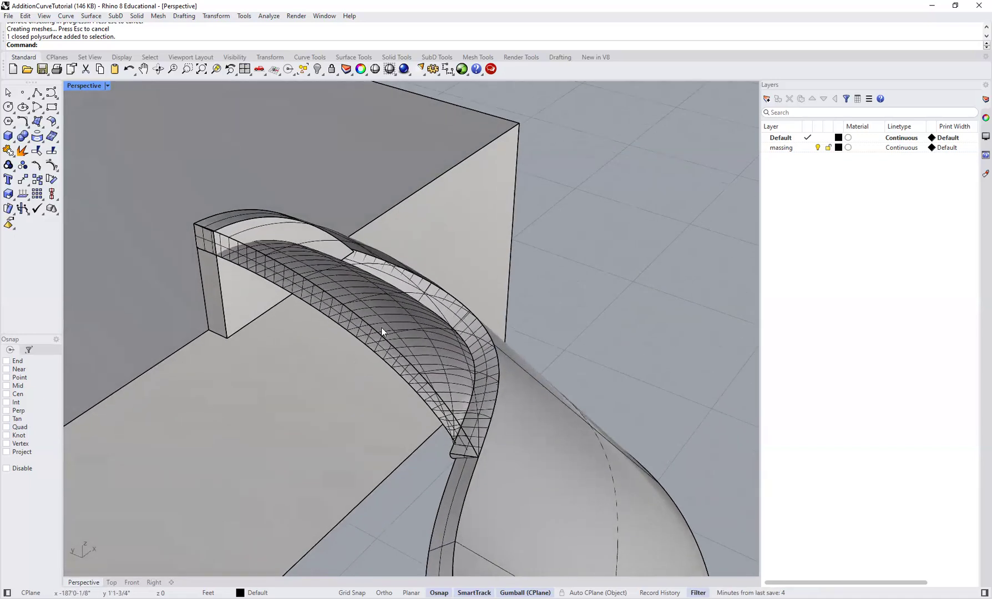
pyautogui.moveTo(381, 316); pyautogui.dragTo(260, 266, button='right')
pyautogui.moveTo(376, 304); pyautogui.dragTo(402, 338, button='right')
# - Move the thickened roof cap 25' along the X axis, away from the building
pyautogui.click(301, 336)
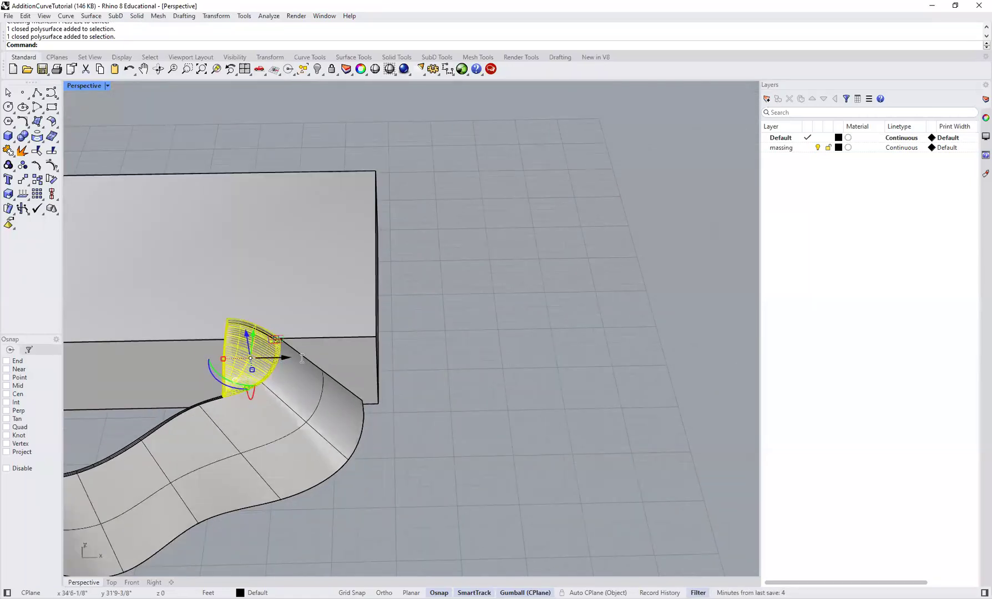
pyautogui.click(278, 358)
pyautogui.write("25'")
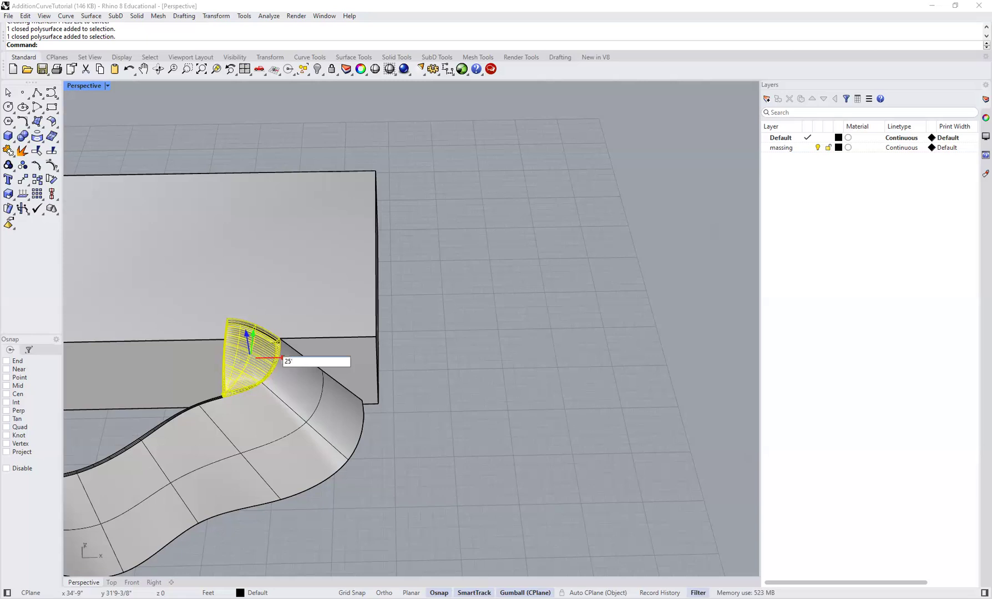
pyautogui.press('Return')
pyautogui.press('Escape')
# - Examine the underside of the isolated roof cap and explode it into separate surfaces
pyautogui.scroll(10, 422, 390)
pyautogui.moveTo(414, 390); pyautogui.dragTo(382, 444, button='right')
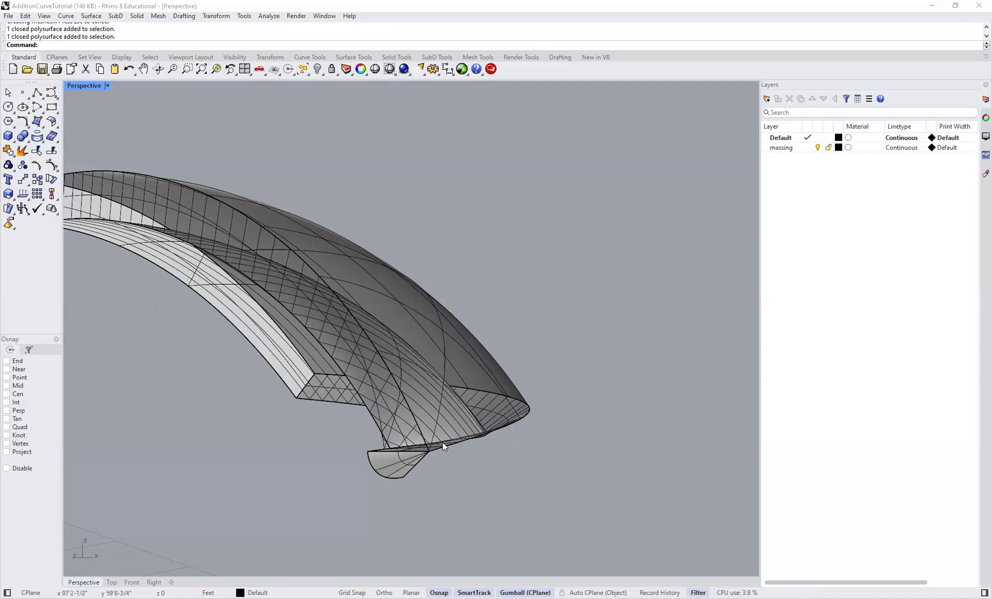
pyautogui.moveTo(413, 459); pyautogui.dragTo(423, 375, button='right')
pyautogui.scroll(-1, 418, 334)
pyautogui.scroll(-8, 424, 375)
pyautogui.moveTo(375, 430); pyautogui.dragTo(422, 383, button='right')
pyautogui.click(415, 384)
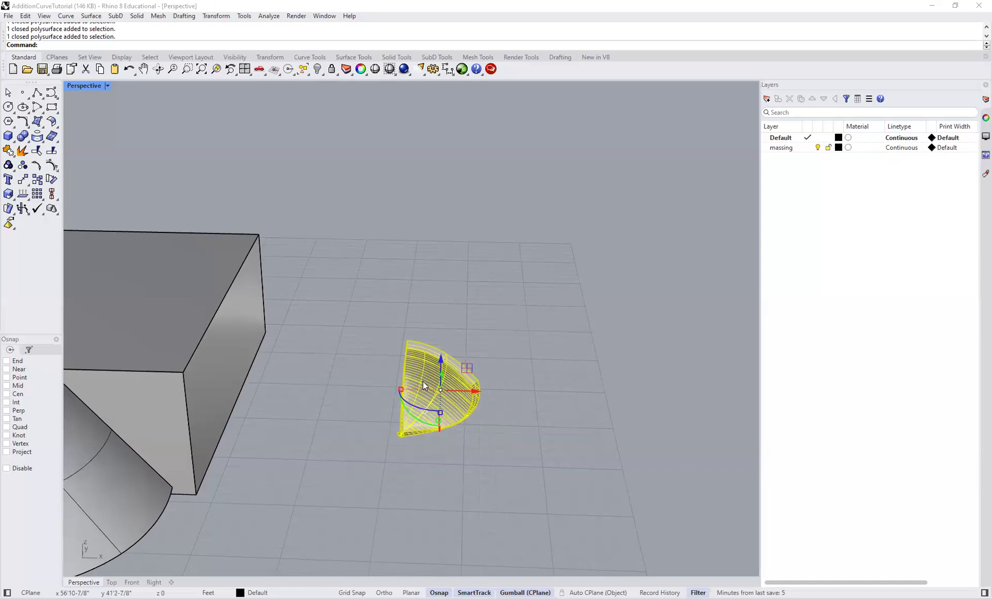
pyautogui.write('Explode')
pyautogui.press('Return')
# - Combine all the exploded roof cap surfaces with a Boolean union
pyautogui.moveTo(404, 390); pyautogui.dragTo(483, 246, button='right')
pyautogui.moveTo(504, 247); pyautogui.dragTo(336, 507)
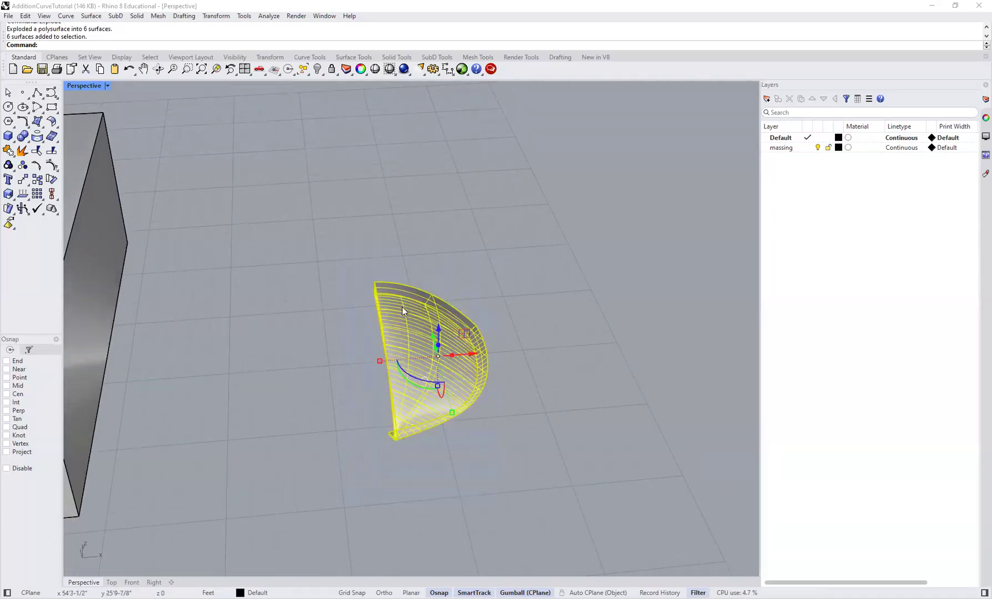
pyautogui.click(23, 136)
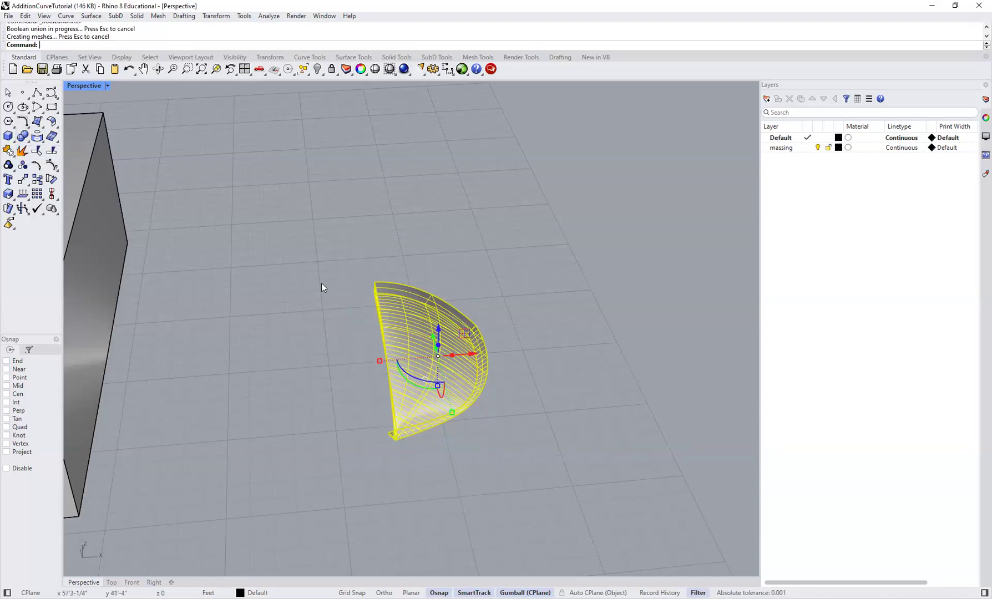
# - Move the combined roof cap -25 feet along the X axis, back onto the curved addition
pyautogui.moveTo(452, 363); pyautogui.dragTo(443, 356, button='right')
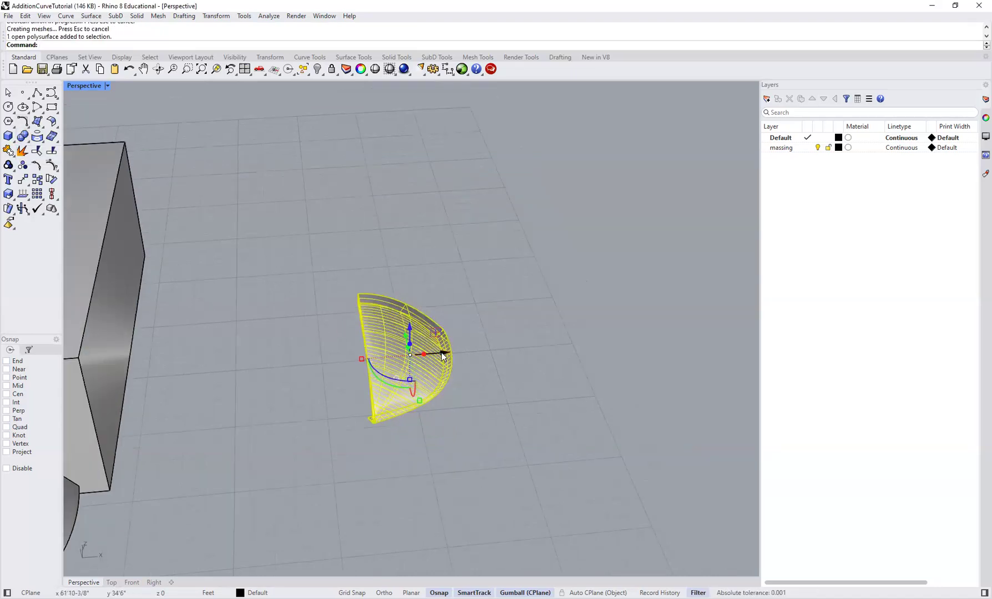
pyautogui.click(453, 351)
pyautogui.write('-25')
pyautogui.press('Return')
pyautogui.moveTo(329, 404); pyautogui.dragTo(439, 365, button='right')
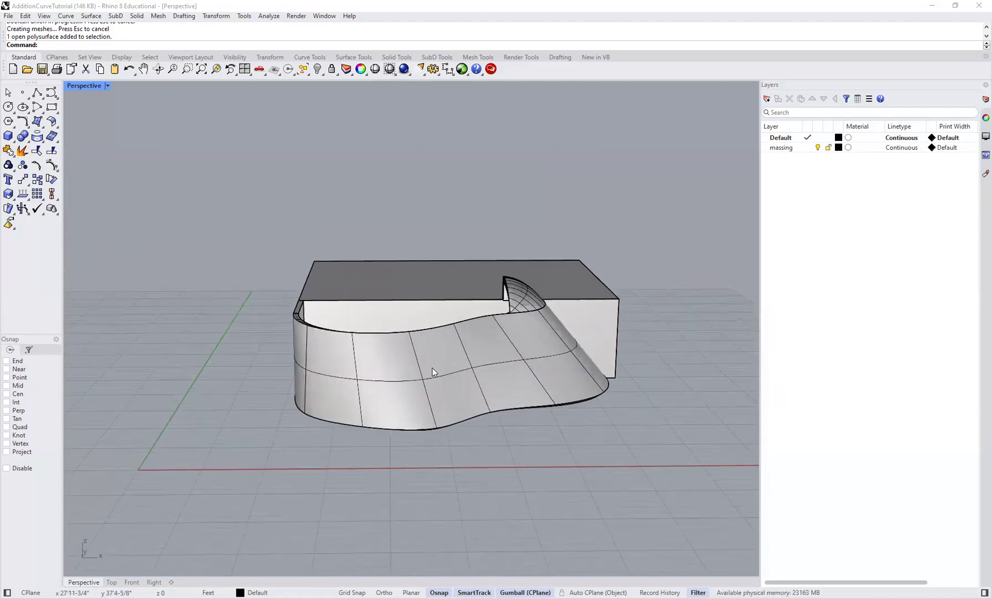
# - Examine the curved addition and its flat side wall from several angles
pyautogui.scroll(4, 438, 365)
pyautogui.keyDown('shift'); pyautogui.moveTo(558, 289); pyautogui.dragTo(529, 321, button='right'); pyautogui.keyUp('shift')
pyautogui.keyDown('shift'); pyautogui.moveTo(317, 420); pyautogui.dragTo(444, 387, button='right'); pyautogui.keyUp('shift')
pyautogui.moveTo(444, 387); pyautogui.dragTo(580, 400, button='right')
pyautogui.scroll(2, 335, 379)
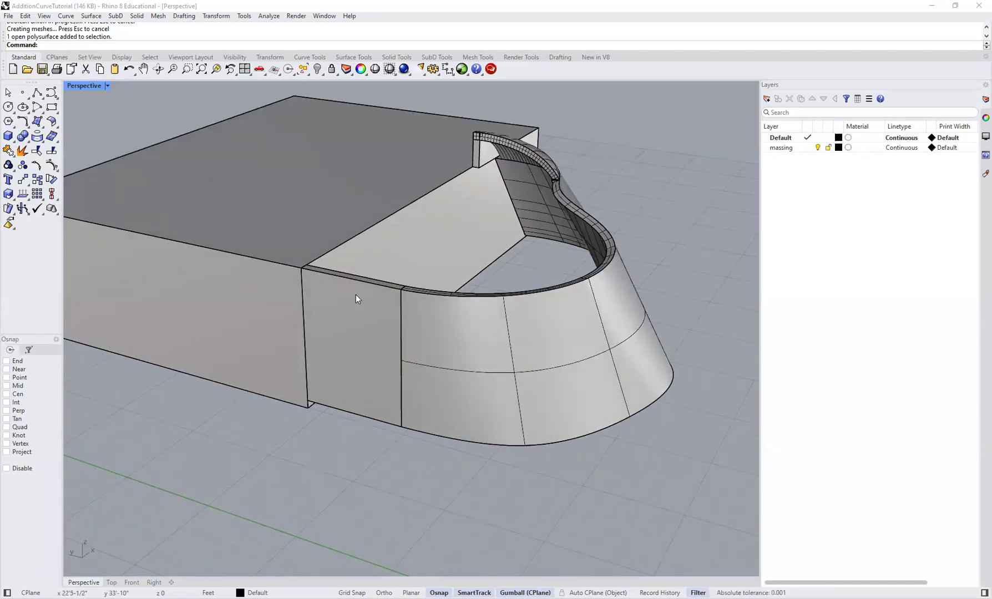
pyautogui.moveTo(391, 340); pyautogui.dragTo(353, 361, button='right')
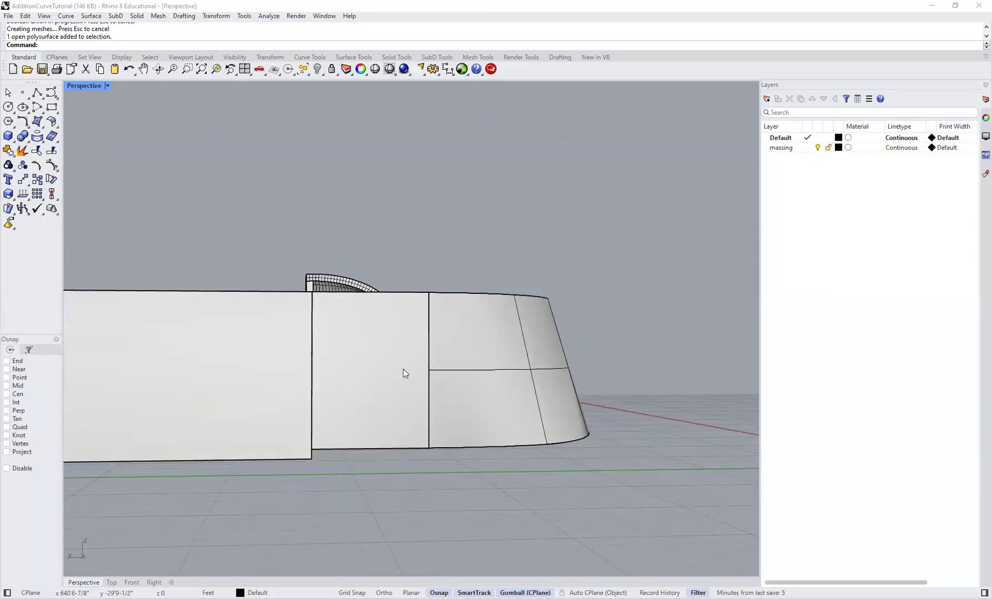
pyautogui.scroll(-2, 394, 404)
pyautogui.moveTo(394, 405); pyautogui.dragTo(373, 355, button='right')
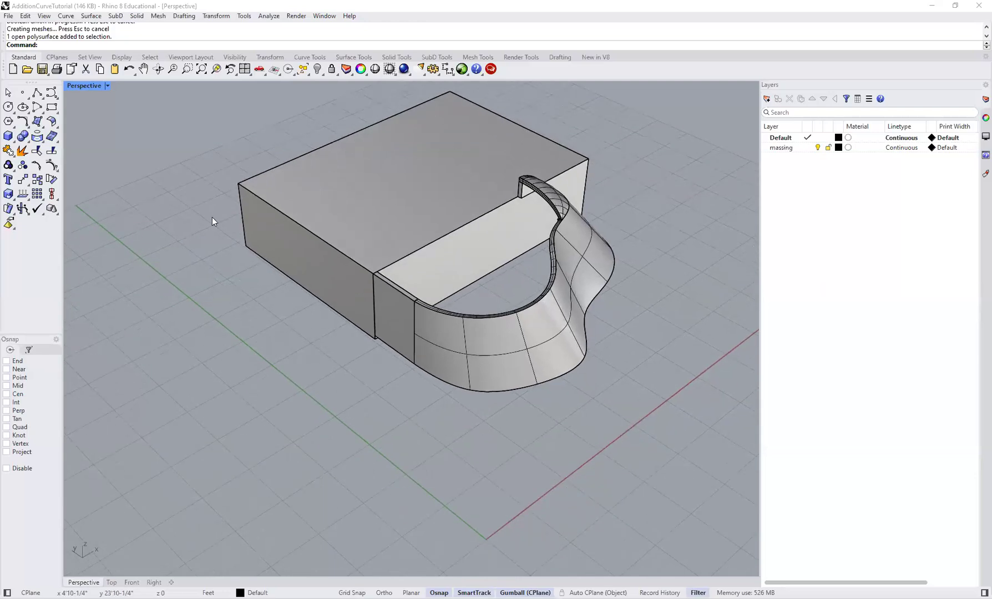
# - Start a vertical rectangle and enable the End, Near, Mid and Int object snaps
pyautogui.click(51, 107)
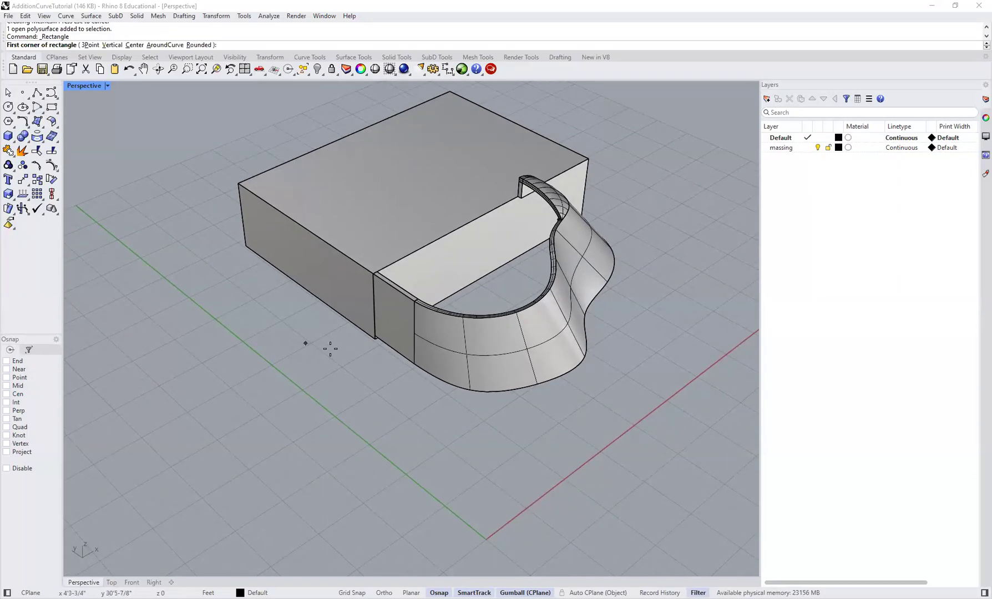
pyautogui.click(112, 45)
pyautogui.scroll(6, 374, 353)
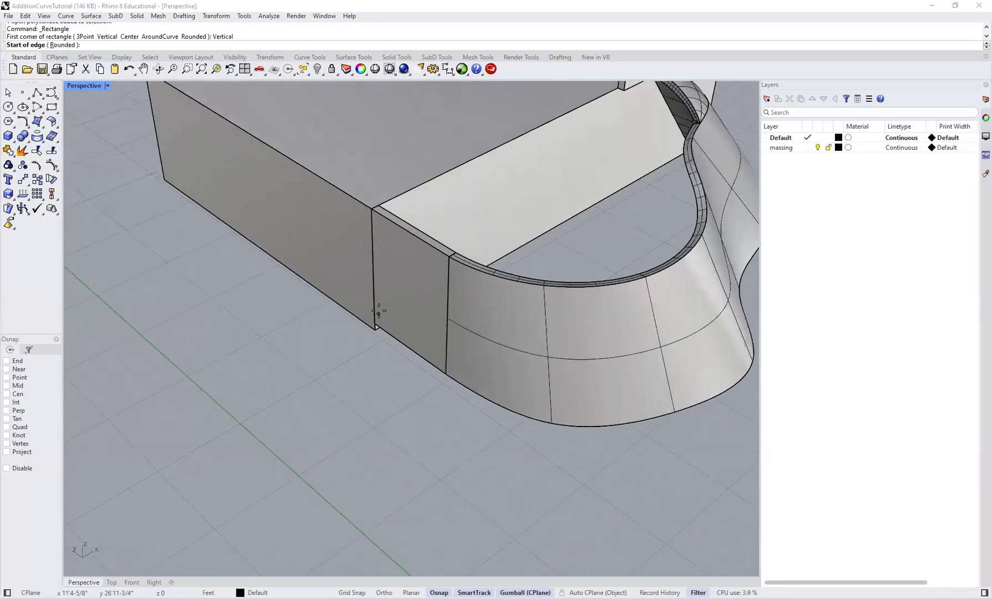
pyautogui.scroll(4, 262, 449)
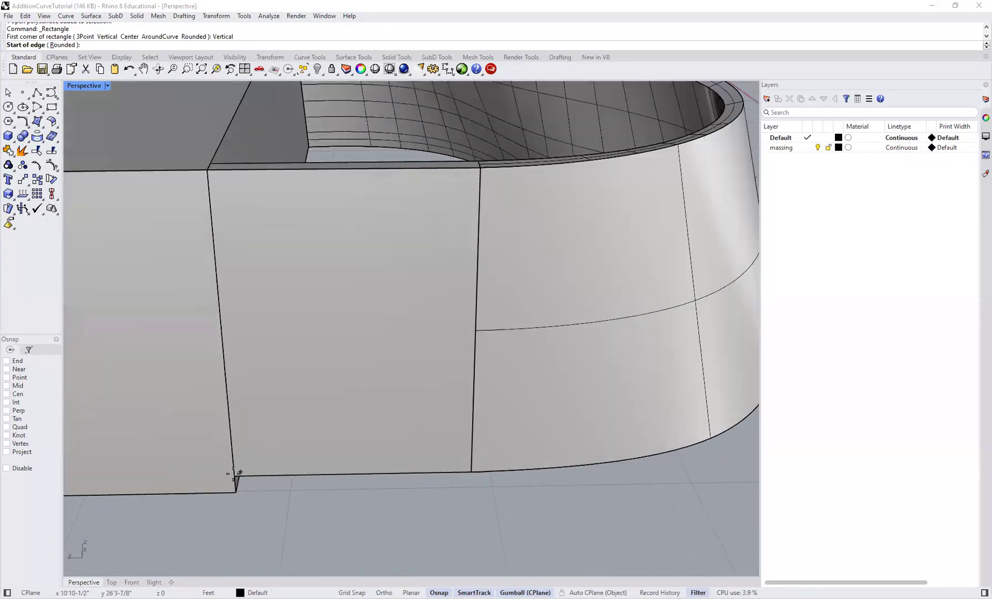
pyautogui.click(6, 360)
pyautogui.click(6, 369)
pyautogui.click(6, 403)
pyautogui.click(7, 386)
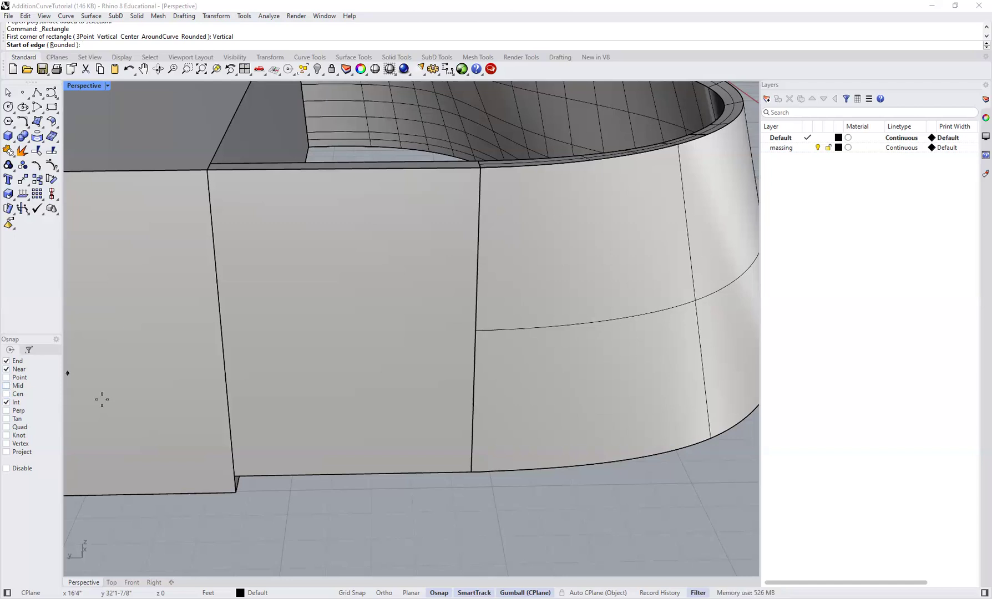
# - Draw the doorway rectangle 3' wide and 7' high from the flat side wall's bottom corner beside the existing building
pyautogui.click(233, 476)
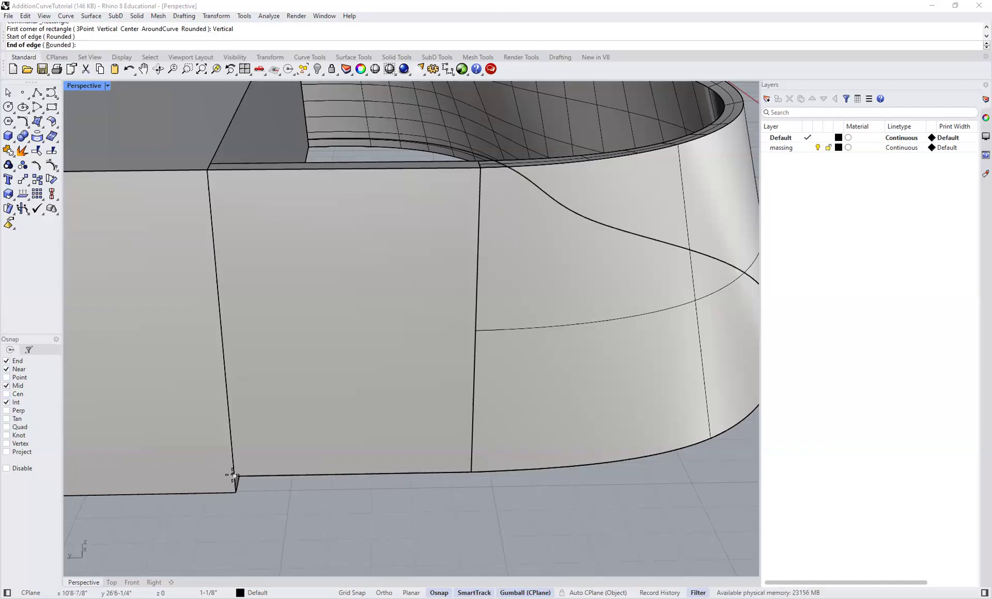
pyautogui.write("3'")
pyautogui.press('Return')
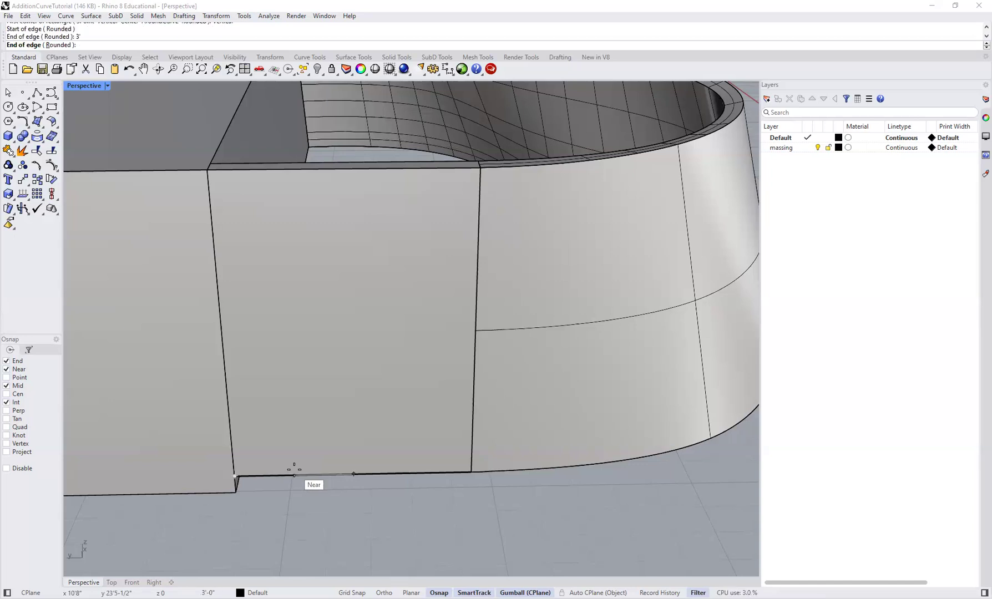
pyautogui.click(385, 473)
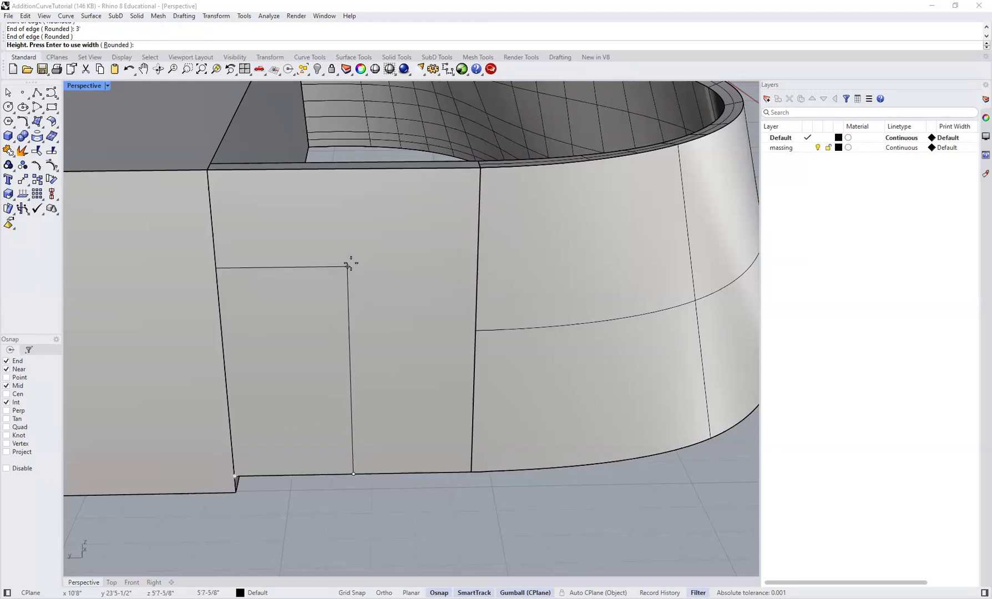
pyautogui.write('7')
pyautogui.press('Return')
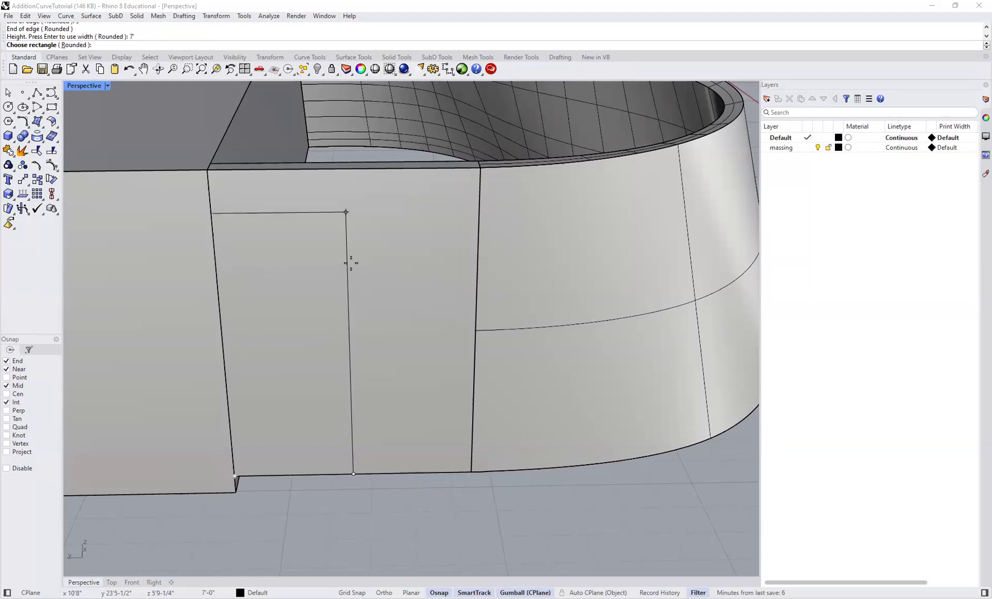
pyautogui.press('Return')
pyautogui.click(347, 268)
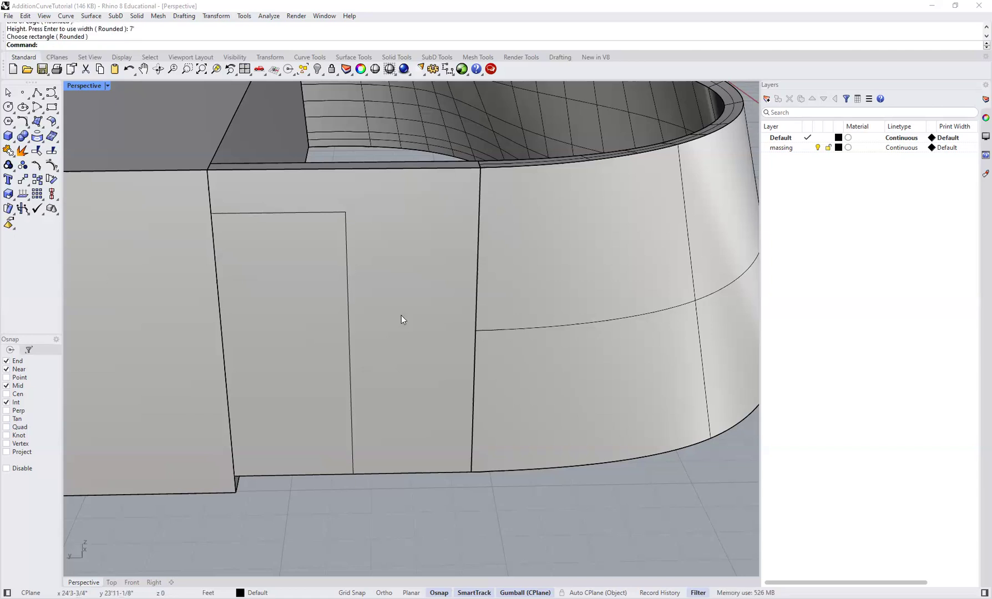
# - Move the doorway rectangle 4" along the Y axis
pyautogui.click(394, 297)
pyautogui.moveTo(327, 324); pyautogui.dragTo(376, 201, button='right')
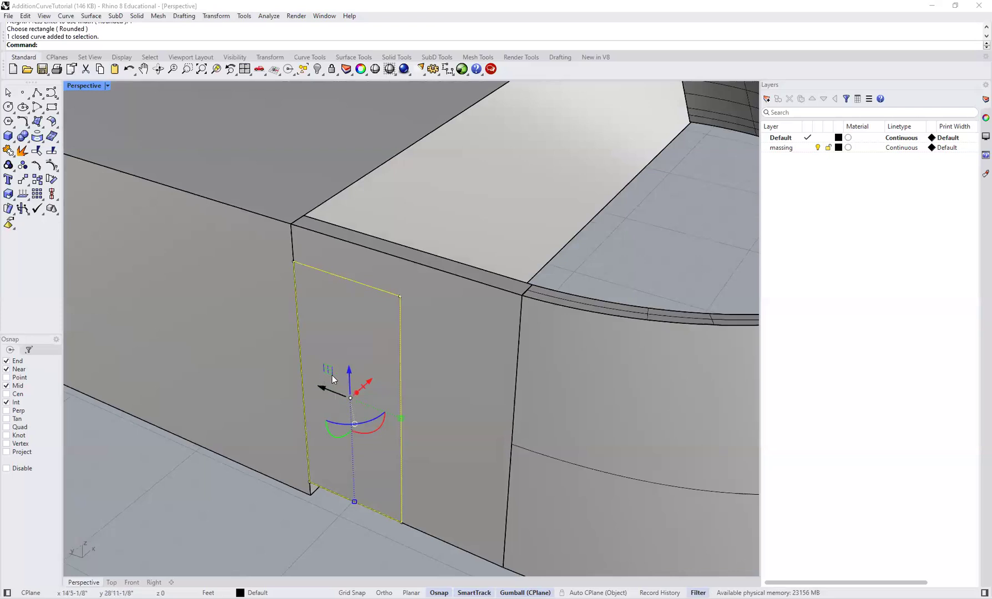
pyautogui.moveTo(438, 390); pyautogui.dragTo(369, 361, button='right')
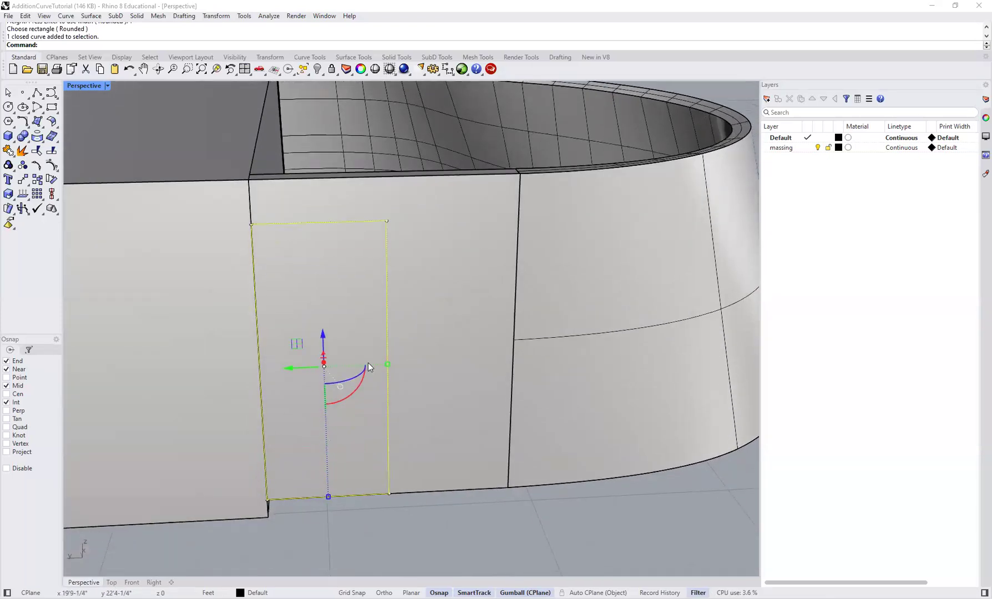
pyautogui.click(290, 359)
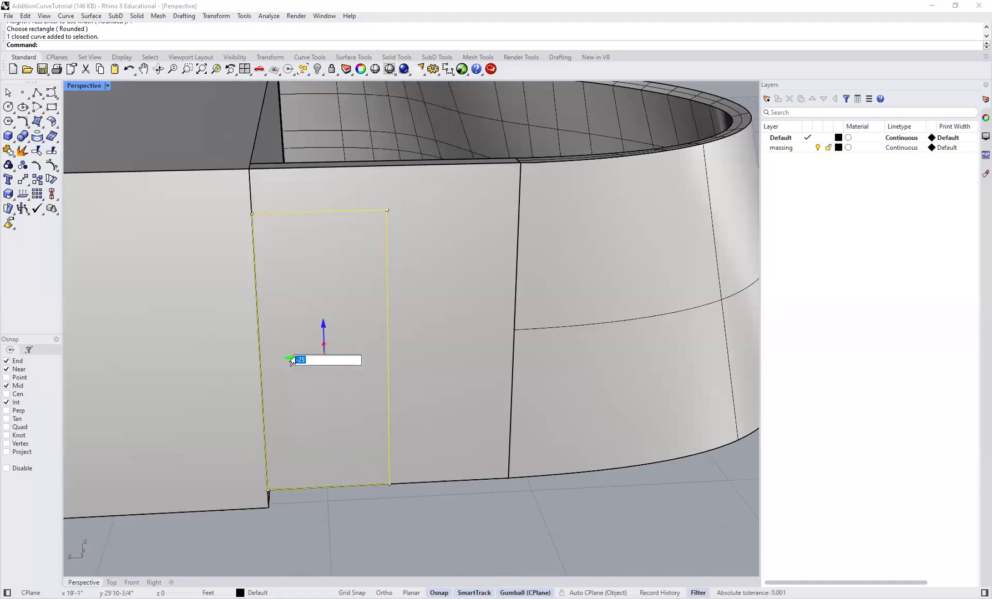
pyautogui.write('4"')
pyautogui.press('Return')
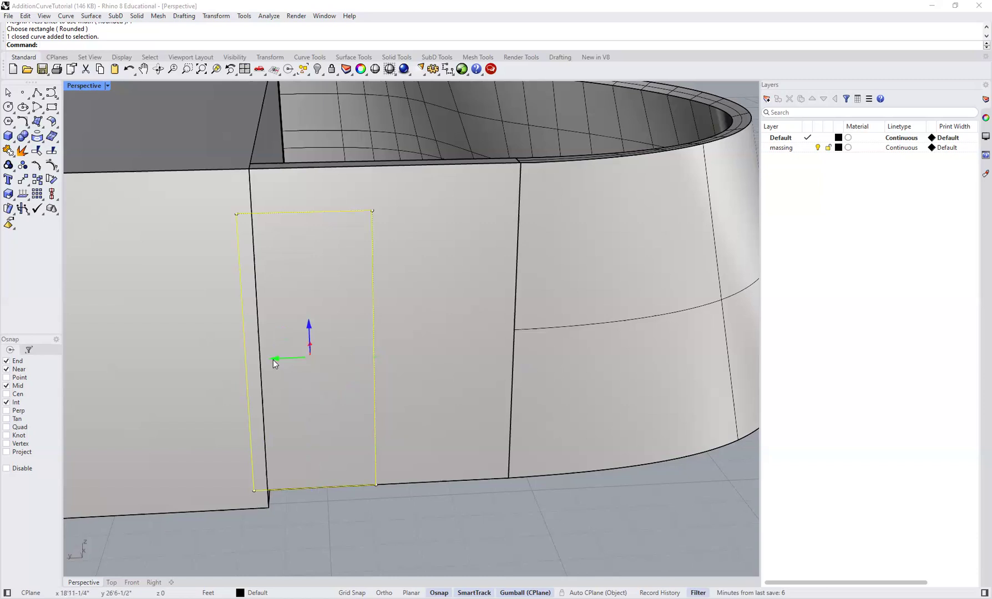
# - Move the doorway rectangle -8" along the Y axis, away from the existing building's corner, and deselect it
pyautogui.click(272, 360)
pyautogui.write('4')
pyautogui.write('8')
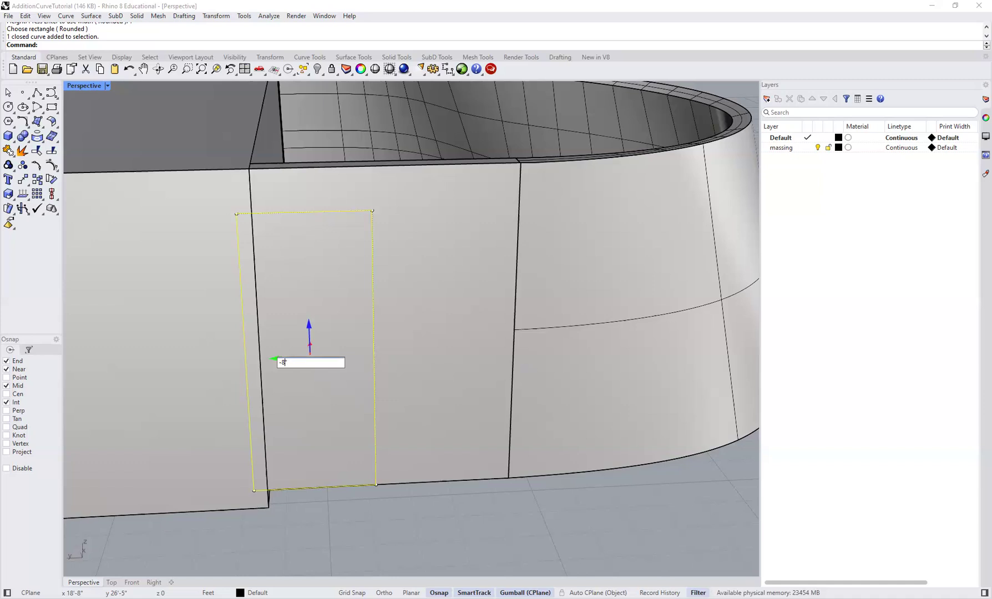
pyautogui.press('Return')
pyautogui.click(347, 506)
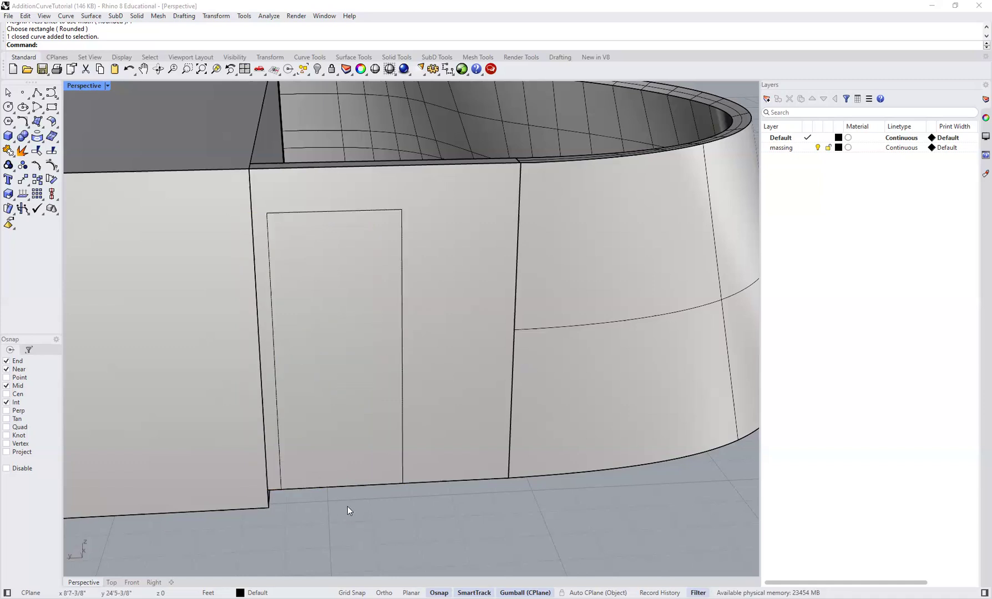
# - Measure the distance between the doorway rectangle's lower corner and the adjacent wall corner
pyautogui.write('Distance')
pyautogui.press('Return')
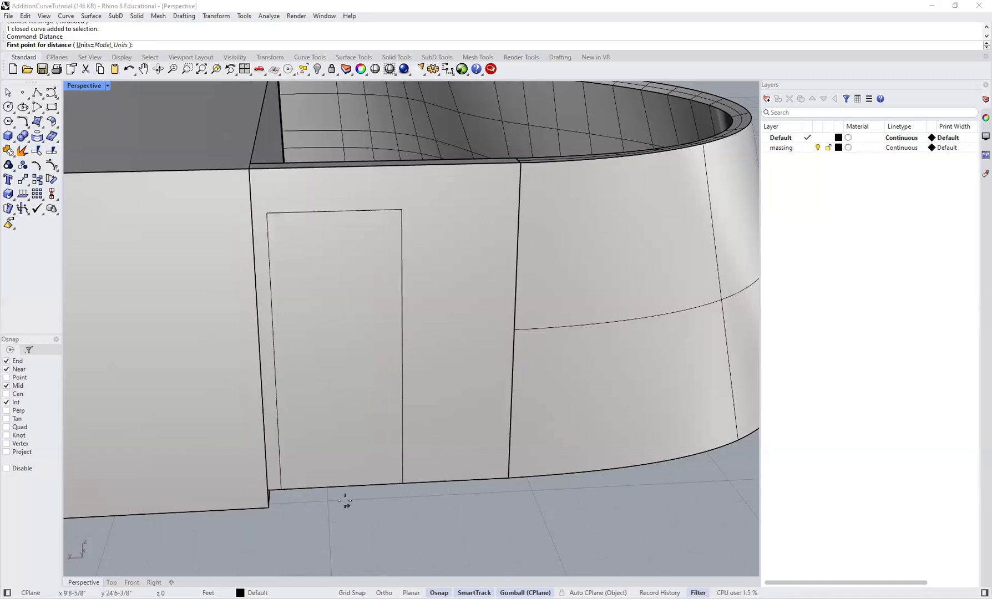
pyautogui.click(285, 489)
pyautogui.click(268, 491)
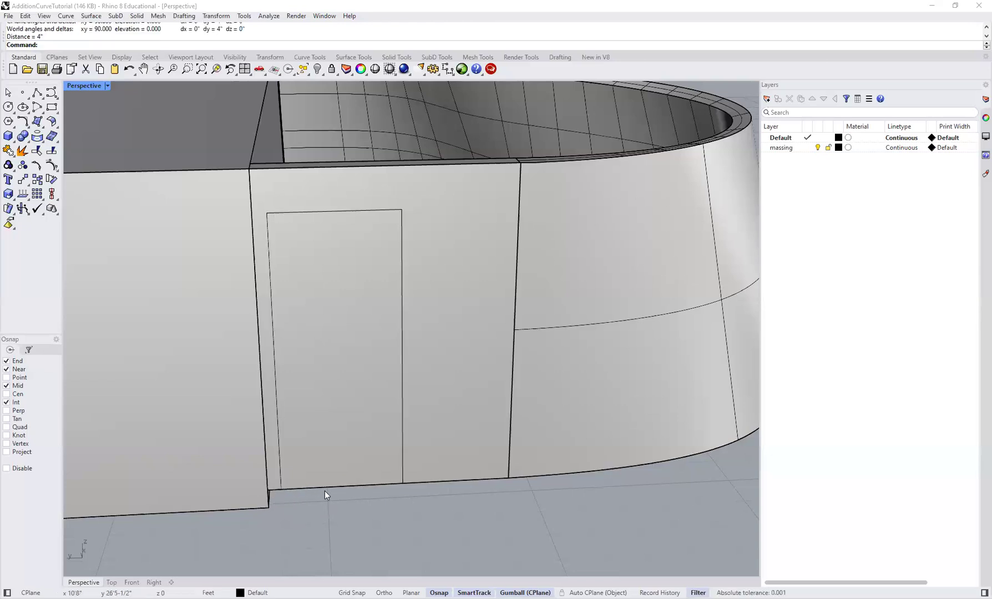
# - Extrude the doorway rectangle inward through the side wall as a closed solid box
pyautogui.scroll(-4, 311, 213)
pyautogui.moveTo(315, 250); pyautogui.dragTo(261, 279, button='right')
pyautogui.scroll(4, 384, 185)
pyautogui.click(385, 184)
pyautogui.scroll(-3, 387, 207)
pyautogui.moveTo(387, 207); pyautogui.dragTo(369, 317, button='right')
pyautogui.write('ExtrudeCrv')
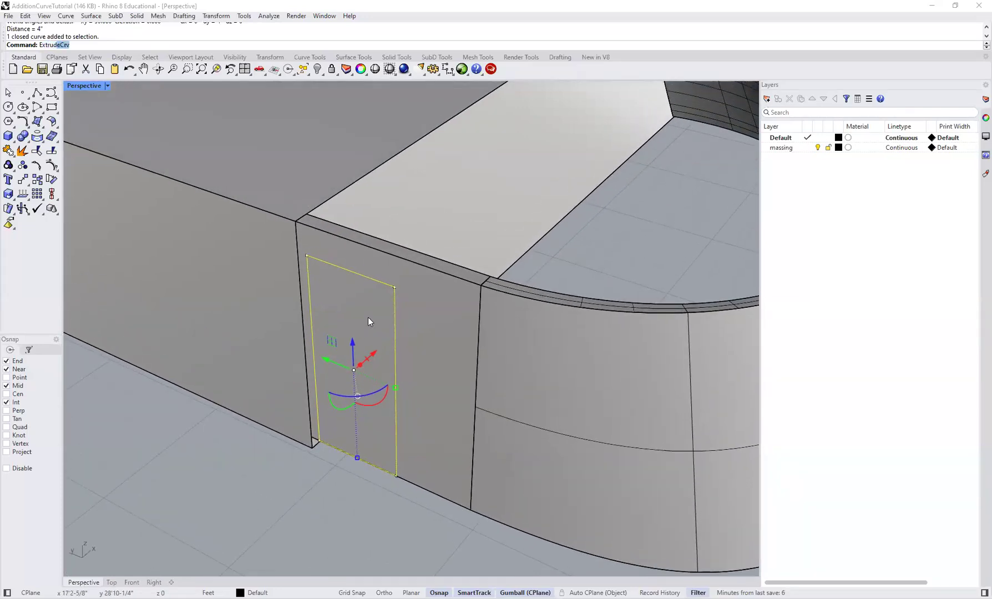
pyautogui.press('Return')
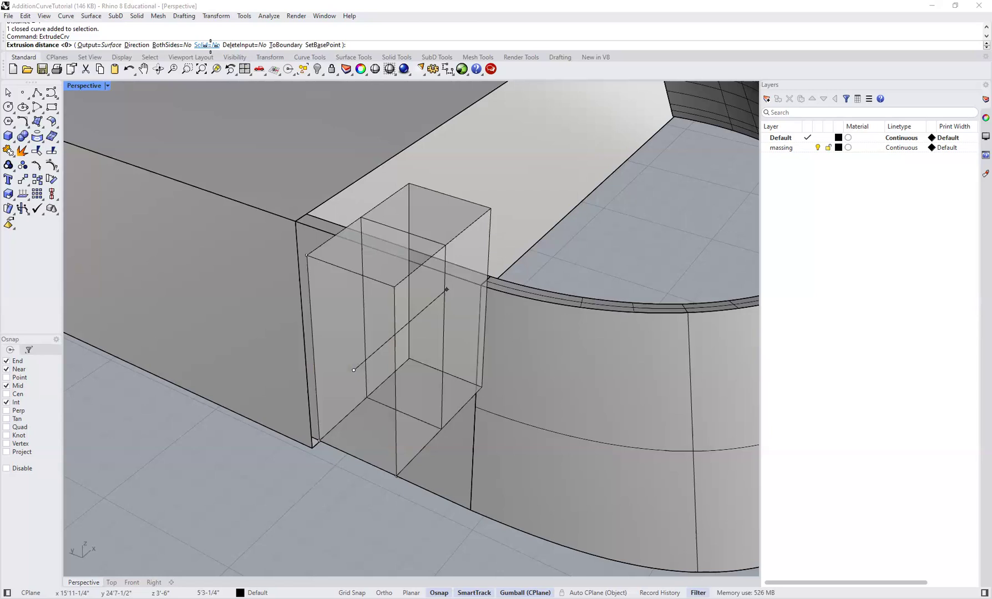
pyautogui.click(206, 44)
pyautogui.scroll(-4, 416, 265)
pyautogui.moveTo(455, 278); pyautogui.dragTo(388, 300, button='right')
pyautogui.keyDown('shift'); pyautogui.click(353, 350); pyautogui.keyUp('shift')
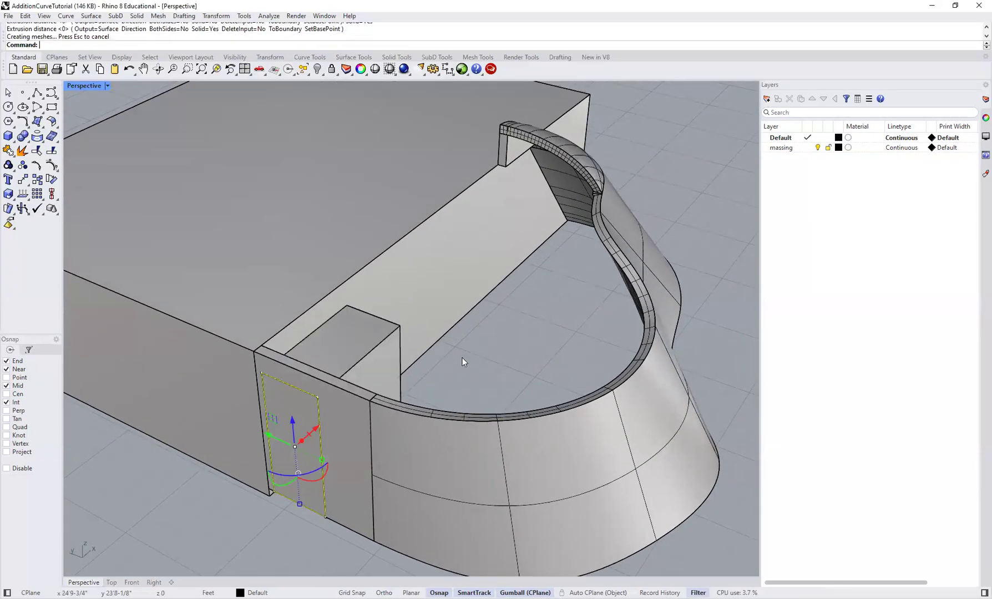
# - Shift the extruded door box outward along the X axis so it protrudes from both faces of the side wall
pyautogui.scroll(2, 389, 350)
pyautogui.click(338, 421)
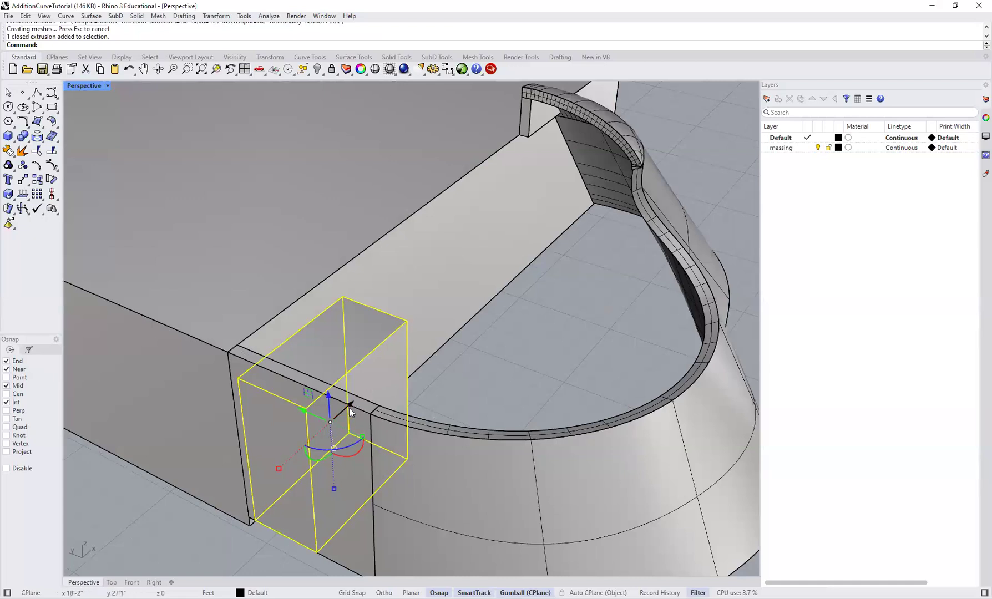
pyautogui.moveTo(335, 416); pyautogui.dragTo(308, 435)
pyautogui.click(444, 388)
pyautogui.keyDown('shift'); pyautogui.moveTo(349, 407); pyautogui.dragTo(383, 379, button='right'); pyautogui.keyUp('shift')
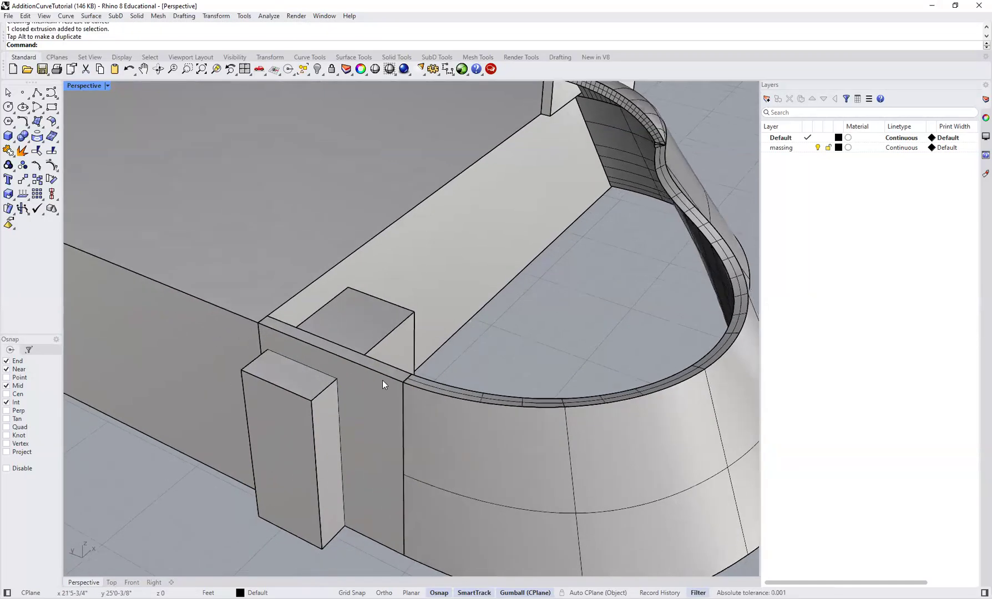
# - Subtract the door box from the thickened side wall with a Boolean difference to cut the doorway opening
pyautogui.scroll(2, 344, 371)
pyautogui.moveTo(310, 376); pyautogui.dragTo(354, 357, button='right')
pyautogui.scroll(2, 358, 384)
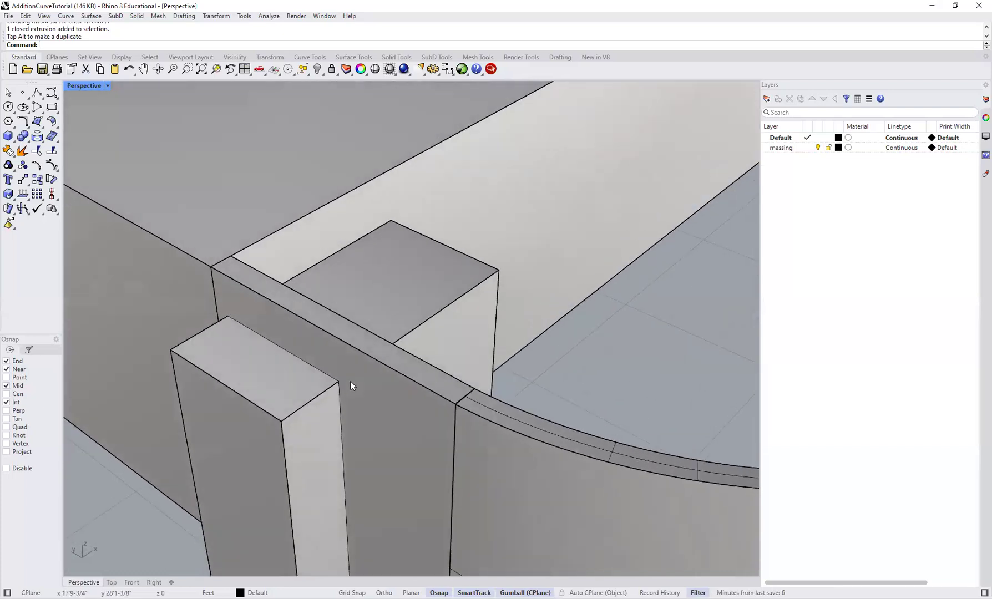
pyautogui.click(365, 384)
pyautogui.click(577, 363)
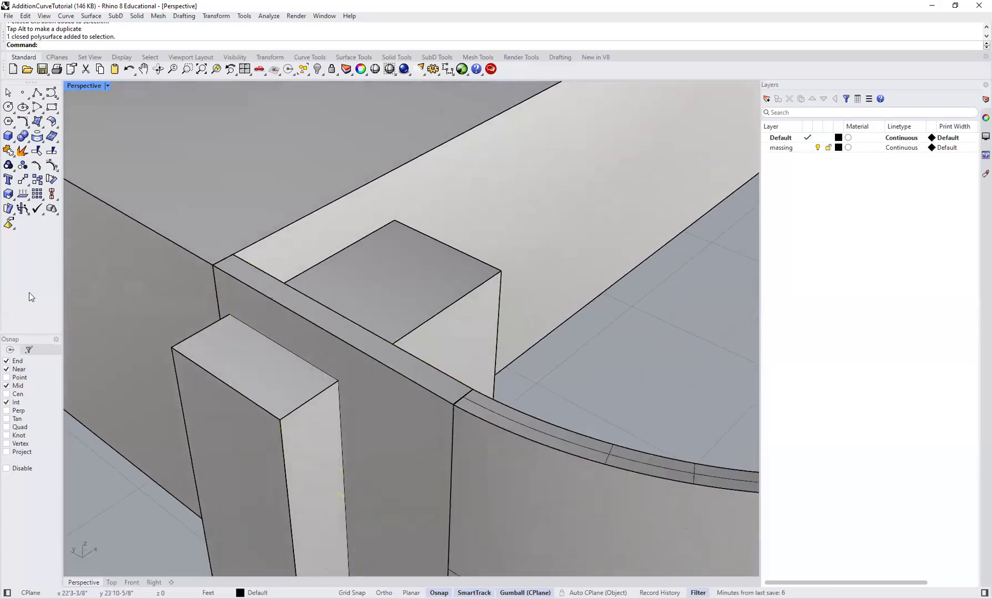
pyautogui.click(27, 140)
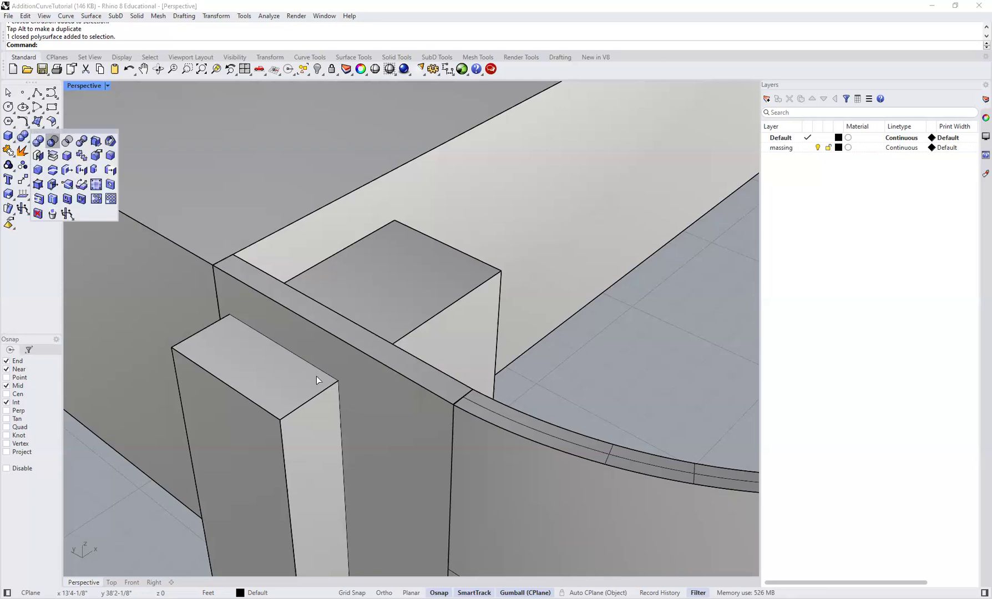
pyautogui.click(332, 366)
pyautogui.press('Return')
pyautogui.click(389, 347)
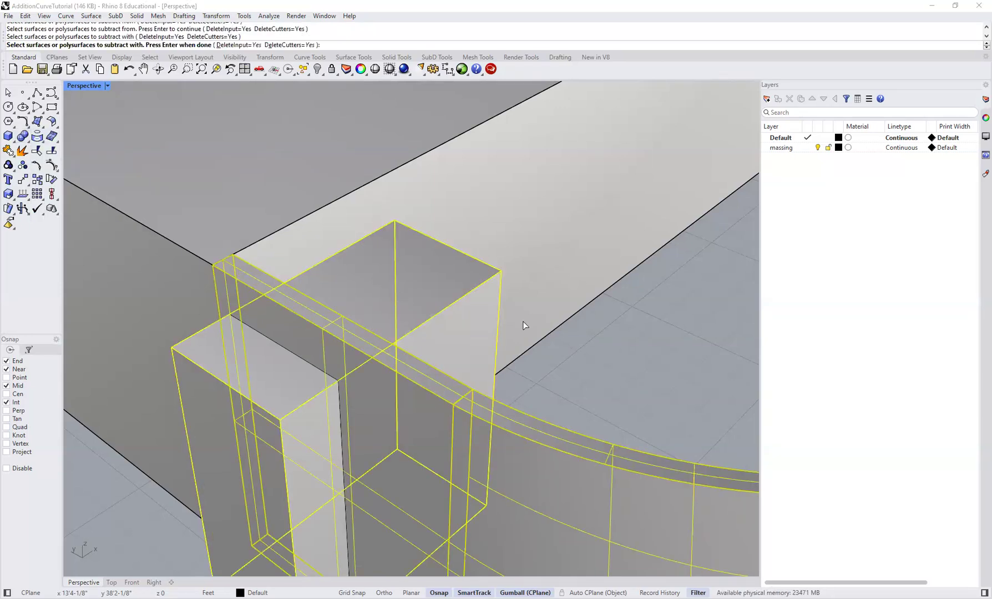
pyautogui.press('Return')
pyautogui.scroll(-5, 363, 347)
pyautogui.moveTo(333, 334); pyautogui.dragTo(309, 481, button='right')
pyautogui.moveTo(309, 480); pyautogui.dragTo(294, 511)
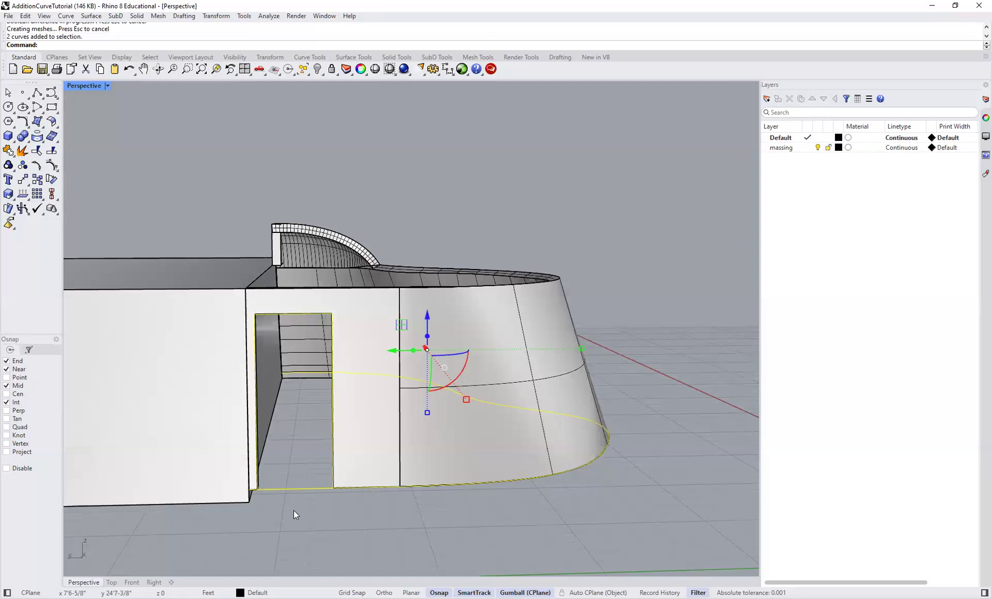
pyautogui.scroll(2, 291, 471)
pyautogui.press('Escape')
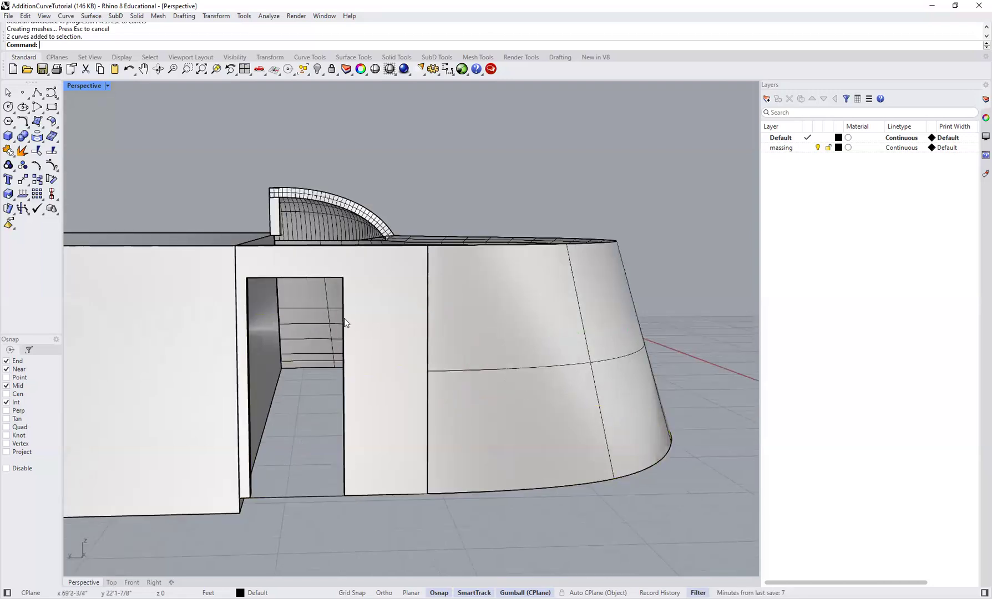
pyautogui.click(343, 330)
pyautogui.moveTo(315, 473); pyautogui.dragTo(304, 515)
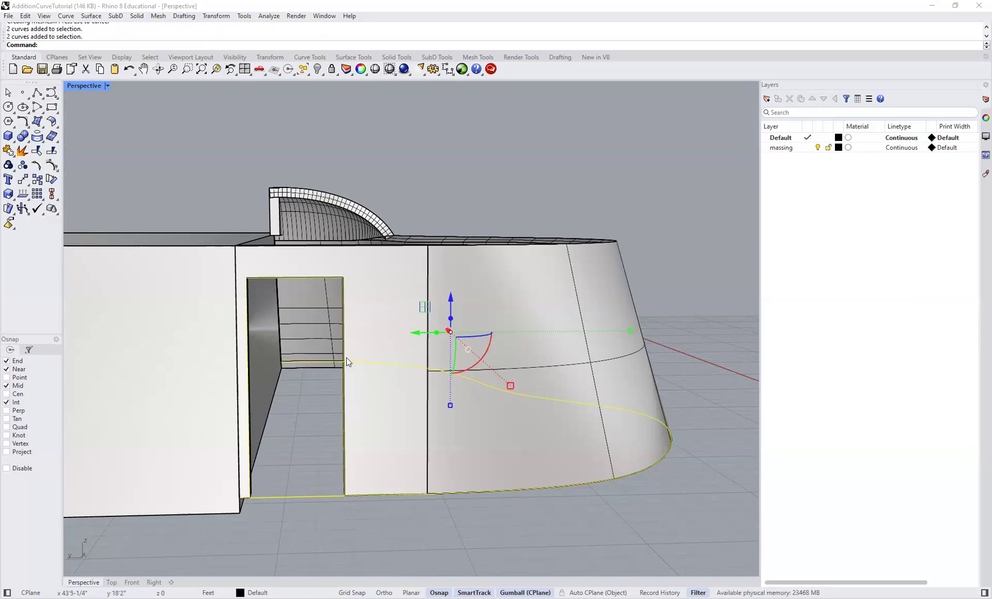
pyautogui.press('Escape')
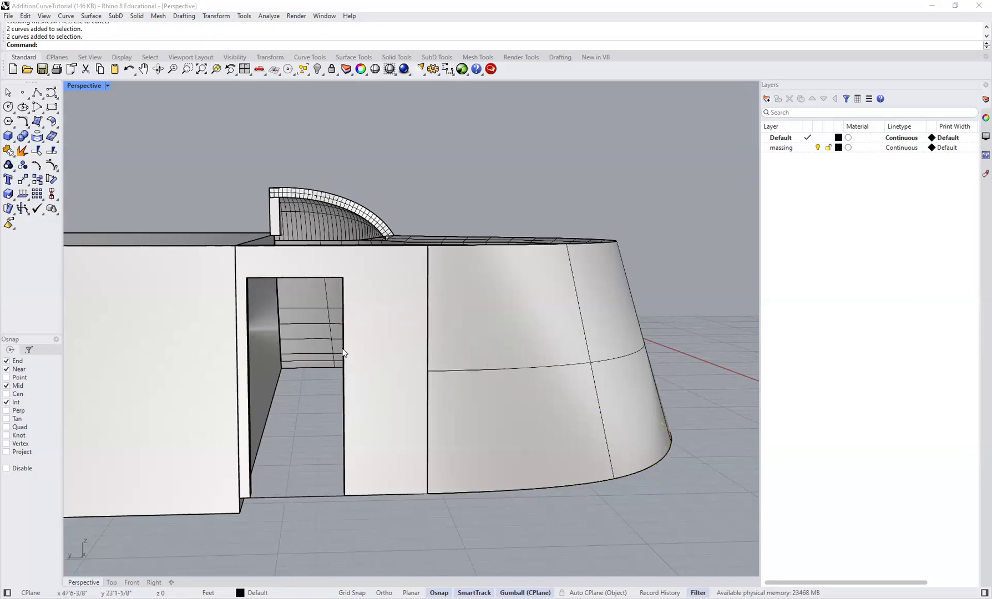
# - Delete the leftover rectangle curve outlining the doorway opening
pyautogui.click(364, 376)
pyautogui.click(366, 376)
pyautogui.moveTo(366, 375); pyautogui.dragTo(305, 367, button='right')
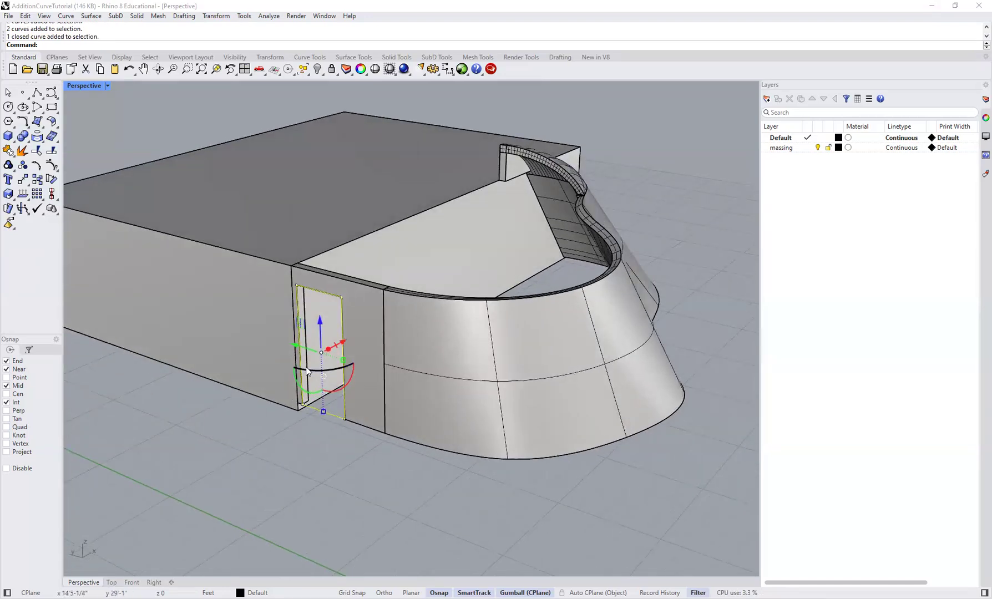
pyautogui.press('Delete')
pyautogui.moveTo(376, 358); pyautogui.dragTo(349, 437, button='right')
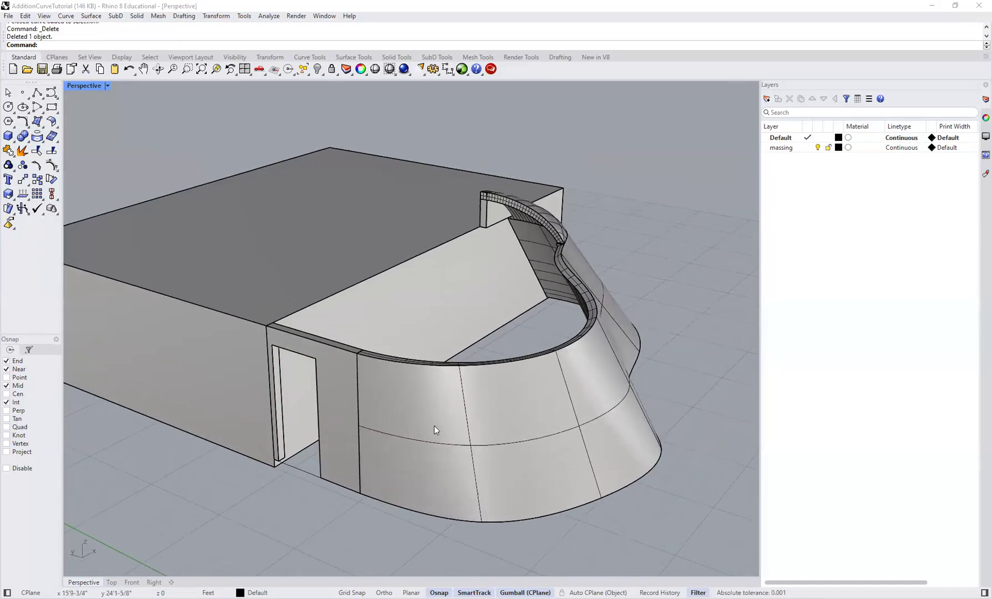
# - Examine the addition's doorway, curved wall and roof cap from several sides
pyautogui.scroll(-5, 433, 425)
pyautogui.moveTo(491, 436); pyautogui.dragTo(375, 472, button='right')
pyautogui.scroll(5, 353, 422)
pyautogui.moveTo(353, 421); pyautogui.dragTo(474, 369, button='right')
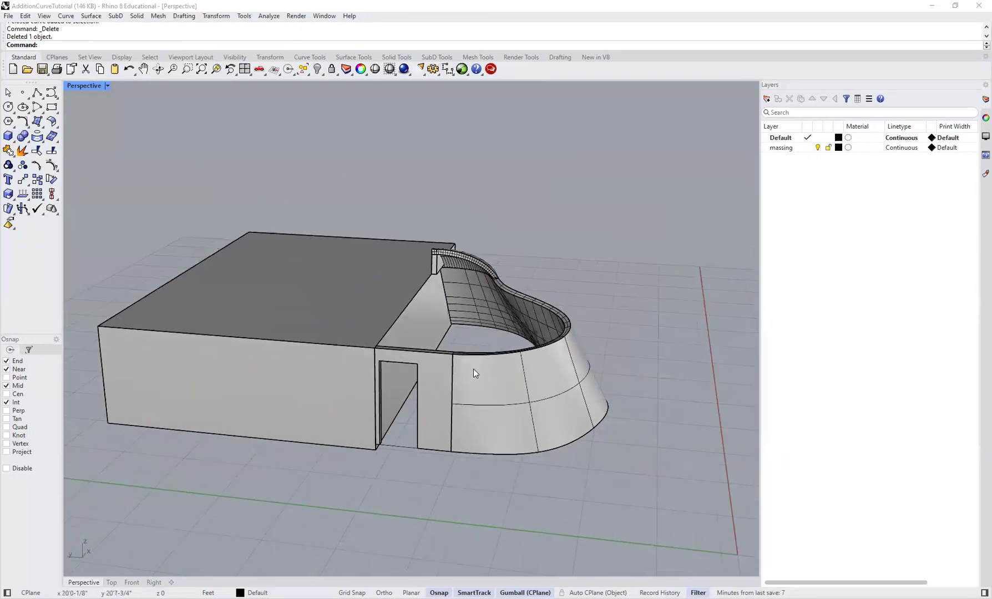
pyautogui.scroll(-3, 448, 399)
pyautogui.scroll(5, 476, 388)
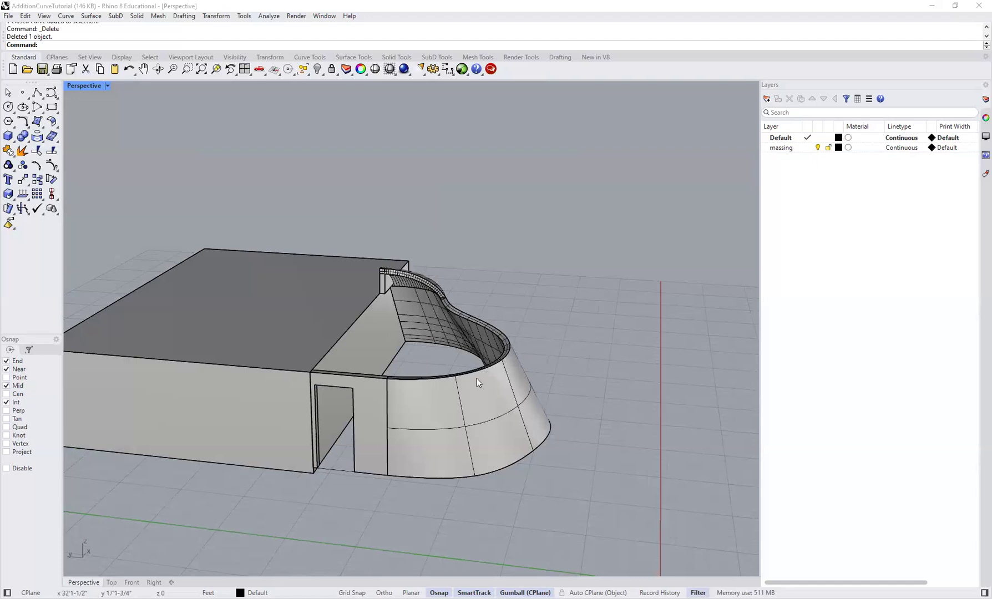
pyautogui.scroll(-3, 476, 379)
pyautogui.moveTo(454, 421); pyautogui.dragTo(345, 418, button='right')
pyautogui.scroll(6, 471, 426)
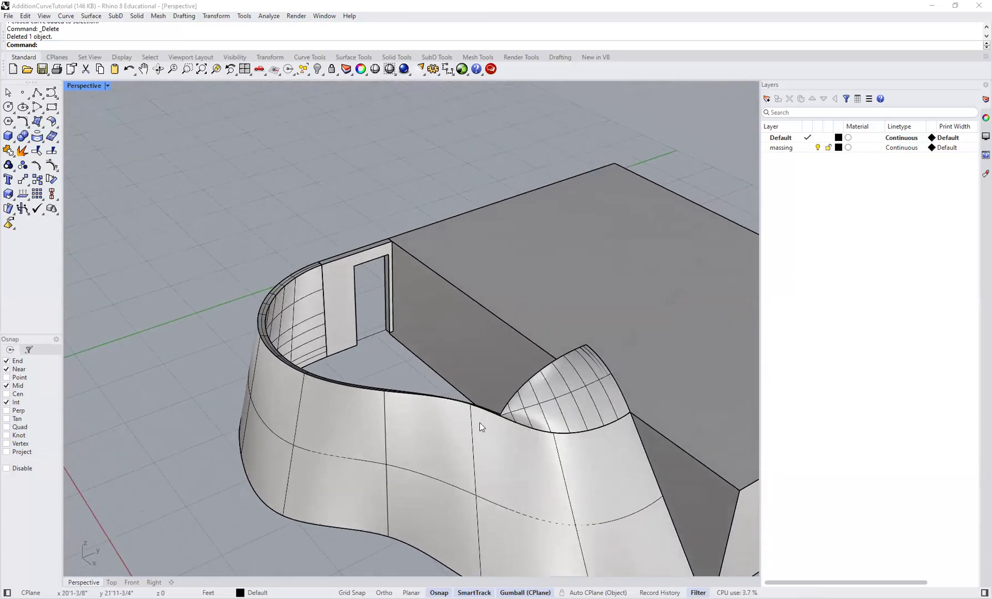
pyautogui.scroll(-5, 402, 465)
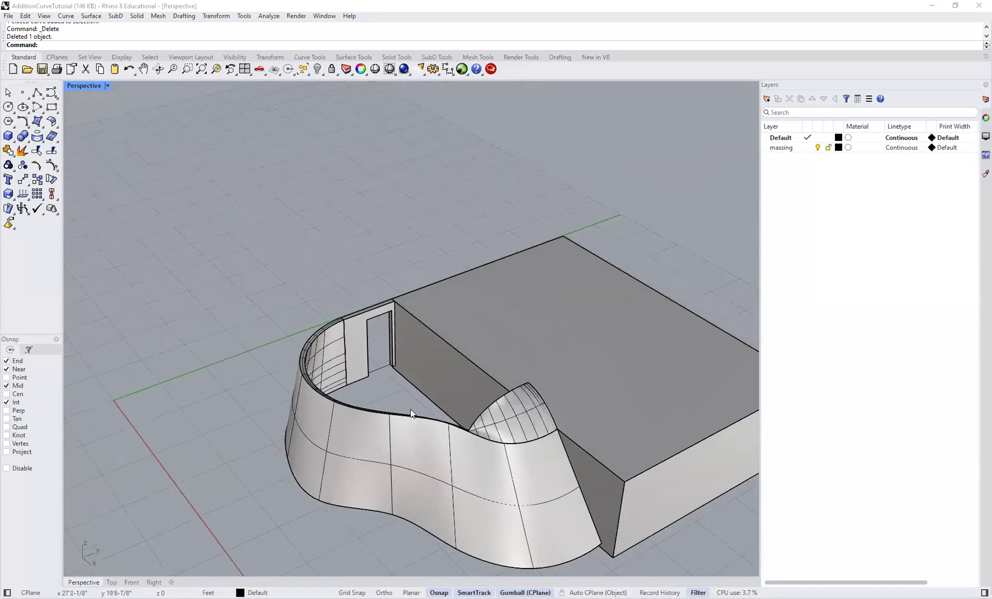
pyautogui.scroll(4, 375, 428)
pyautogui.moveTo(379, 420); pyautogui.dragTo(421, 436, button='right')
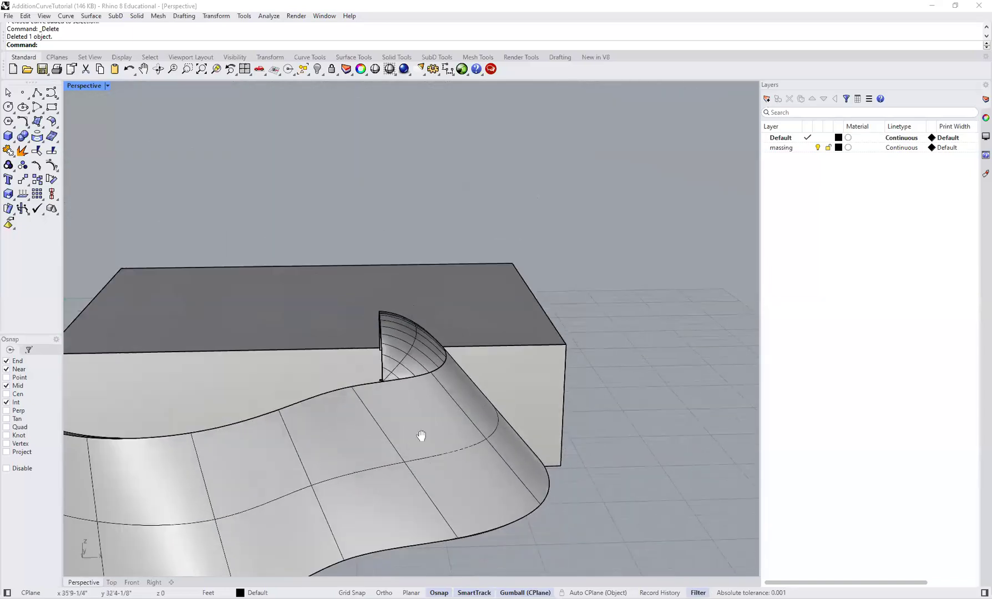
pyautogui.scroll(-4, 421, 436)
pyautogui.scroll(4, 452, 398)
pyautogui.moveTo(445, 398); pyautogui.dragTo(323, 354, button='right')
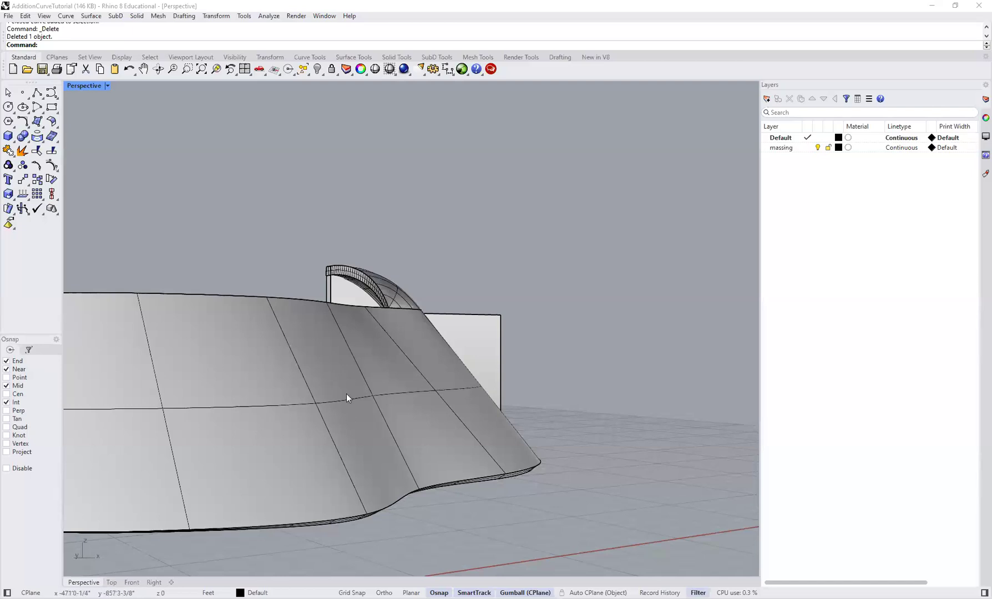
pyautogui.moveTo(395, 392); pyautogui.dragTo(333, 449, button='right')
pyautogui.keyDown('shift'); pyautogui.moveTo(333, 449); pyautogui.dragTo(354, 375, button='right'); pyautogui.keyUp('shift')
pyautogui.scroll(-5, 435, 361)
pyautogui.scroll(5, 380, 349)
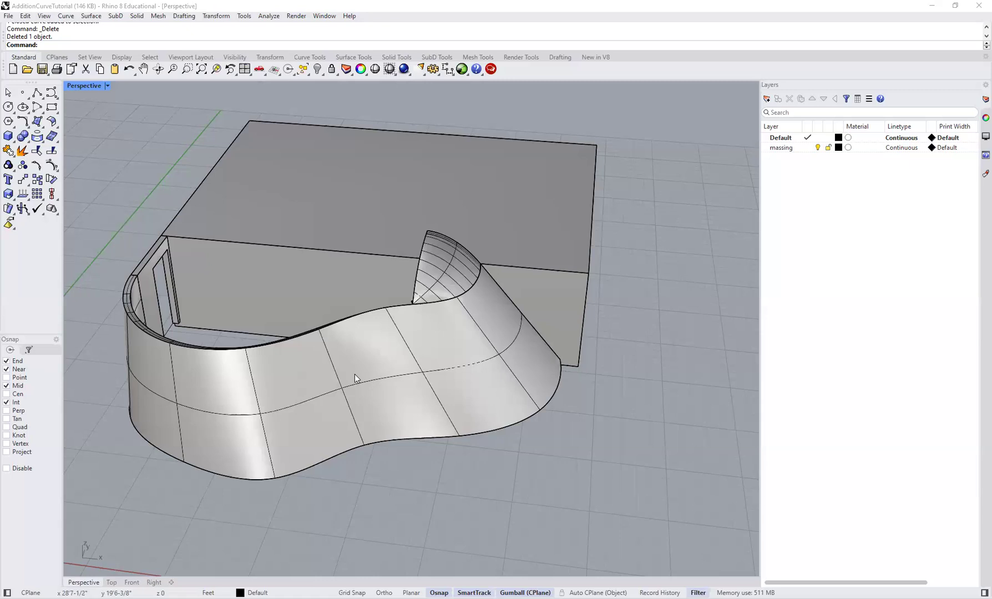
pyautogui.scroll(-5, 365, 384)
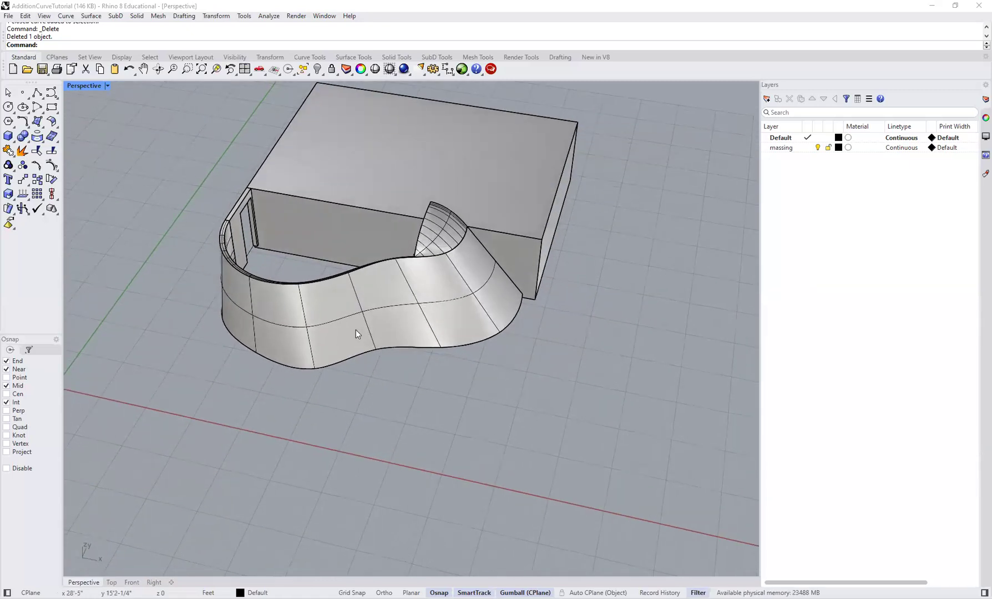
# - Draw a rectangle 8' long on the ground in front of the curved wall, with its width set freehand
pyautogui.click(52, 108)
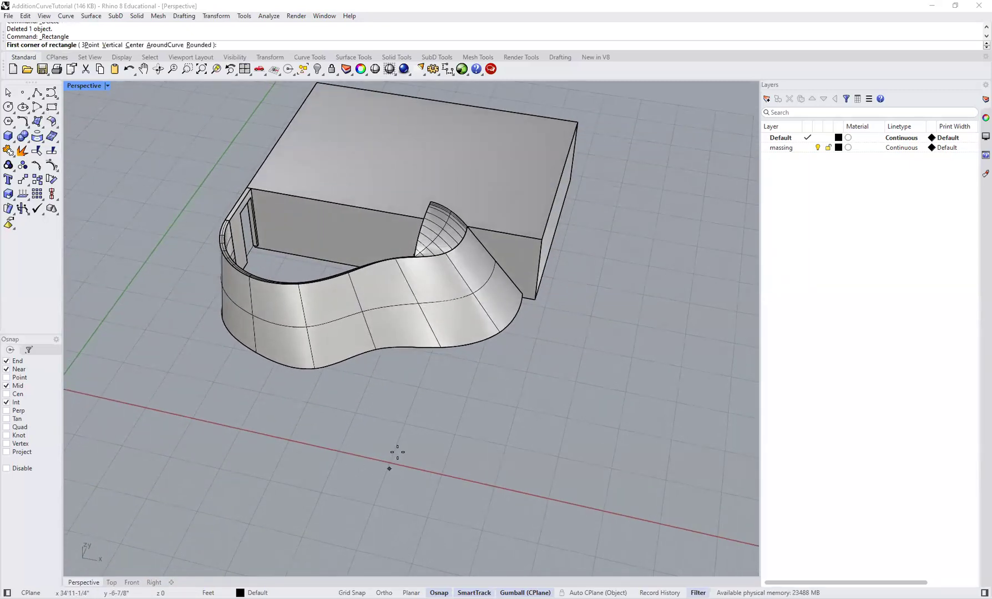
pyautogui.click(369, 451)
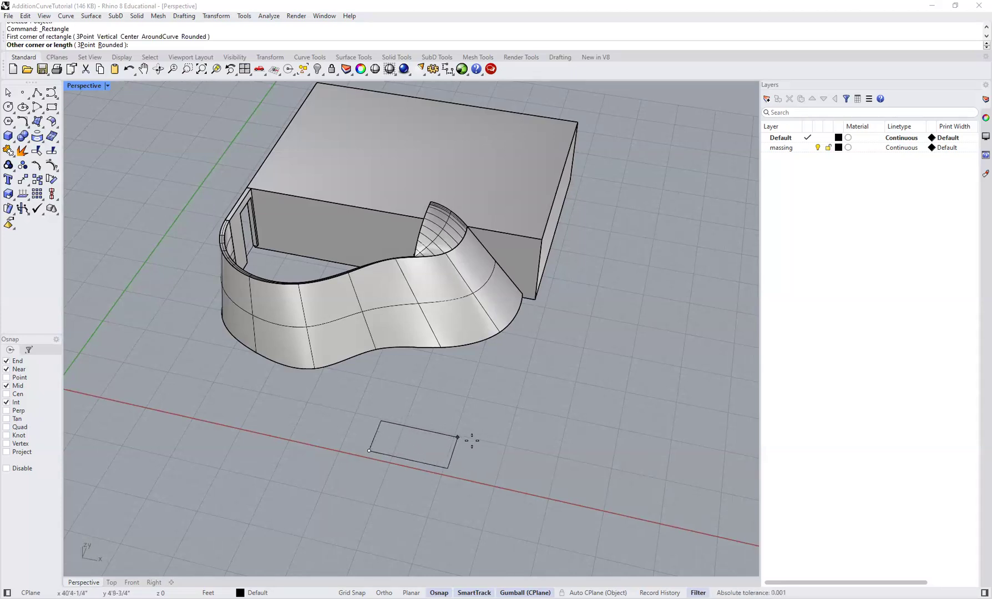
pyautogui.write("8'")
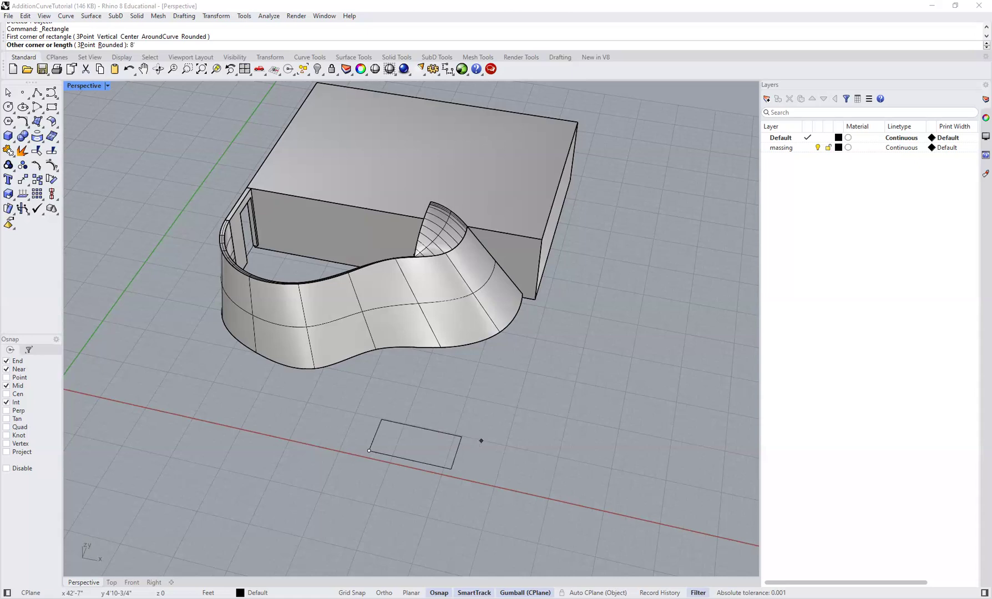
pyautogui.press('Return')
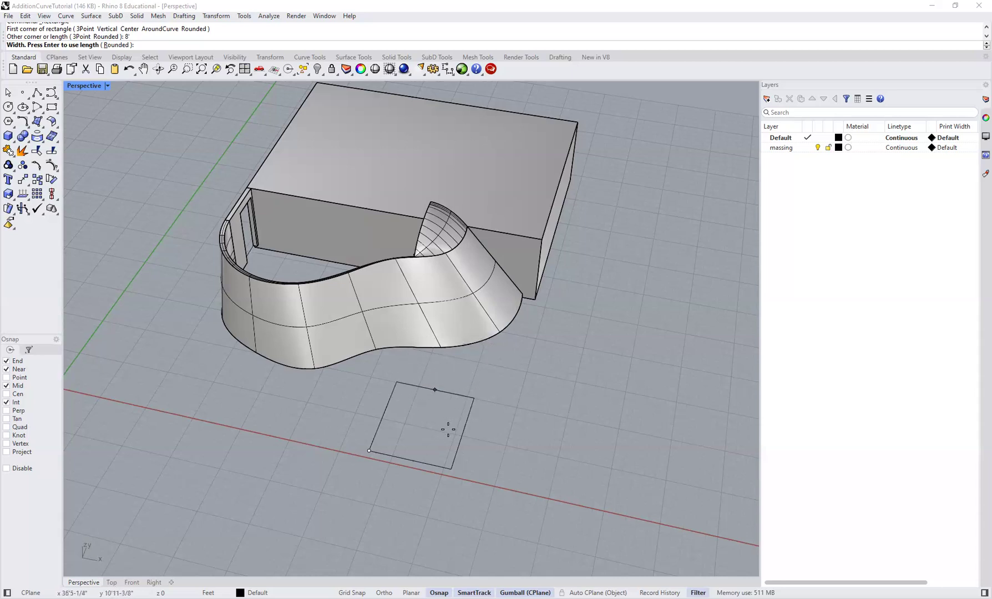
pyautogui.scroll(2, 462, 428)
pyautogui.click(482, 404)
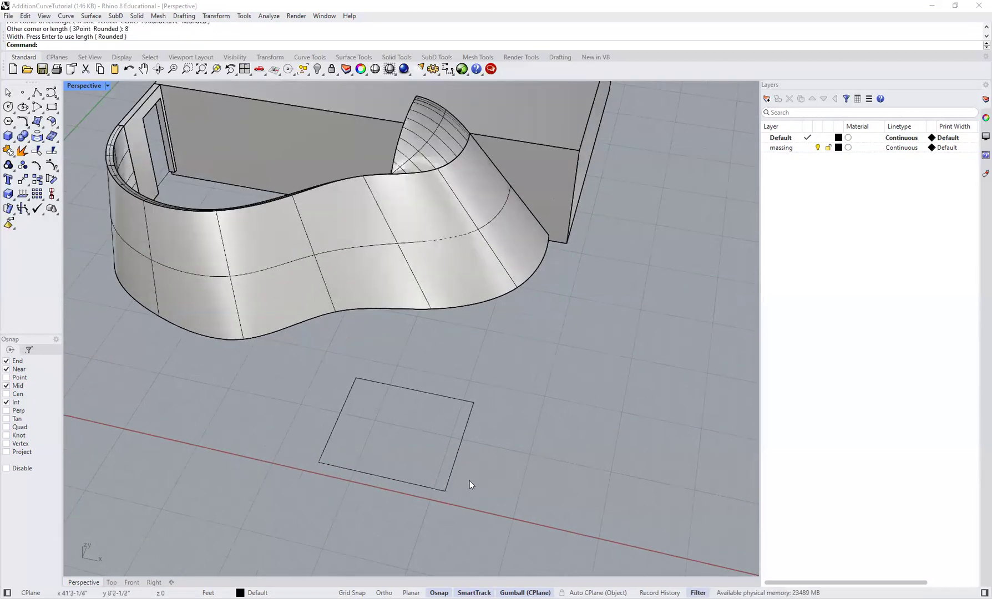
# - Extrude the ground rectangle upward 5' as a closed solid box
pyautogui.click(460, 433)
pyautogui.moveTo(414, 431); pyautogui.dragTo(364, 439, button='right')
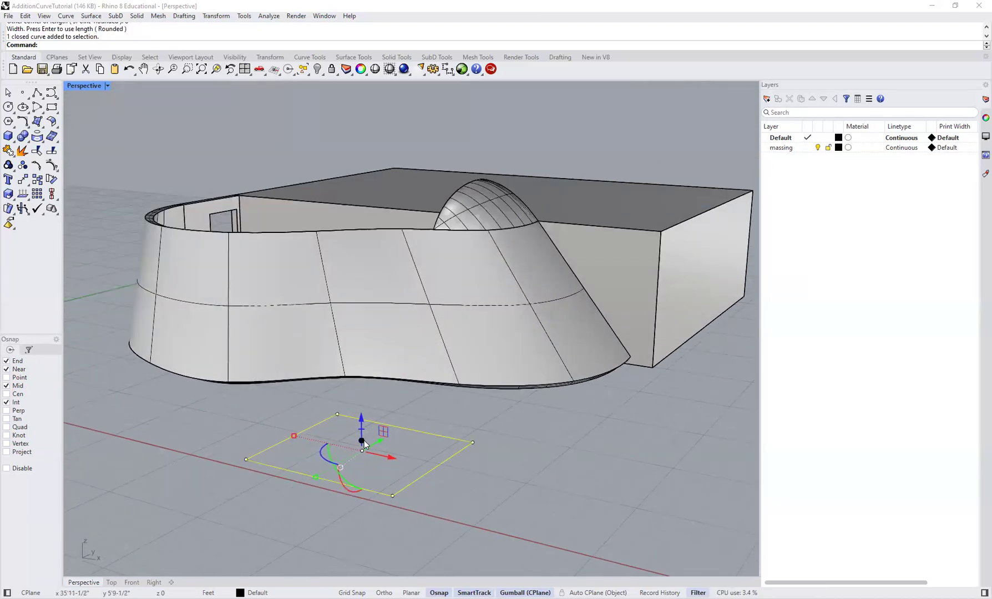
pyautogui.write('Ex')
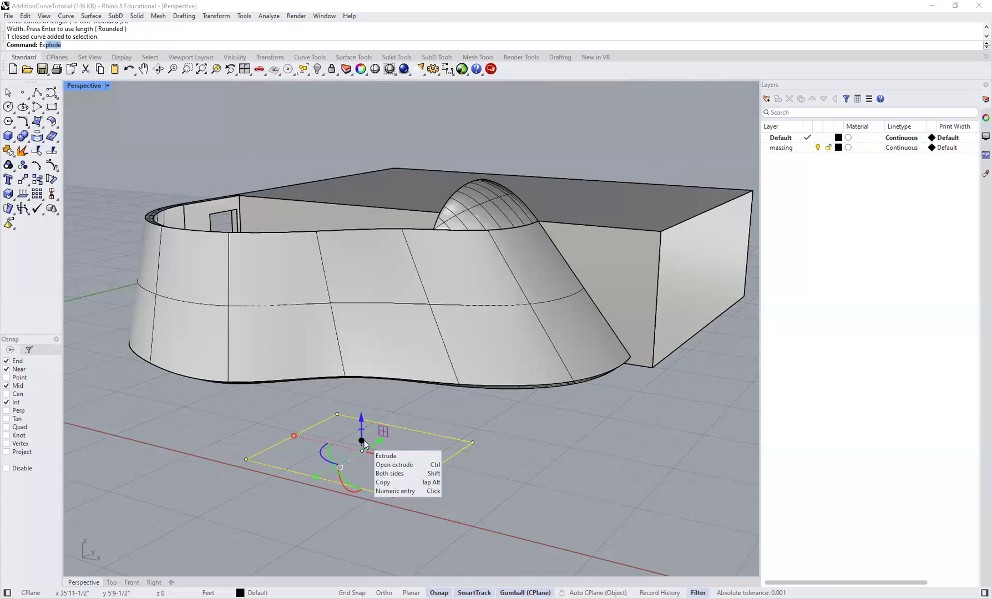
pyautogui.write('trudeCrv')
pyautogui.press('Return')
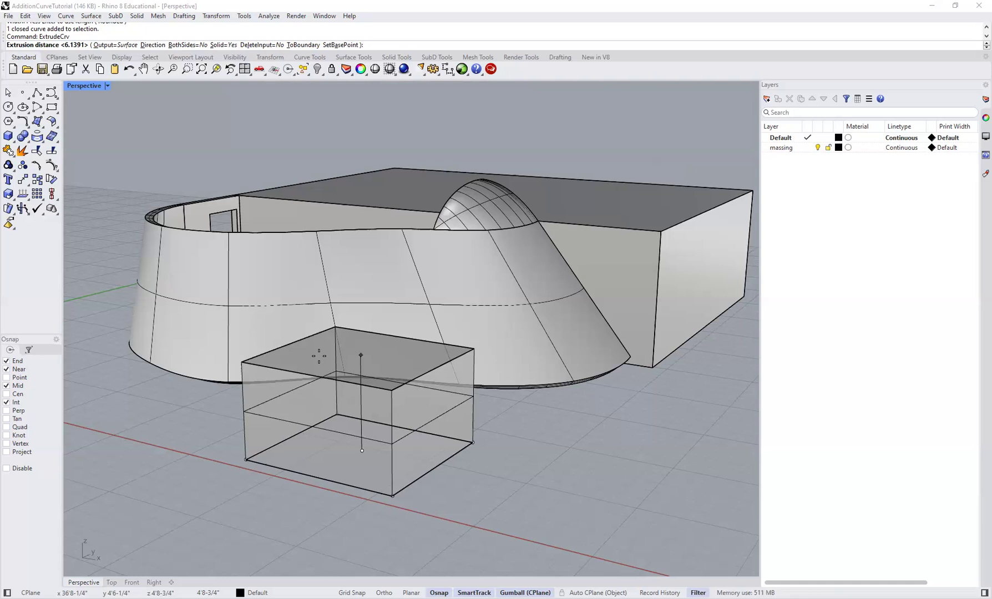
pyautogui.write('5')
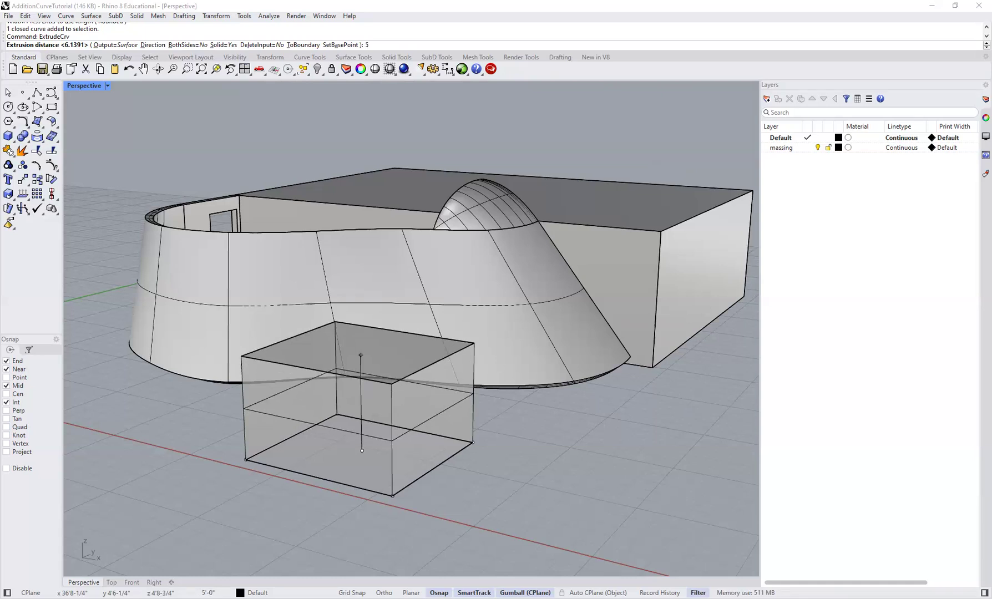
pyautogui.press('Return')
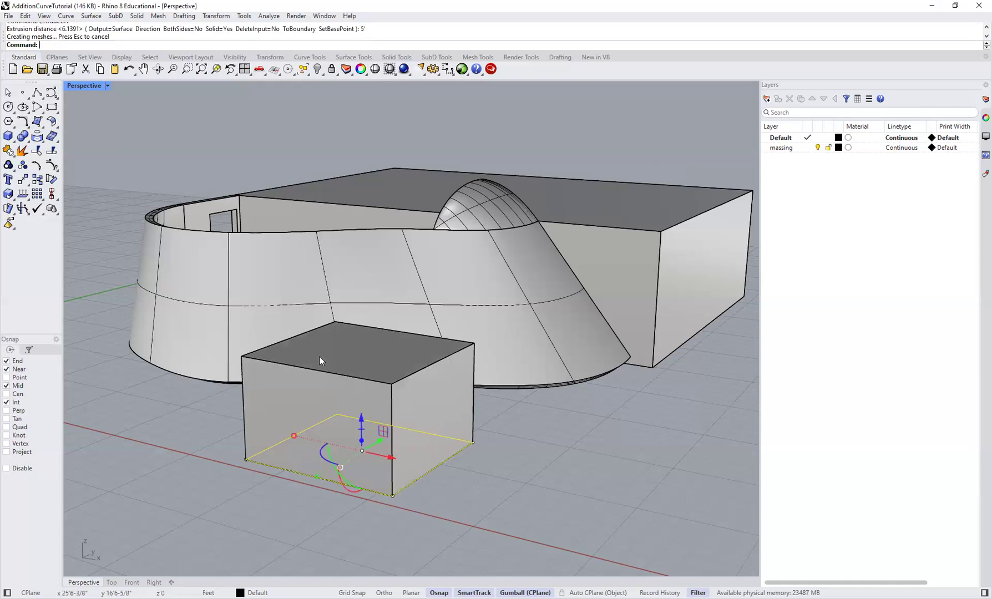
# - Move the box horizontally into the middle of the curved wall, leaving its base rectangle on the ground
pyautogui.click(556, 496)
pyautogui.click(327, 401)
pyautogui.moveTo(346, 449); pyautogui.dragTo(378, 428, button='right')
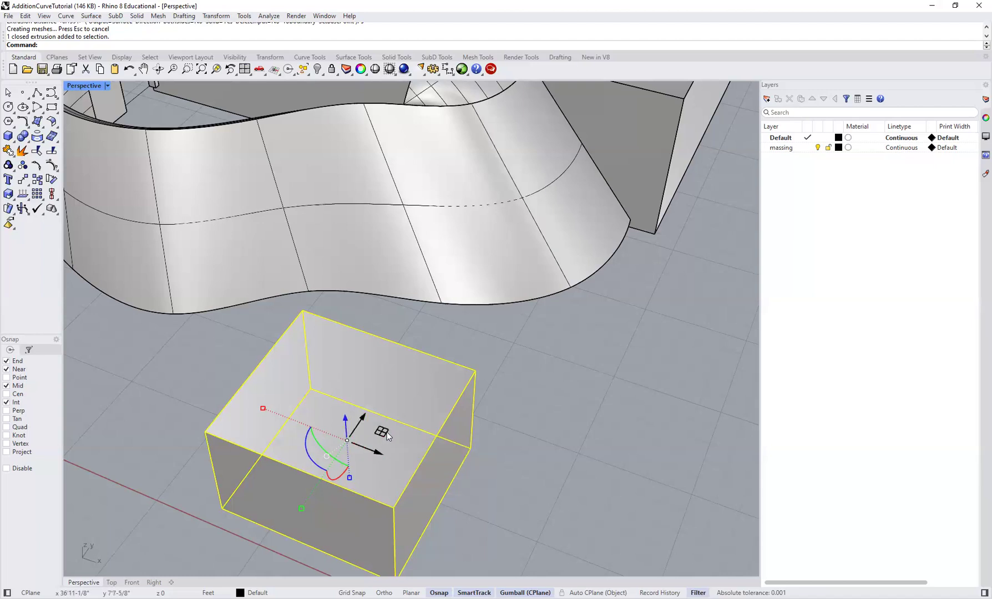
pyautogui.moveTo(381, 432); pyautogui.dragTo(352, 233)
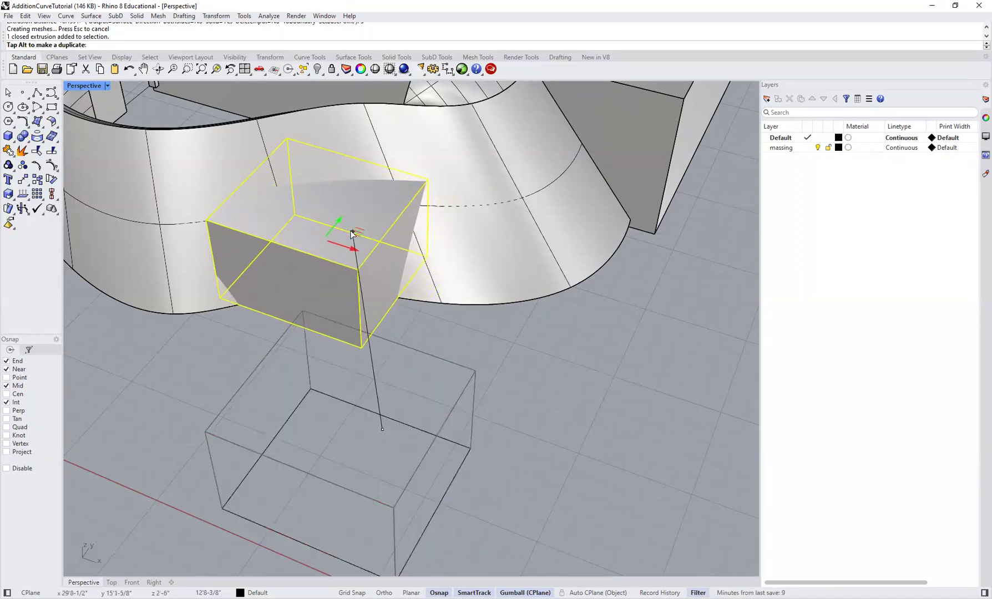
pyautogui.click(504, 363)
pyautogui.keyDown('shift'); pyautogui.moveTo(332, 312); pyautogui.dragTo(355, 371, button='right'); pyautogui.keyUp('shift')
pyautogui.scroll(-3, 344, 320)
pyautogui.click(356, 372)
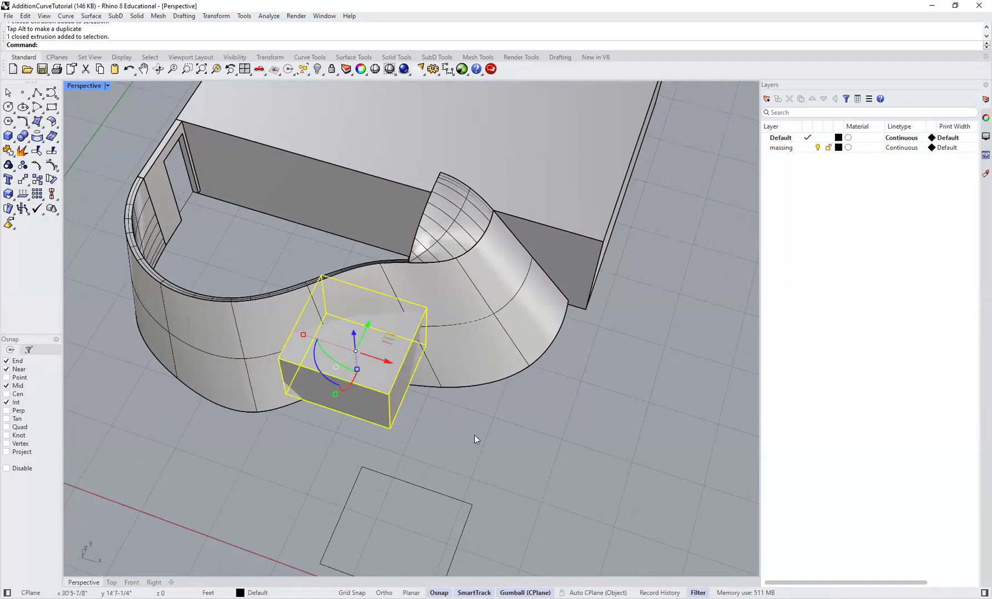
# - Switch to the four-viewport layout and rotate the box in plan to line up with the diagonal stretch of the curved wall
pyautogui.doubleClick(71, 86)
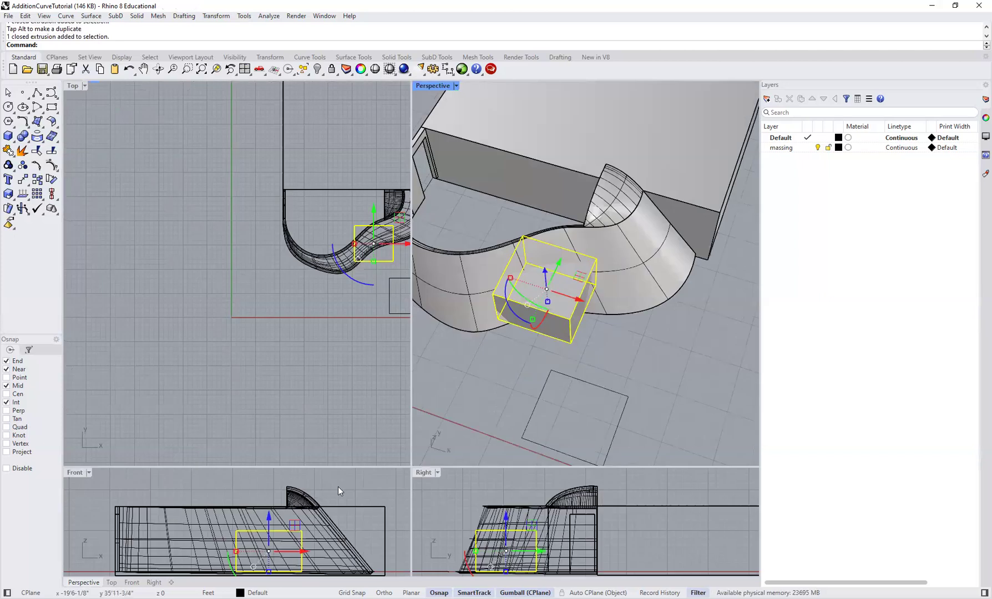
pyautogui.moveTo(410, 468); pyautogui.dragTo(411, 346)
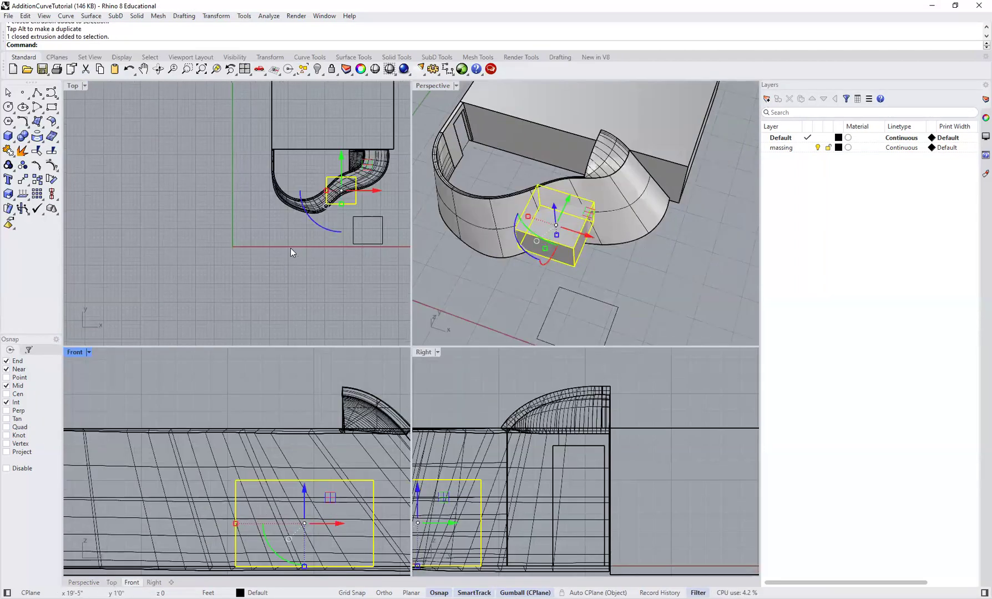
pyautogui.click(289, 248)
pyautogui.scroll(5, 334, 204)
pyautogui.click(348, 283)
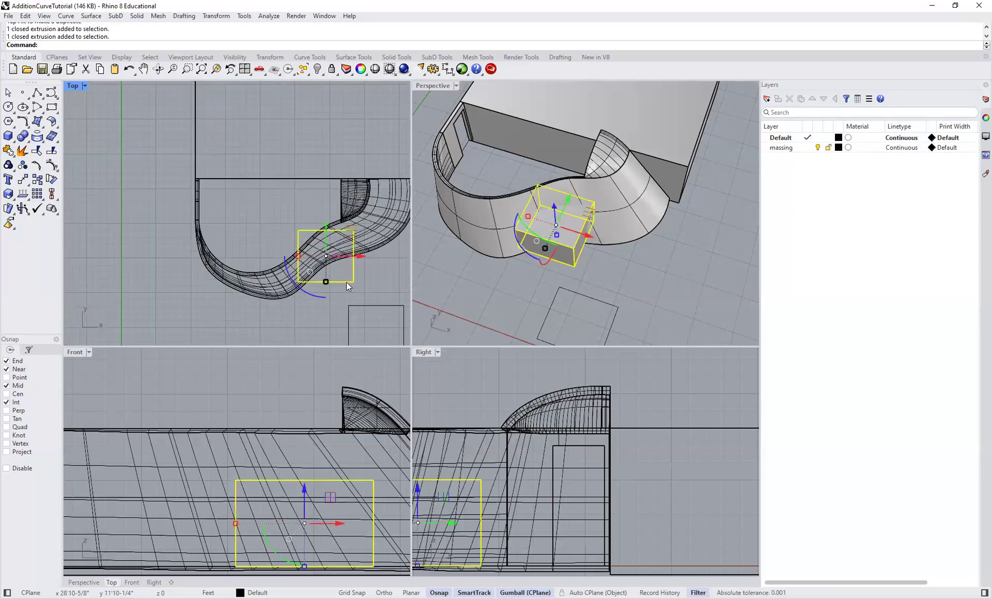
pyautogui.scroll(3, 347, 285)
pyautogui.moveTo(290, 301); pyautogui.dragTo(290, 274)
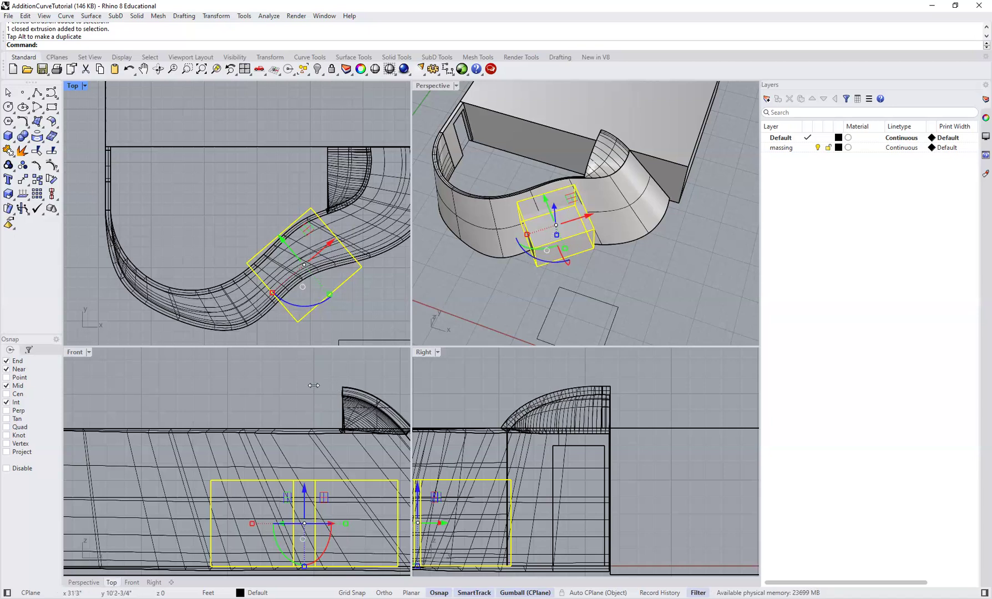
# - Raise the box 18 inches vertically
pyautogui.scroll(-5, 313, 438)
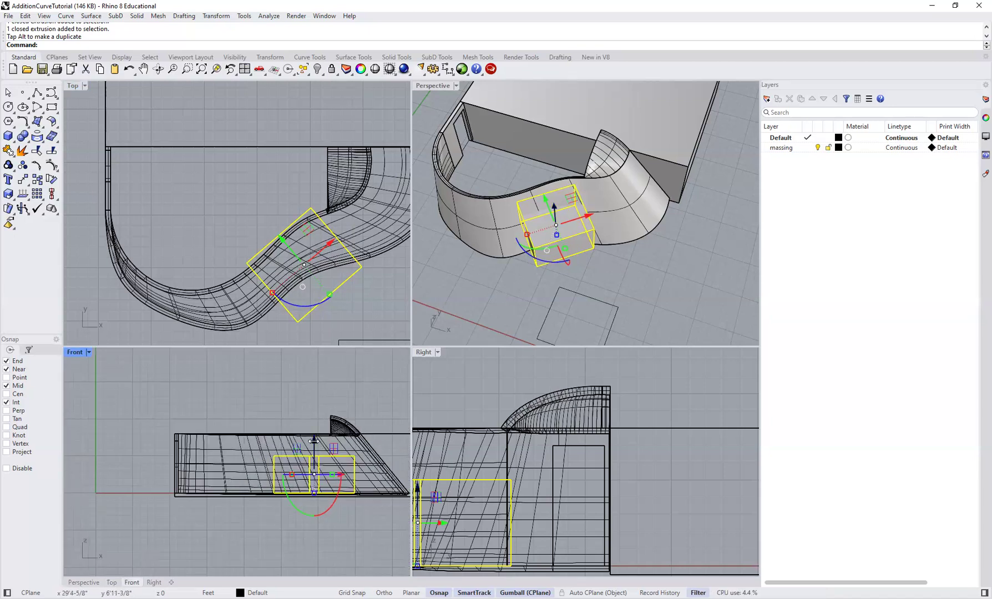
pyautogui.click(314, 440)
pyautogui.write("18'")
pyautogui.press('Return')
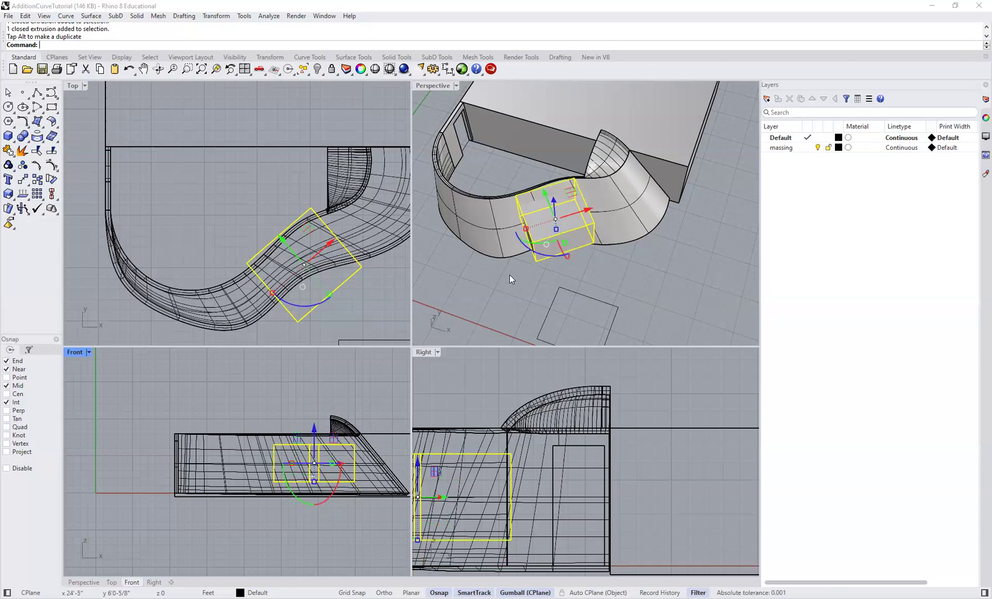
# - Inspect from above and from inside the addition how the box intersects the curved wall
pyautogui.click(524, 286)
pyautogui.scroll(6, 550, 233)
pyautogui.moveTo(554, 250); pyautogui.dragTo(571, 263, button='right')
pyautogui.scroll(-4, 571, 263)
pyautogui.scroll(4, 579, 229)
pyautogui.moveTo(543, 220); pyautogui.dragTo(491, 166, button='right')
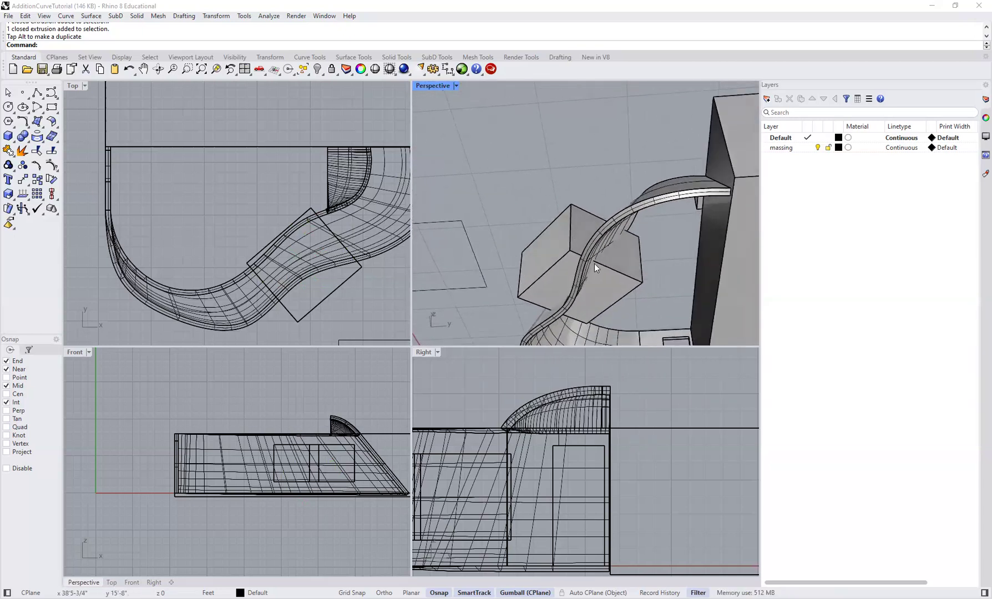
pyautogui.scroll(5, 577, 242)
pyautogui.moveTo(564, 227); pyautogui.dragTo(521, 205, button='right')
pyautogui.click(509, 242)
pyautogui.moveTo(551, 244); pyautogui.dragTo(512, 210, button='right')
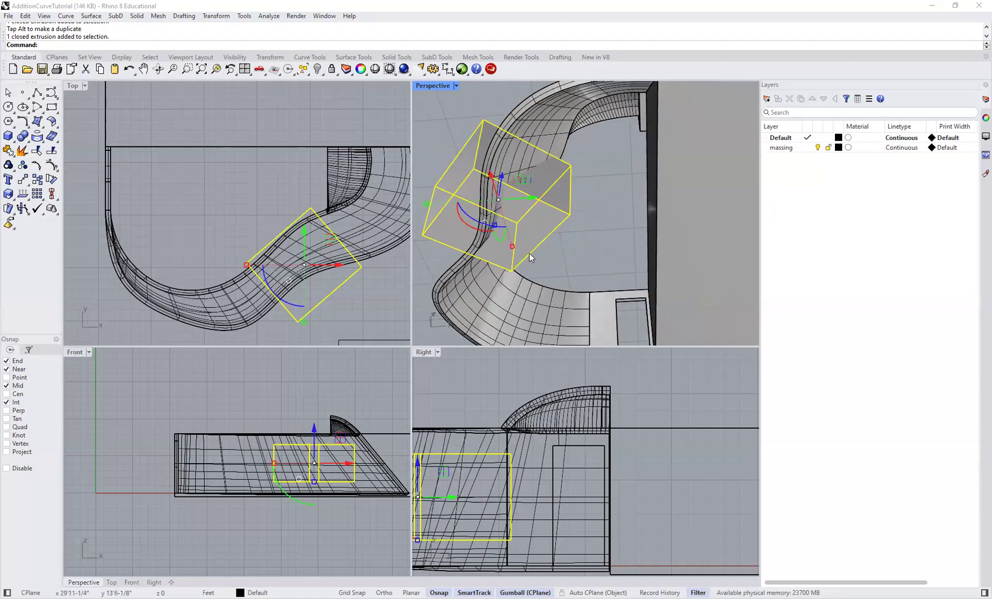
pyautogui.click(506, 155)
pyautogui.press('Escape')
pyautogui.moveTo(493, 109)
pyautogui.mouseDown(button='right')
pyautogui.moveTo(472, 221)
pyautogui.moveTo(504, 273)
pyautogui.moveTo(507, 186)
pyautogui.moveTo(543, 215)
pyautogui.moveTo(503, 269)
pyautogui.moveTo(752, 246)
pyautogui.moveTo(621, 194)
pyautogui.moveTo(590, 222)
pyautogui.moveTo(505, 222)
pyautogui.moveTo(612, 131)
pyautogui.mouseUp(button='right')
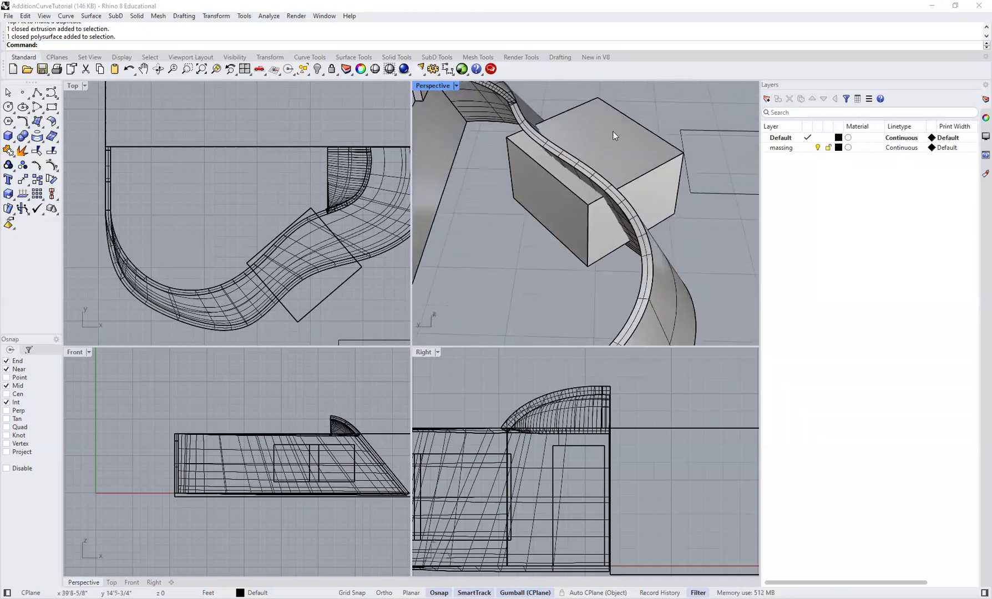
# - Shift the box slightly in plan toward the inside of the addition so it passes through the curved wall
pyautogui.click(612, 130)
pyautogui.scroll(2, 227, 250)
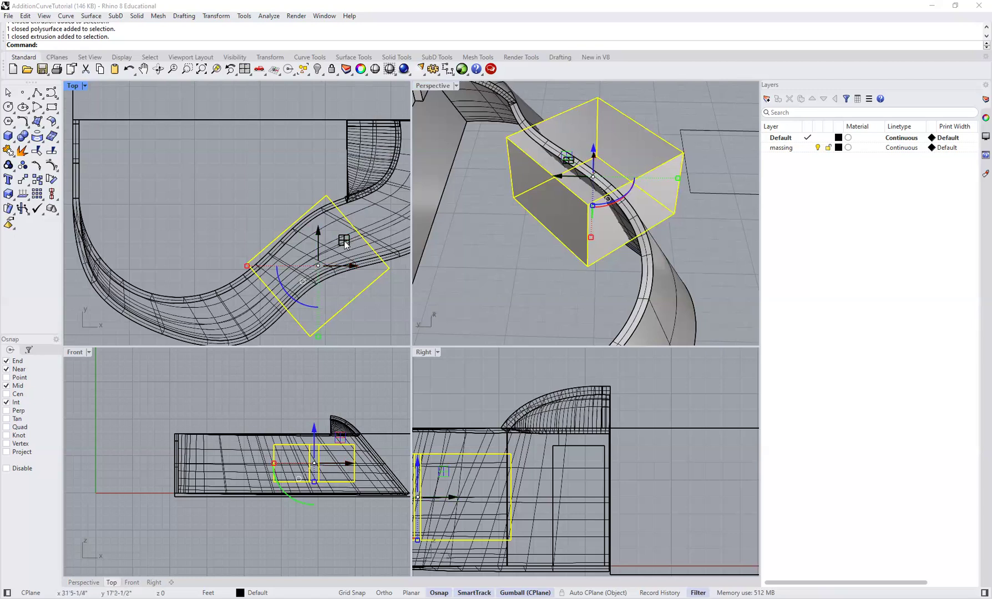
pyautogui.moveTo(336, 234); pyautogui.dragTo(335, 228)
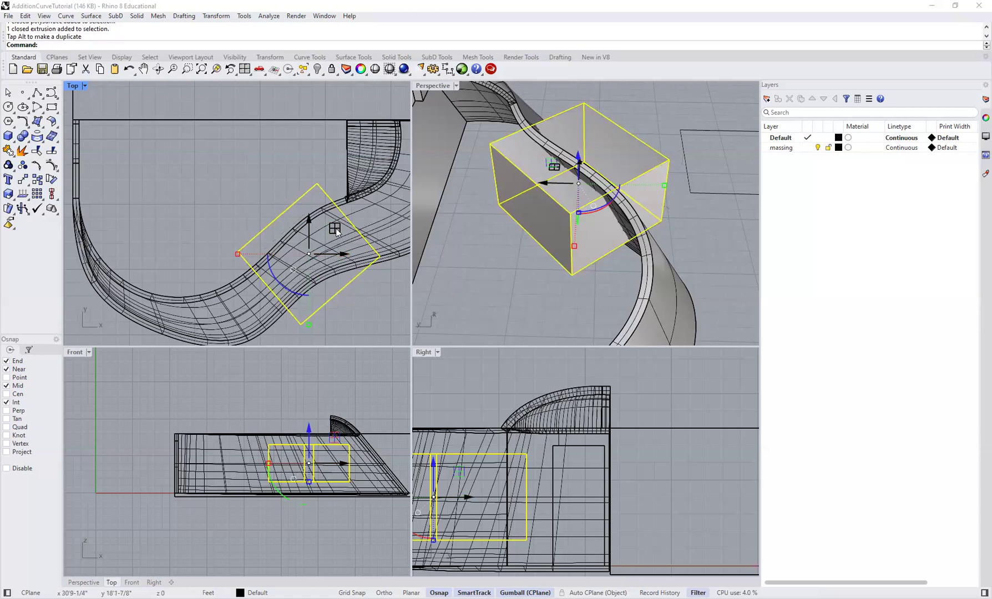
pyautogui.click(387, 296)
pyautogui.scroll(-4, 405, 258)
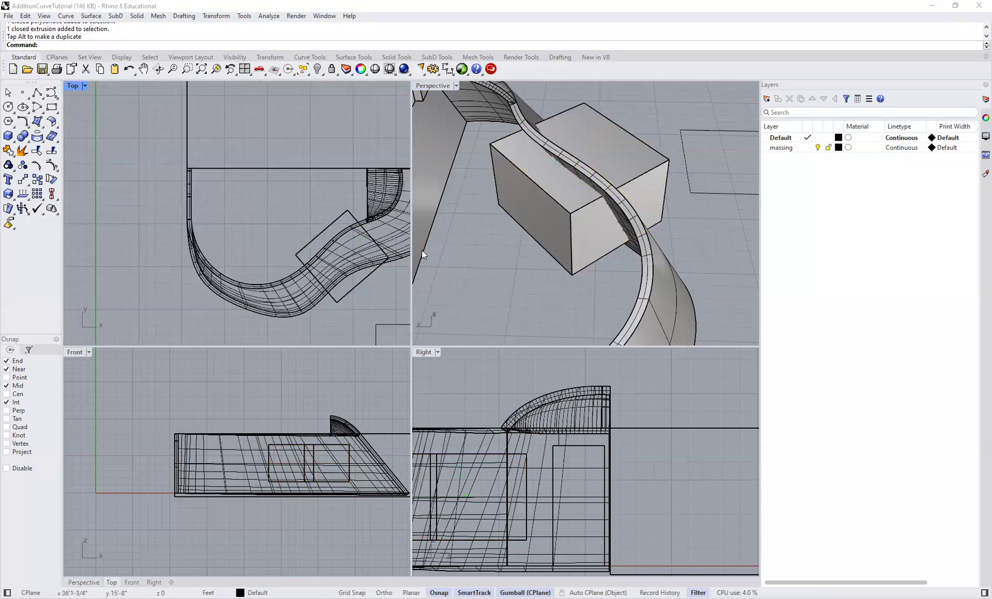
# - Rotate the box slightly clockwise in plan to fine-tune its angle through the curved wall
pyautogui.scroll(-4, 500, 222)
pyautogui.click(543, 190)
pyautogui.keyDown('shift'); pyautogui.moveTo(543, 193); pyautogui.dragTo(454, 231, button='right'); pyautogui.keyUp('shift')
pyautogui.scroll(-5, 482, 238)
pyautogui.moveTo(634, 222); pyautogui.dragTo(532, 311, button='right')
pyautogui.click(552, 296)
pyautogui.click(317, 233)
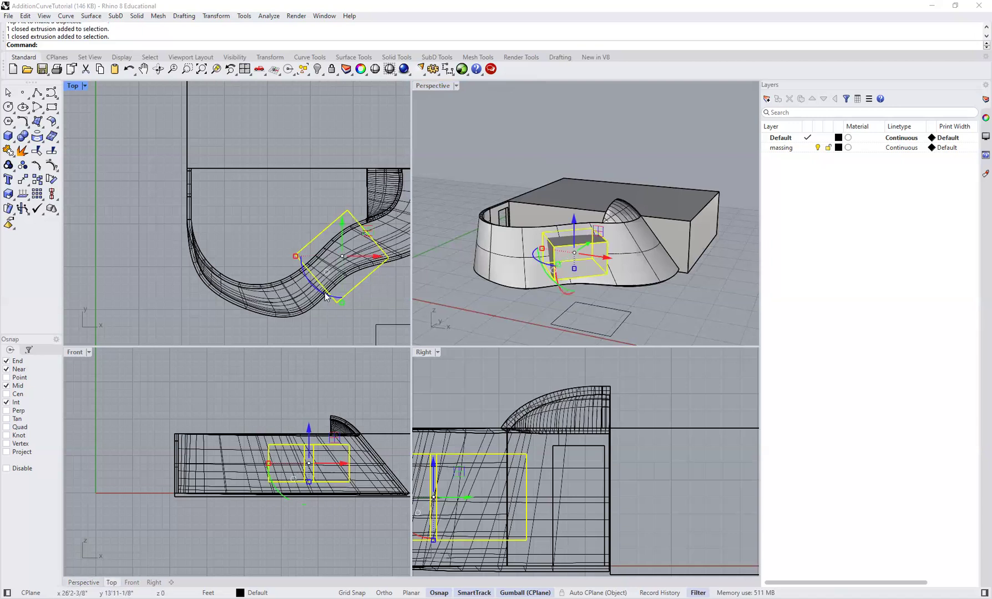
pyautogui.moveTo(321, 289); pyautogui.dragTo(341, 292)
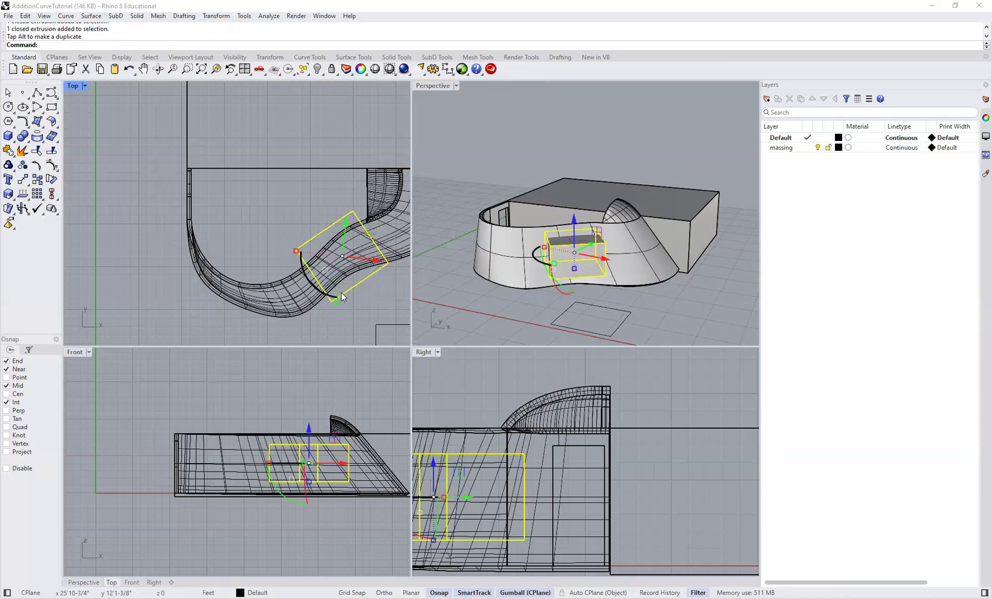
# - Nudge the box's rotation slightly in plan, check it against the curved wall, and undo the last rotation
pyautogui.press('Escape')
pyautogui.moveTo(621, 251); pyautogui.dragTo(488, 280, button='right')
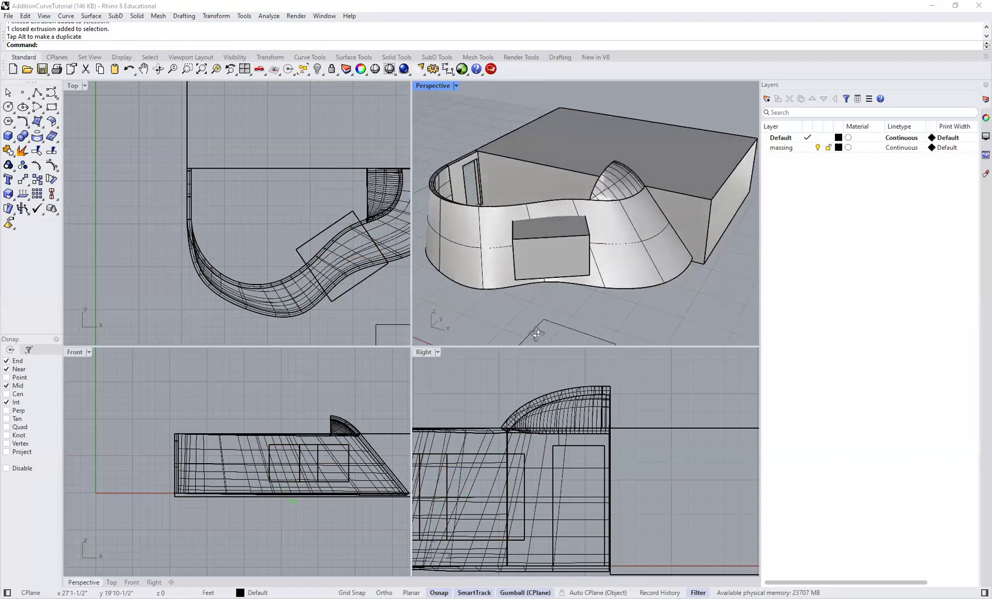
pyautogui.scroll(3, 431, 263)
pyautogui.click(341, 224)
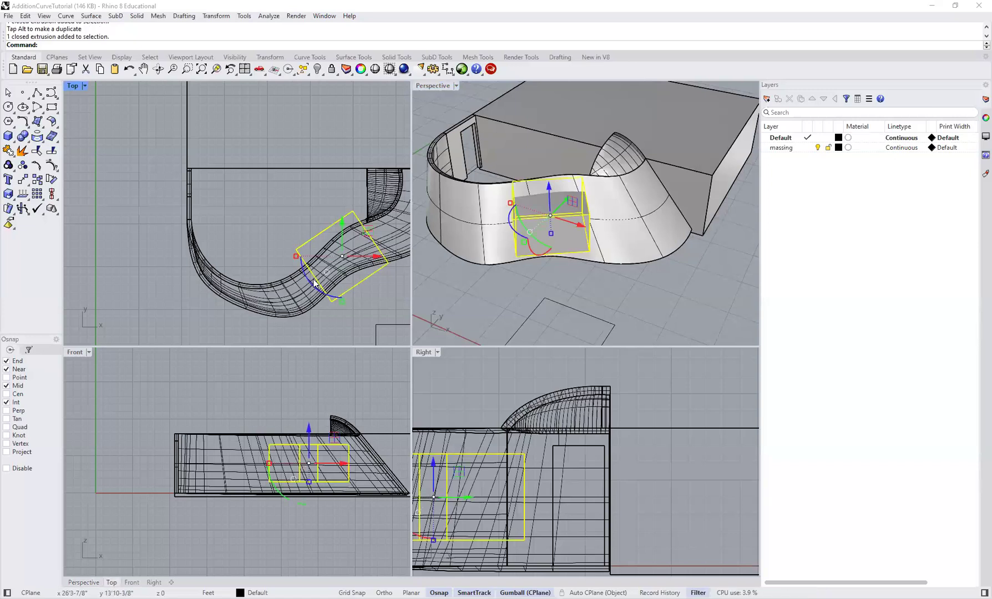
pyautogui.moveTo(313, 283); pyautogui.dragTo(317, 284)
pyautogui.hotkey('ctrl', 'z')
pyautogui.moveTo(553, 226); pyautogui.dragTo(443, 90, button='right')
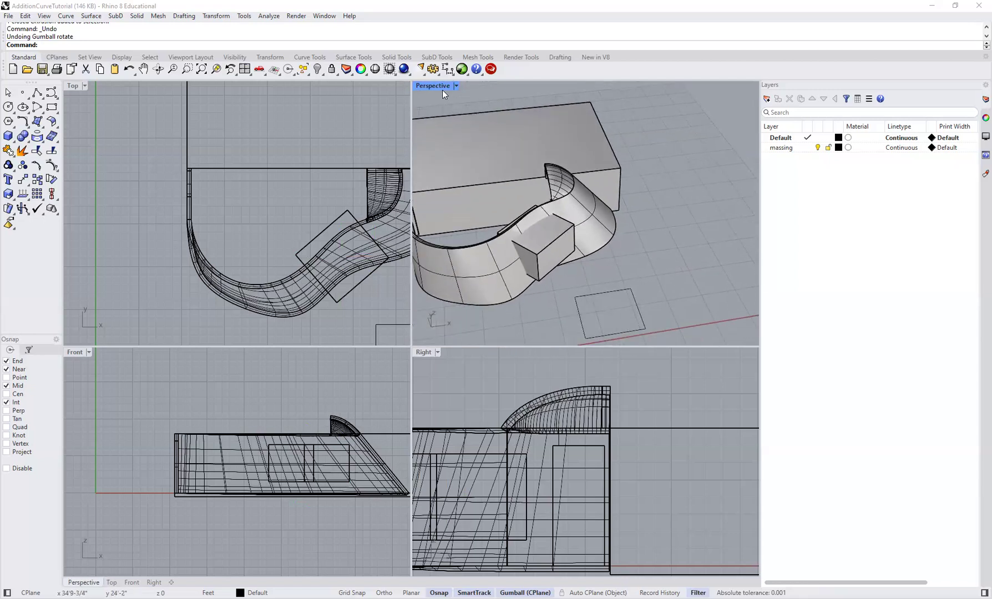
# - Boolean-split the curved wall using the box as the cutting object in an enlarged perspective view
pyautogui.doubleClick(428, 86)
pyautogui.scroll(5, 496, 268)
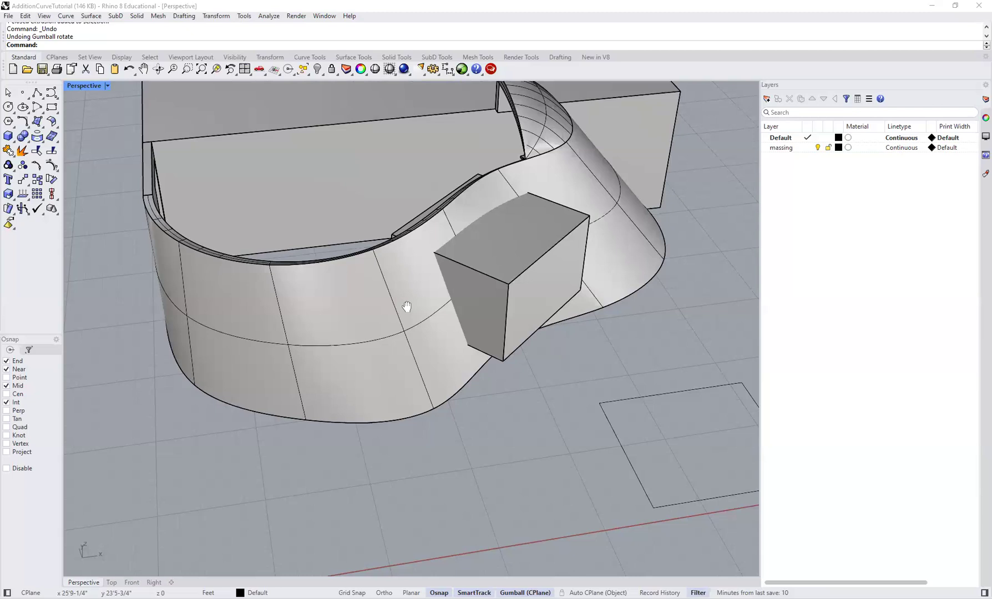
pyautogui.moveTo(408, 308); pyautogui.dragTo(346, 262, button='right')
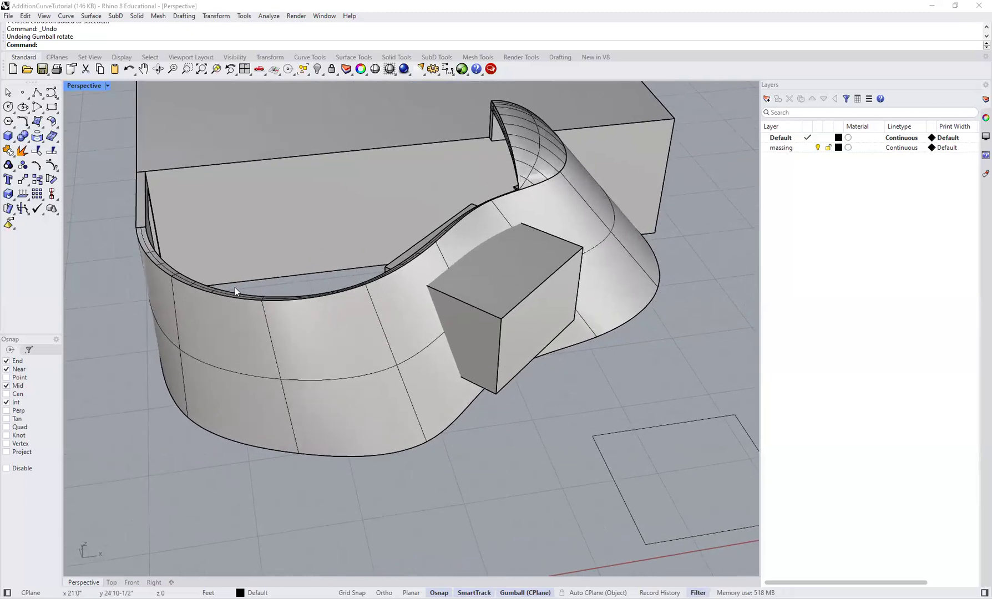
pyautogui.click(25, 140)
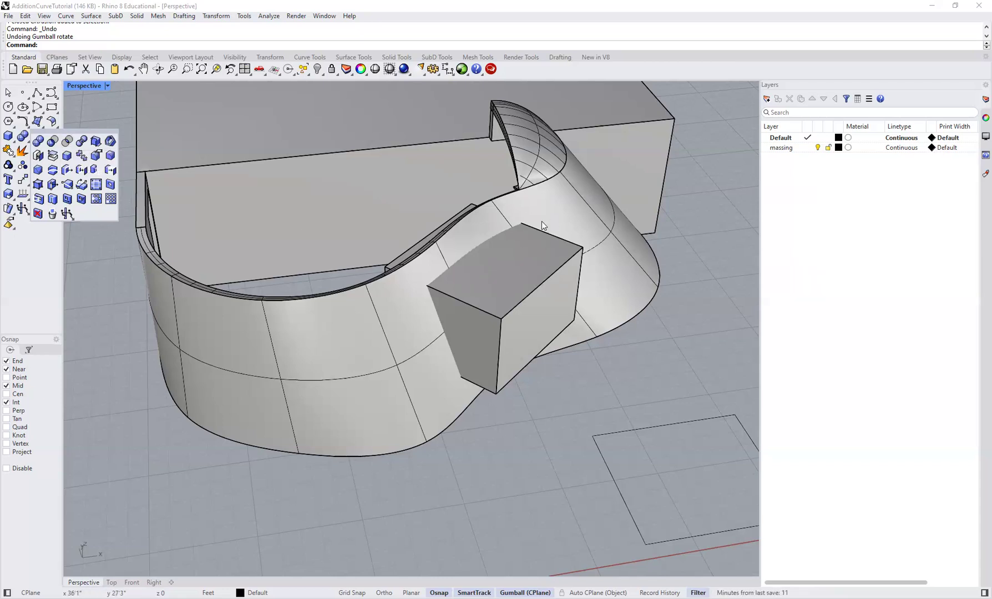
pyautogui.click(81, 142)
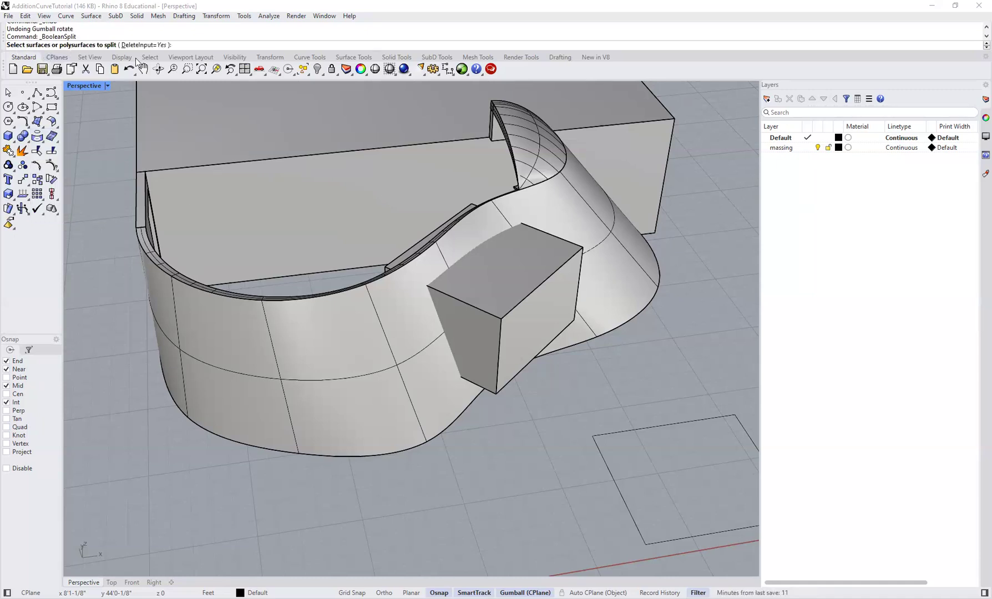
pyautogui.click(362, 311)
pyautogui.rightClick(362, 310)
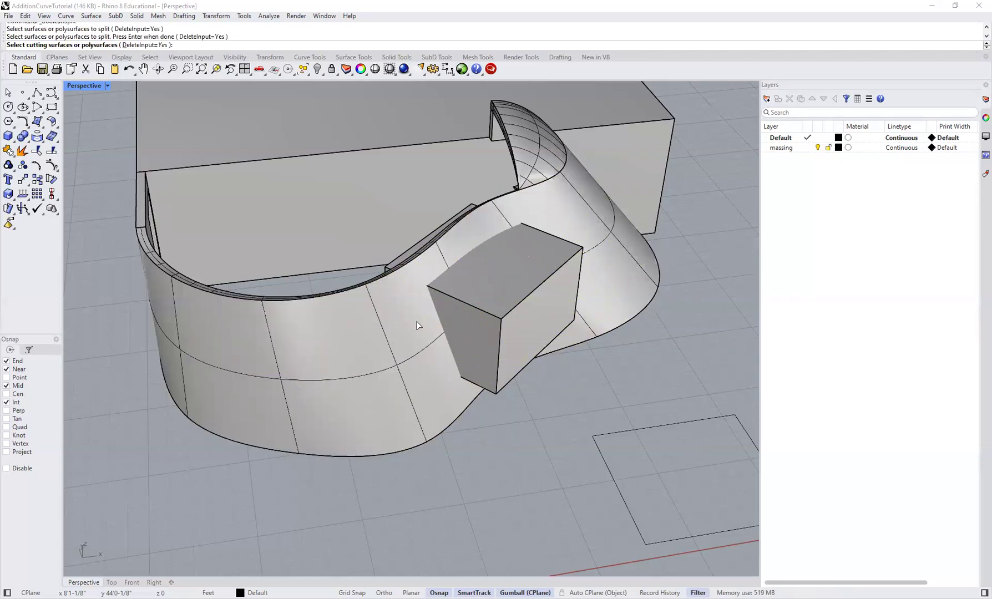
pyautogui.click(486, 332)
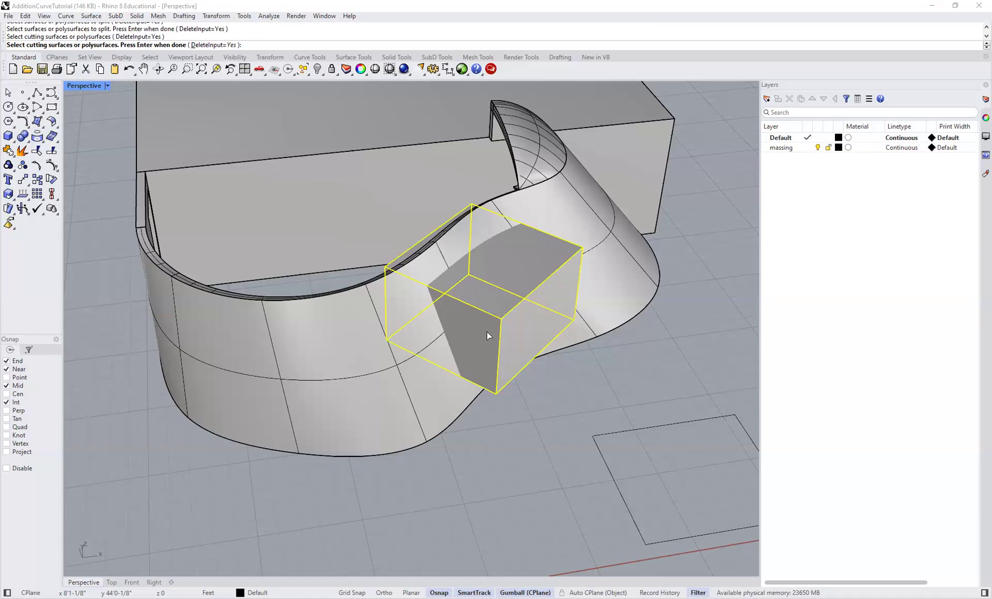
pyautogui.rightClick(522, 252)
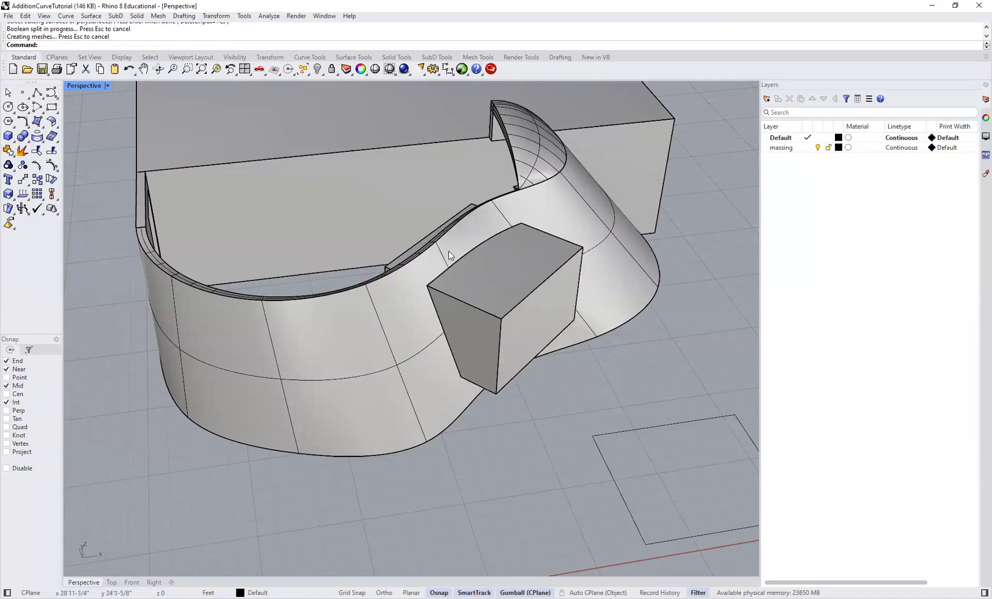
# - Delete the cutting box from the curved wall
pyautogui.scroll(2, 453, 246)
pyautogui.scroll(3, 423, 296)
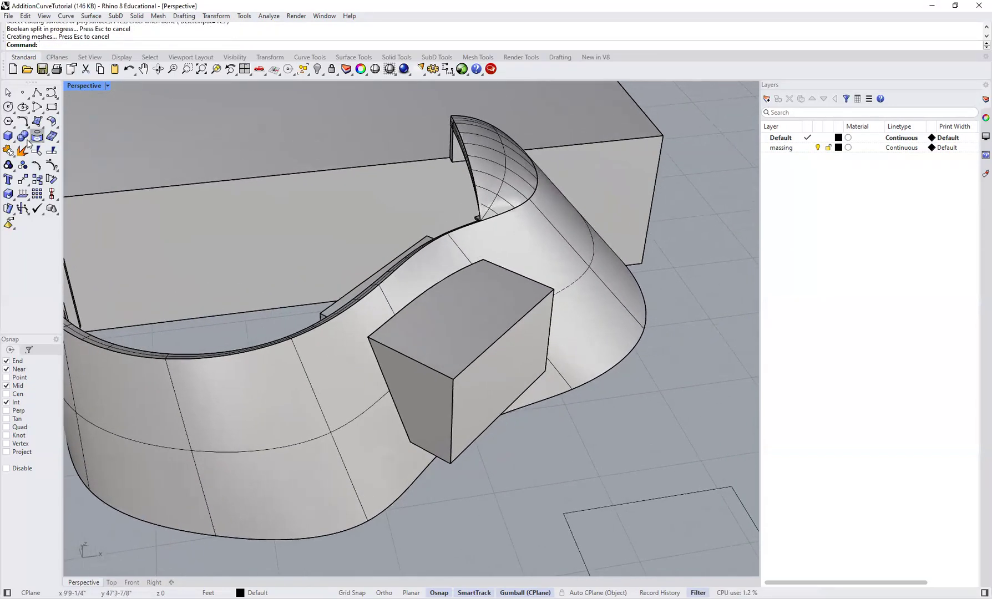
pyautogui.moveTo(424, 296); pyautogui.dragTo(368, 301, button='right')
pyautogui.scroll(2, 369, 303)
pyautogui.click(368, 303)
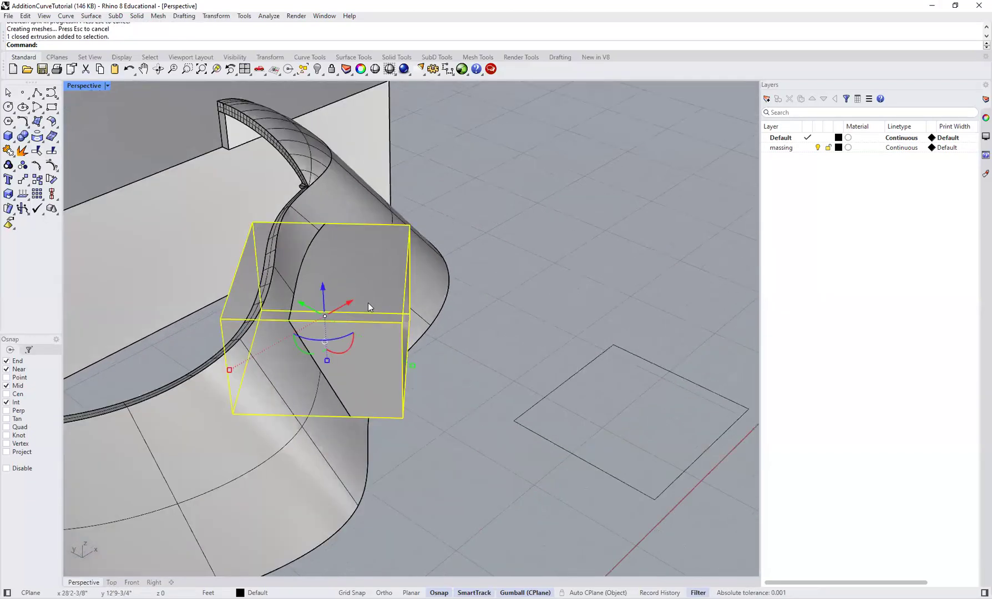
pyautogui.press('Delete')
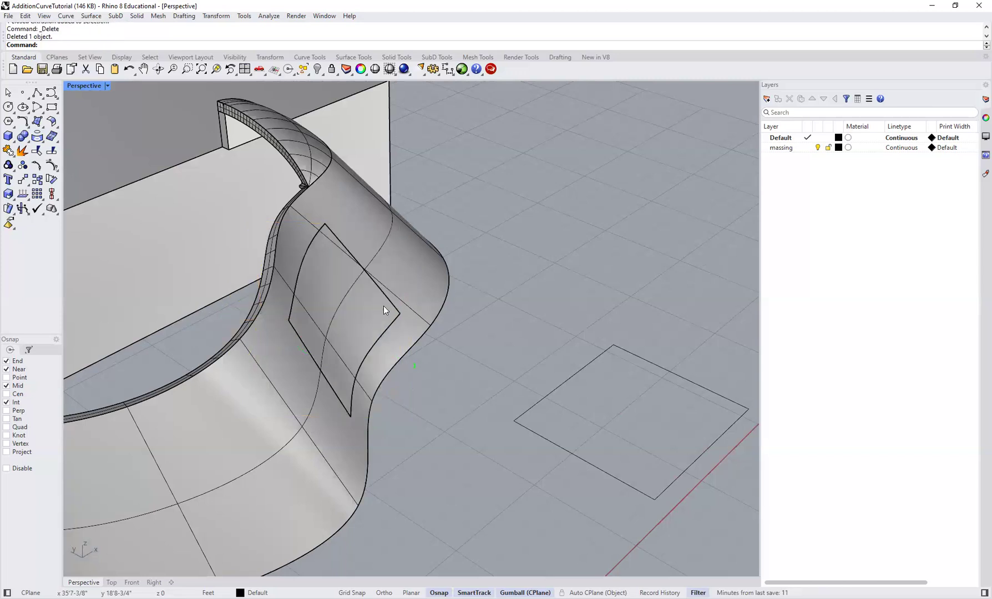
# - Move the split-off wall piece 25' along the X axis, out of the opening in the curved wall
pyautogui.click(338, 285)
pyautogui.moveTo(339, 285); pyautogui.dragTo(441, 401, button='right')
pyautogui.scroll(2, 441, 405)
pyautogui.click(440, 403)
pyautogui.click(388, 249)
pyautogui.scroll(2, 331, 353)
pyautogui.moveTo(376, 353); pyautogui.dragTo(427, 388, button='right')
pyautogui.click(427, 387)
pyautogui.click(340, 244)
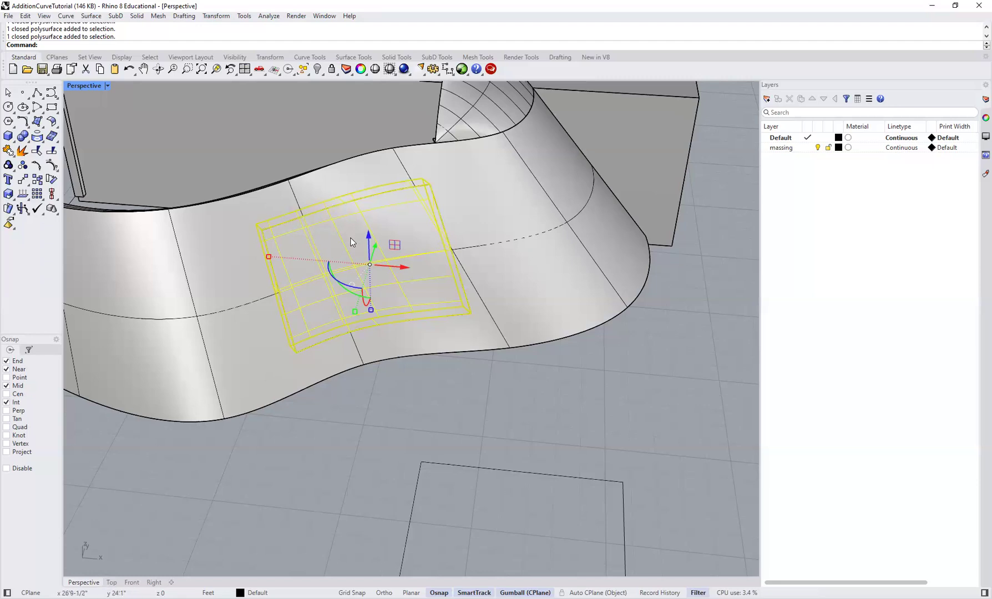
pyautogui.scroll(-3, 310, 244)
pyautogui.moveTo(310, 244); pyautogui.dragTo(358, 289, button='right')
pyautogui.click(358, 291)
pyautogui.write('2')
pyautogui.press('Return')
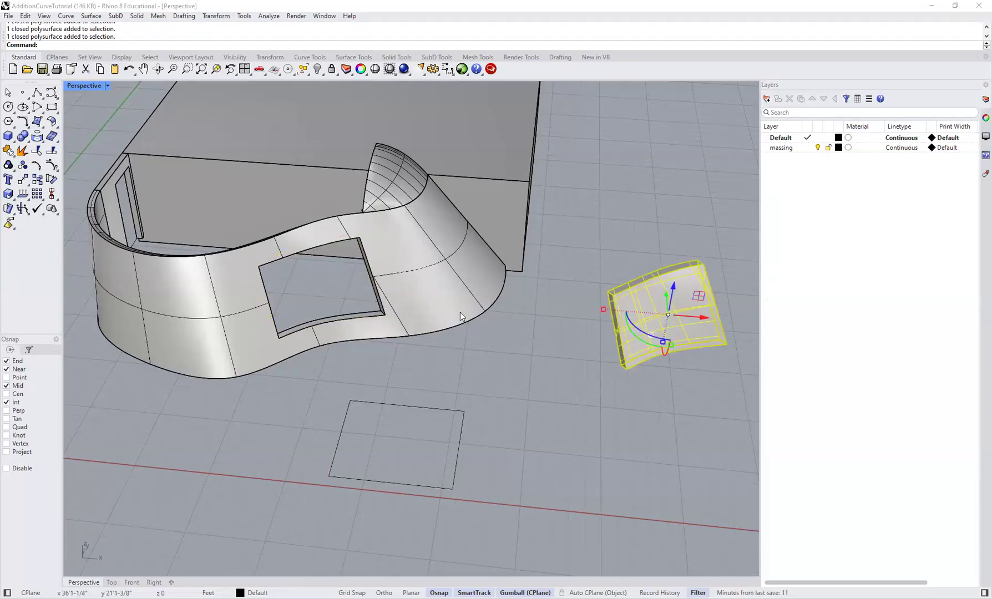
# - Move the split-off wall piece -25' along the X axis into the opening and undo that move
pyautogui.scroll(-3, 458, 314)
pyautogui.scroll(4, 423, 318)
pyautogui.scroll(2, 301, 312)
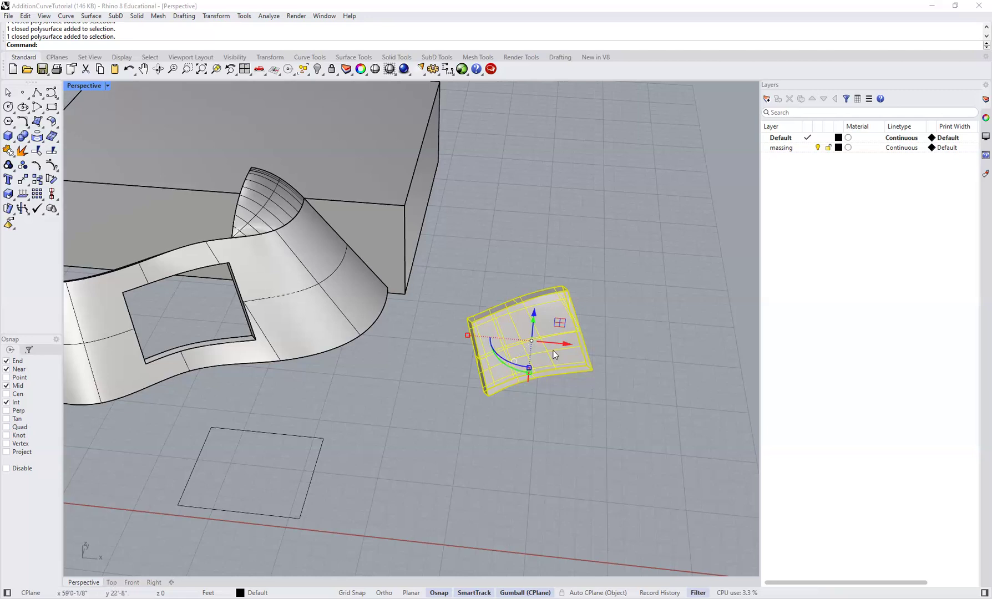
pyautogui.scroll(5, 532, 326)
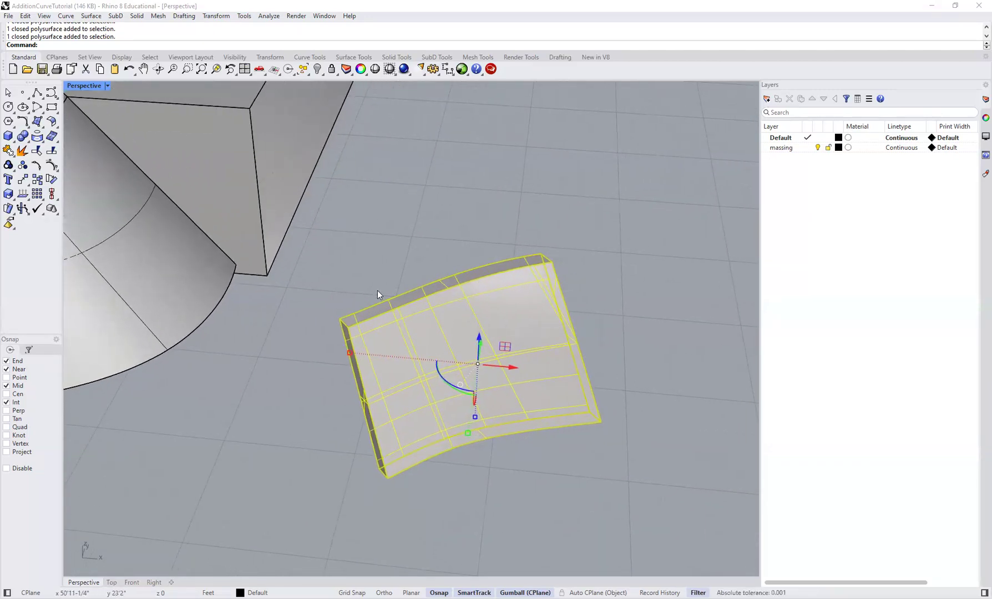
pyautogui.keyDown('shift'); pyautogui.moveTo(515, 340); pyautogui.dragTo(563, 313, button='right'); pyautogui.keyUp('shift')
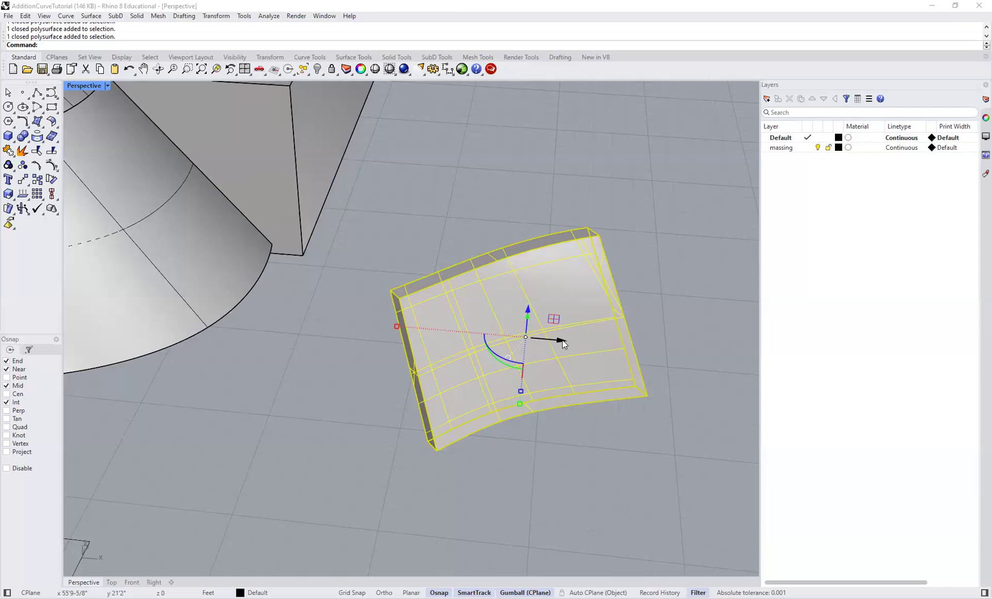
pyautogui.click(562, 342)
pyautogui.click(567, 342)
pyautogui.click(570, 342)
pyautogui.write("-25'")
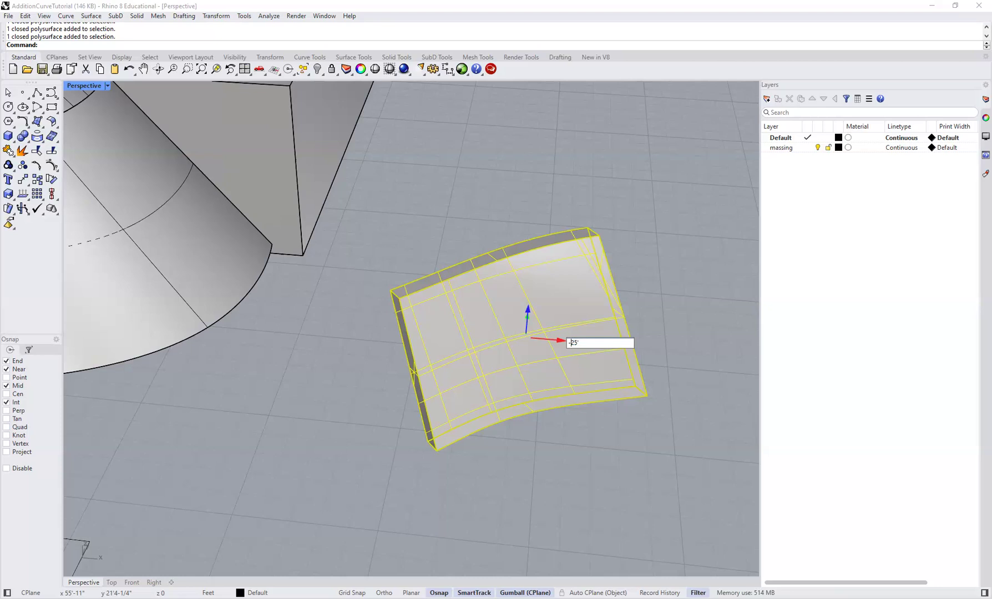
pyautogui.press('Return')
pyautogui.scroll(-5, 393, 330)
pyautogui.click(364, 373)
pyautogui.keyDown('shift'); pyautogui.moveTo(328, 342); pyautogui.dragTo(462, 339, button='right'); pyautogui.keyUp('shift')
pyautogui.click(300, 349)
pyautogui.press('Escape')
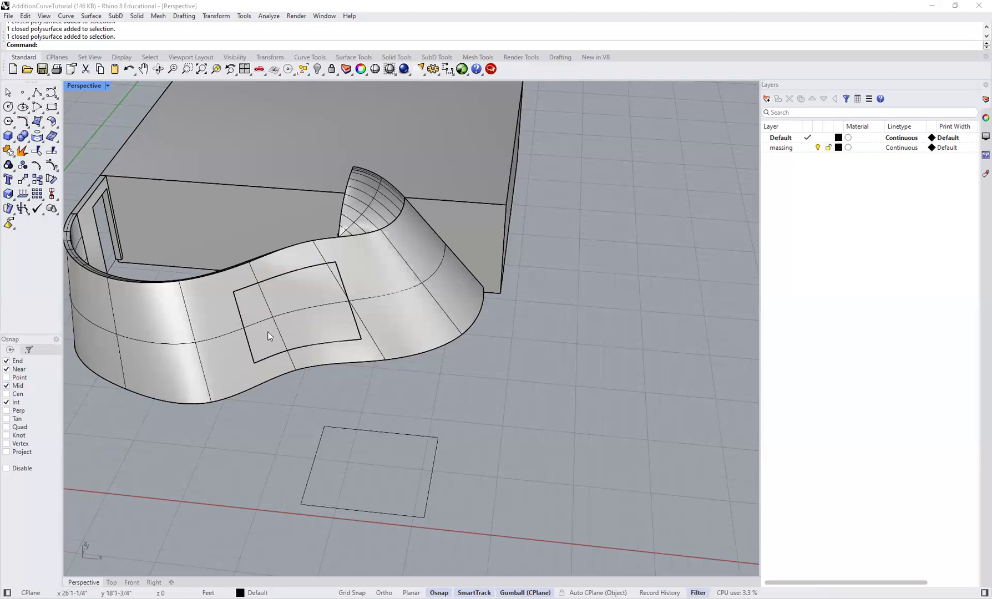
pyautogui.hotkey('ctrl', 'z')
# - Explode the split-off wall piece into separate surfaces and select its outer curved face
pyautogui.click(540, 355)
pyautogui.scroll(3, 627, 339)
pyautogui.keyDown('shift'); pyautogui.moveTo(631, 339); pyautogui.dragTo(586, 273, button='right'); pyautogui.keyUp('shift')
pyautogui.click(423, 347)
pyautogui.scroll(4, 470, 347)
pyautogui.press('Escape')
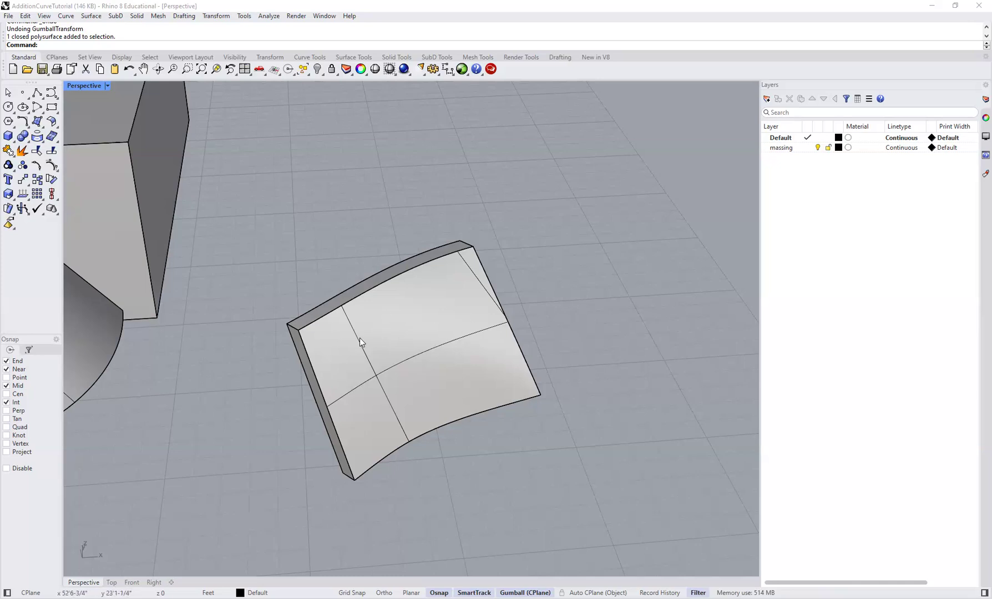
pyautogui.scroll(3, 360, 341)
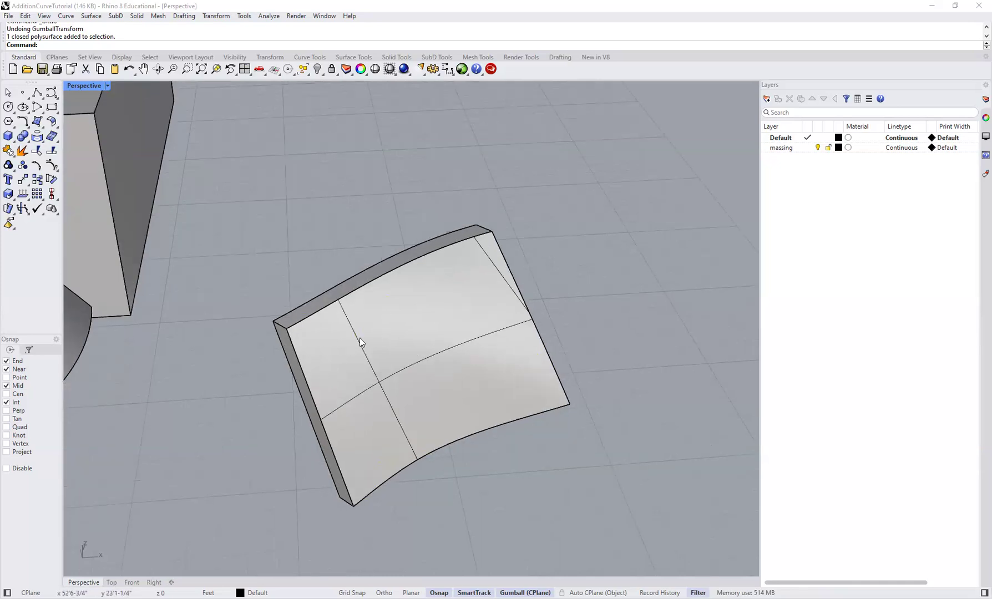
pyautogui.click(388, 344)
pyautogui.write('Explode')
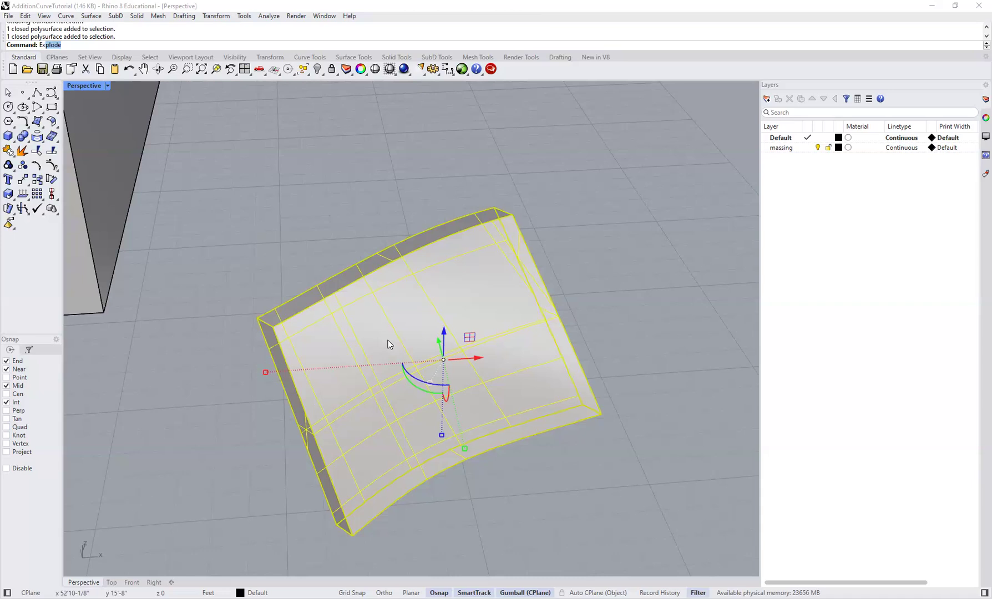
pyautogui.press('Return')
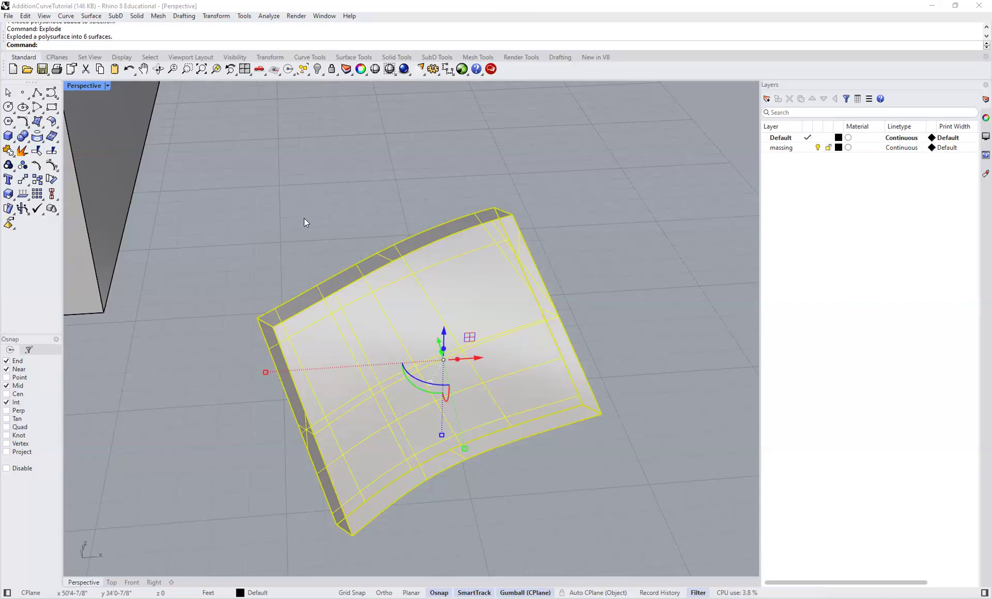
pyautogui.click(326, 319)
pyautogui.click(297, 223)
pyautogui.click(355, 308)
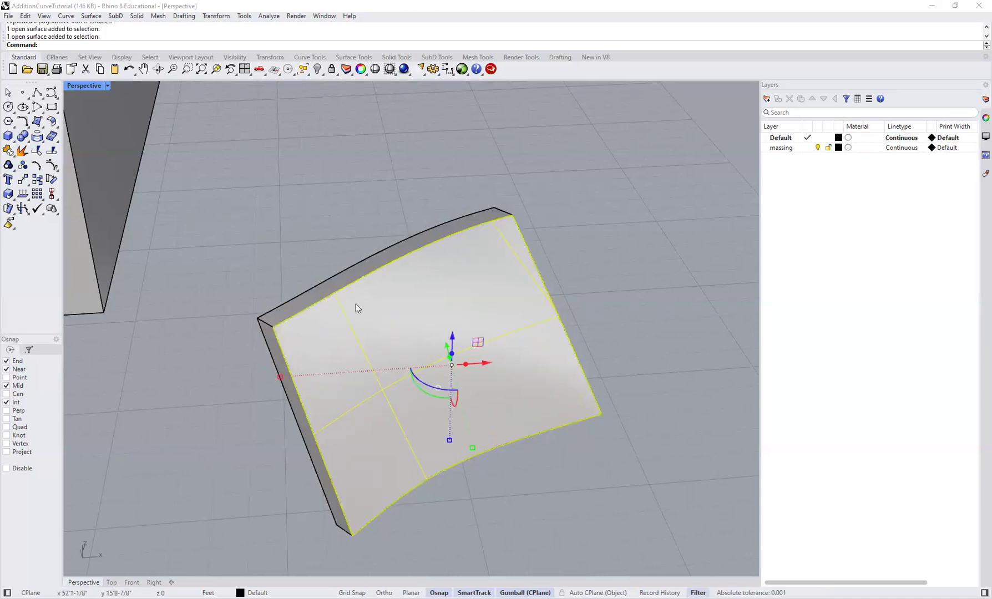
# - Delete three of the exploded piece's surfaces behind its outer curved face and undo the deletion
pyautogui.scroll(-3, 356, 304)
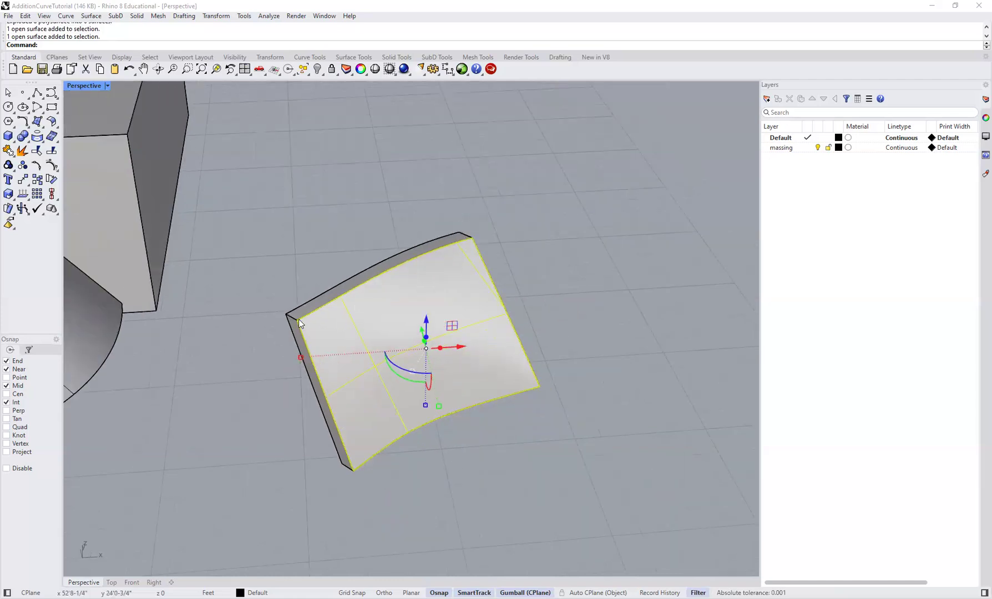
pyautogui.scroll(3, 299, 320)
pyautogui.moveTo(287, 312); pyautogui.dragTo(274, 334)
pyautogui.click(239, 332)
pyautogui.press('Delete')
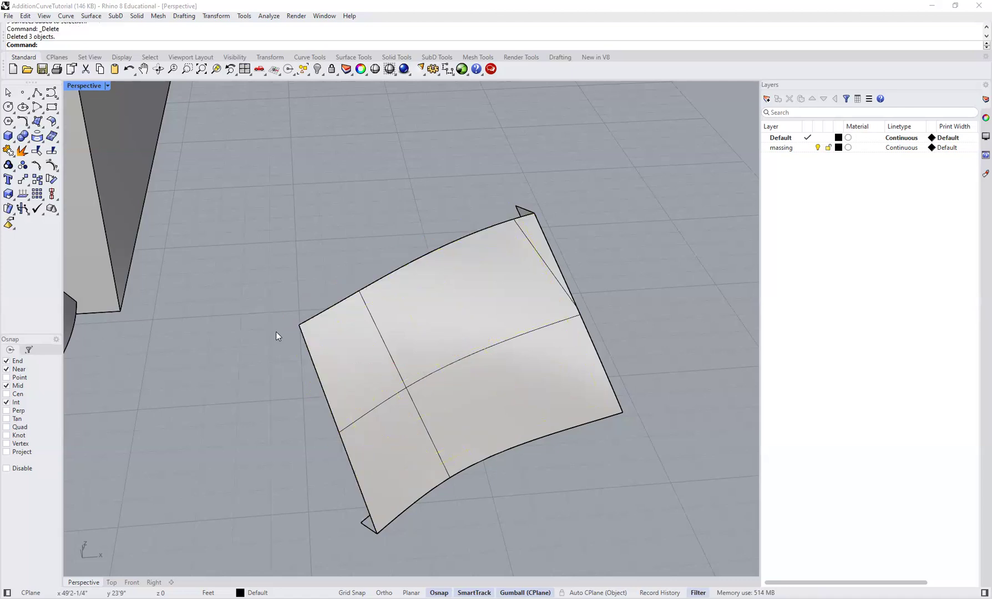
pyautogui.click(384, 331)
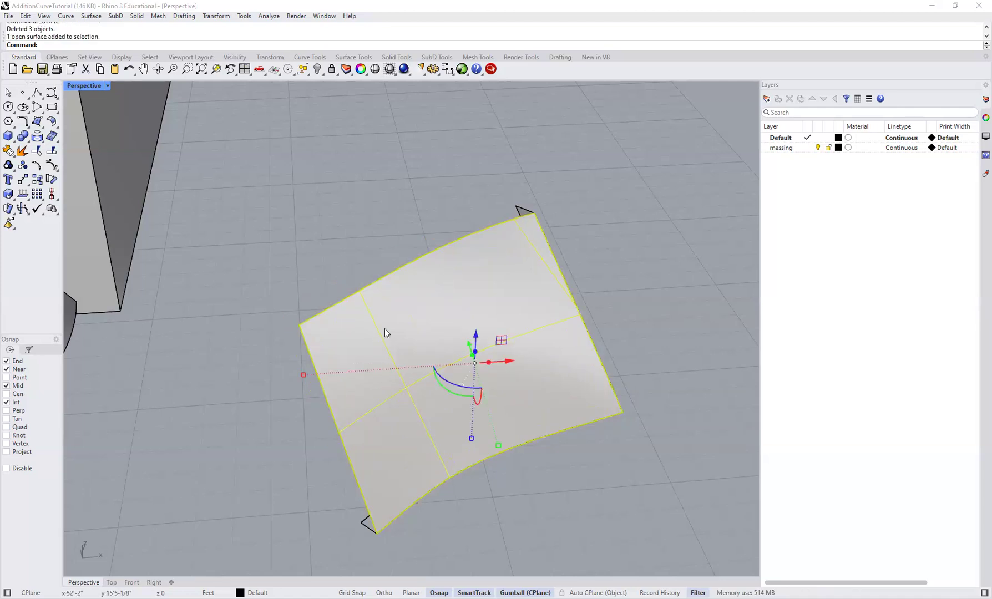
pyautogui.click(335, 290)
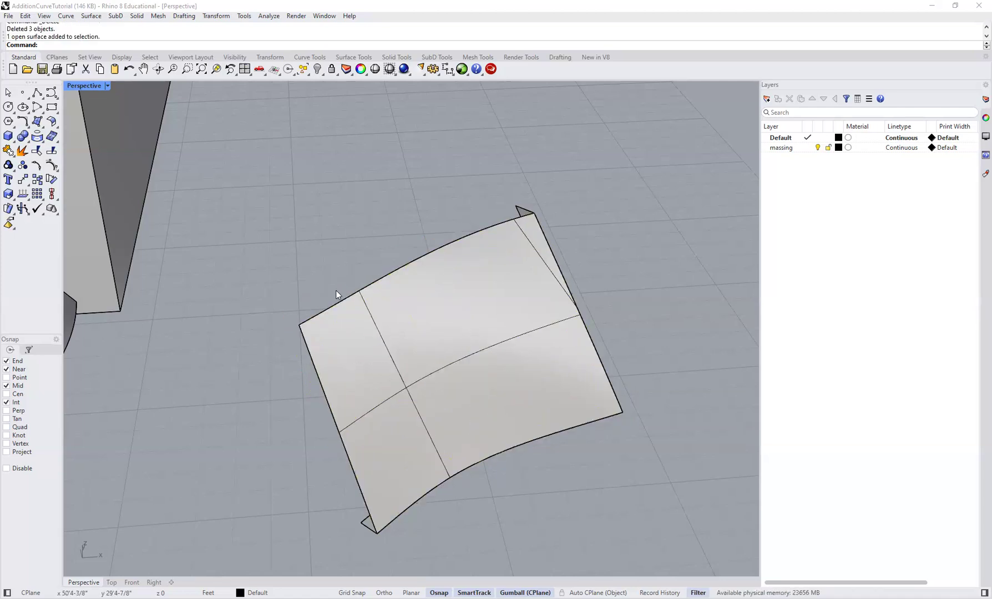
pyautogui.click(370, 313)
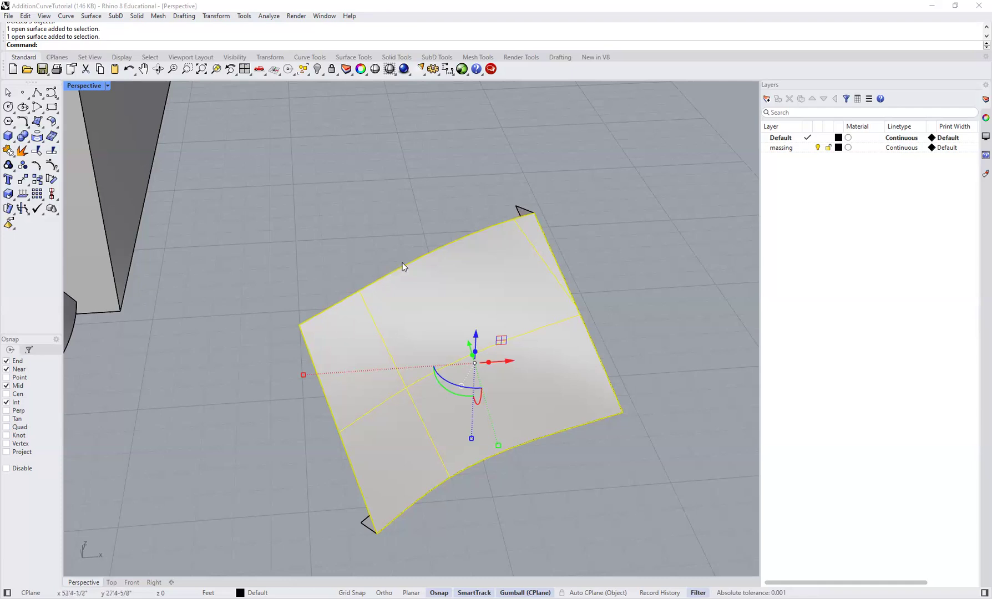
pyautogui.hotkey('ctrl', 'z')
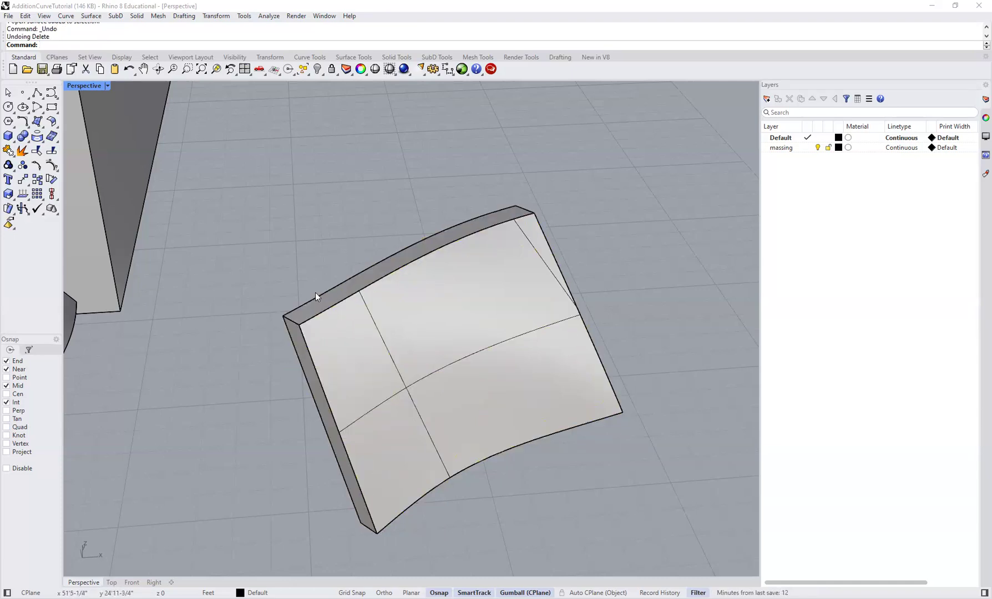
# - Compare the exploded piece's outer curved surface with the curved wall and its opening
pyautogui.scroll(-3, 340, 316)
pyautogui.moveTo(353, 317); pyautogui.dragTo(381, 278, button='right')
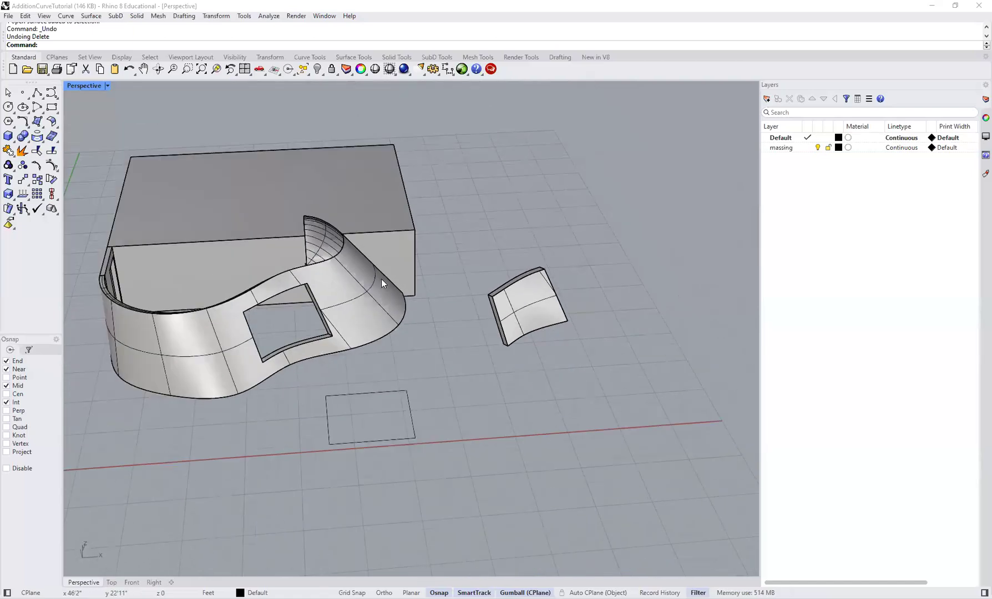
pyautogui.scroll(1, 525, 296)
pyautogui.click(522, 296)
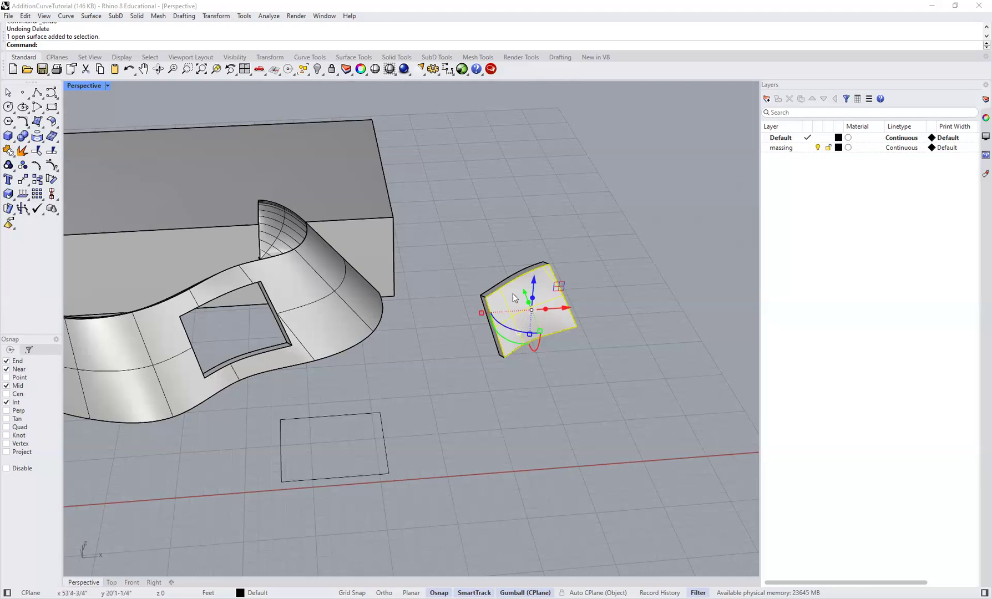
pyautogui.click(296, 292)
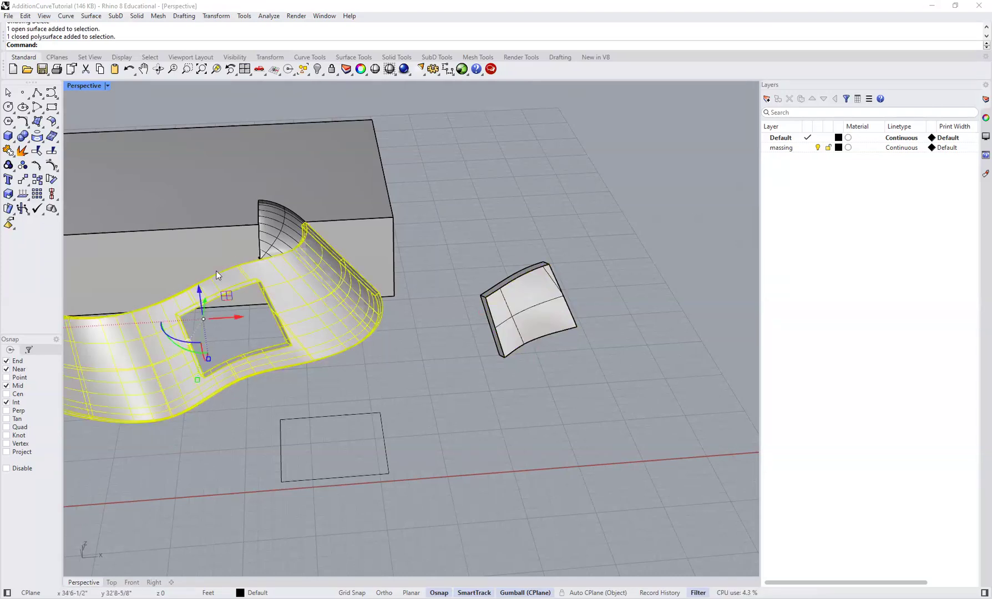
pyautogui.click(396, 329)
pyautogui.scroll(5, 524, 306)
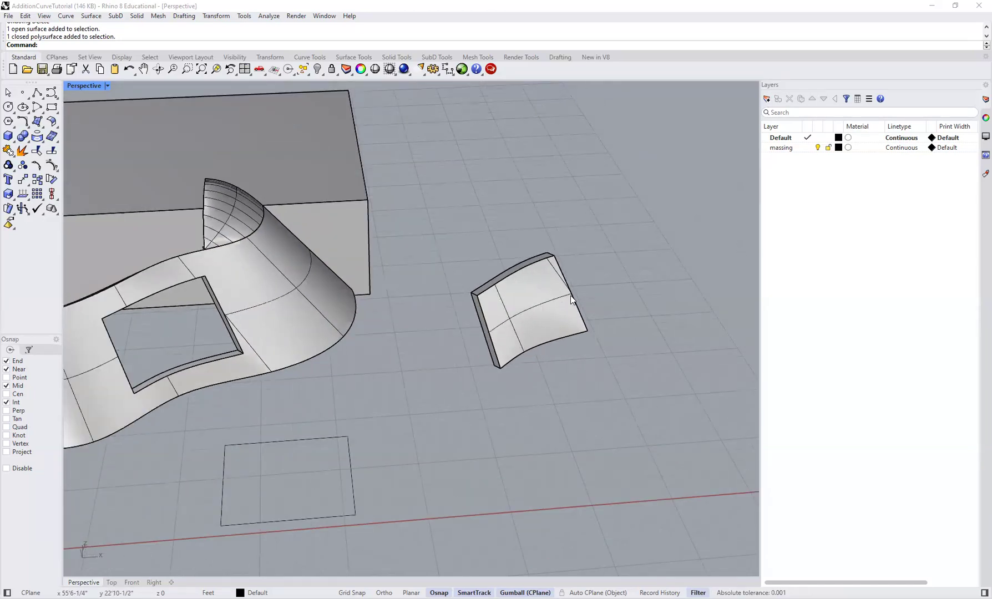
# - Delete three of the exploded piece's surfaces behind its outer curved face
pyautogui.keyDown('shift'); pyautogui.moveTo(573, 300); pyautogui.dragTo(607, 294, button='right'); pyautogui.keyUp('shift')
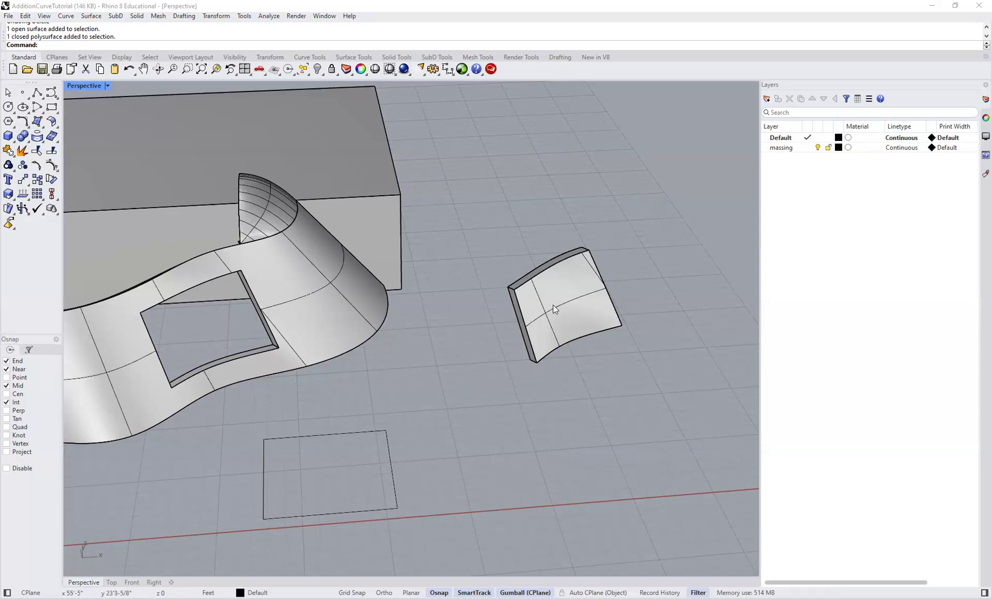
pyautogui.click(553, 328)
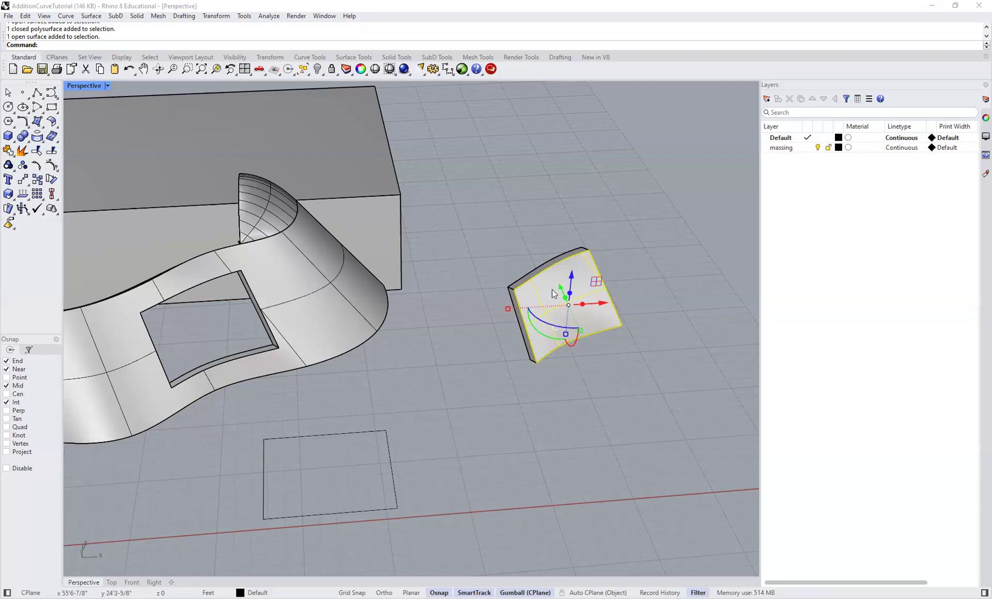
pyautogui.click(539, 222)
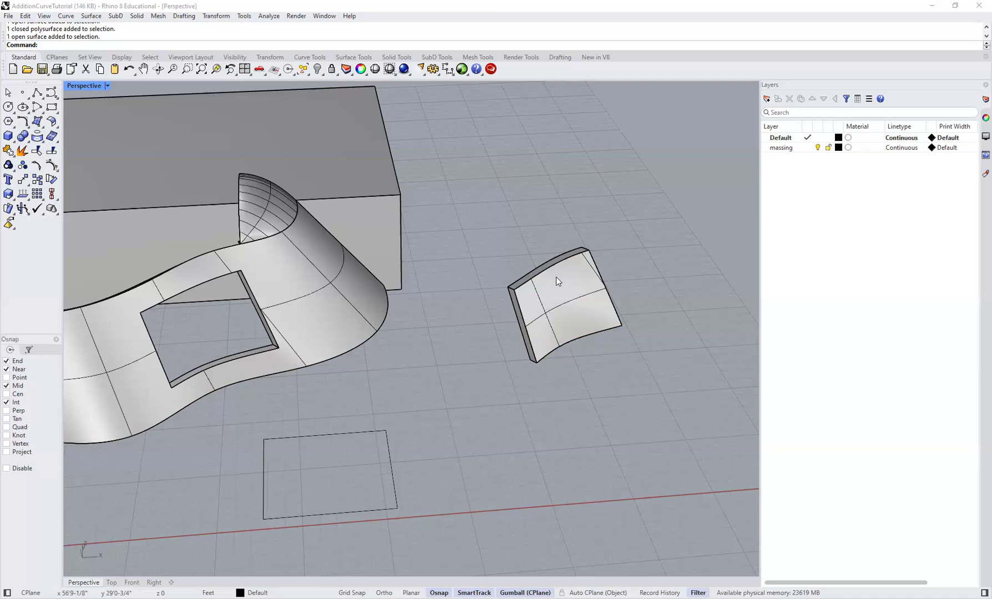
pyautogui.scroll(5, 556, 280)
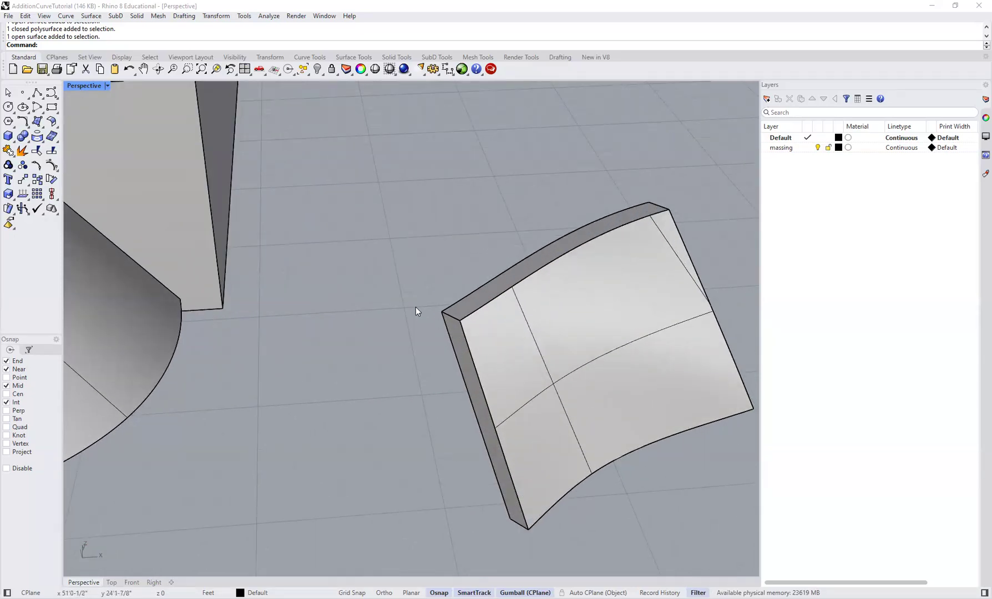
pyautogui.click(492, 308)
pyautogui.click(426, 351)
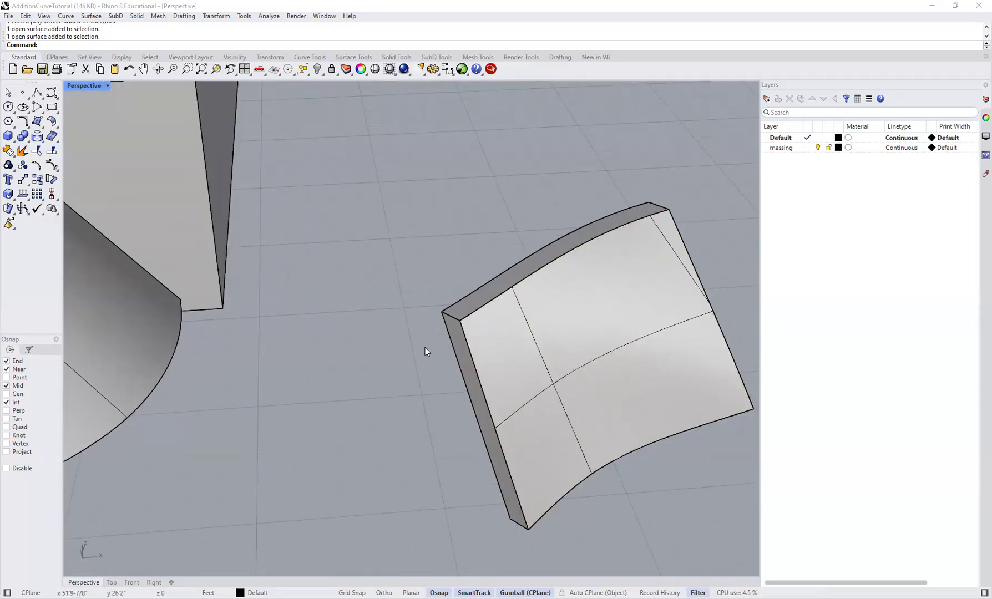
pyautogui.moveTo(451, 287); pyautogui.dragTo(425, 316)
pyautogui.press('Delete')
pyautogui.click(531, 320)
pyautogui.moveTo(545, 329); pyautogui.dragTo(416, 329, button='right')
pyautogui.press('Escape')
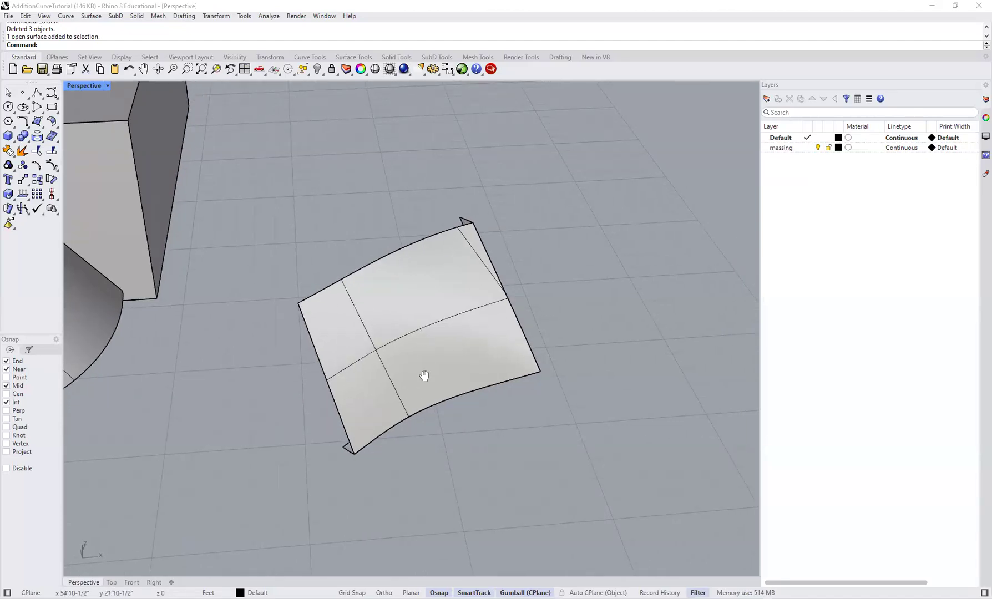
# - Duplicate the border of the outer curved surface as a curve with DupBorder
pyautogui.moveTo(423, 376); pyautogui.dragTo(361, 245, button='right')
pyautogui.write('DupLo')
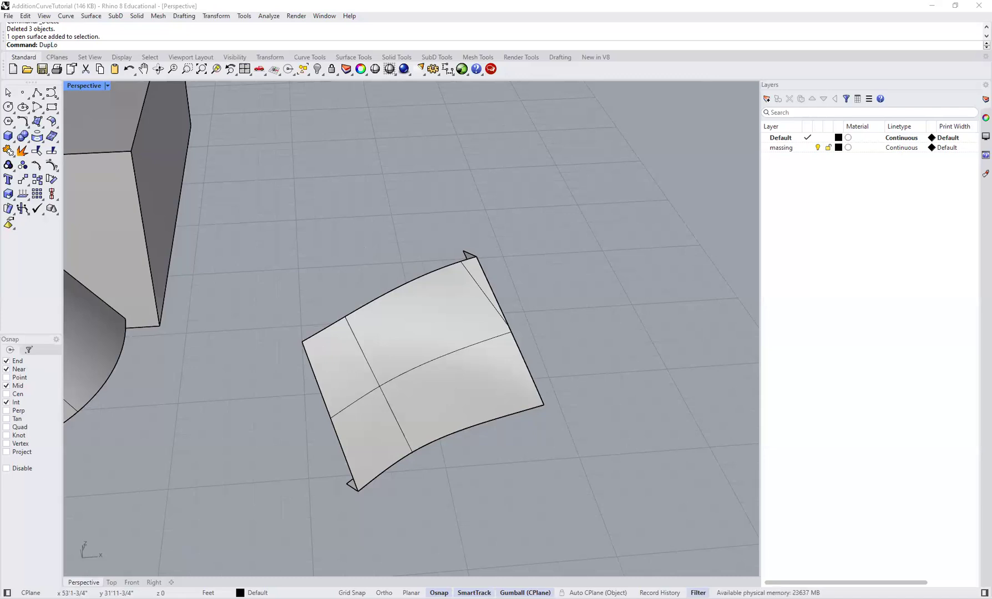
pyautogui.press('BackSpace')
pyautogui.press('BackSpace')
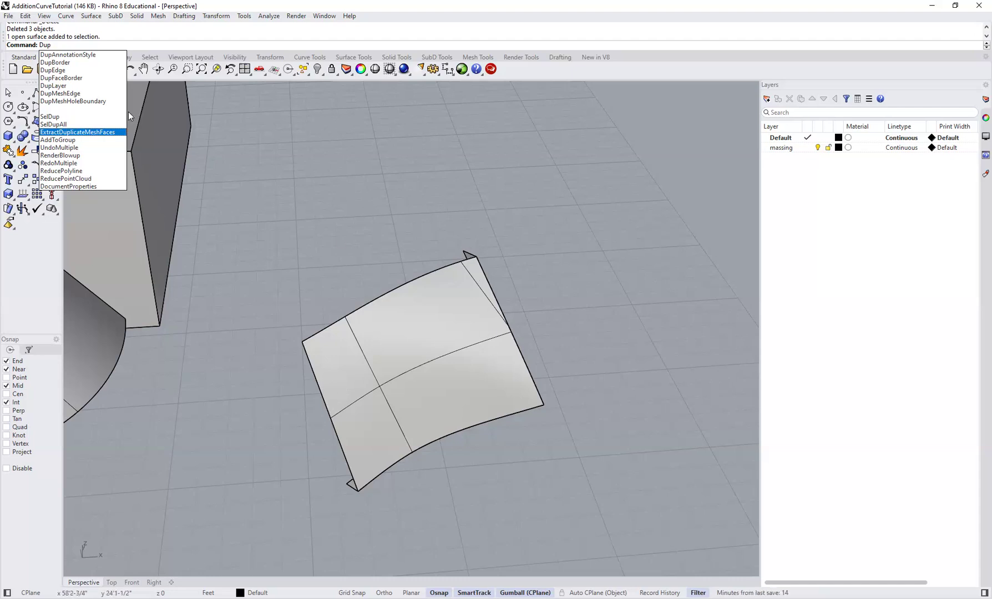
pyautogui.click(63, 63)
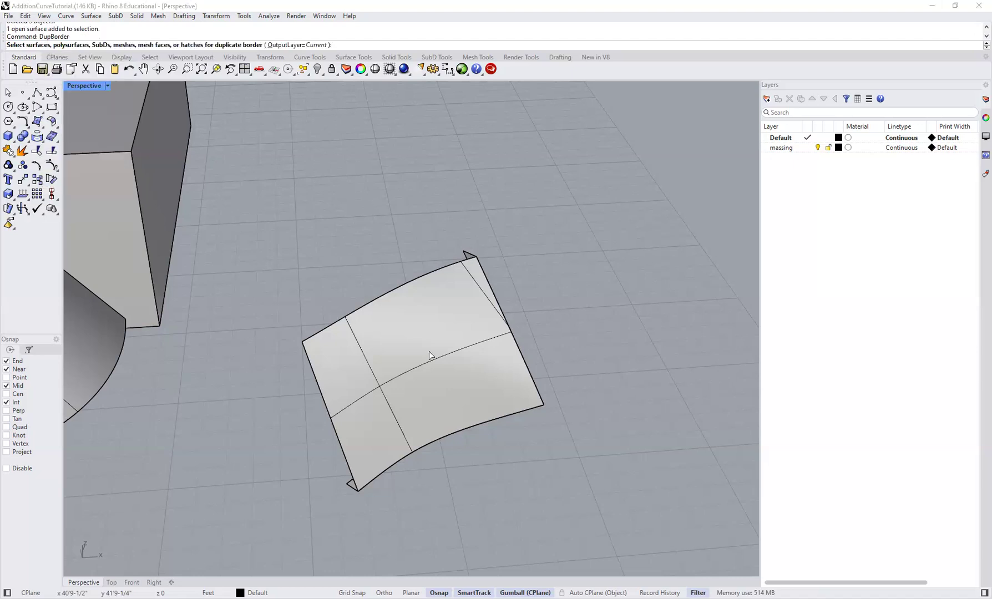
pyautogui.click(426, 373)
pyautogui.press('Return')
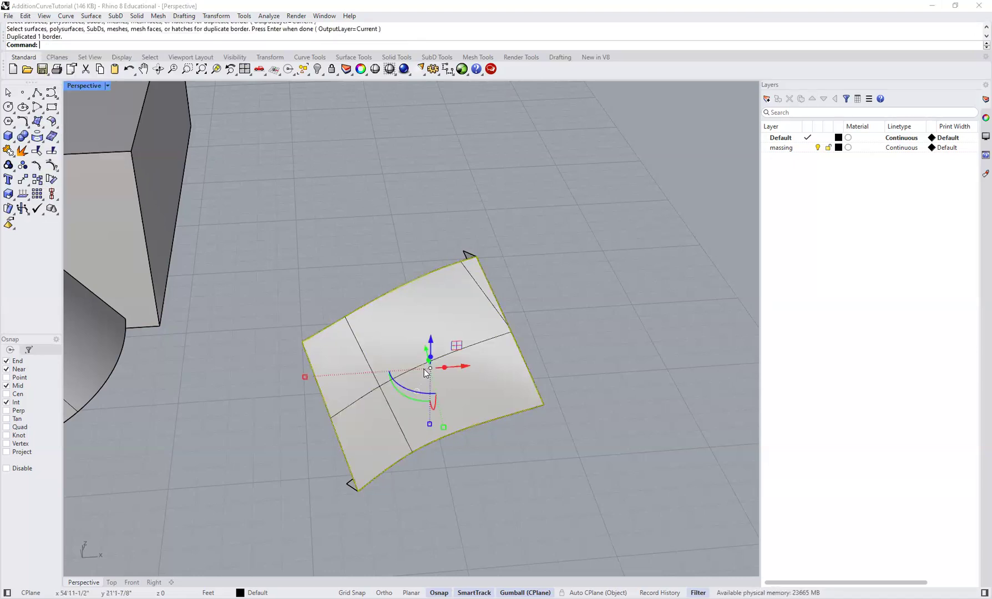
# - Move the duplicated border curve 10' along the X axis, clear of the curved surface
pyautogui.scroll(-3, 342, 252)
pyautogui.scroll(4, 328, 345)
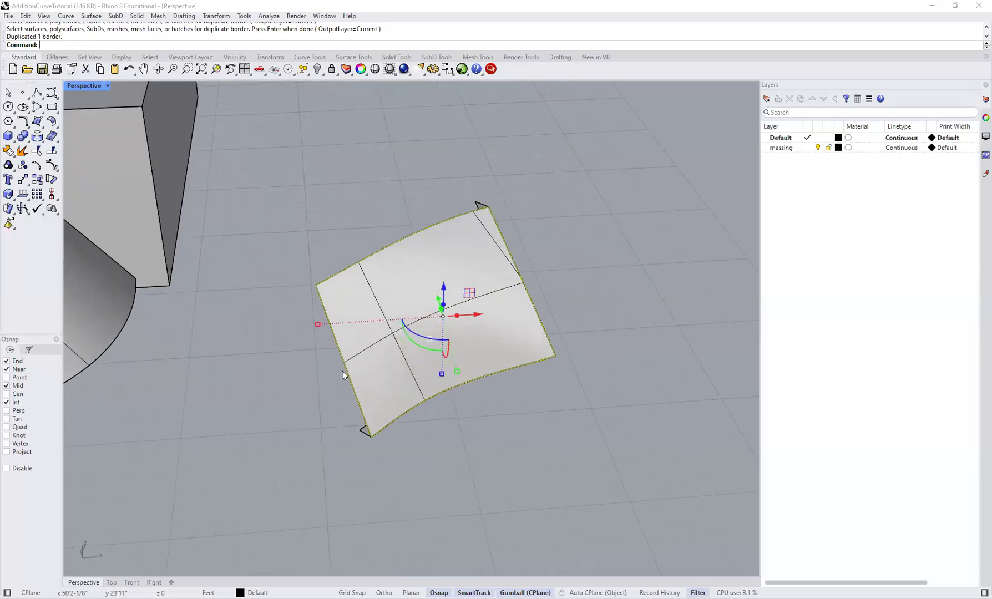
pyautogui.keyDown('shift'); pyautogui.moveTo(360, 270); pyautogui.dragTo(278, 285, button='right'); pyautogui.keyUp('shift')
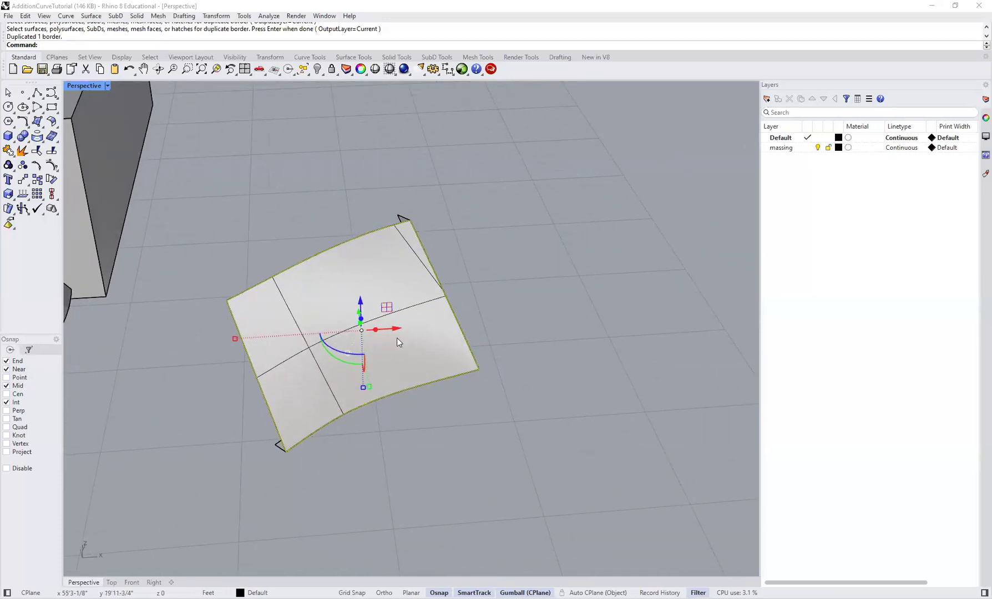
pyautogui.click(395, 329)
pyautogui.write('10')
pyautogui.press('Return')
pyautogui.click(519, 263)
pyautogui.keyDown('shift'); pyautogui.moveTo(414, 294); pyautogui.dragTo(314, 324, button='right'); pyautogui.keyUp('shift')
pyautogui.click(503, 264)
pyautogui.click(574, 208)
pyautogui.click(526, 259)
pyautogui.click(521, 305)
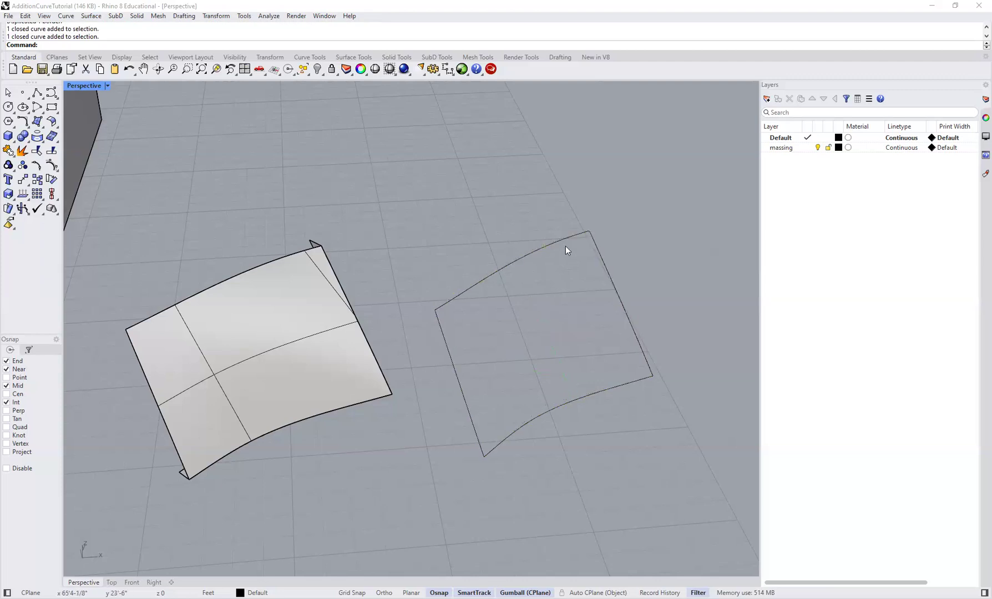
# - Delete the original curved surface and its remaining side pieces, keeping only the duplicated border curve
pyautogui.click(461, 301)
pyautogui.click(420, 281)
pyautogui.moveTo(378, 205); pyautogui.dragTo(106, 517)
pyautogui.press('Delete')
# - Explode the duplicated border curve into separate segments and check them by selecting each one
pyautogui.moveTo(350, 311); pyautogui.dragTo(208, 351, button='right')
pyautogui.scroll(2, 338, 304)
pyautogui.click(338, 305)
pyautogui.click(254, 286)
pyautogui.click(414, 274)
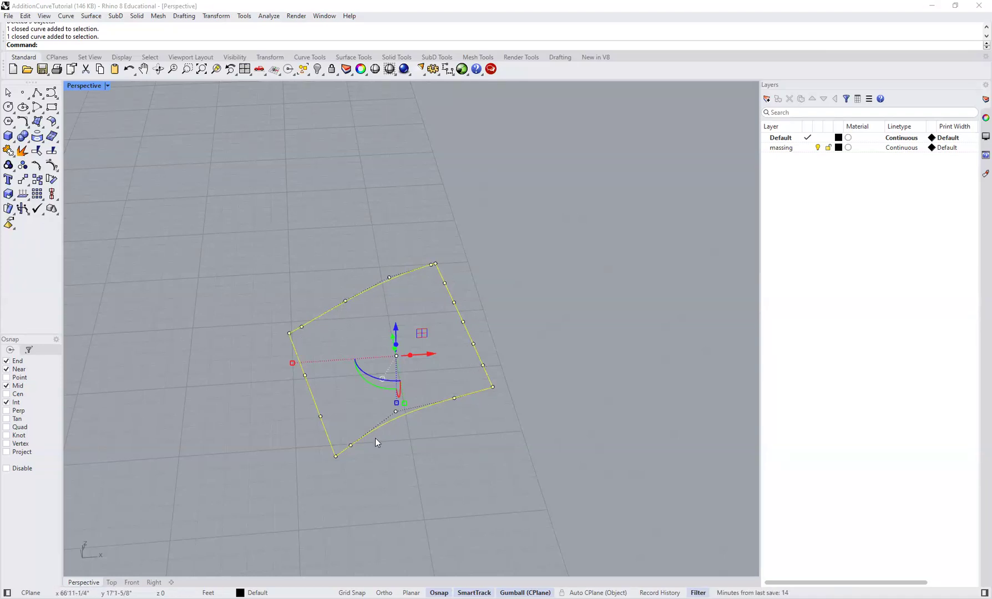
pyautogui.keyDown('shift'); pyautogui.moveTo(320, 295); pyautogui.dragTo(287, 291, button='right'); pyautogui.keyUp('shift')
pyautogui.write('explode')
pyautogui.press('Return')
pyautogui.click(294, 300)
pyautogui.click(327, 302)
pyautogui.click(431, 304)
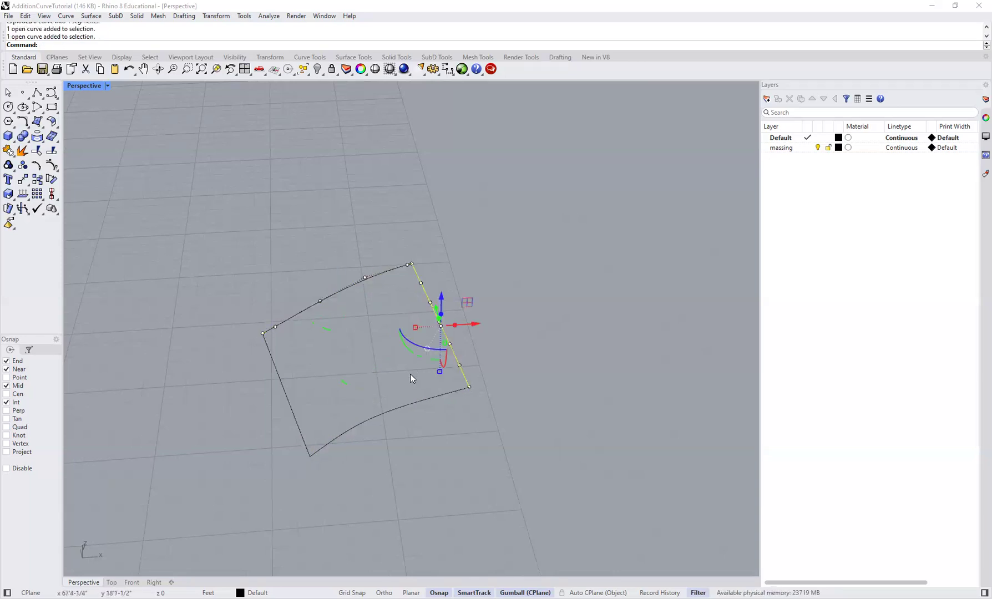
pyautogui.click(398, 406)
pyautogui.click(278, 370)
pyautogui.click(258, 268)
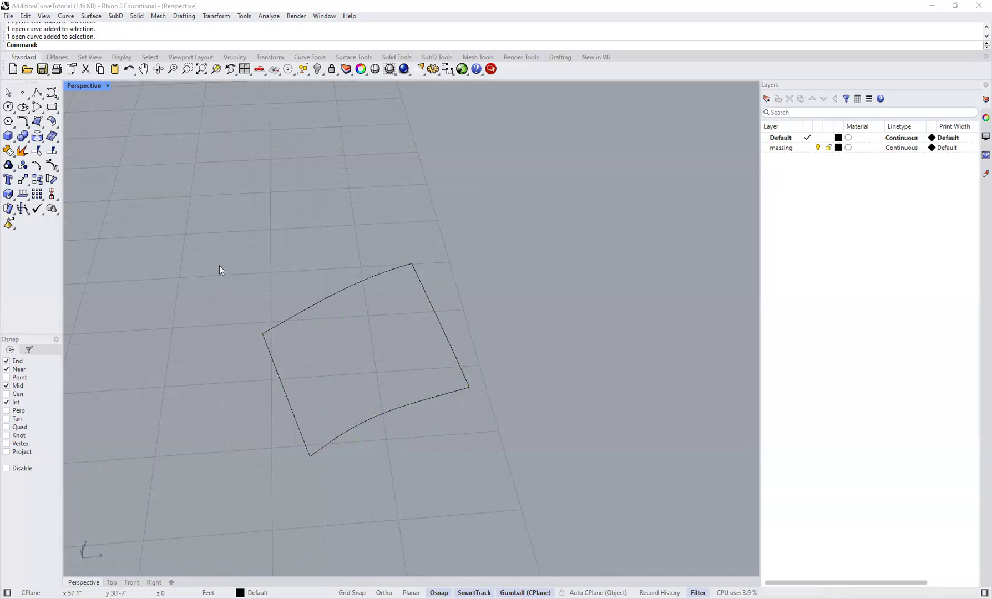
# - Create a surface from the four edge curves with NetworkSrf, using Position edge matching and tolerances of 0.001 and 0.01
pyautogui.click(42, 130)
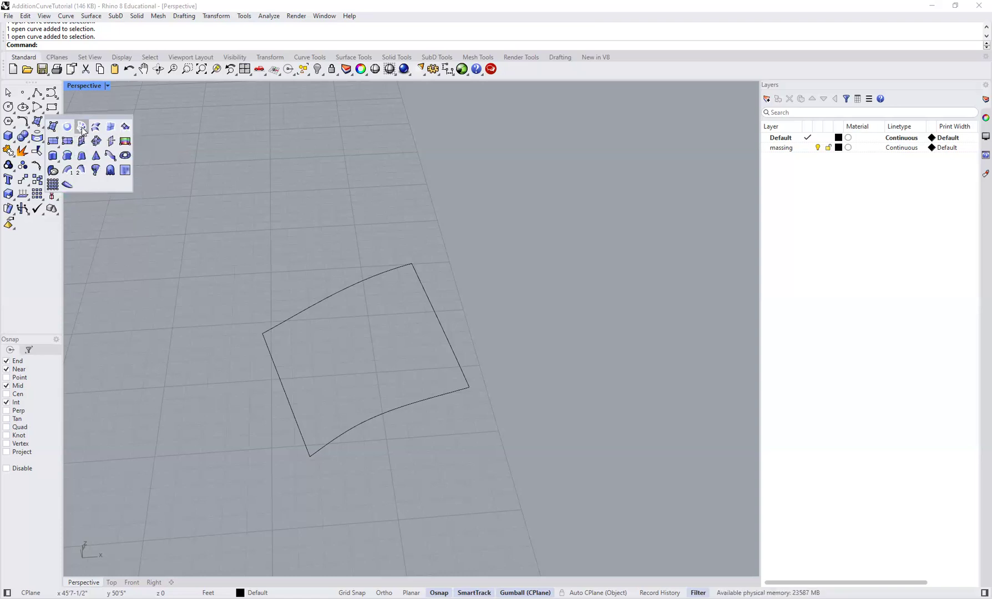
pyautogui.click(358, 284)
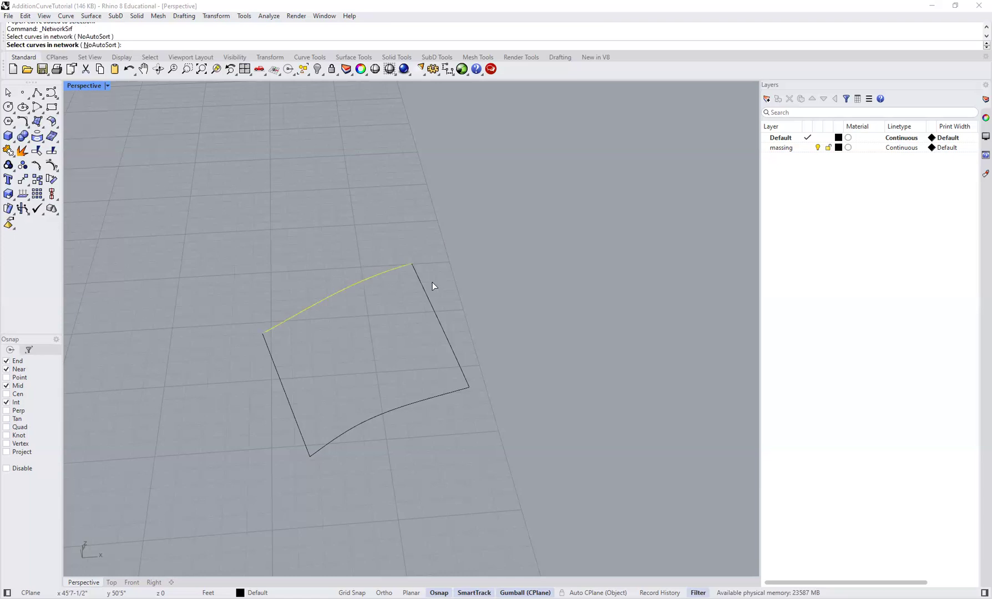
pyautogui.click(425, 293)
pyautogui.click(416, 402)
pyautogui.click(281, 381)
pyautogui.press('Return')
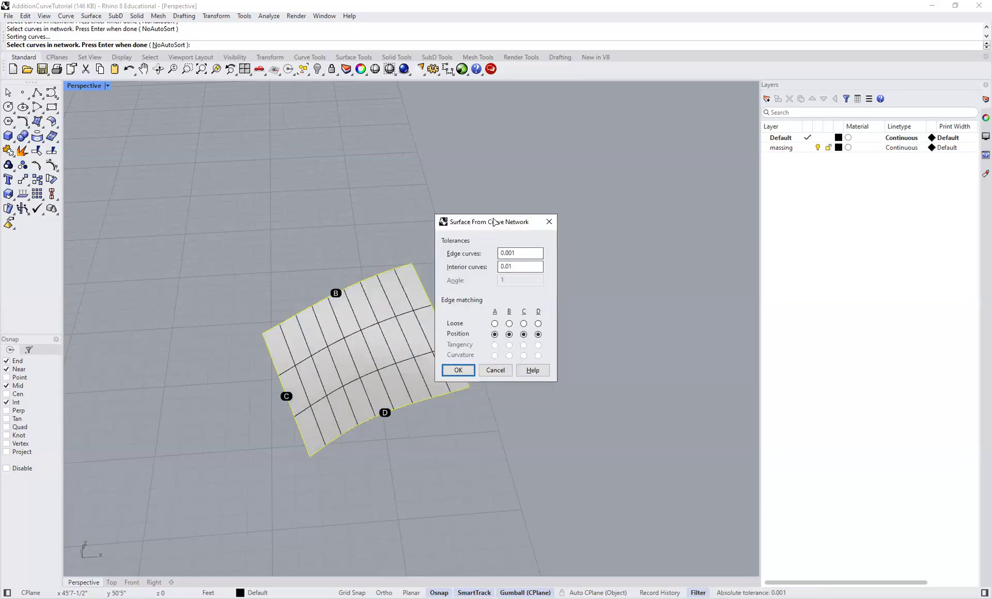
pyautogui.moveTo(493, 222); pyautogui.dragTo(639, 196)
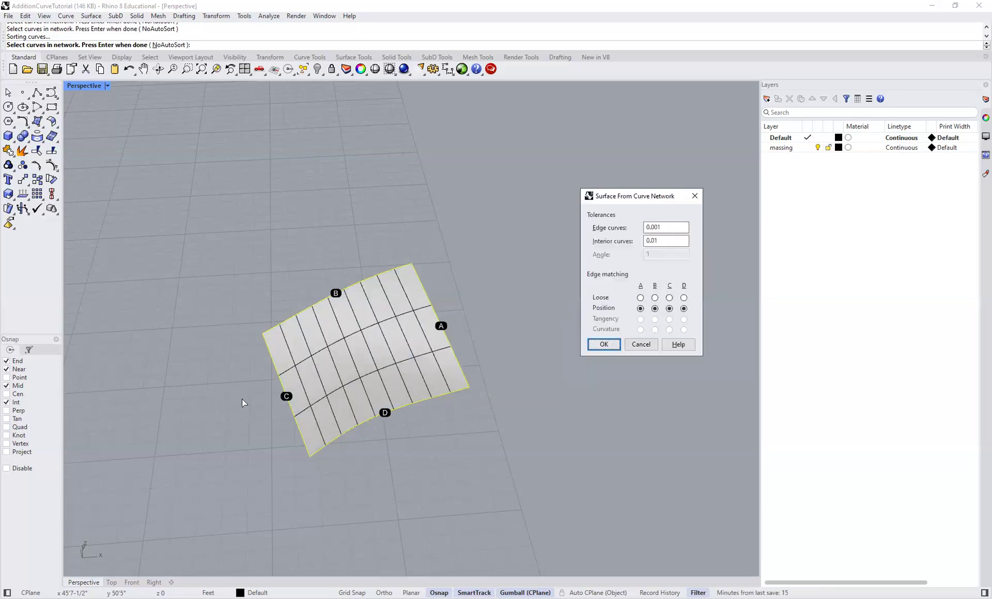
pyautogui.click(640, 308)
pyautogui.click(604, 344)
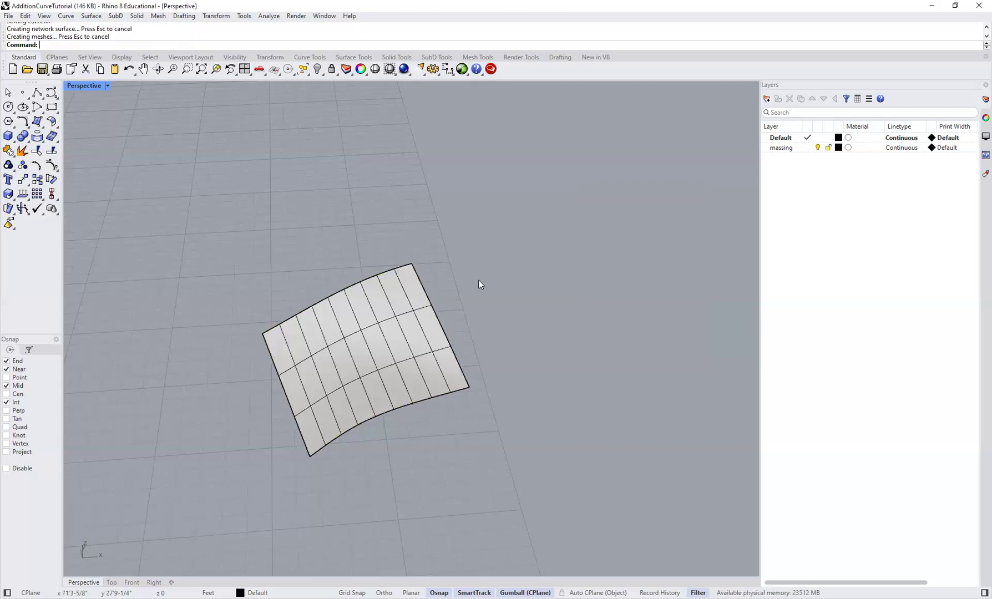
# - Inspect the new network surface and its distance from the wall opening
pyautogui.click(414, 335)
pyautogui.scroll(-3, 348, 362)
pyautogui.keyDown('shift'); pyautogui.moveTo(347, 362); pyautogui.dragTo(468, 345, button='right'); pyautogui.keyUp('shift')
pyautogui.scroll(-2, 360, 371)
pyautogui.click(365, 376)
pyautogui.scroll(2, 378, 370)
pyautogui.click(458, 340)
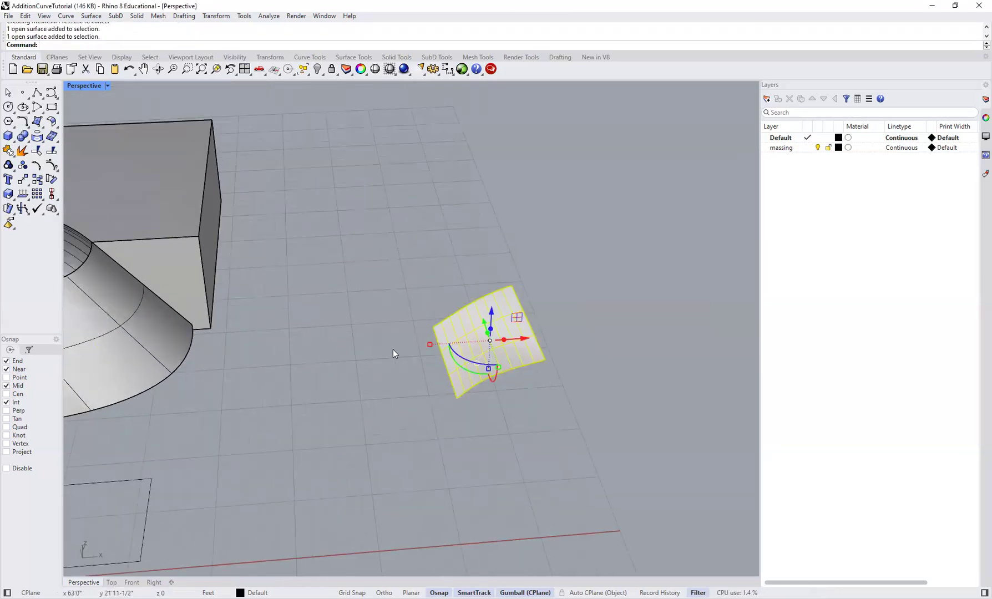
pyautogui.scroll(-2, 380, 347)
pyautogui.click(353, 281)
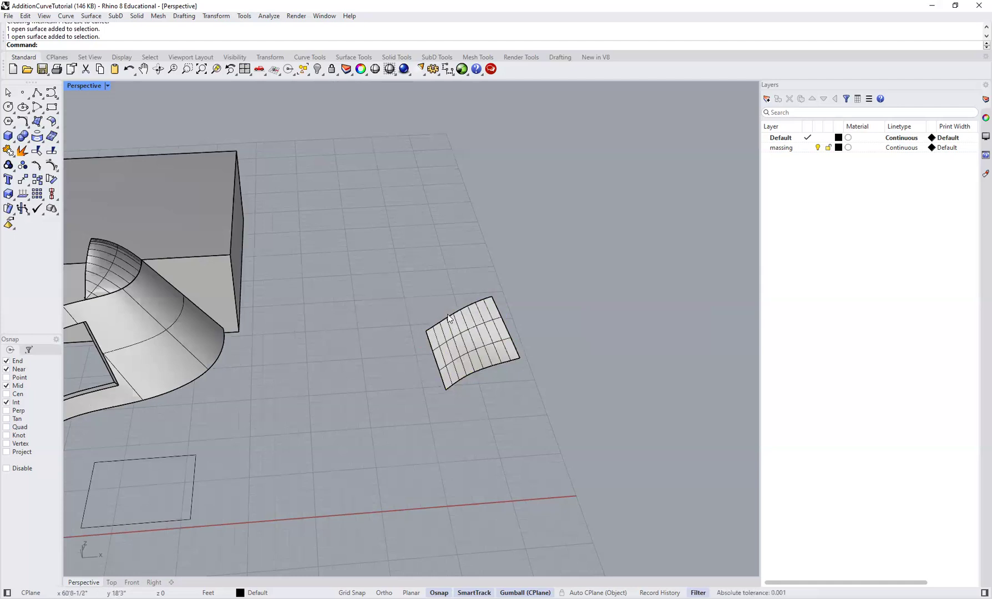
# - Move the network surface -35' along the X axis into the wall opening
pyautogui.keyDown('shift'); pyautogui.moveTo(392, 335); pyautogui.dragTo(512, 329, button='right'); pyautogui.keyUp('shift')
pyautogui.click(552, 320)
pyautogui.click(430, 347)
pyautogui.click(537, 320)
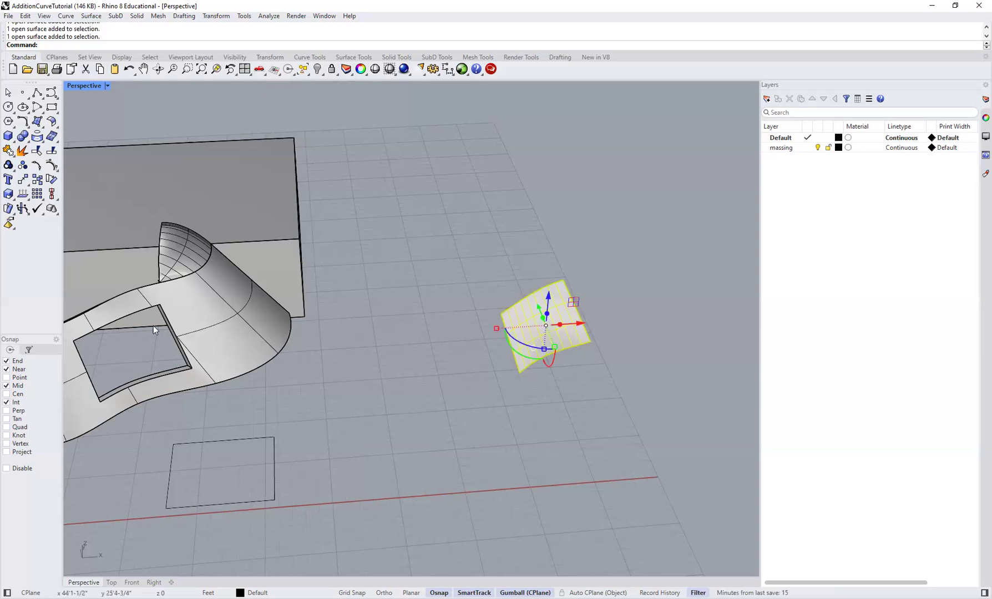
pyautogui.click(584, 327)
pyautogui.write('10')
pyautogui.doubleClick(588, 327)
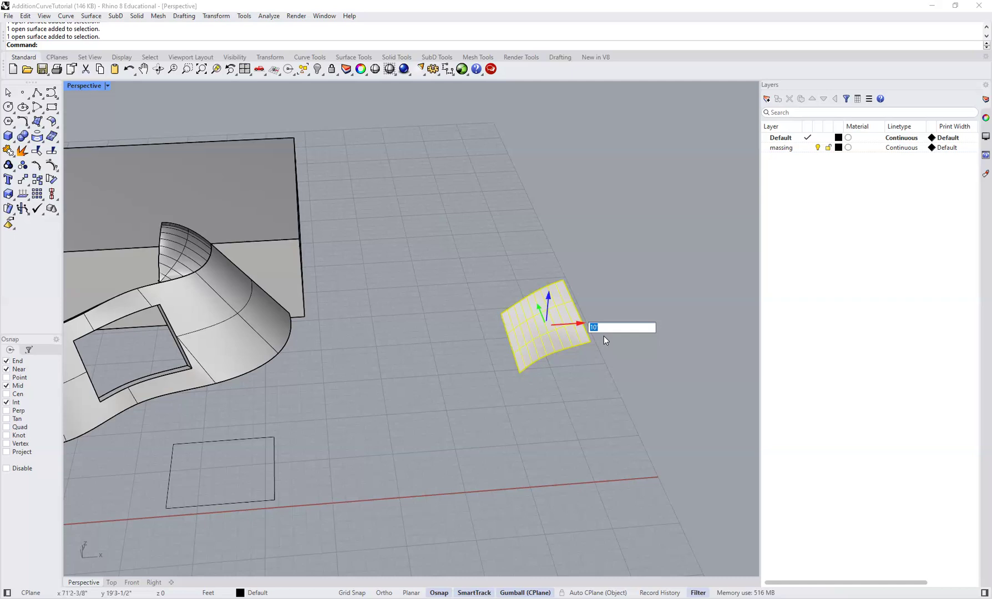
pyautogui.write('-35')
pyautogui.press('Return')
pyautogui.press('Escape')
# - Examine the fit of the network surface in the wall opening and the four leftover border curves
pyautogui.scroll(5, 283, 331)
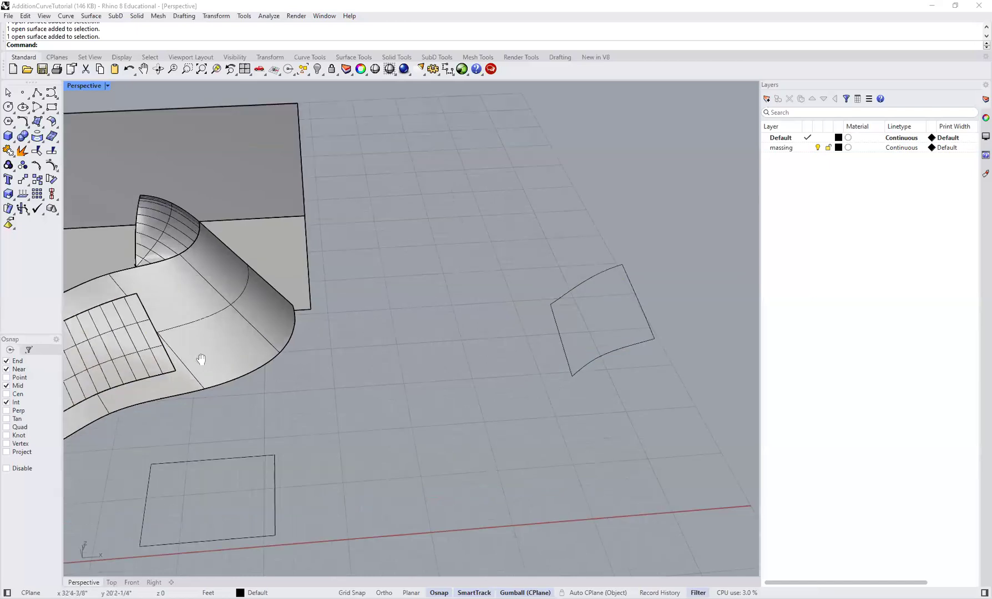
pyautogui.click(283, 331)
pyautogui.click(280, 414)
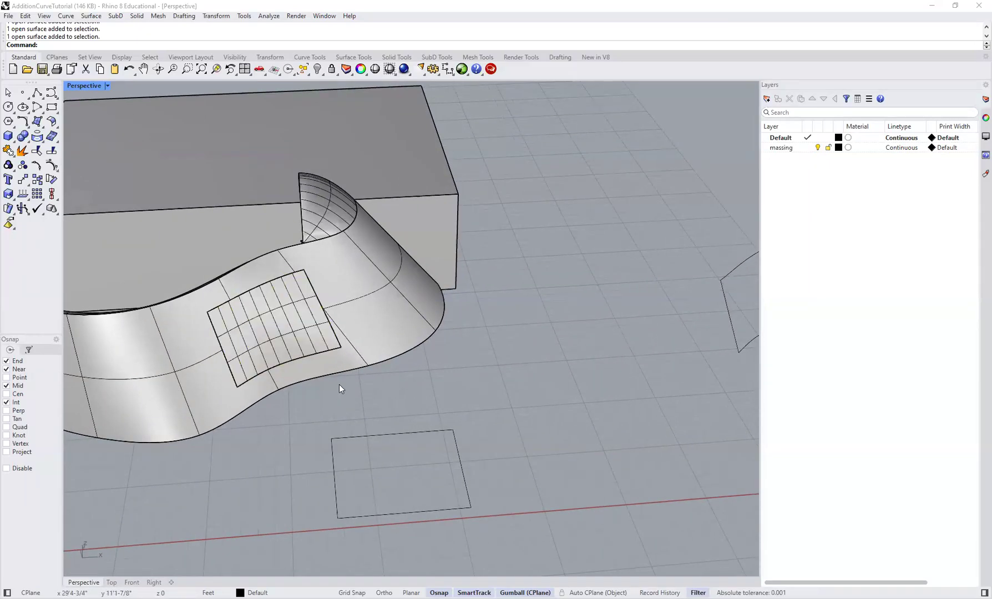
pyautogui.moveTo(339, 387); pyautogui.dragTo(576, 332, button='right')
pyautogui.scroll(-2, 376, 388)
pyautogui.moveTo(379, 391); pyautogui.dragTo(577, 342, button='right')
pyautogui.click(568, 355)
pyautogui.click(511, 399)
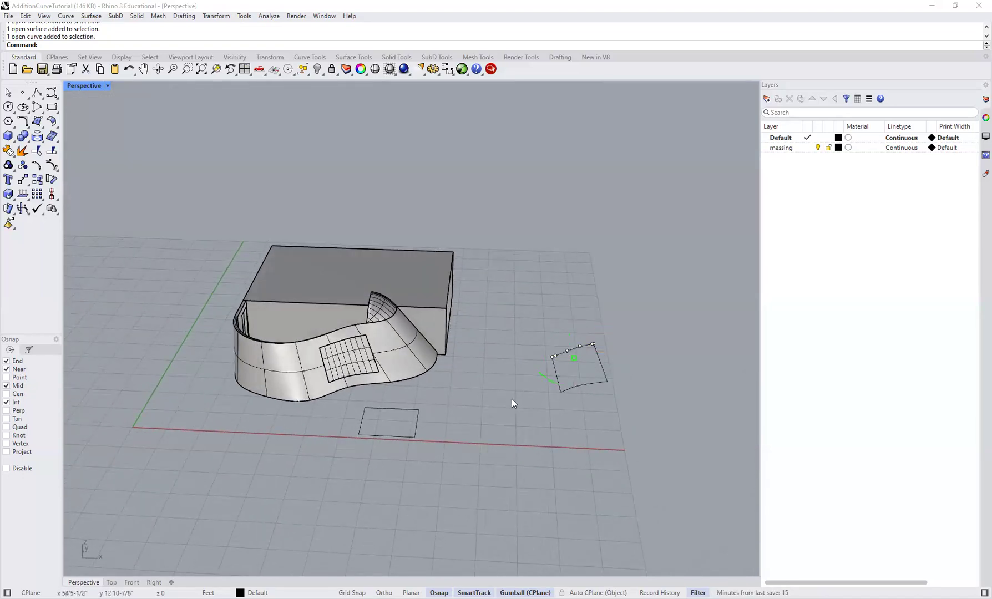
pyautogui.moveTo(608, 335); pyautogui.dragTo(550, 406)
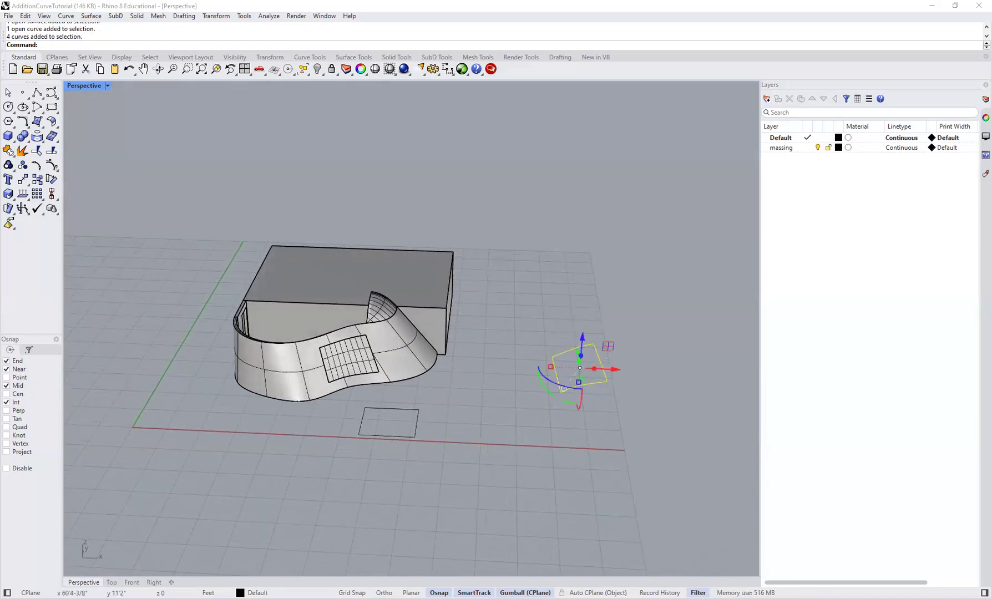
pyautogui.click(492, 388)
pyautogui.scroll(2, 549, 371)
pyautogui.scroll(2, 549, 375)
pyautogui.keyDown('shift'); pyautogui.moveTo(480, 385); pyautogui.dragTo(488, 365, button='right'); pyautogui.keyUp('shift')
pyautogui.moveTo(643, 301); pyautogui.dragTo(523, 406)
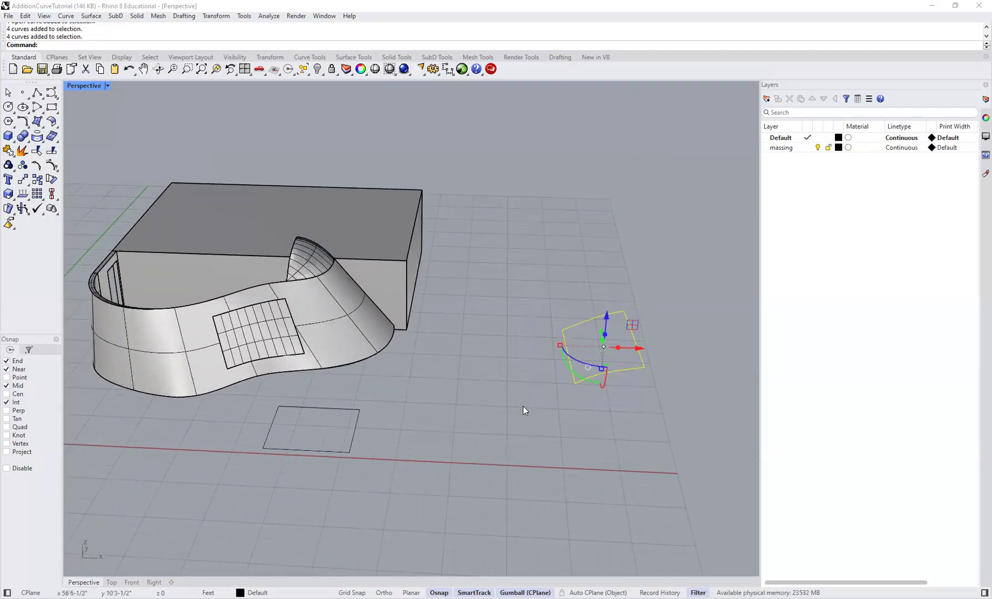
pyautogui.press('Escape')
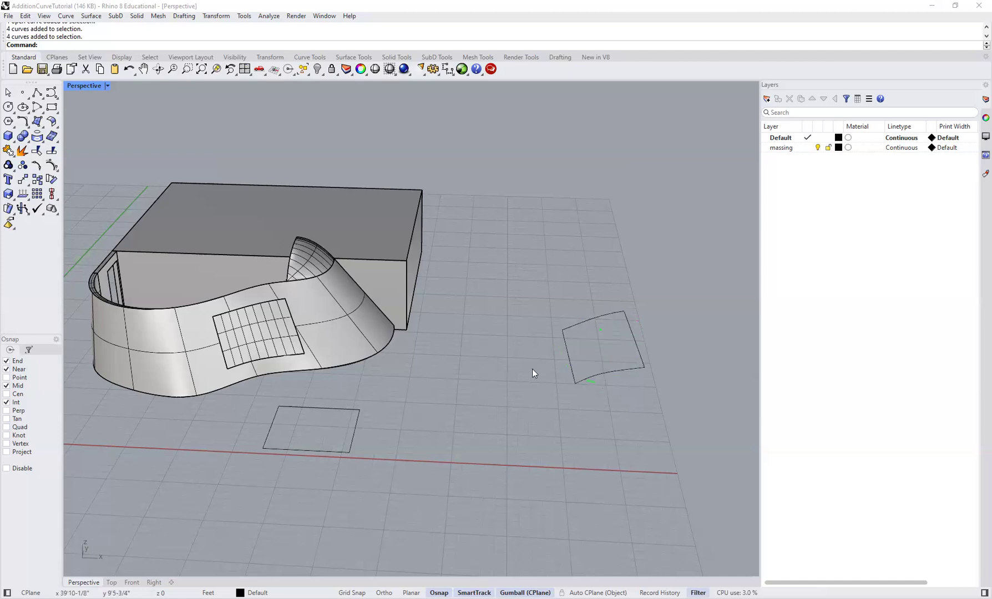
# - Delete the closed rectangle on the ground in front of the curved wall
pyautogui.scroll(2, 285, 390)
pyautogui.keyDown('shift'); pyautogui.moveTo(284, 390); pyautogui.dragTo(496, 372, button='right'); pyautogui.keyUp('shift')
pyautogui.scroll(1, 472, 395)
pyautogui.click(472, 392)
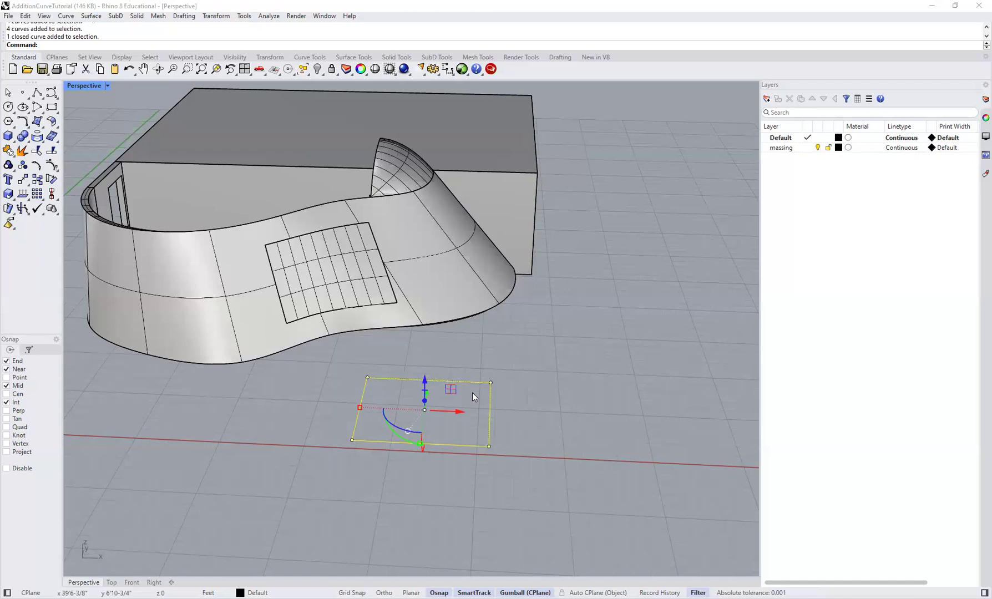
pyautogui.press('Delete')
# - Inspect the window surface in the curved wall from several angles
pyautogui.click(336, 277)
pyautogui.click(369, 370)
pyautogui.keyDown('shift'); pyautogui.moveTo(360, 340); pyautogui.dragTo(364, 416, button='right'); pyautogui.keyUp('shift')
pyautogui.scroll(3, 327, 343)
pyautogui.moveTo(327, 343)
pyautogui.mouseDown(button='right')
pyautogui.moveTo(425, 324)
pyautogui.moveTo(344, 341)
pyautogui.mouseUp(button='right')
pyautogui.click(292, 344)
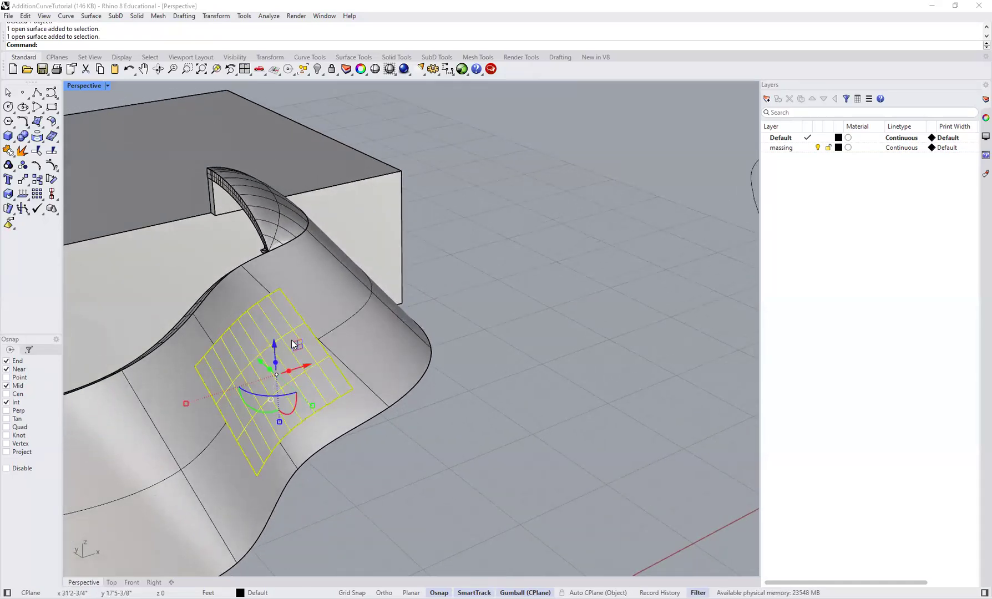
pyautogui.moveTo(277, 347); pyautogui.dragTo(241, 382, button='right')
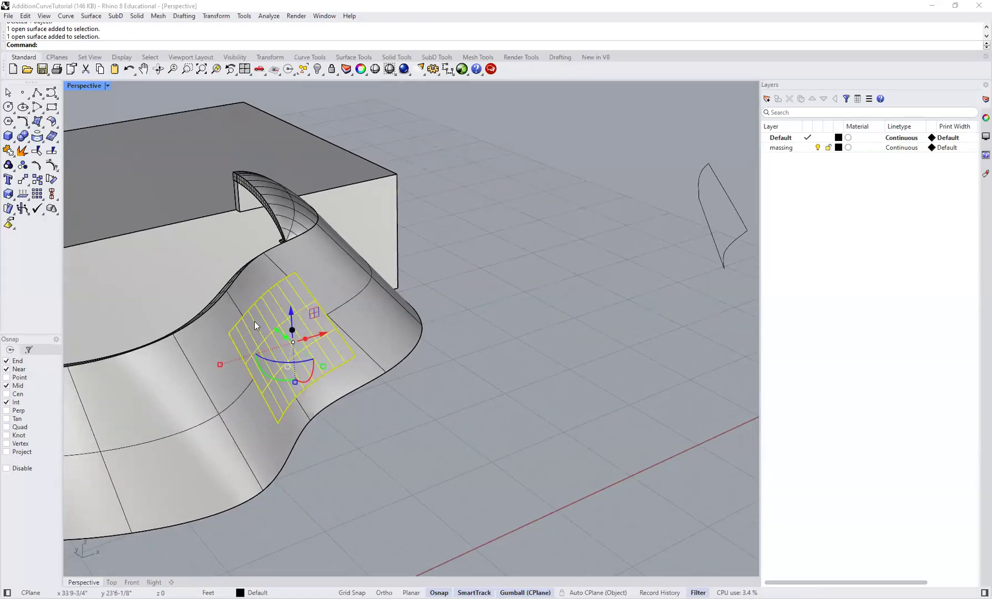
pyautogui.click(374, 433)
pyautogui.click(279, 340)
pyautogui.click(259, 262)
pyautogui.click(425, 375)
pyautogui.moveTo(425, 375); pyautogui.dragTo(351, 332, button='right')
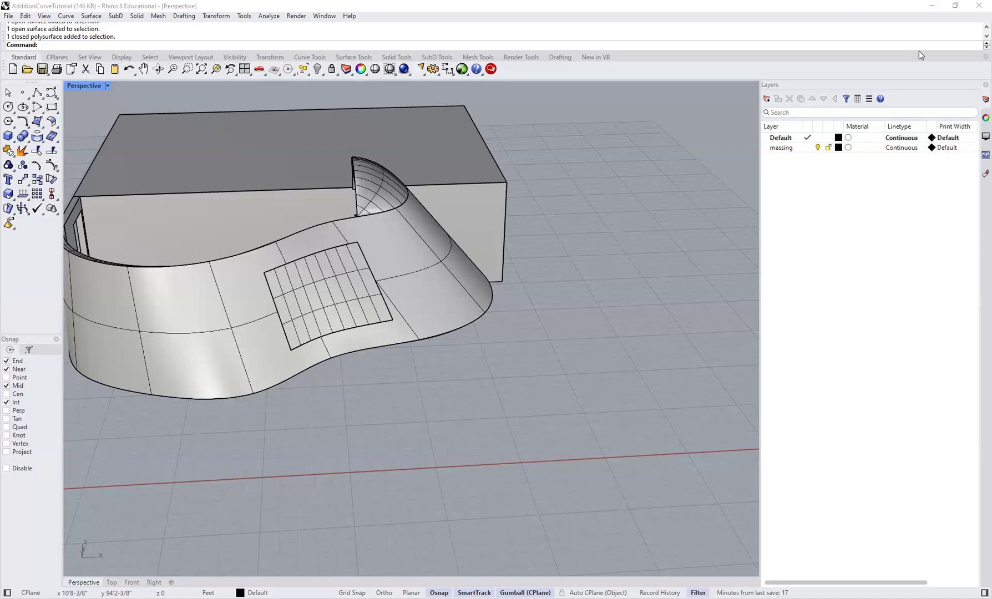
# - Show the command help and open the Package Manager beside it
pyautogui.click(977, 156)
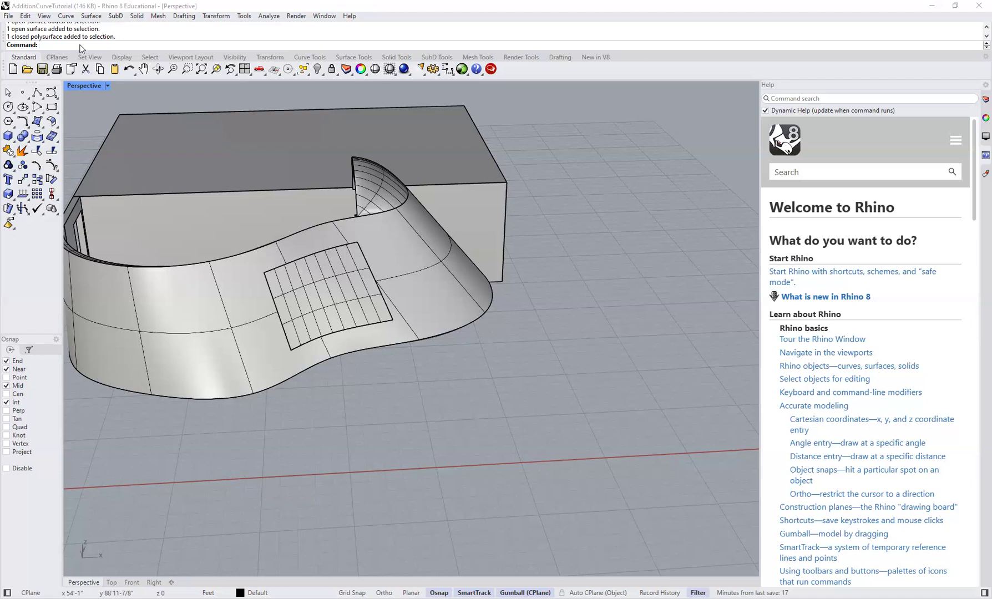
pyautogui.write('PackageManager')
pyautogui.press('Return')
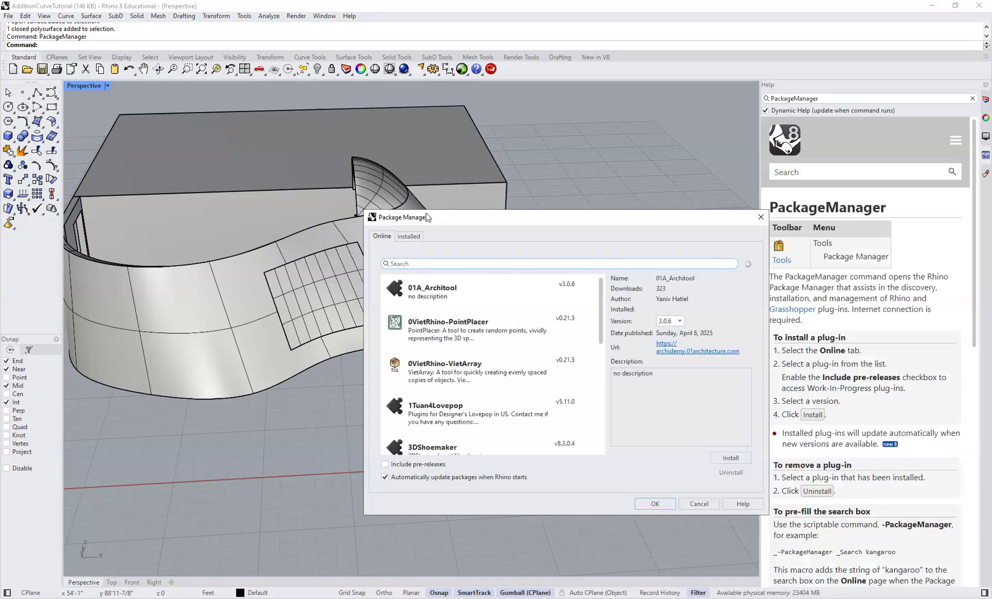
pyautogui.moveTo(426, 214); pyautogui.dragTo(316, 132)
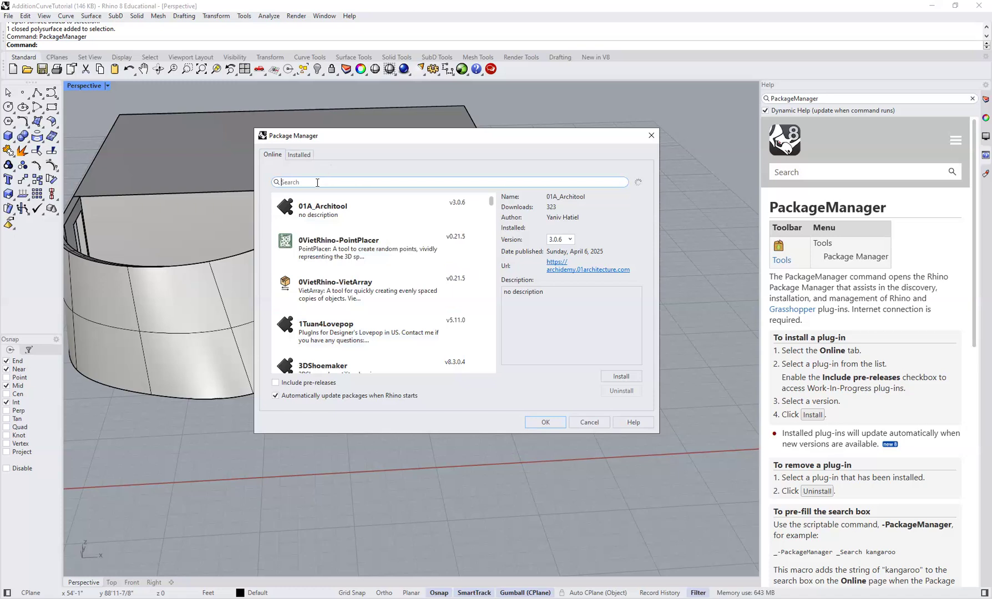
# - Browse the alphabetical list of online packages available for installation
pyautogui.scroll(-10, 358, 242)
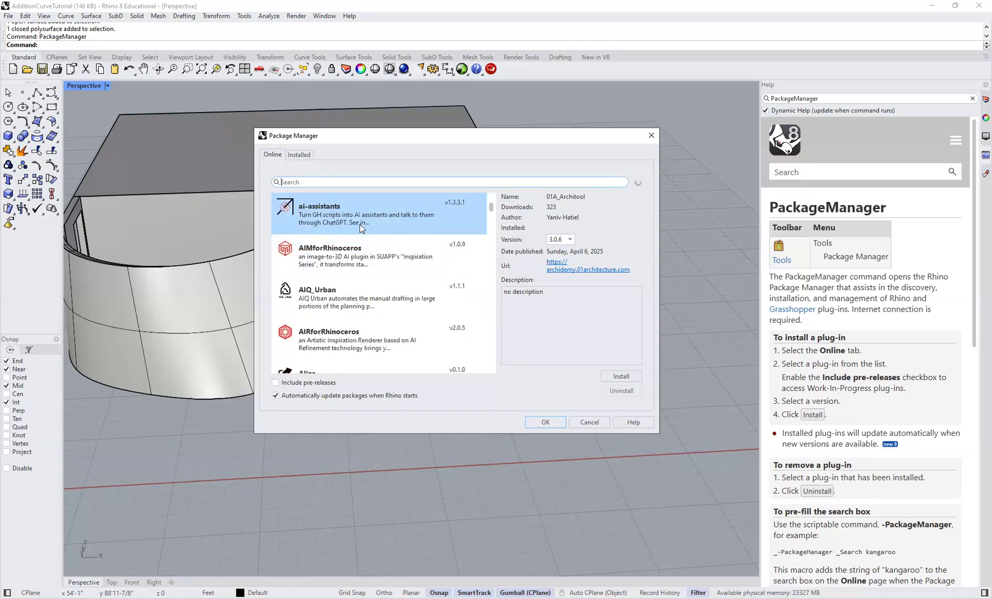
pyautogui.scroll(-10, 360, 224)
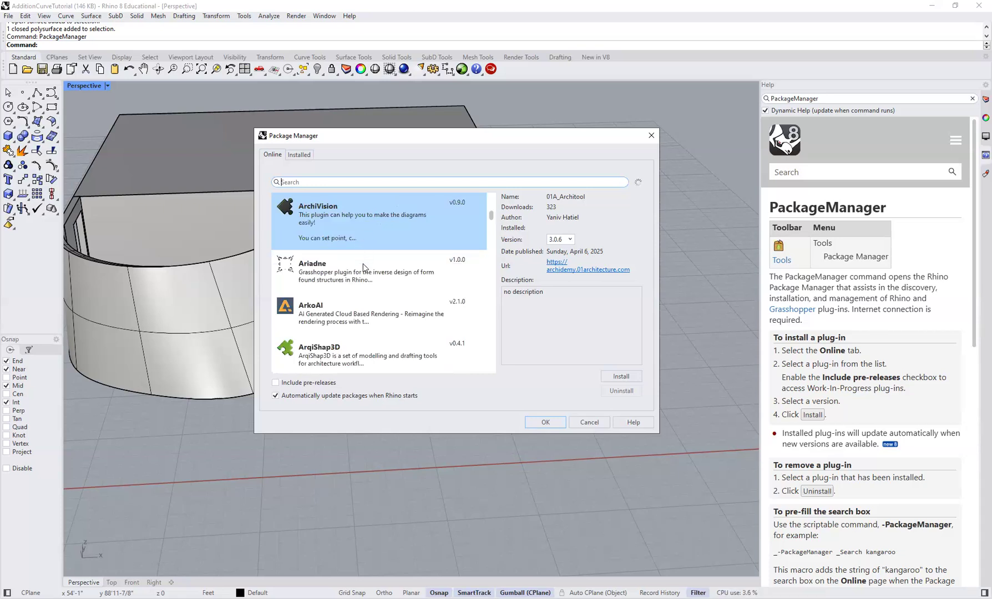
pyautogui.scroll(-3, 348, 309)
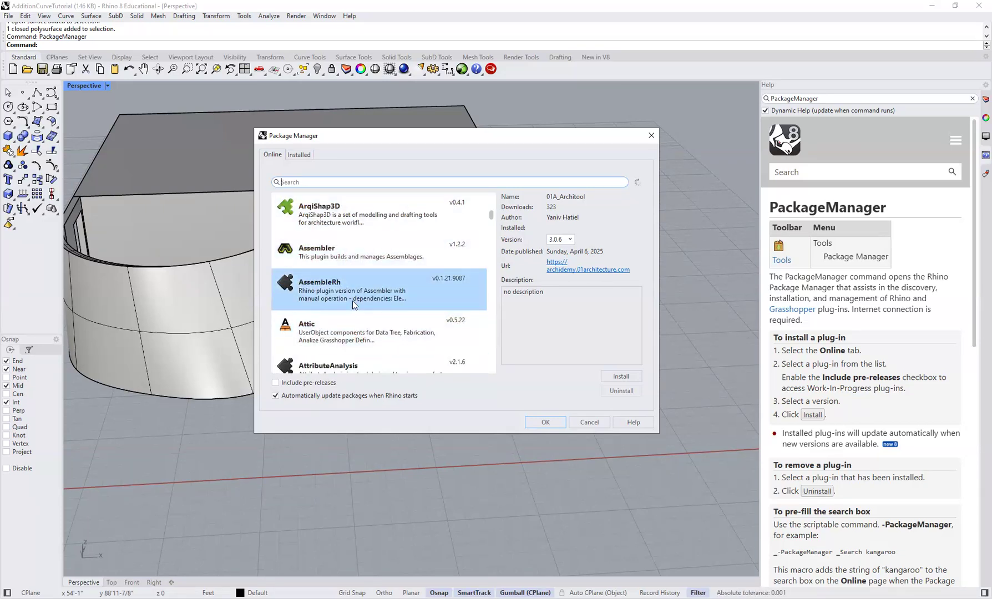
pyautogui.scroll(-6, 354, 300)
pyautogui.scroll(-15, 364, 270)
pyautogui.scroll(-15, 366, 271)
pyautogui.scroll(-15, 366, 271)
pyautogui.scroll(-4, 366, 271)
pyautogui.scroll(-8, 365, 271)
# - Search the online packages for panelingtools and install PanelingTools version 2024.8.20.677
pyautogui.click(324, 183)
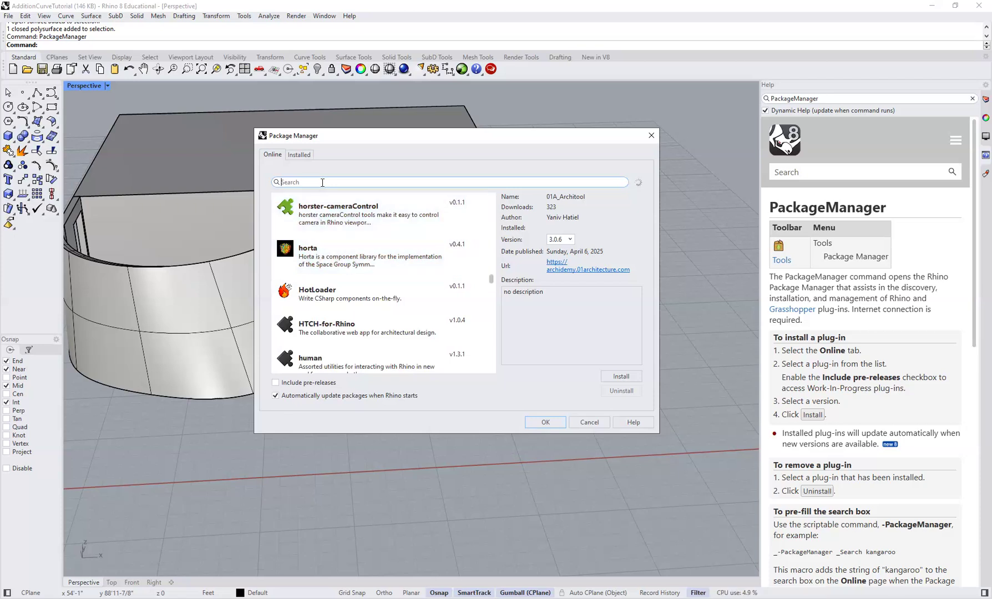
pyautogui.write('panelingtools')
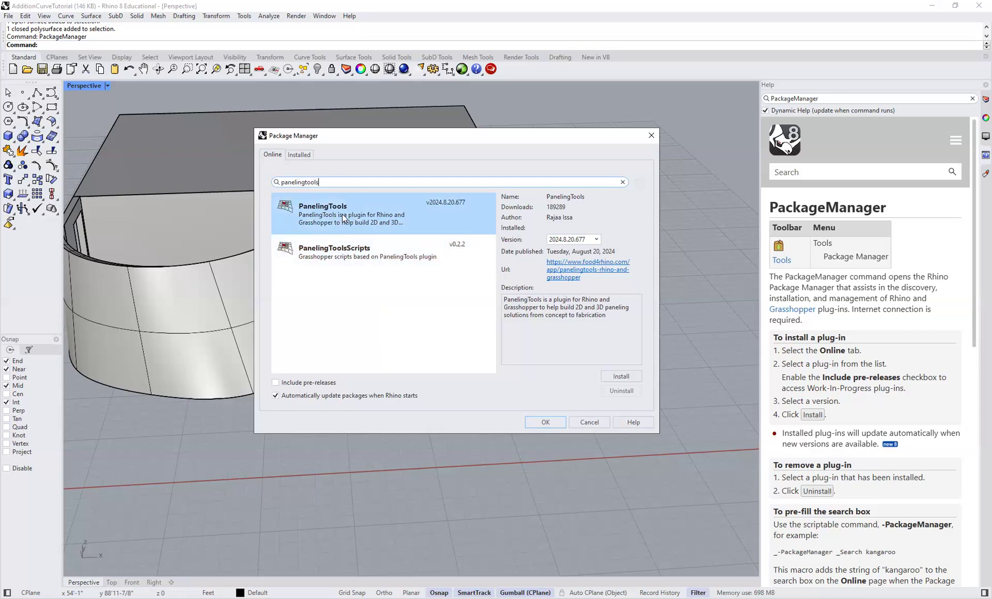
pyautogui.click(360, 257)
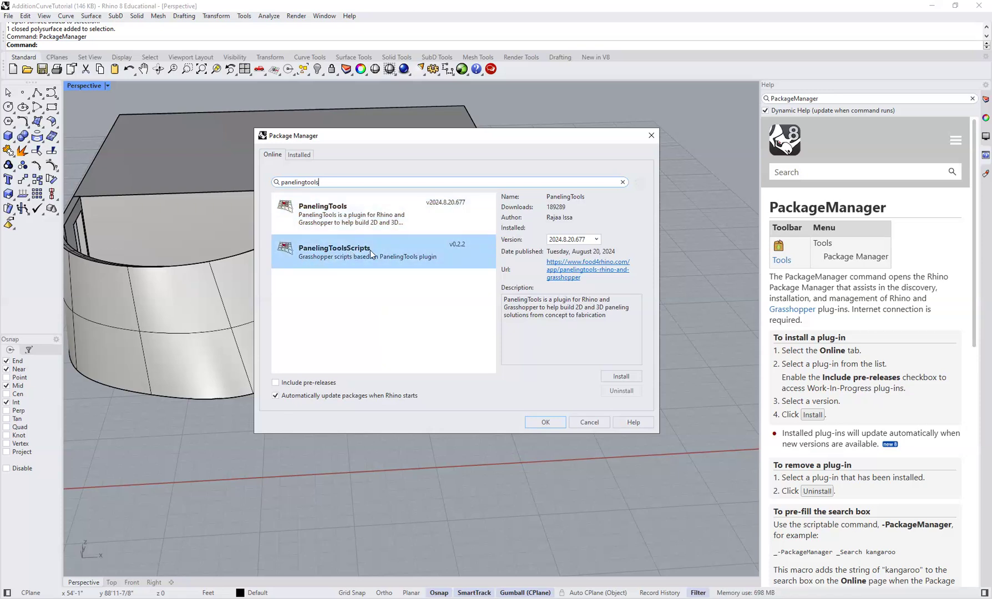
pyautogui.click(343, 209)
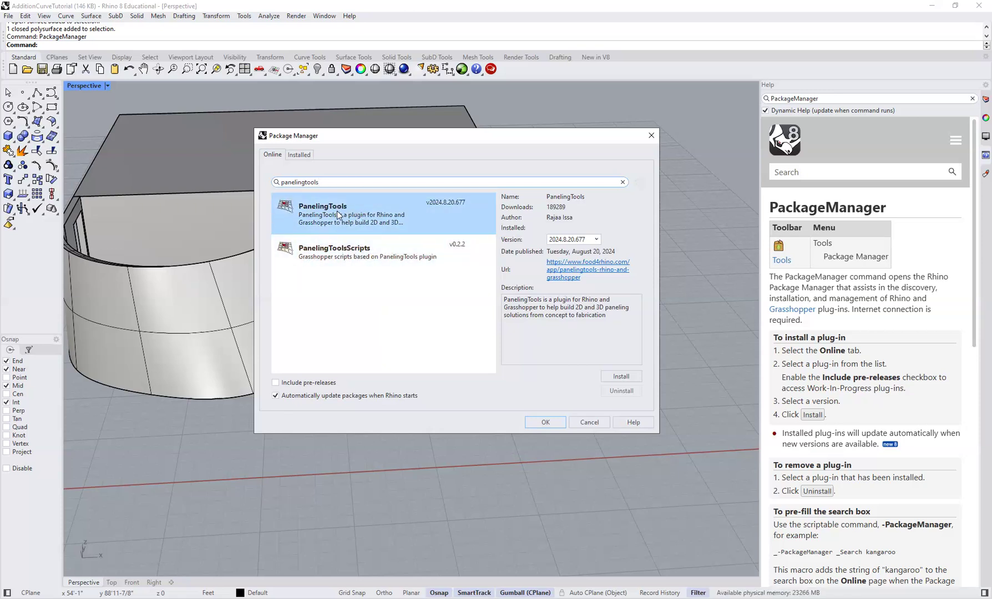
pyautogui.click(610, 375)
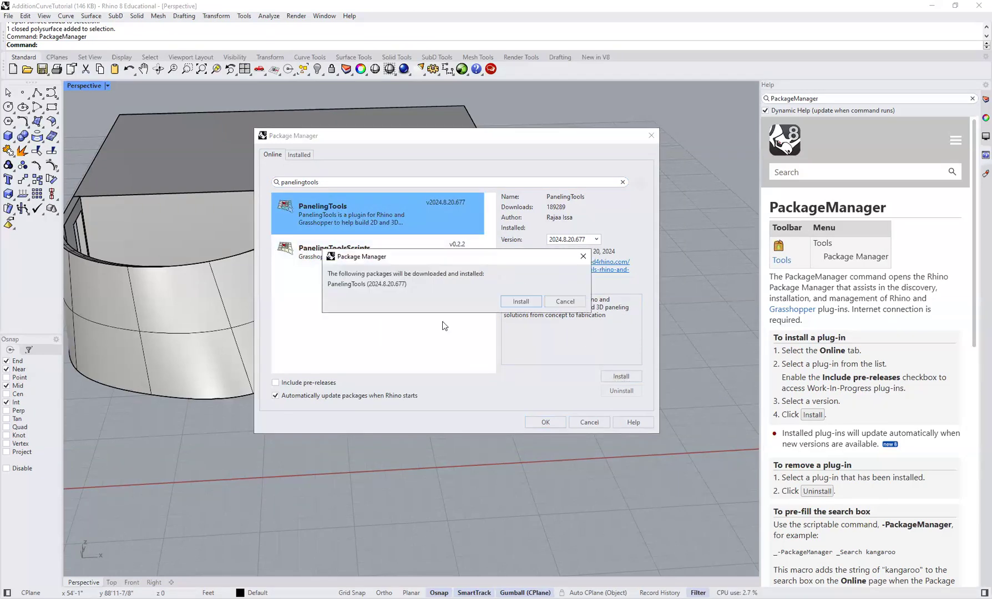
pyautogui.click(514, 303)
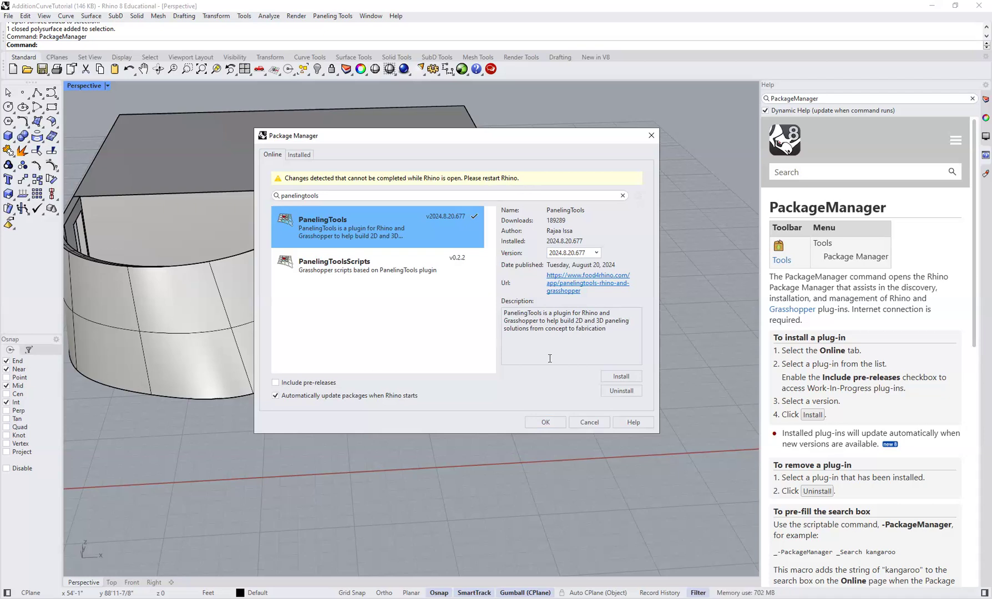
pyautogui.click(555, 425)
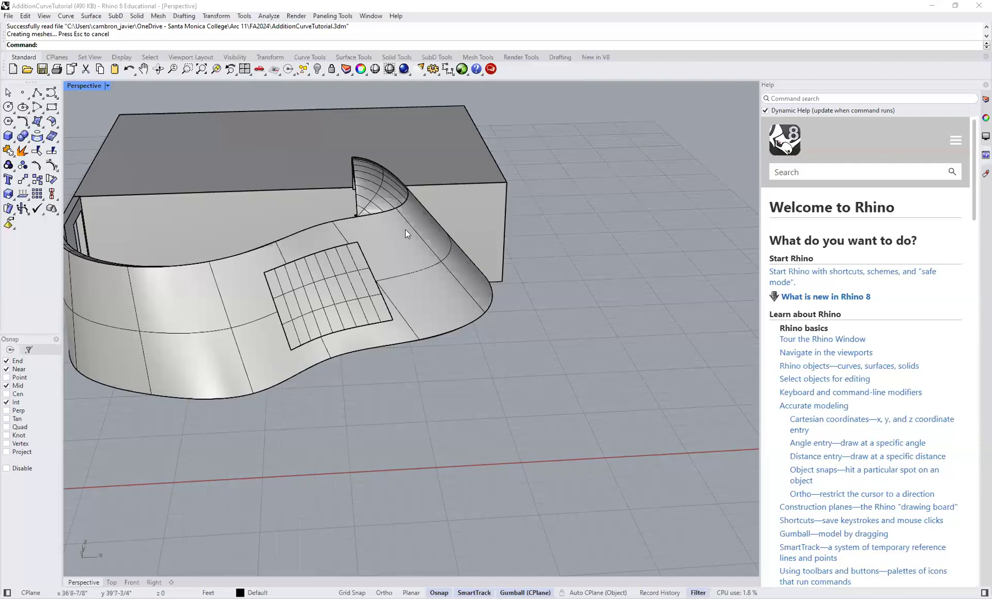
pyautogui.click(333, 17)
pyautogui.moveTo(338, 32)
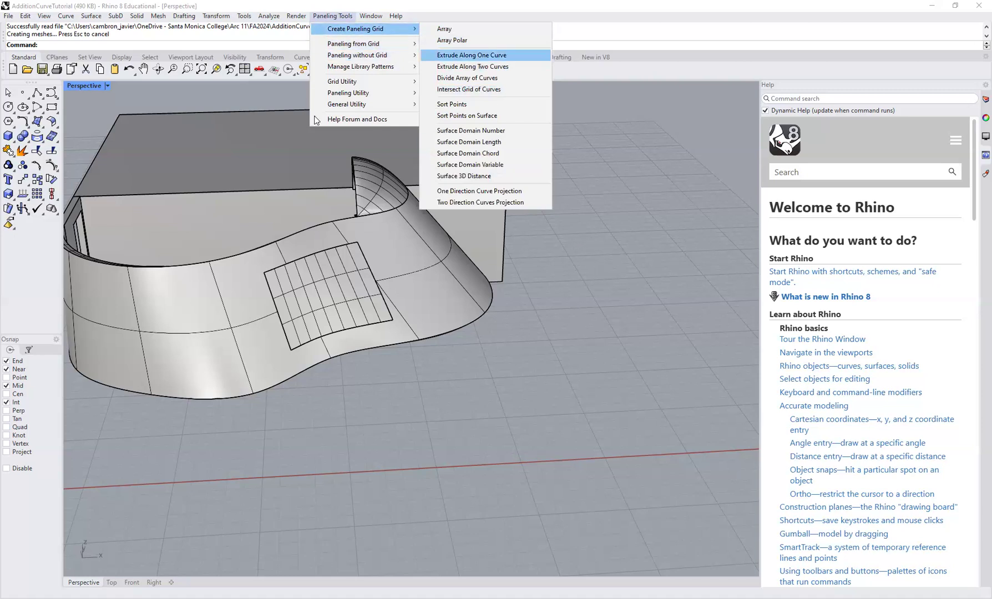
pyautogui.click(538, 357)
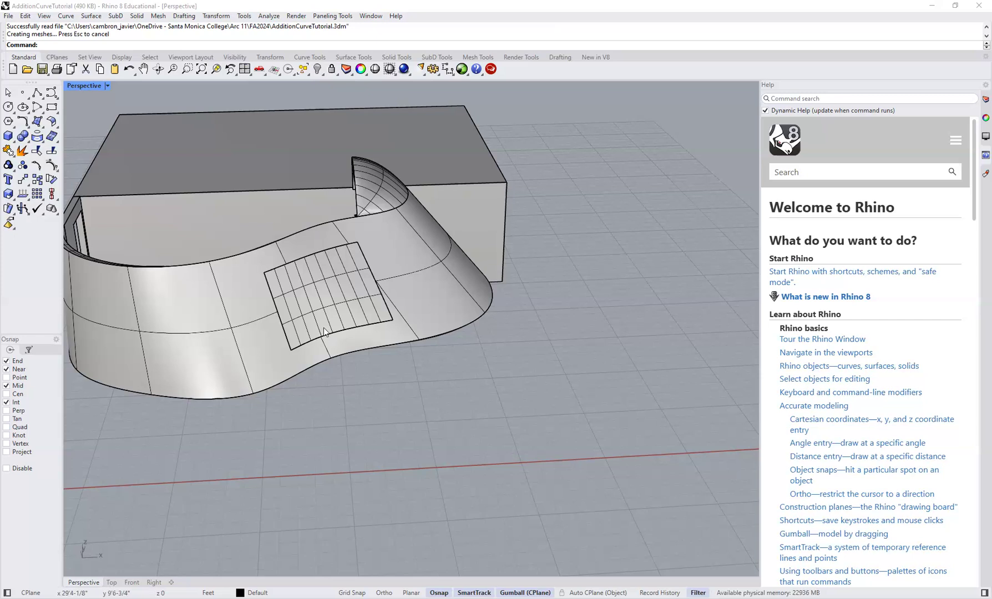
pyautogui.click(340, 279)
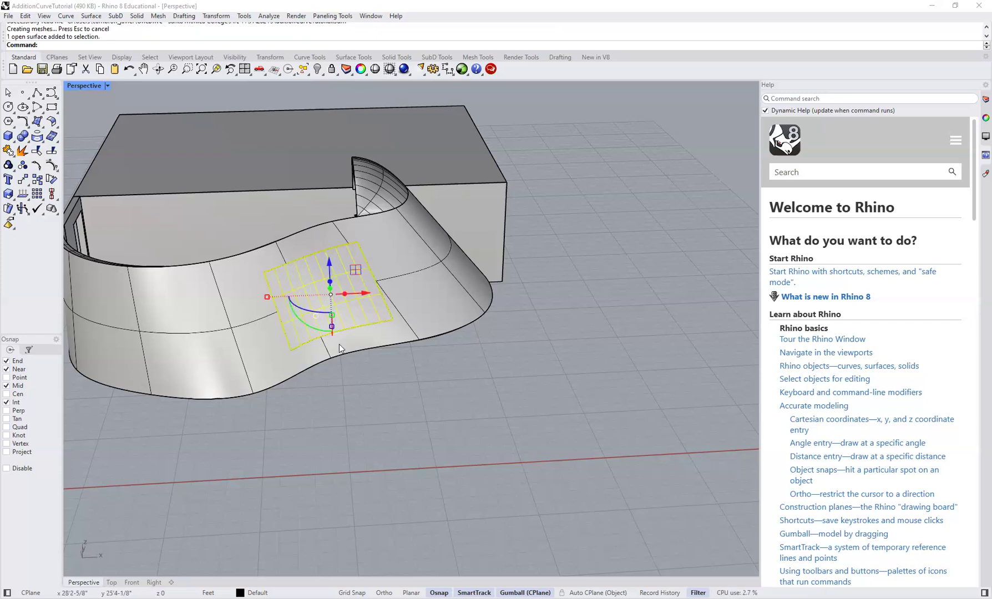
pyautogui.click(355, 407)
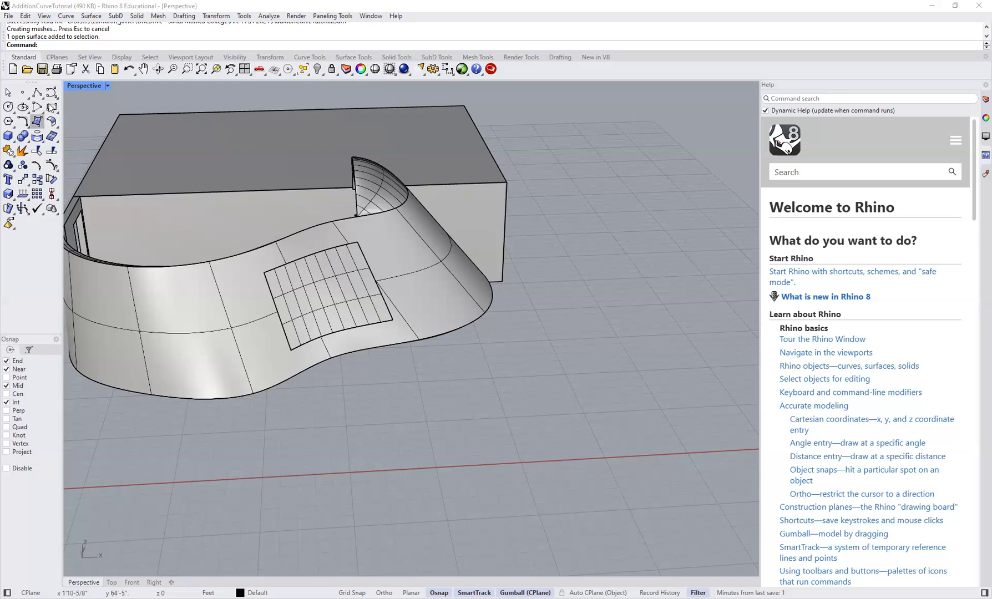
# - Draw a 2' by 2' square on the ground in front of the curved wall
pyautogui.click(52, 108)
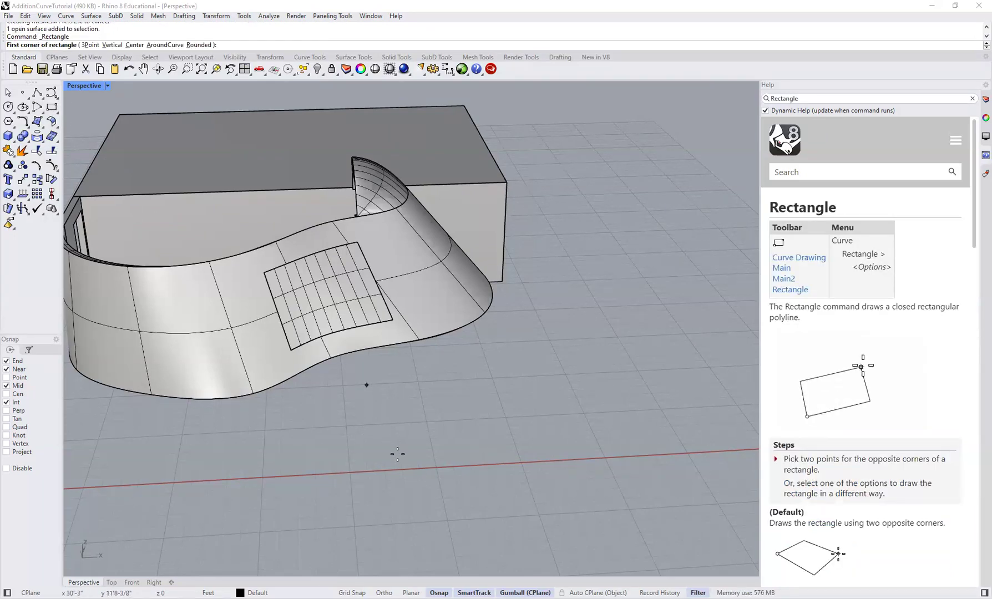
pyautogui.click(381, 453)
pyautogui.write("2'")
pyautogui.press('Return')
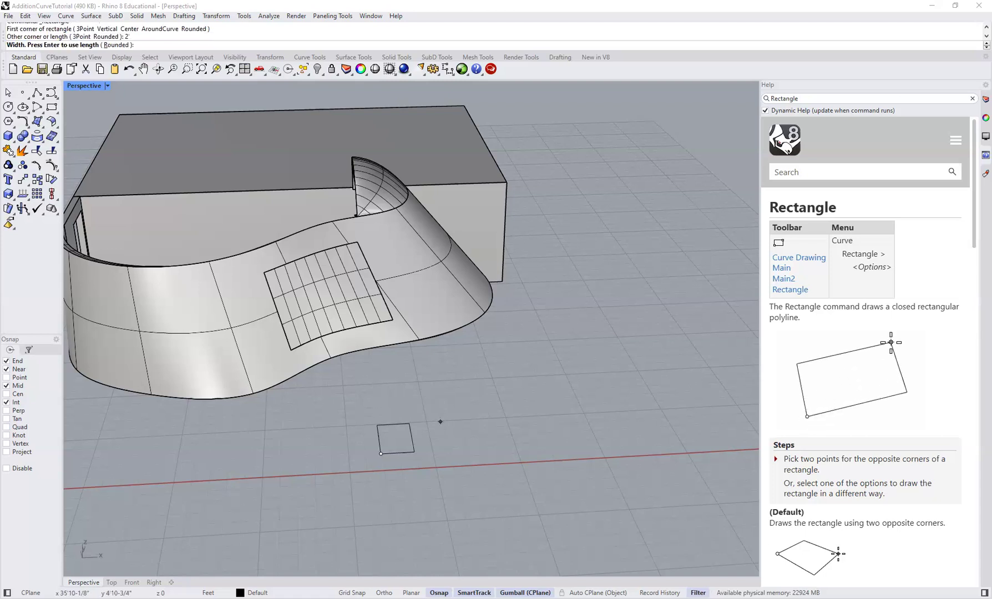
pyautogui.press('Return')
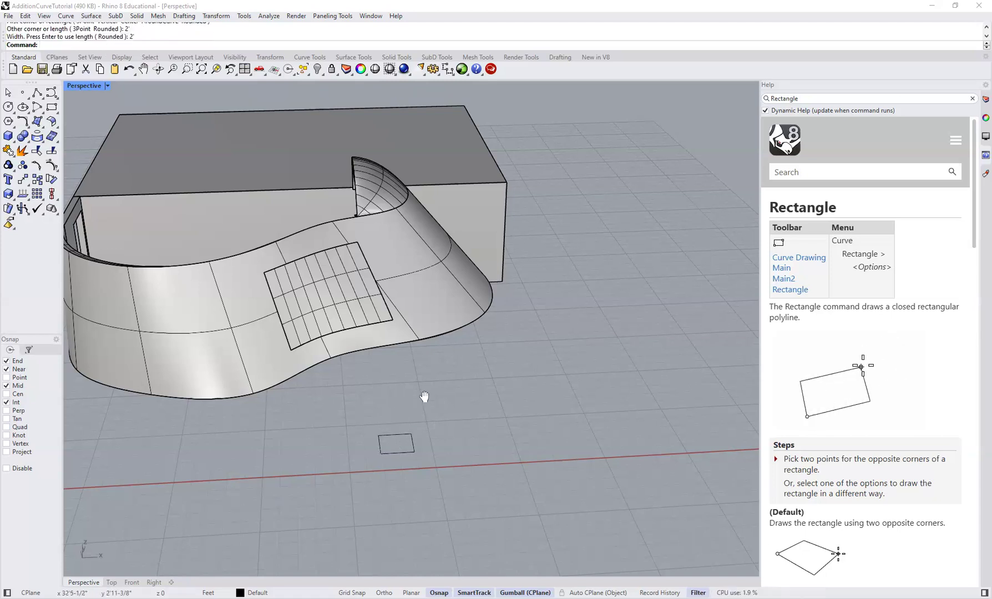
# - Offset the 2' square inward by 3/4"
pyautogui.scroll(8, 424, 396)
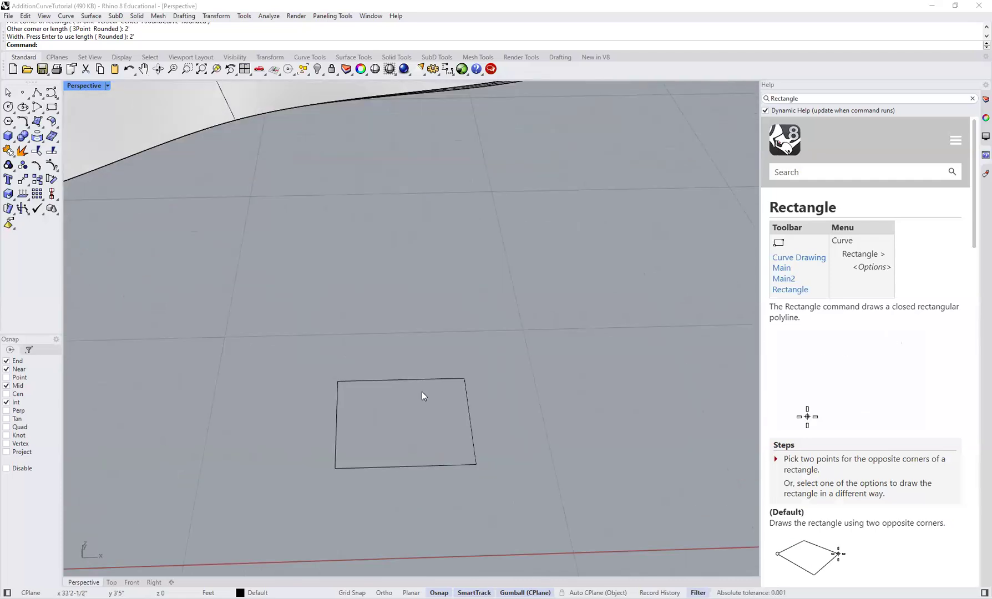
pyautogui.write('offset')
pyautogui.press('Return')
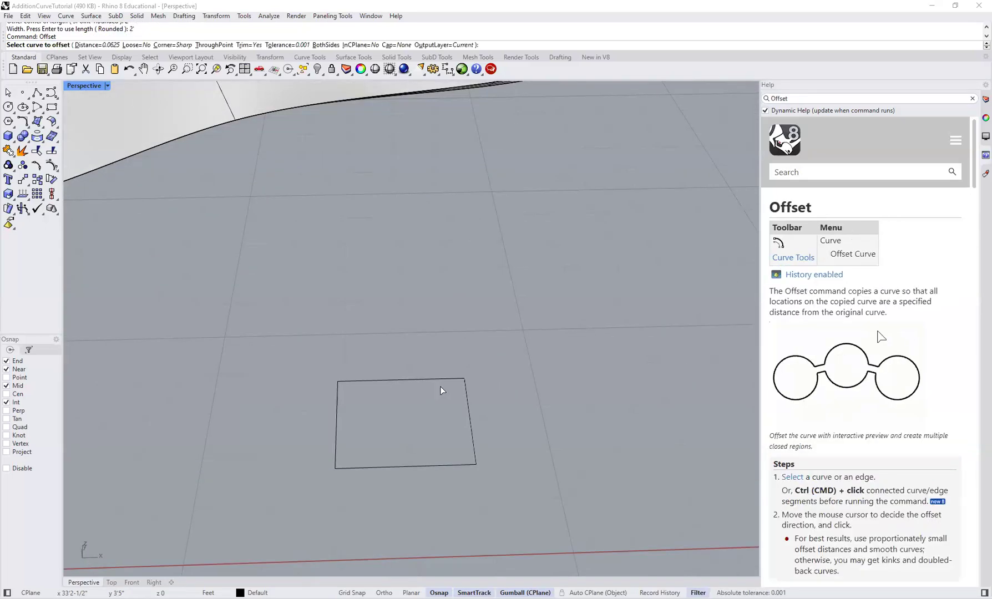
pyautogui.click(114, 44)
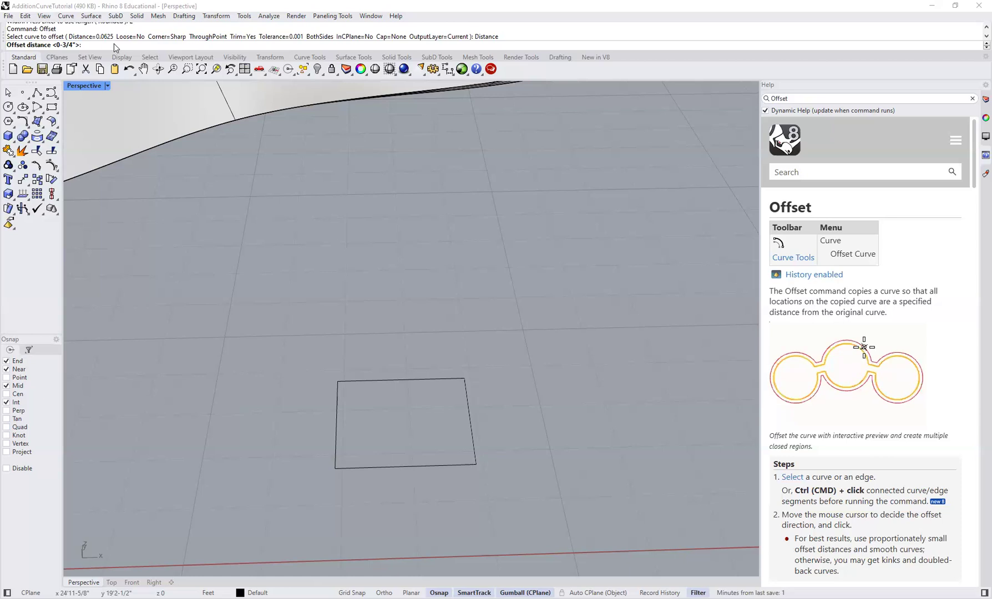
pyautogui.write('3/4"')
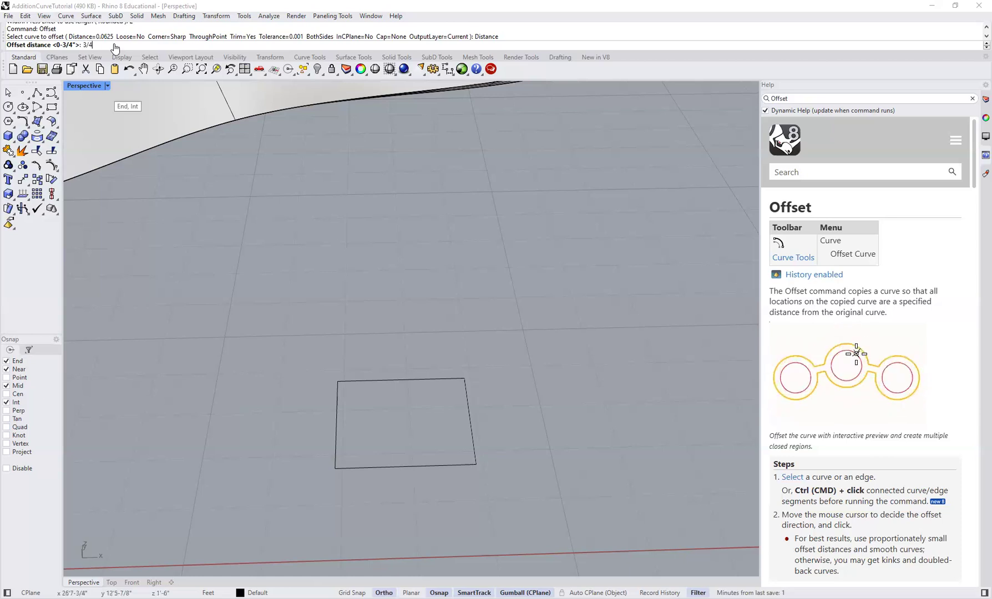
pyautogui.press('Return')
pyautogui.click(354, 380)
pyautogui.click(381, 410)
# - Extrude the square and its inner offset together 1" upward as a solid frame
pyautogui.moveTo(408, 359); pyautogui.dragTo(388, 409)
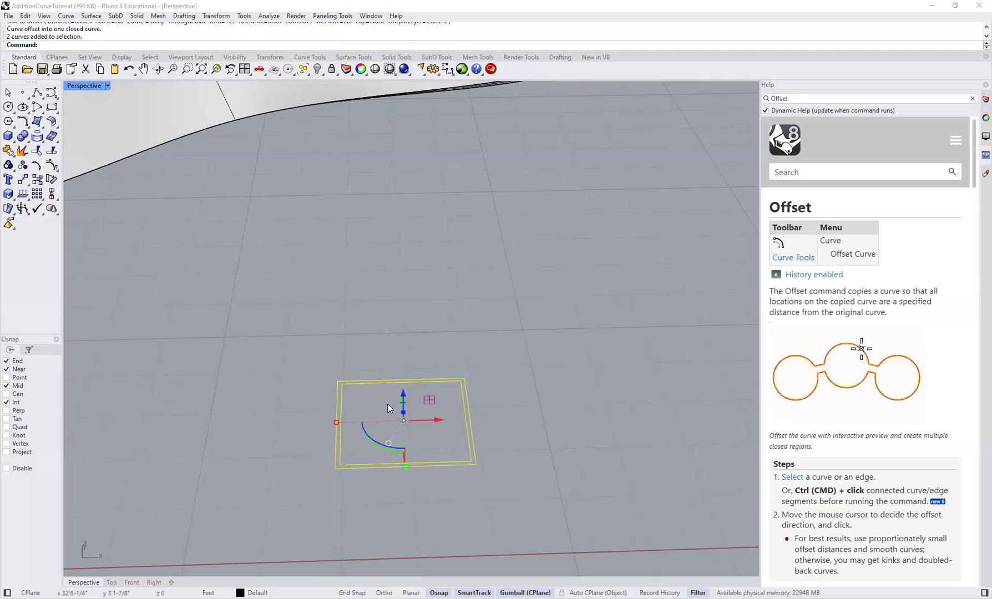
pyautogui.write('ExtrudeCrv')
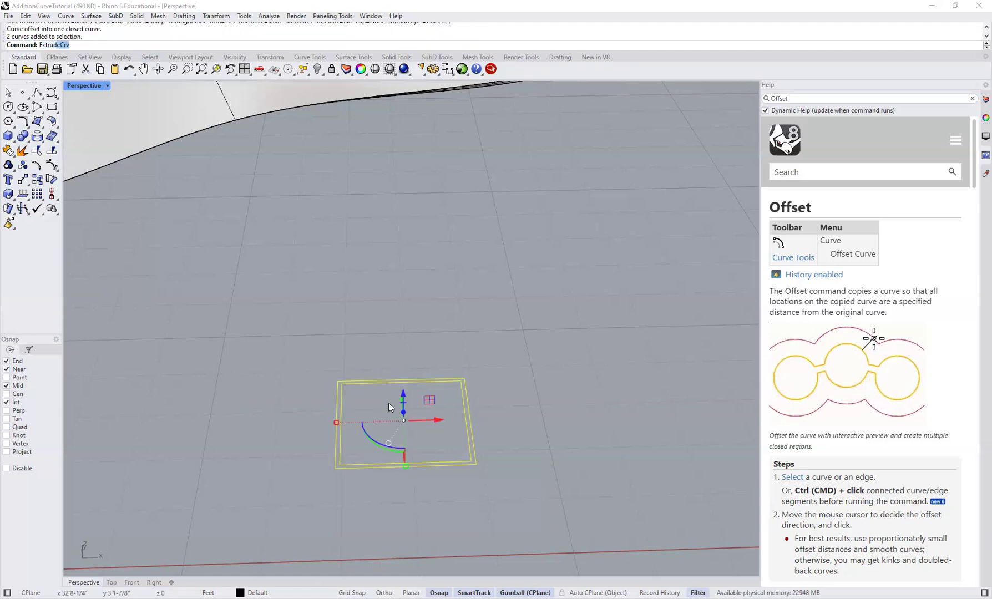
pyautogui.press('Return')
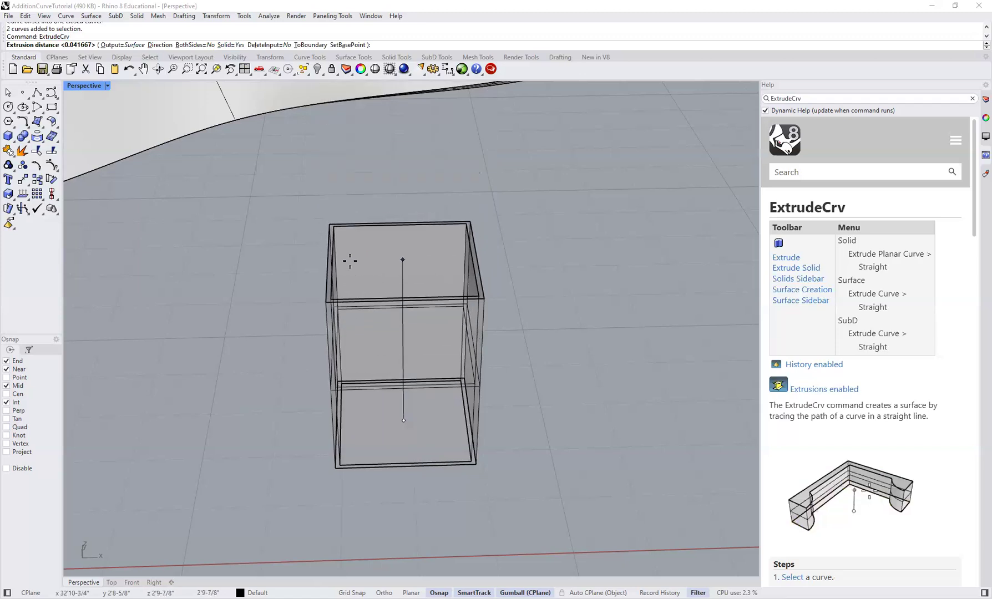
pyautogui.write('1"')
pyautogui.press('Return')
pyautogui.press('Escape')
# - Extrude the frame's inner rectangle curve 3/8" upward as a solid pane
pyautogui.scroll(3, 394, 389)
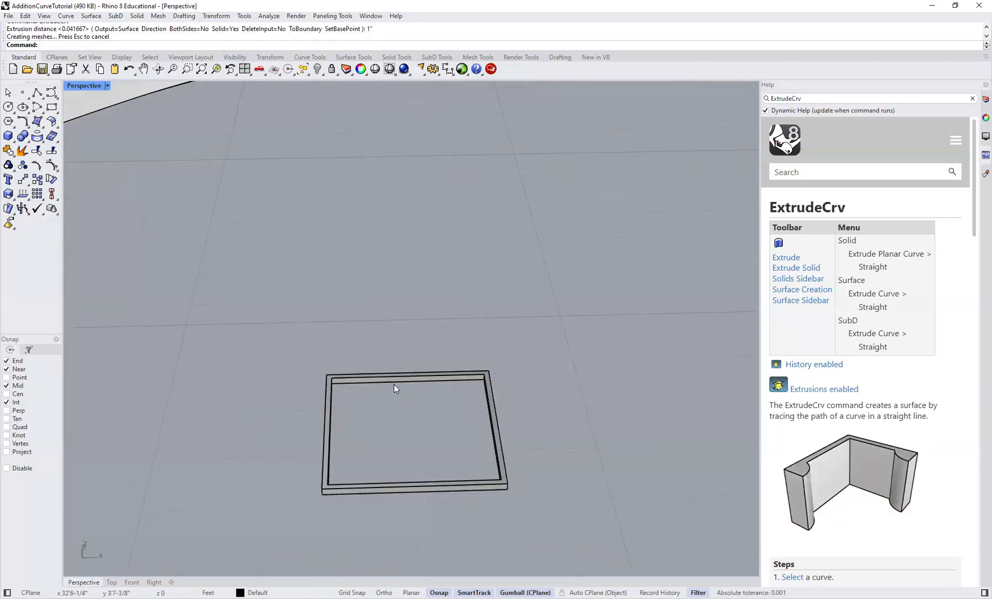
pyautogui.scroll(2, 394, 388)
pyautogui.moveTo(363, 333)
pyautogui.mouseDown(button='right')
pyautogui.moveTo(383, 338)
pyautogui.moveTo(373, 318)
pyautogui.mouseUp(button='right')
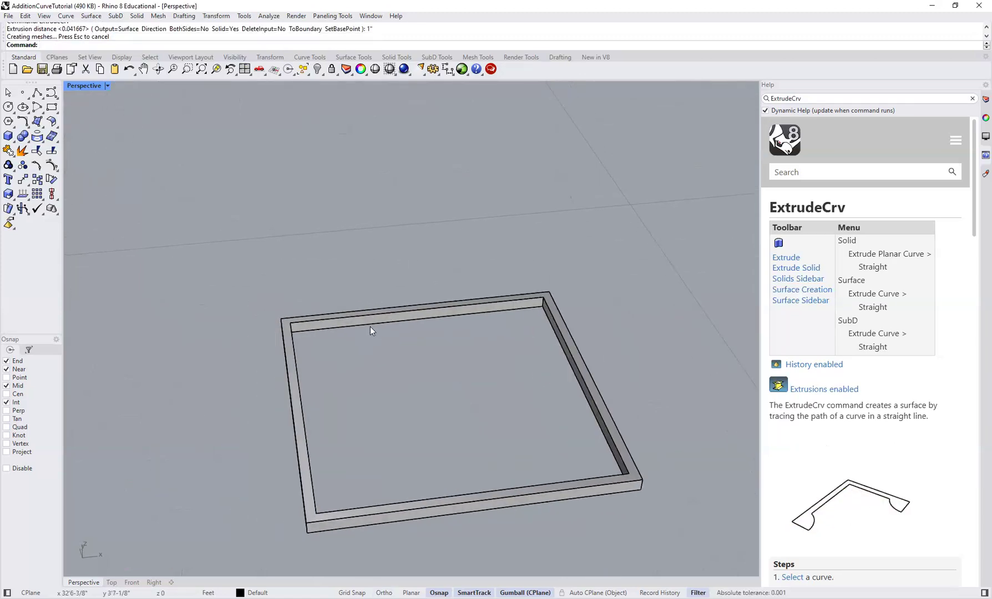
pyautogui.click(370, 327)
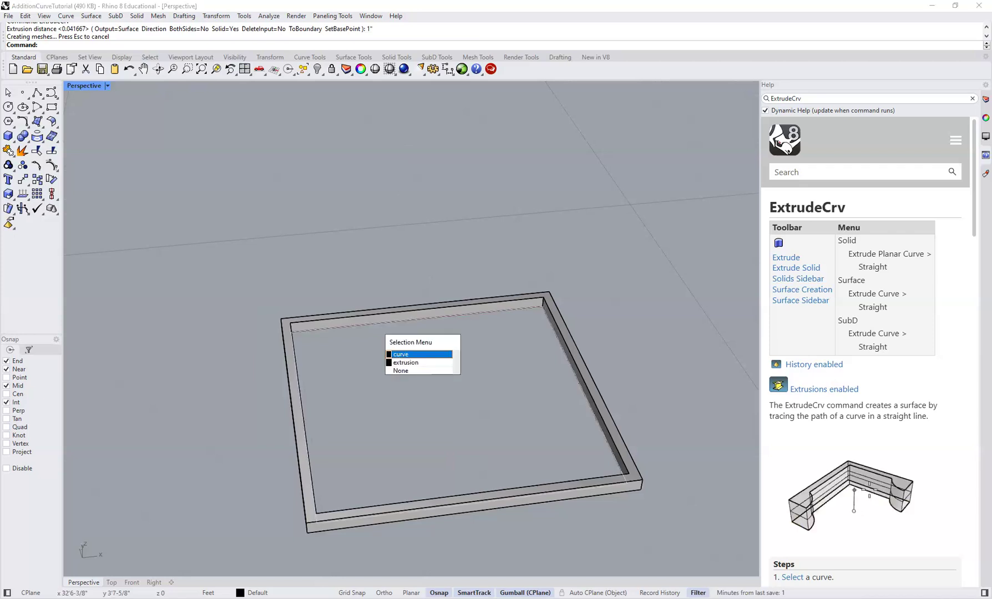
pyautogui.click(410, 354)
pyautogui.write('Ext')
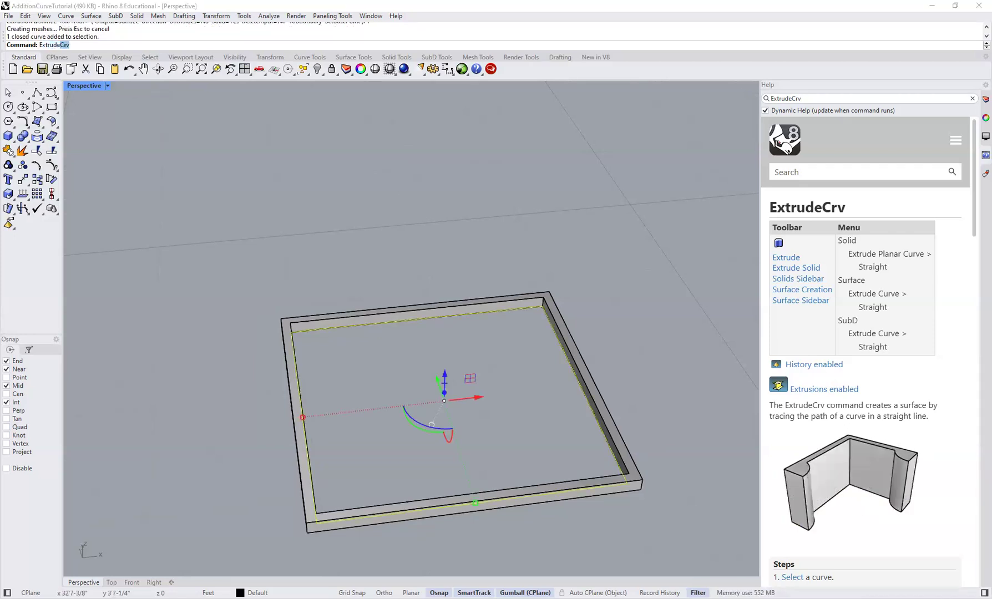
pyautogui.write('rude')
pyautogui.press('Return')
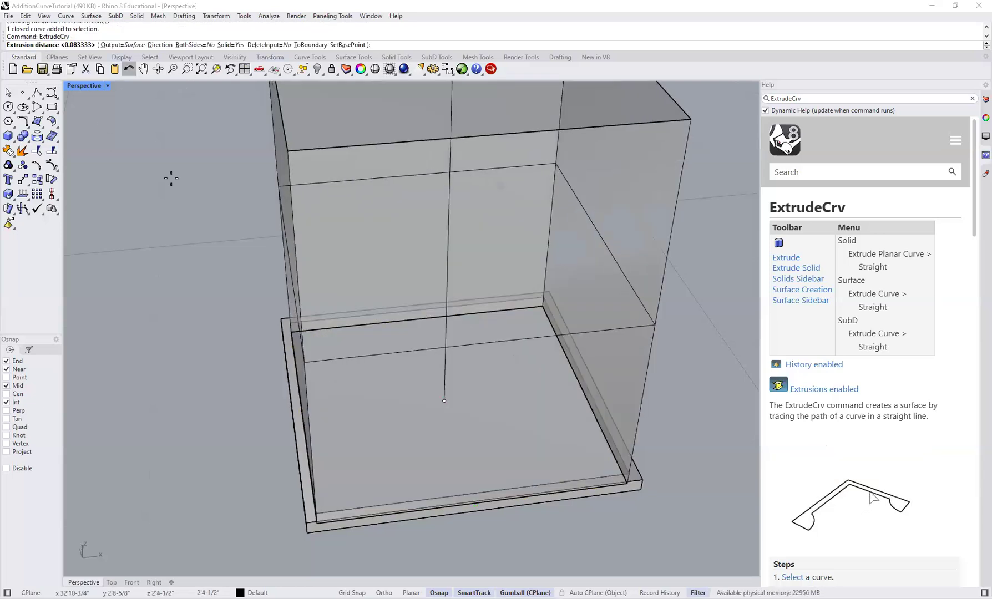
pyautogui.write('3/8')
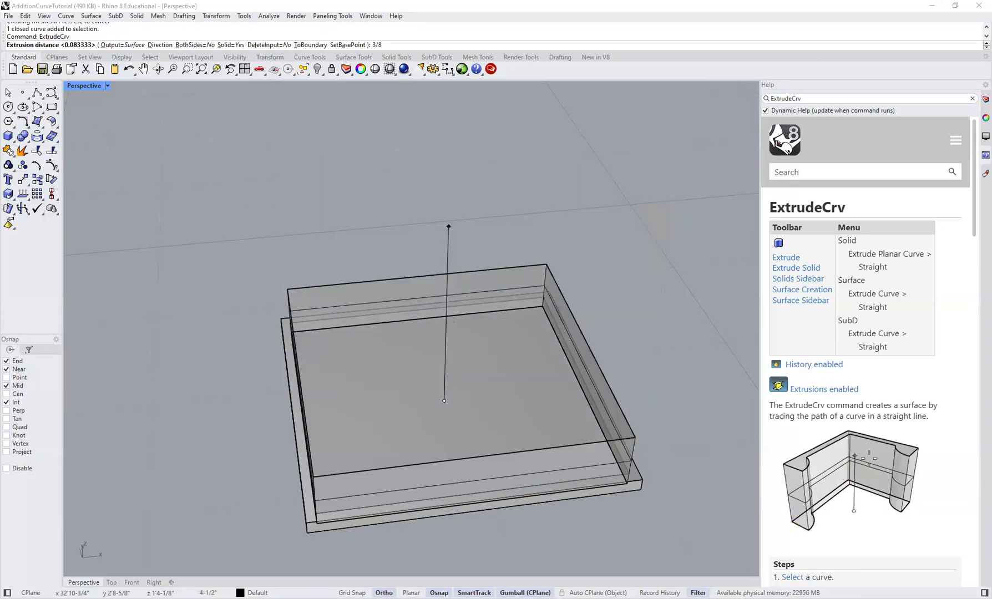
pyautogui.press('Return')
pyautogui.click(445, 301)
# - Select the solid pane inside the frame and set the Perspective viewport to Ghosted display
pyautogui.scroll(3, 545, 319)
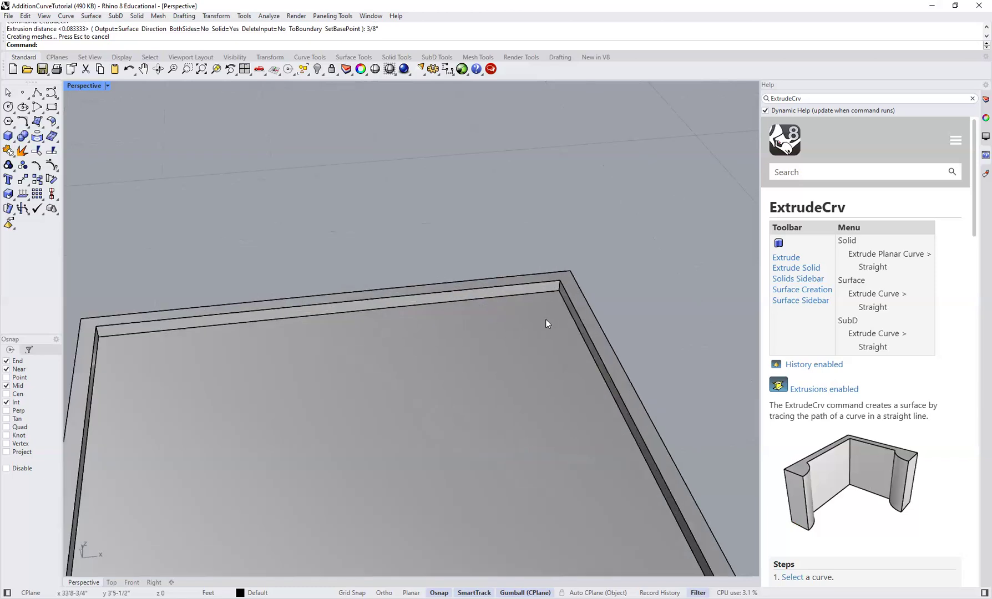
pyautogui.click(545, 316)
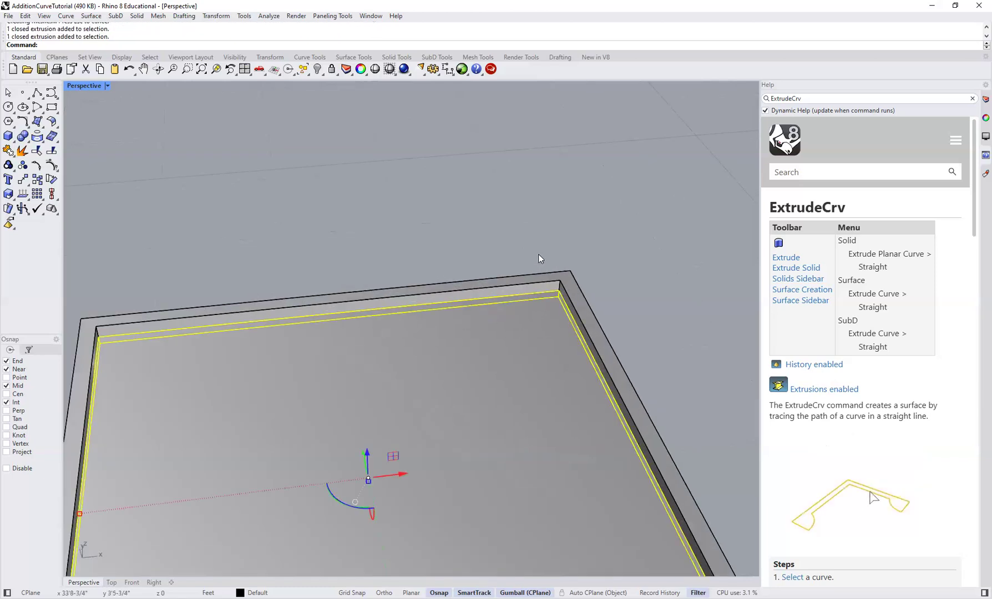
pyautogui.click(543, 307)
pyautogui.click(542, 312)
pyautogui.click(496, 205)
pyautogui.click(512, 317)
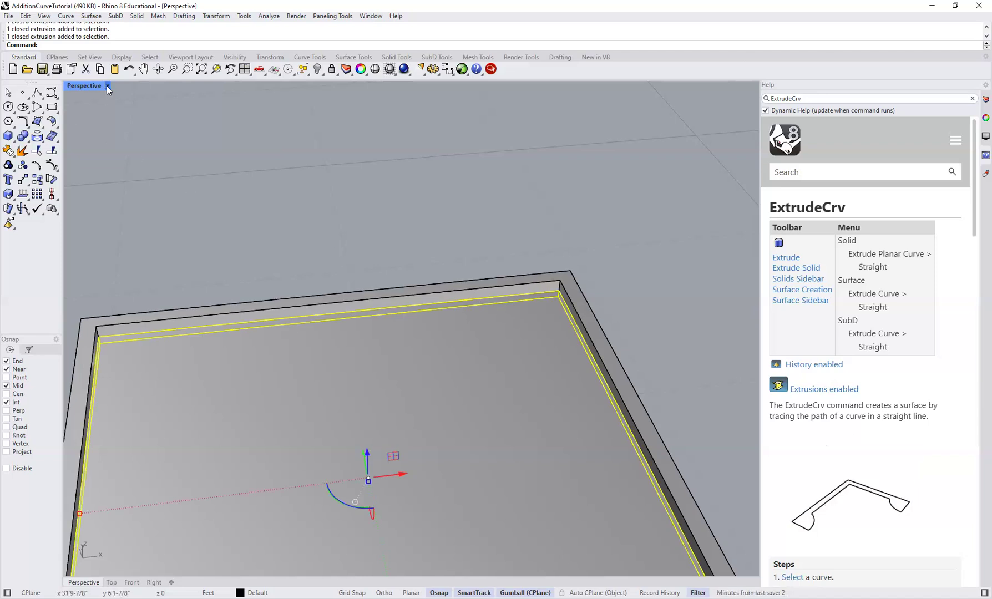
pyautogui.click(109, 85)
pyautogui.click(97, 159)
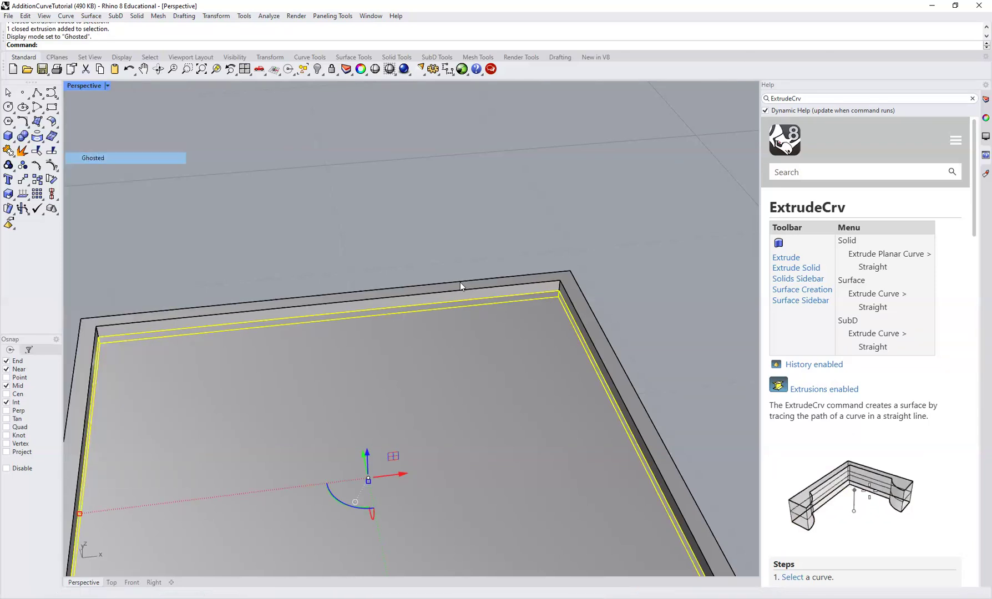
# - Move the pane up from its vertical corner edge's midpoint to the frame's inner corner edge midpoint, centering it in the frame's thickness
pyautogui.scroll(5, 571, 292)
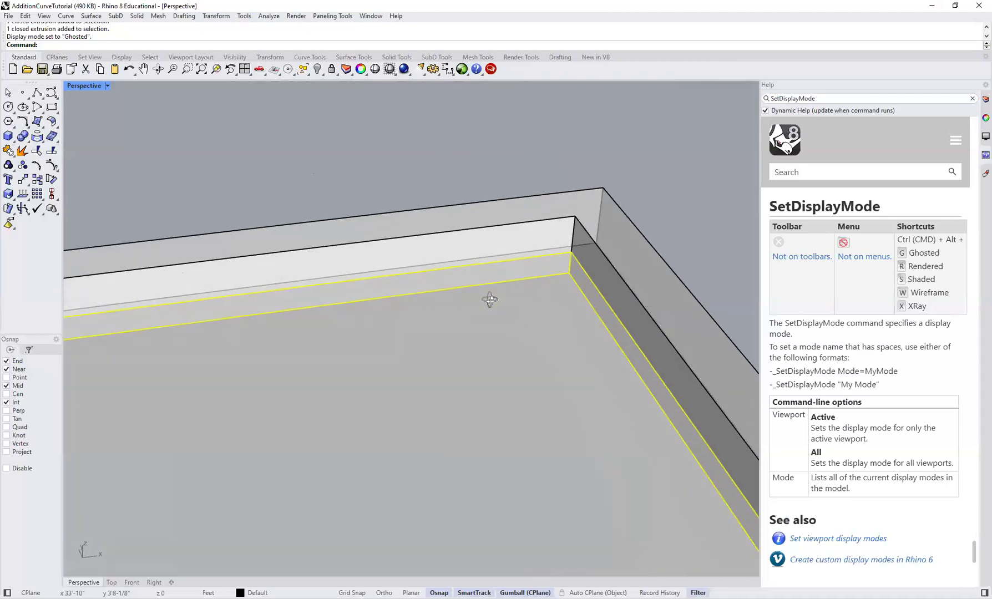
pyautogui.write('move')
pyautogui.press('Return')
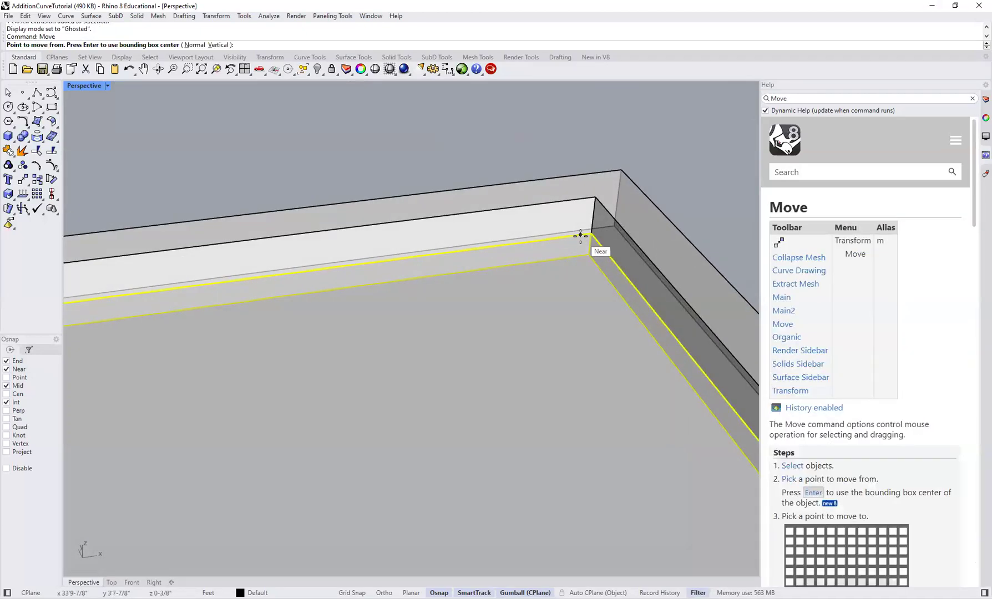
pyautogui.click(588, 258)
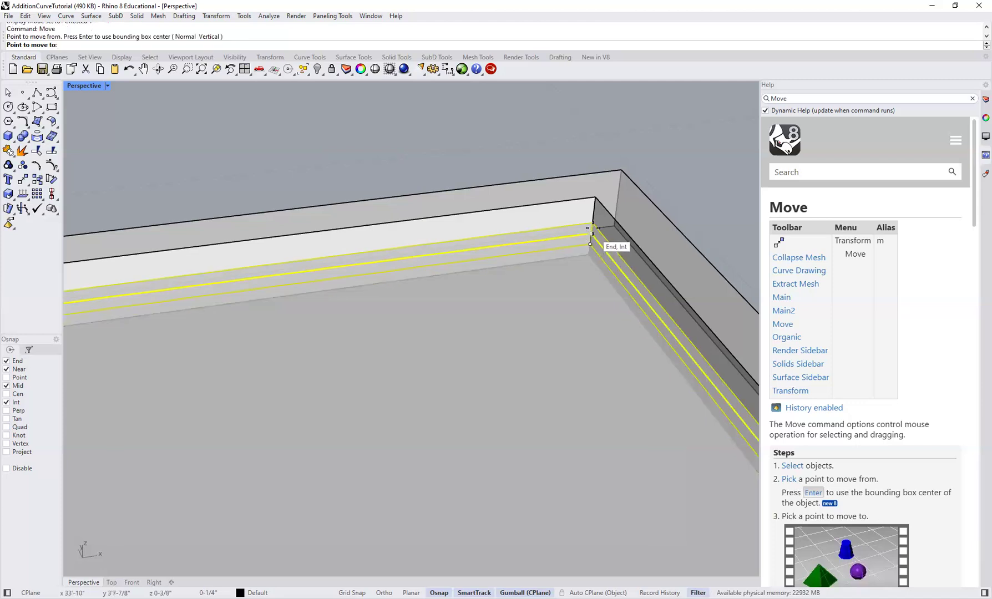
pyautogui.click(592, 227)
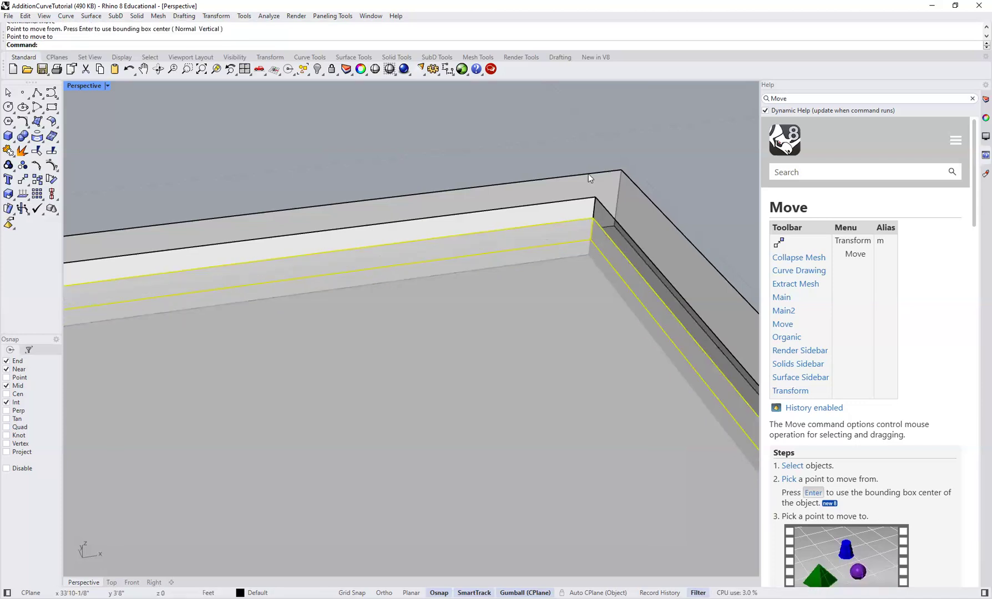
pyautogui.press('Escape')
# - Examine how the pane sits within the frame around the inner corner
pyautogui.click(605, 254)
pyautogui.scroll(-3, 512, 162)
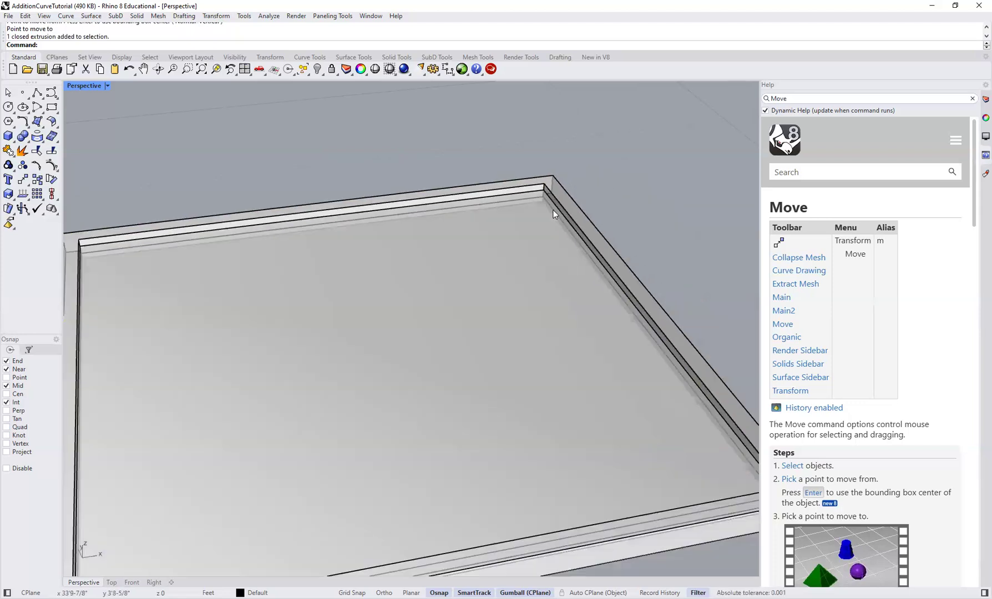
pyautogui.click(504, 263)
pyautogui.press('Escape')
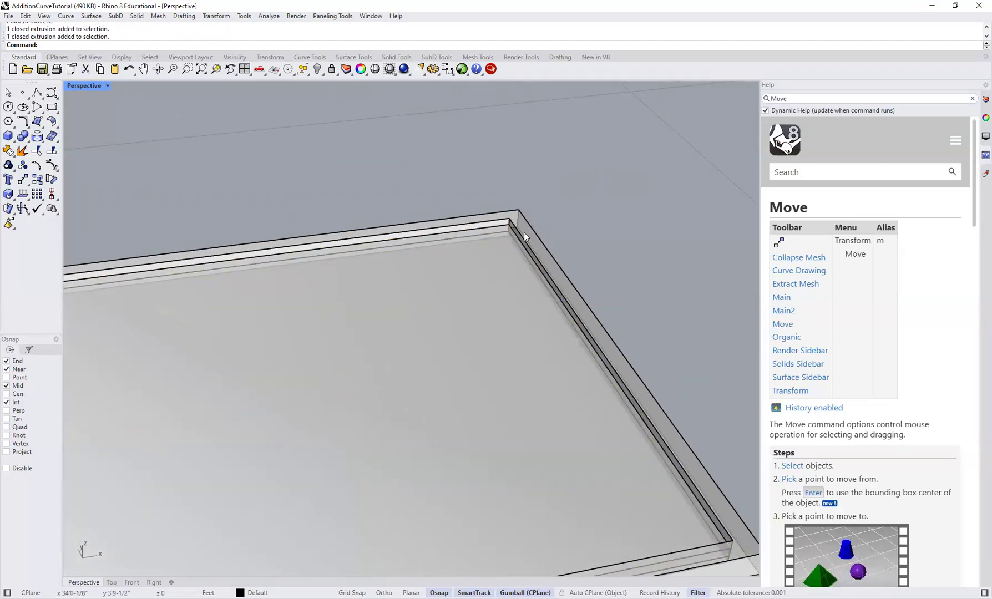
pyautogui.click(518, 222)
pyautogui.click(555, 260)
pyautogui.press('Escape')
pyautogui.scroll(-3, 554, 196)
pyautogui.scroll(3, 505, 252)
pyautogui.click(491, 270)
pyautogui.press('Escape')
pyautogui.click(509, 252)
pyautogui.press('Escape')
pyautogui.click(492, 263)
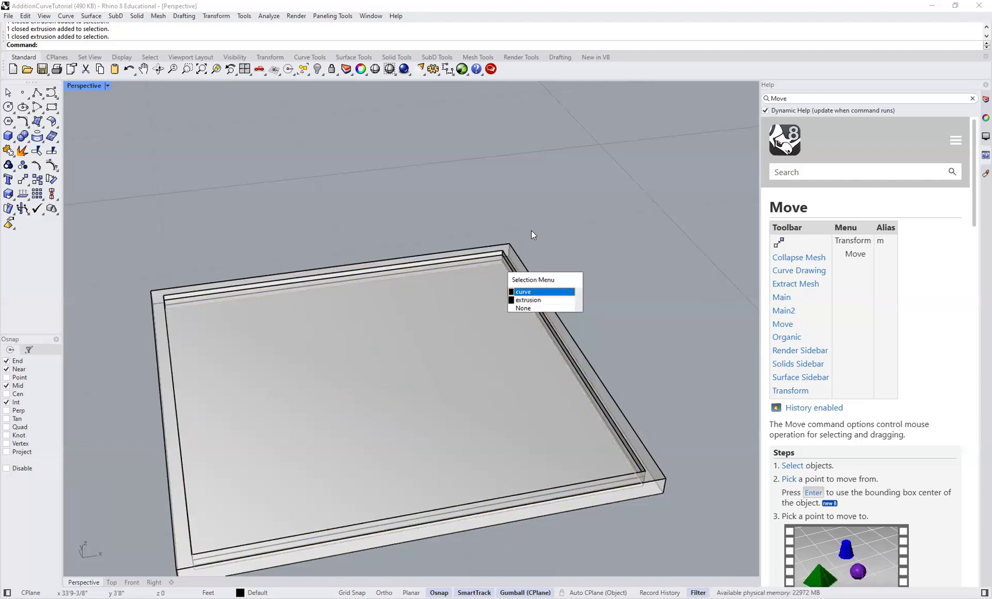
pyautogui.press('Escape')
# - Create two new layers named Frame and Glass
pyautogui.click(984, 100)
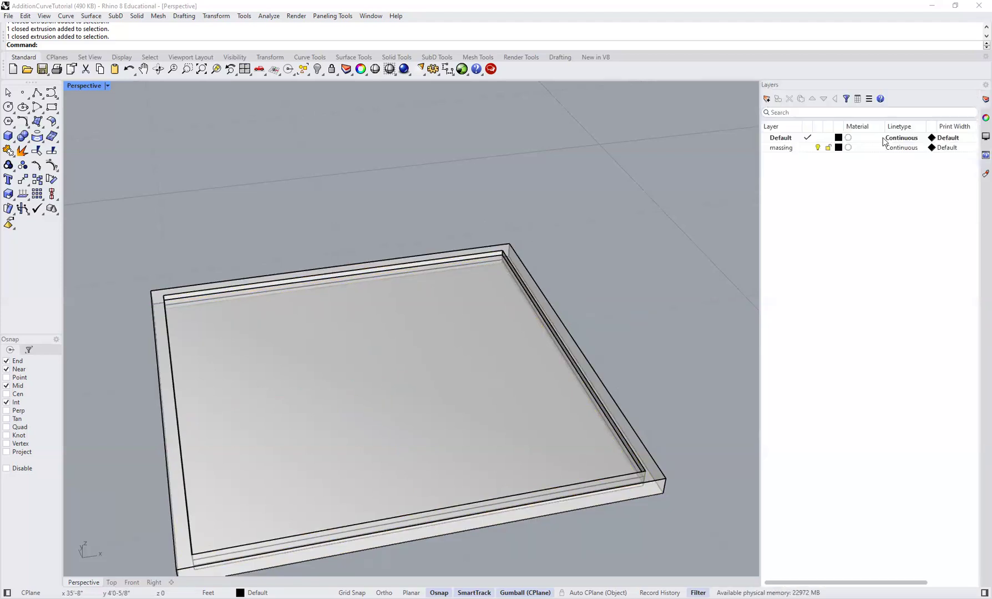
pyautogui.click(767, 99)
pyautogui.click(767, 99)
pyautogui.doubleClick(793, 158)
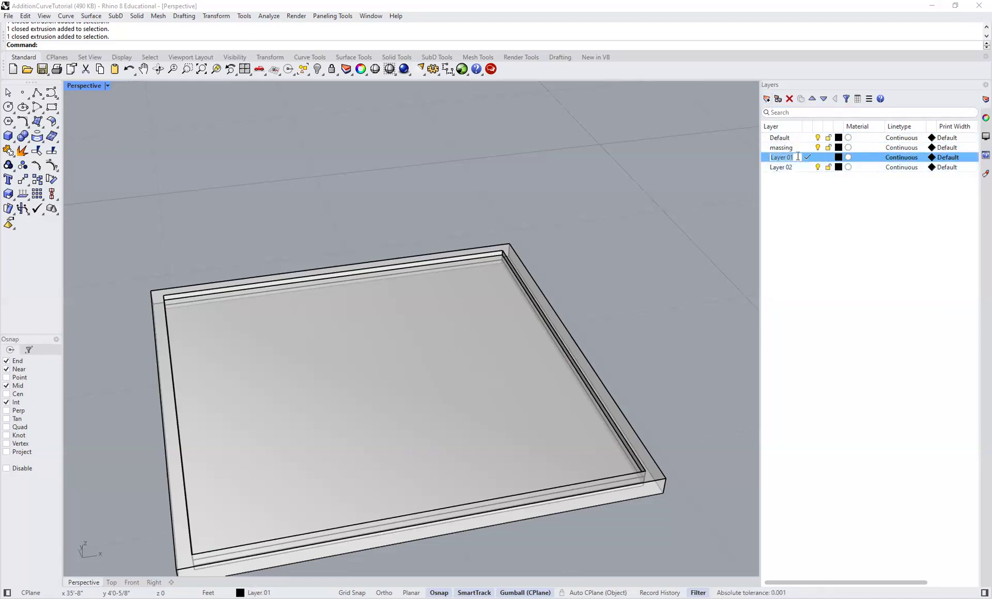
pyautogui.write('Frame')
pyautogui.click(784, 167)
pyautogui.click(784, 167)
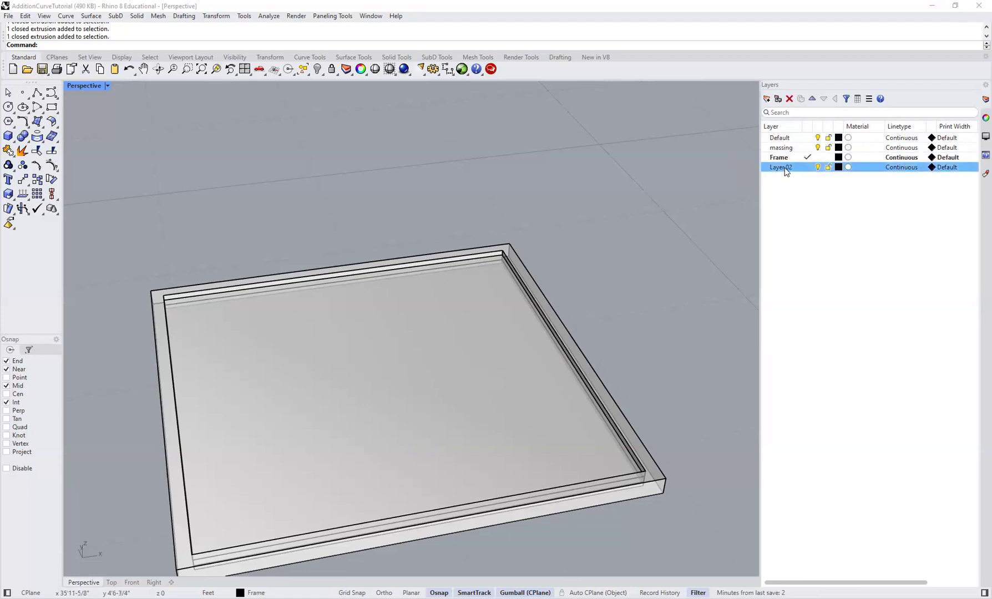
pyautogui.click(785, 167)
pyautogui.write('Glass')
# - Set the Glass layer's color to light blue, #A6E3FF
pyautogui.click(837, 168)
pyautogui.click(838, 168)
pyautogui.click(420, 297)
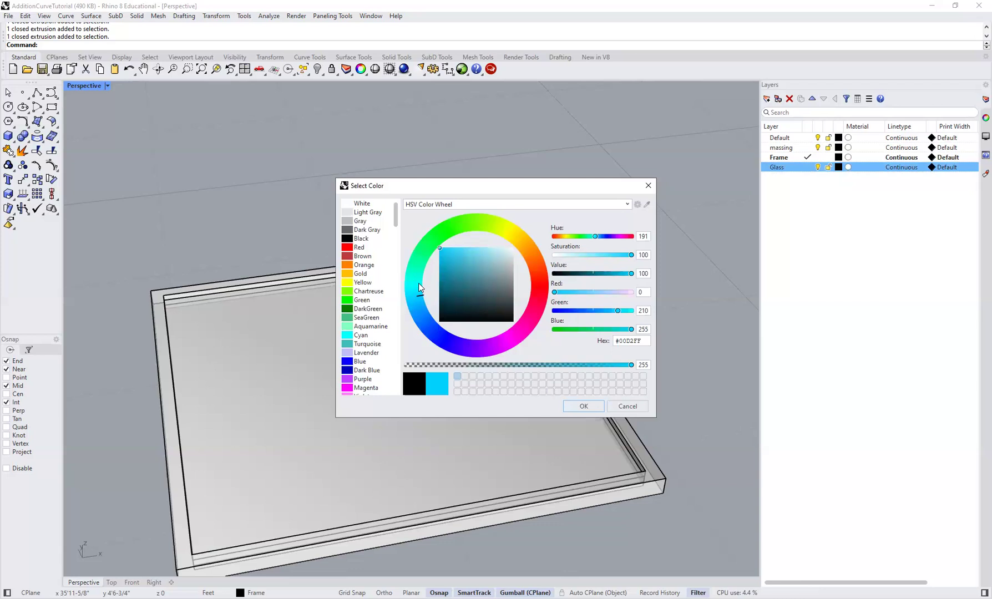
pyautogui.moveTo(485, 251)
pyautogui.mouseDown()
pyautogui.moveTo(494, 250)
pyautogui.moveTo(485, 248)
pyautogui.mouseUp()
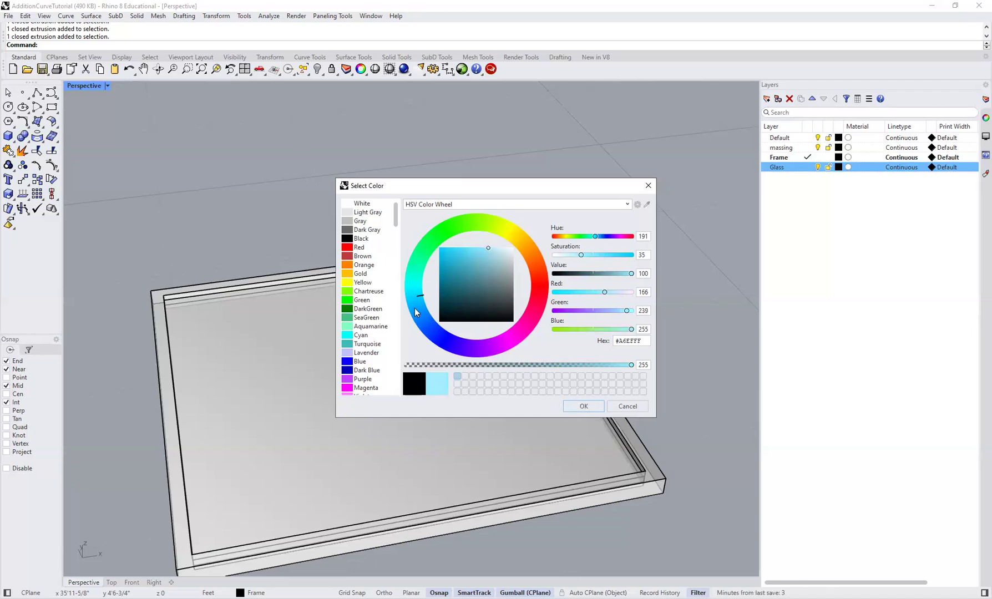
pyautogui.moveTo(423, 302); pyautogui.dragTo(424, 309)
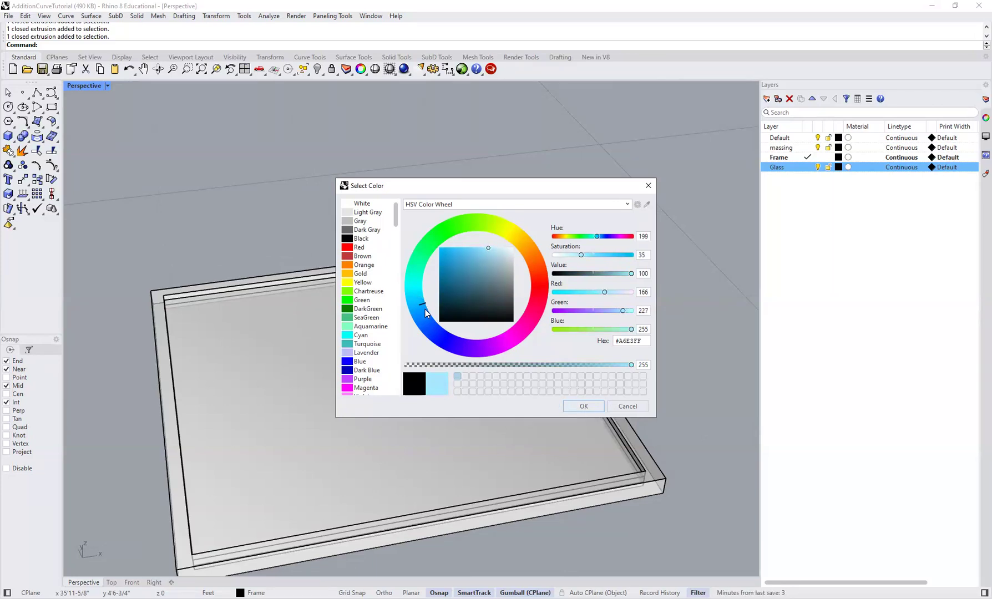
pyautogui.press('Return')
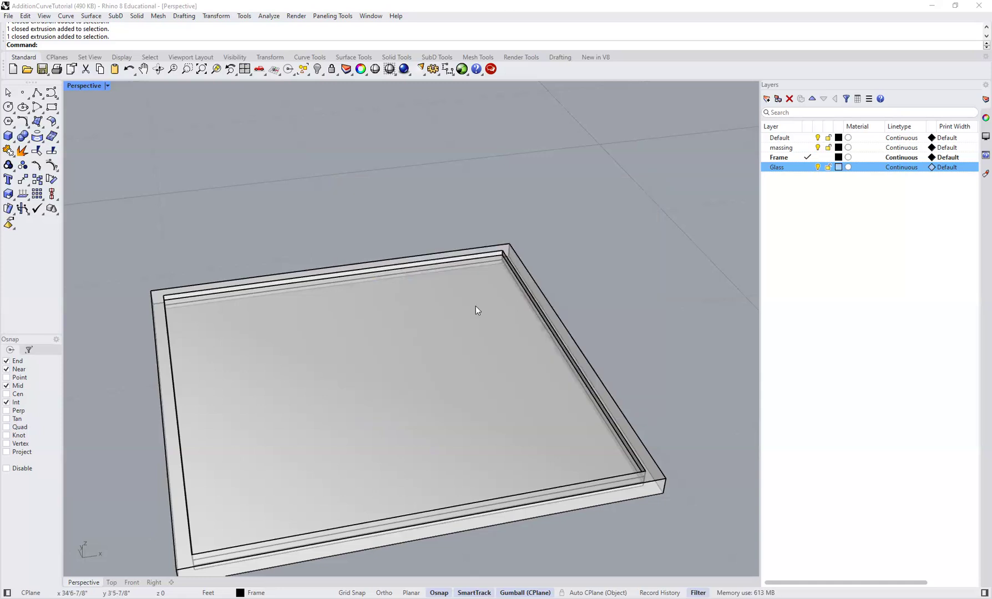
# - Change the pane's object layer to Glass
pyautogui.click(471, 310)
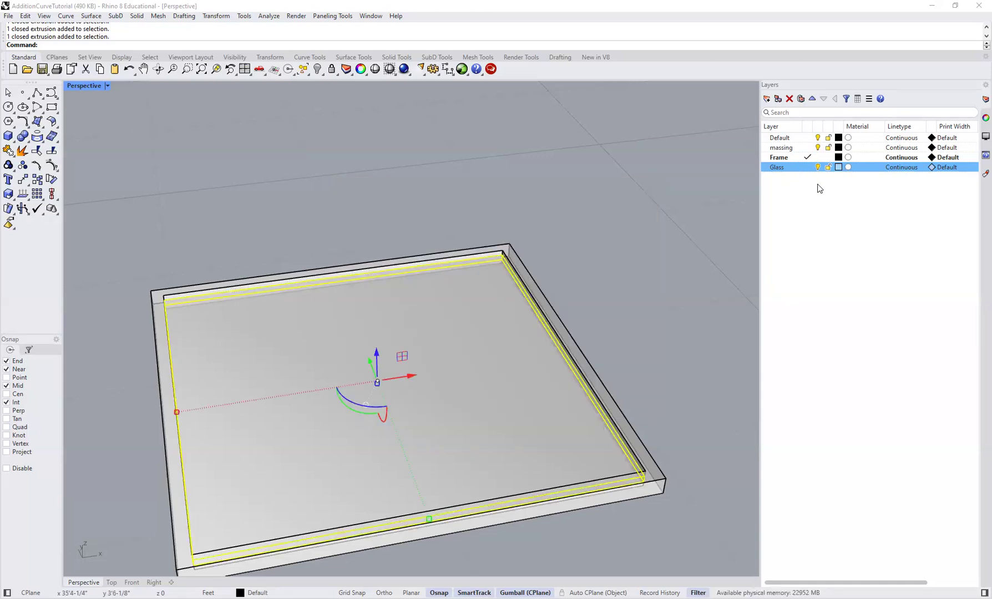
pyautogui.rightClick(798, 167)
pyautogui.click(832, 215)
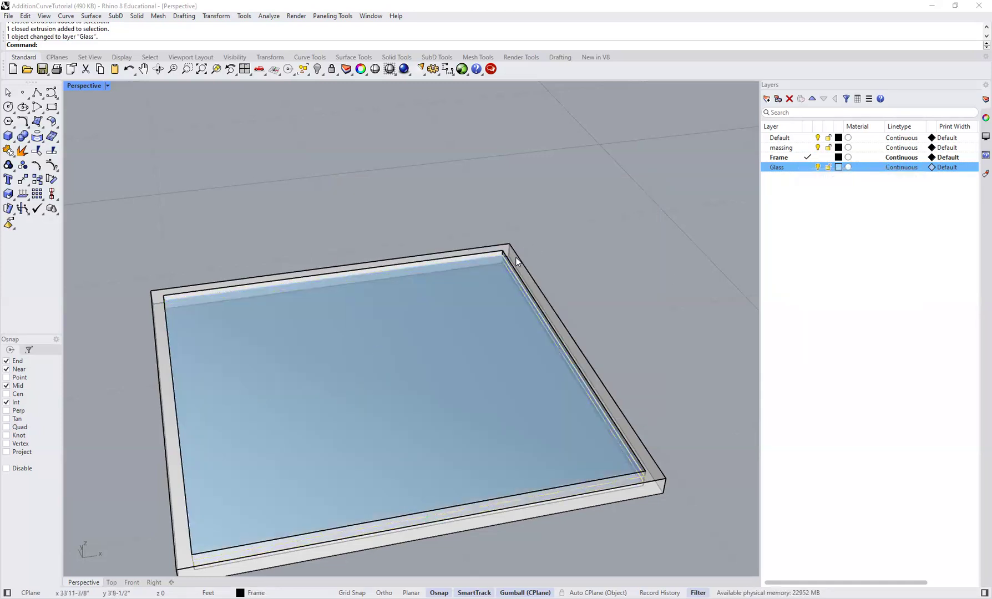
# - Change the frame's object layer to Frame and make Default the current layer
pyautogui.click(516, 261)
pyautogui.rightClick(797, 159)
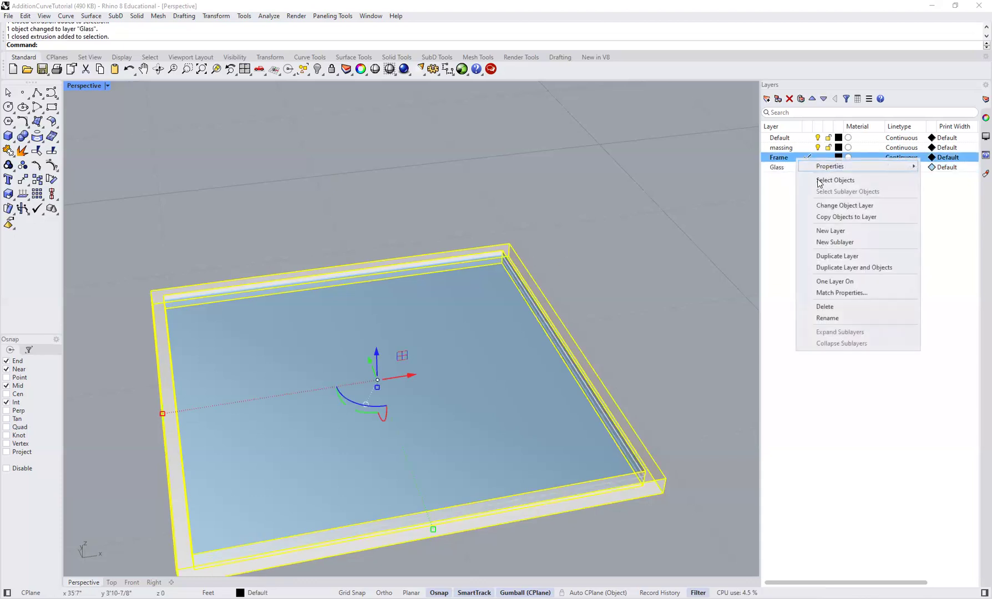
pyautogui.click(822, 206)
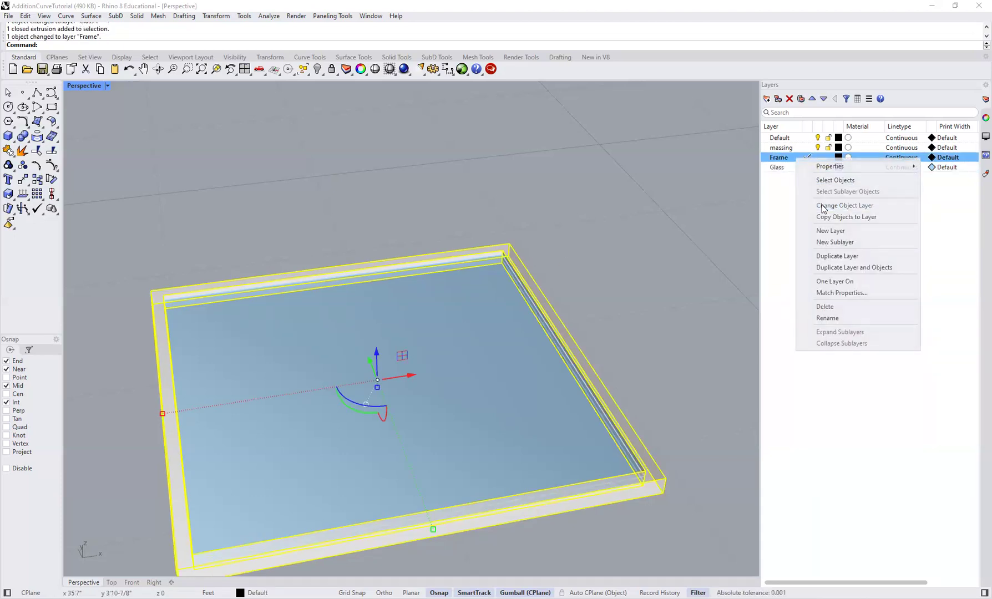
pyautogui.click(805, 139)
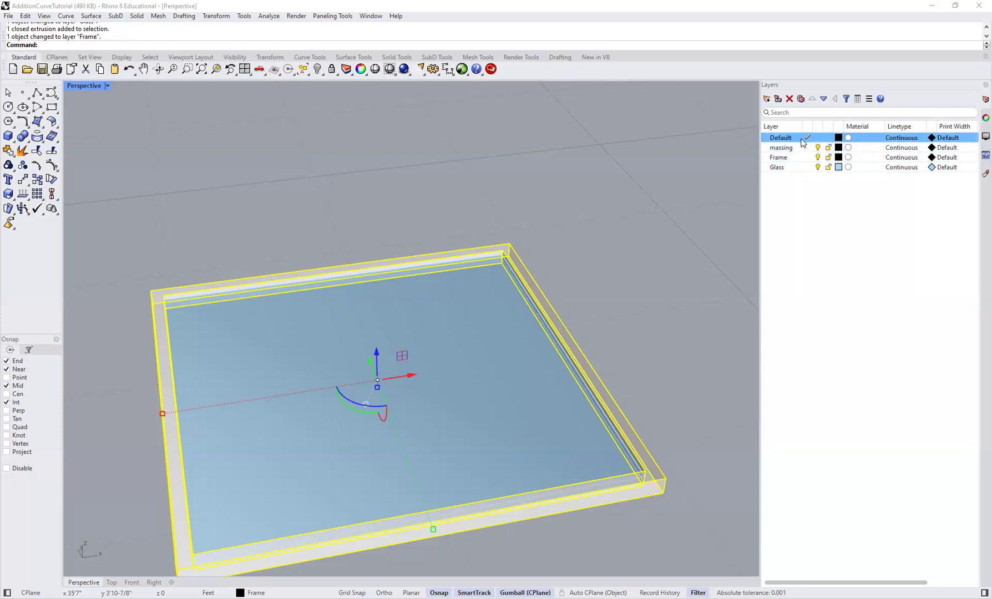
pyautogui.click(621, 237)
# - Group the glass pane and the frame into one window module and check that they select together
pyautogui.click(490, 248)
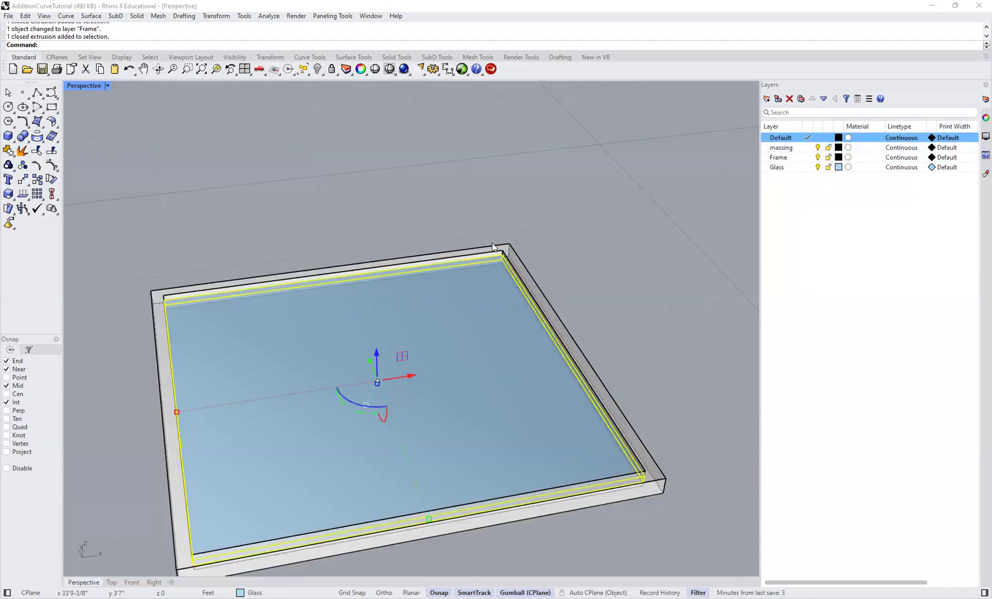
pyautogui.scroll(5, 490, 248)
pyautogui.keyDown('shift'); pyautogui.click(490, 249); pyautogui.keyUp('shift')
pyautogui.write('G')
pyautogui.press('Return')
pyautogui.click(482, 193)
pyautogui.click(478, 303)
pyautogui.scroll(-5, 479, 302)
pyautogui.click(429, 274)
pyautogui.scroll(-3, 421, 259)
pyautogui.scroll(3, 459, 352)
pyautogui.click(475, 388)
pyautogui.click(423, 247)
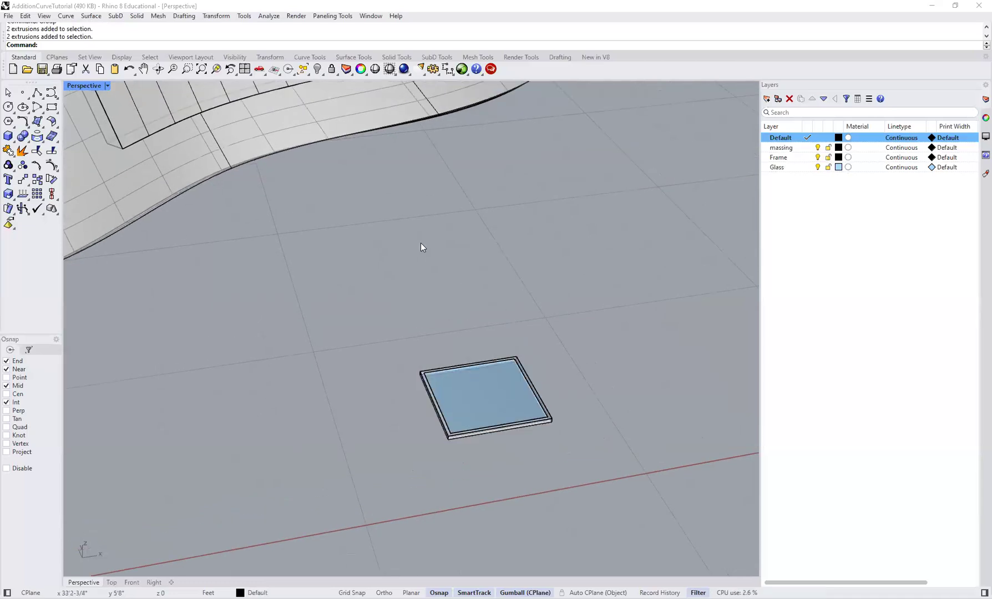
# - Set the Perspective viewport to Shaded display with the curved wall in view, and show the Help panel
pyautogui.keyDown('shift'); pyautogui.moveTo(421, 242); pyautogui.dragTo(446, 327, button='right'); pyautogui.keyUp('shift')
pyautogui.scroll(-4, 447, 329)
pyautogui.keyDown('shift'); pyautogui.moveTo(461, 393); pyautogui.dragTo(479, 477, button='right'); pyautogui.keyUp('shift')
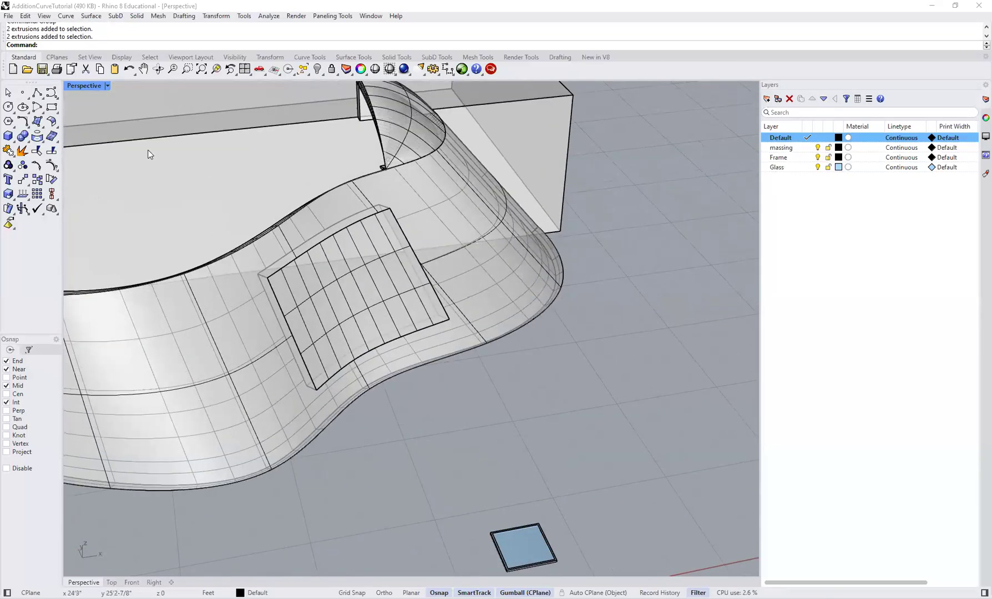
pyautogui.click(107, 86)
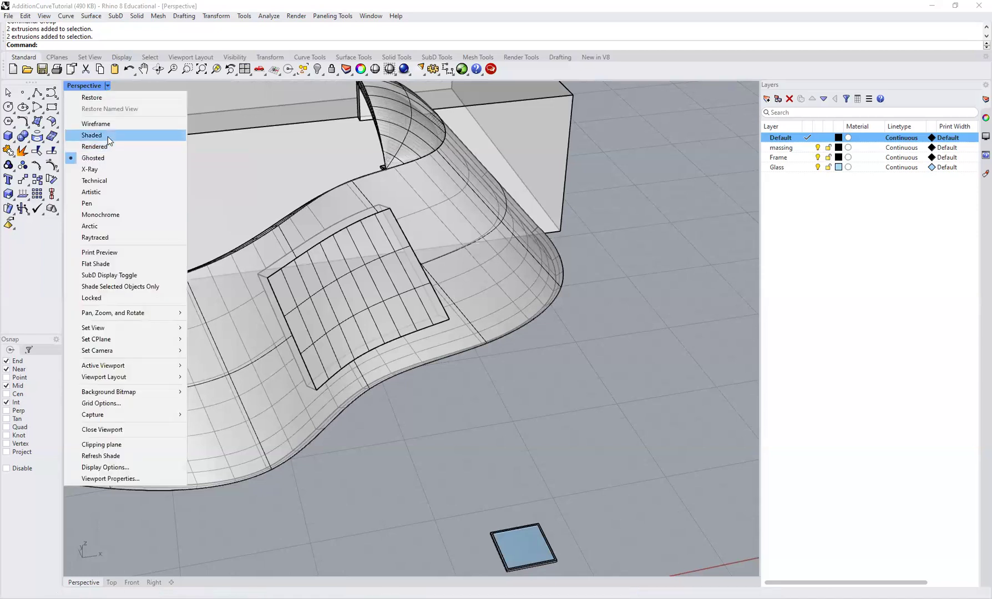
pyautogui.click(107, 137)
pyautogui.keyDown('shift'); pyautogui.moveTo(351, 272); pyautogui.dragTo(327, 222, button='right'); pyautogui.keyUp('shift')
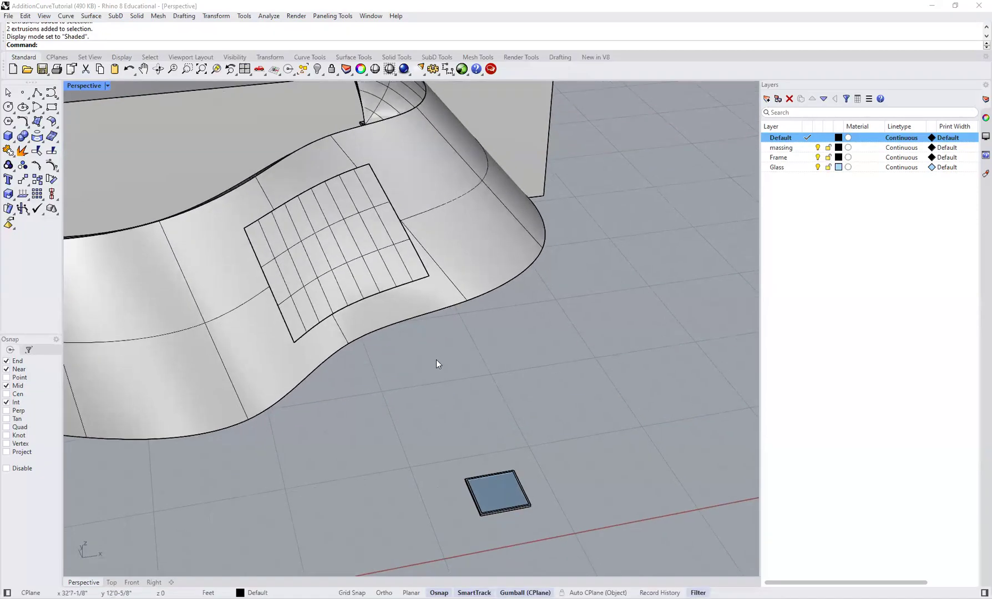
pyautogui.click(978, 153)
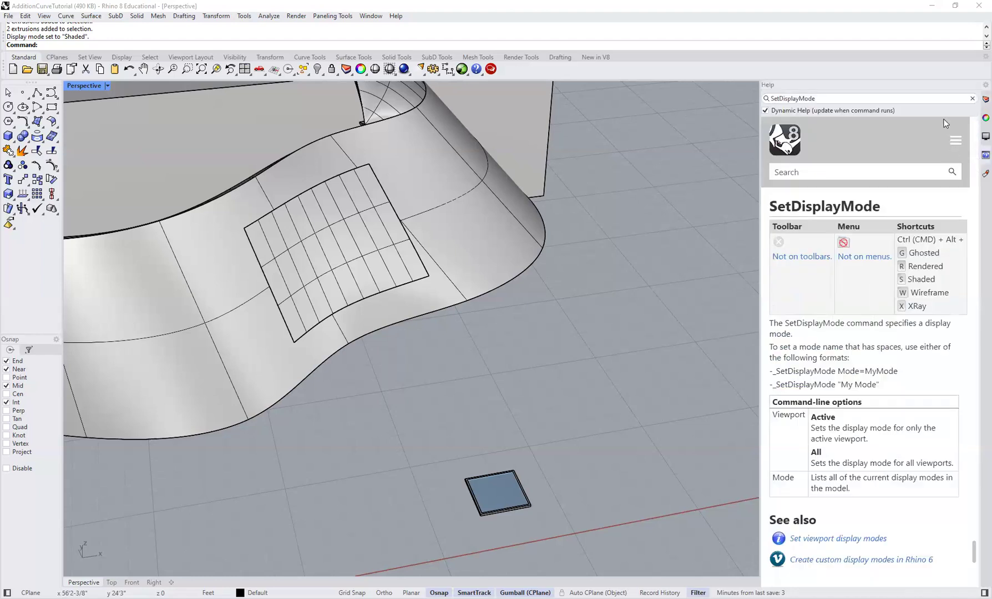
pyautogui.click(952, 99)
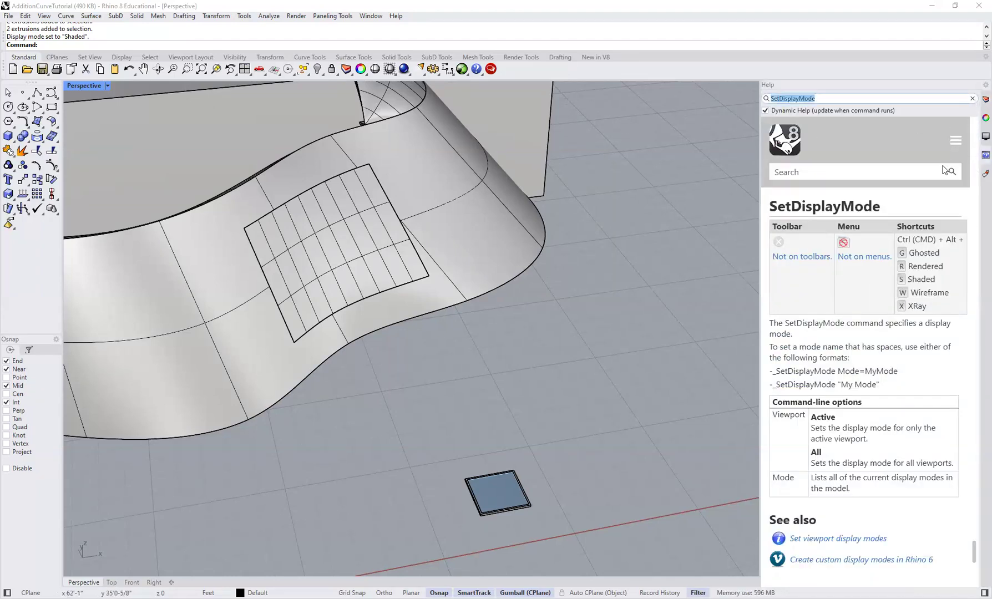
pyautogui.click(647, 220)
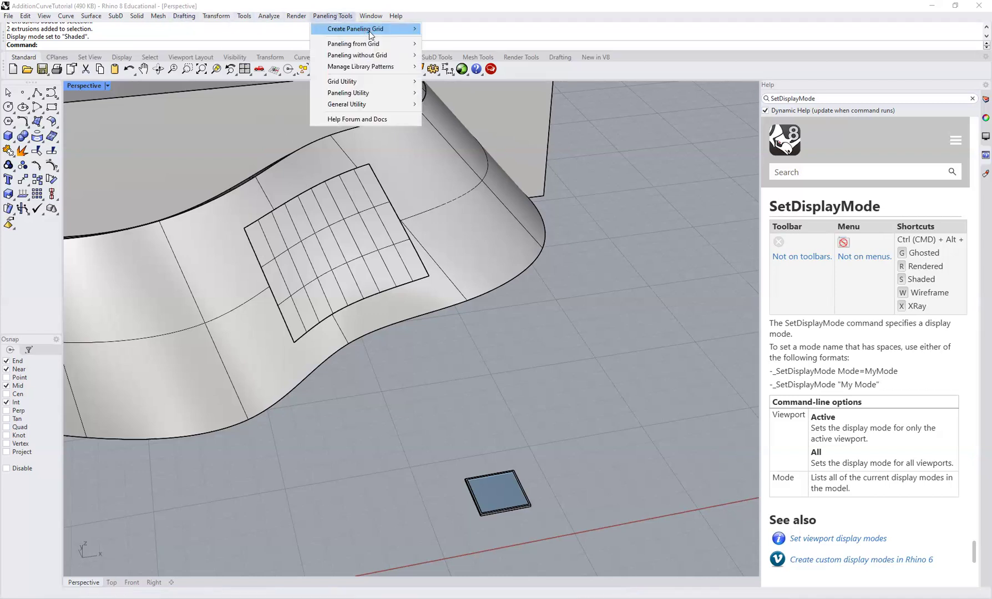
# - Start a Surface Domain Number paneling grid on the network surface in the curved wall's opening
pyautogui.moveTo(369, 31)
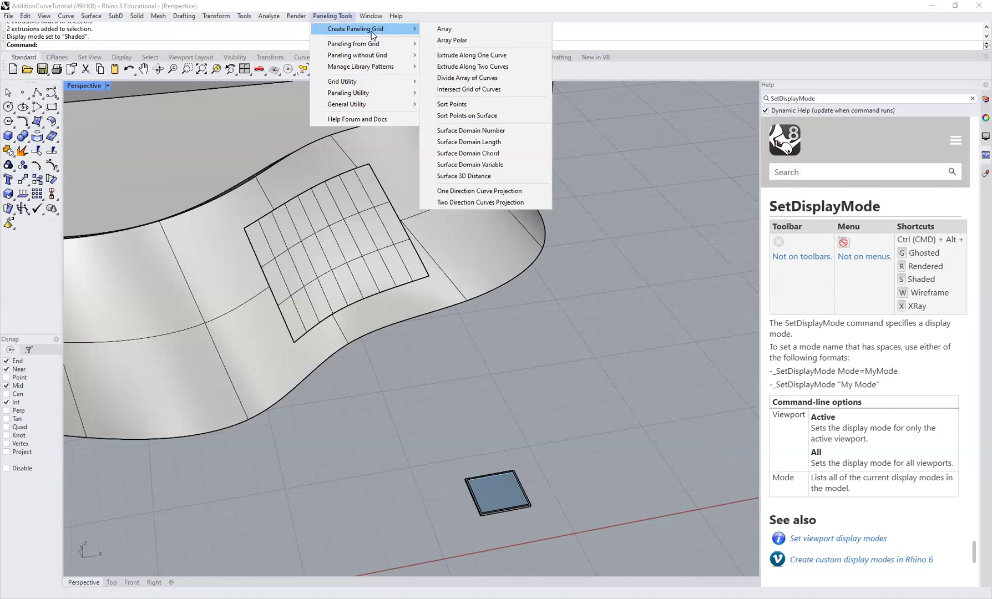
pyautogui.click(466, 131)
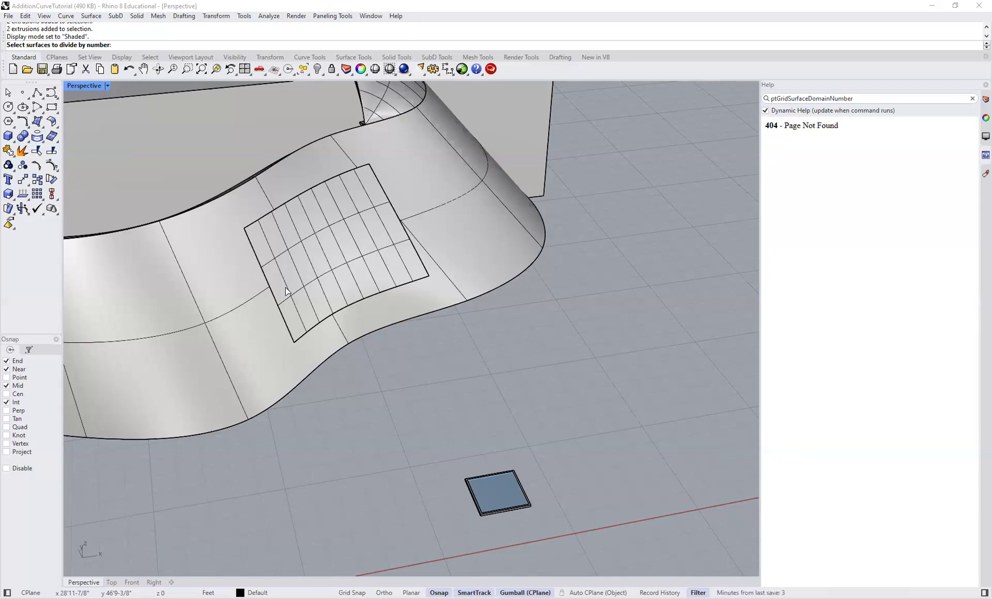
pyautogui.click(327, 261)
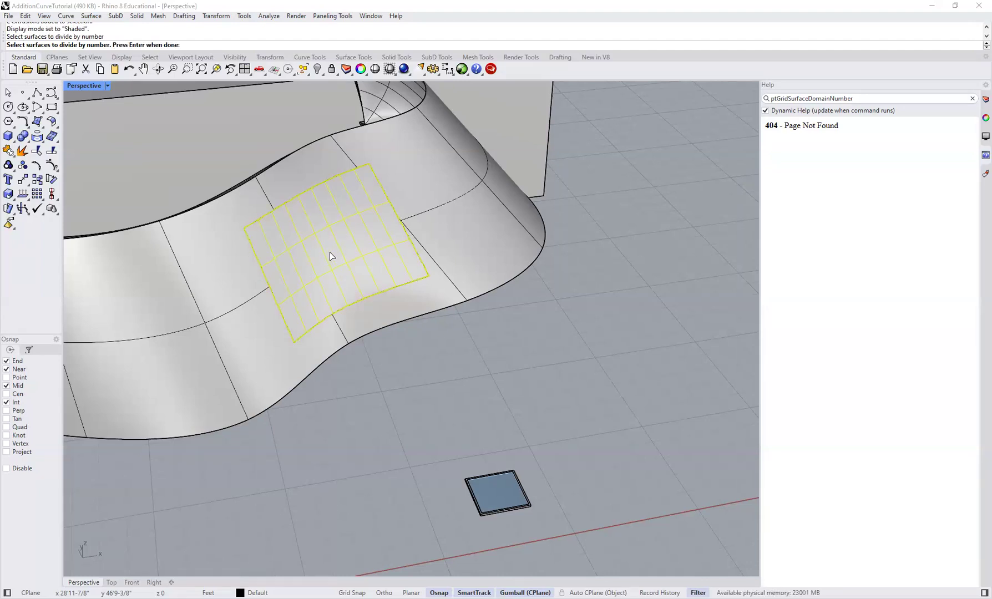
pyautogui.press('Return')
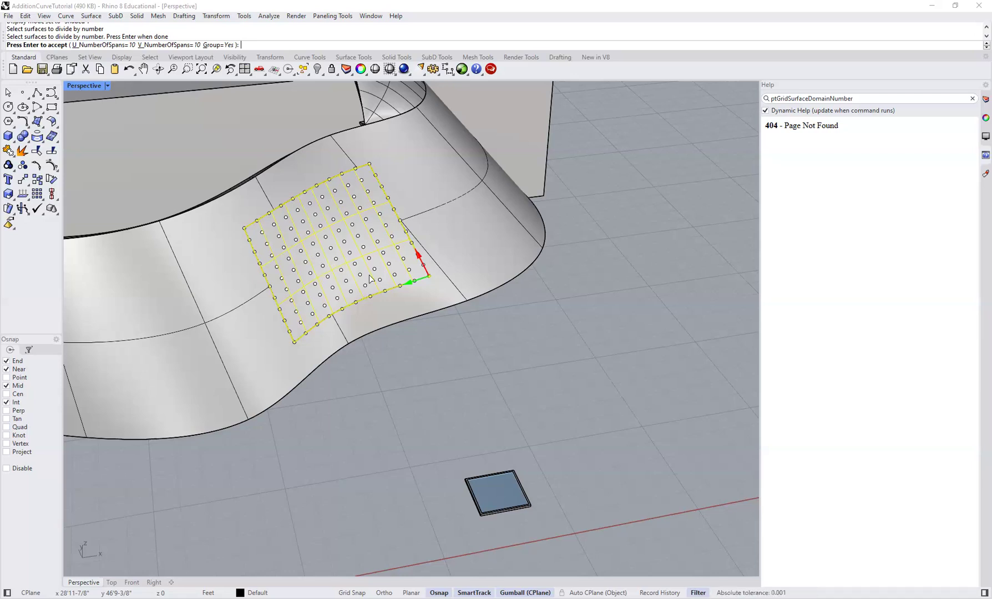
# - Set the paneling grid's number of spans to 5 in both the U and V directions
pyautogui.scroll(5, 296, 209)
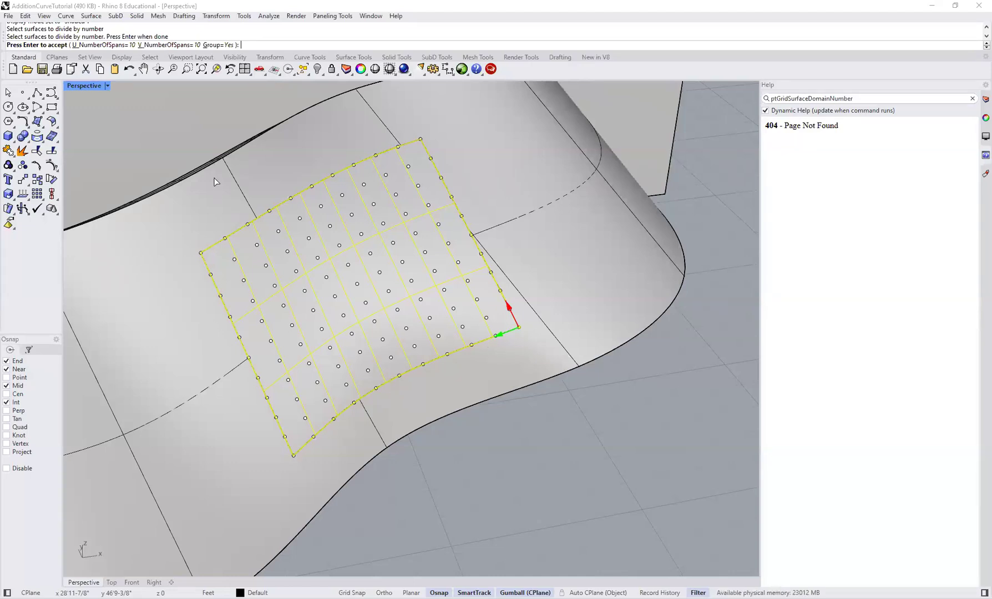
pyautogui.click(102, 46)
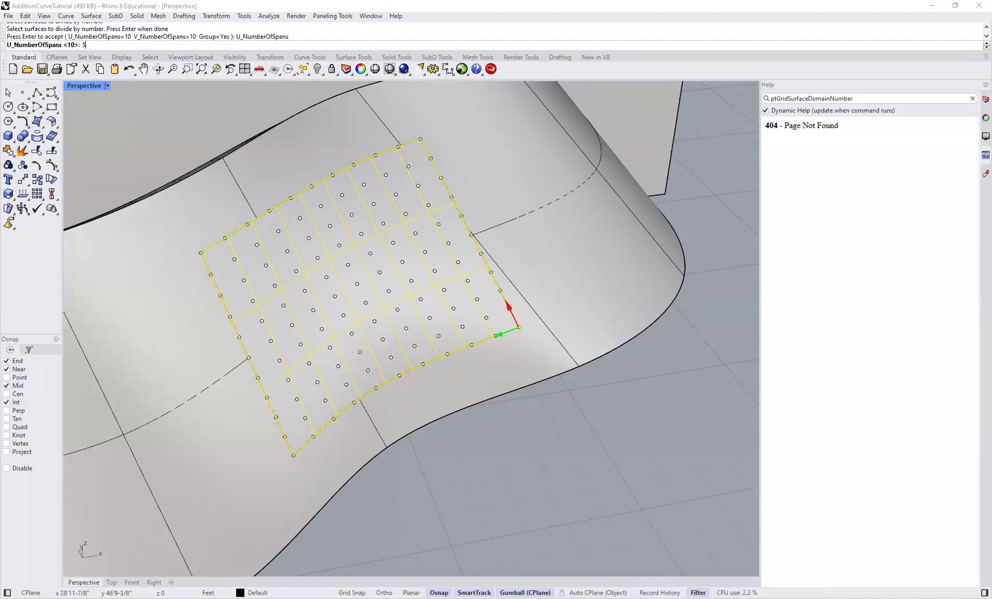
pyautogui.press('Return')
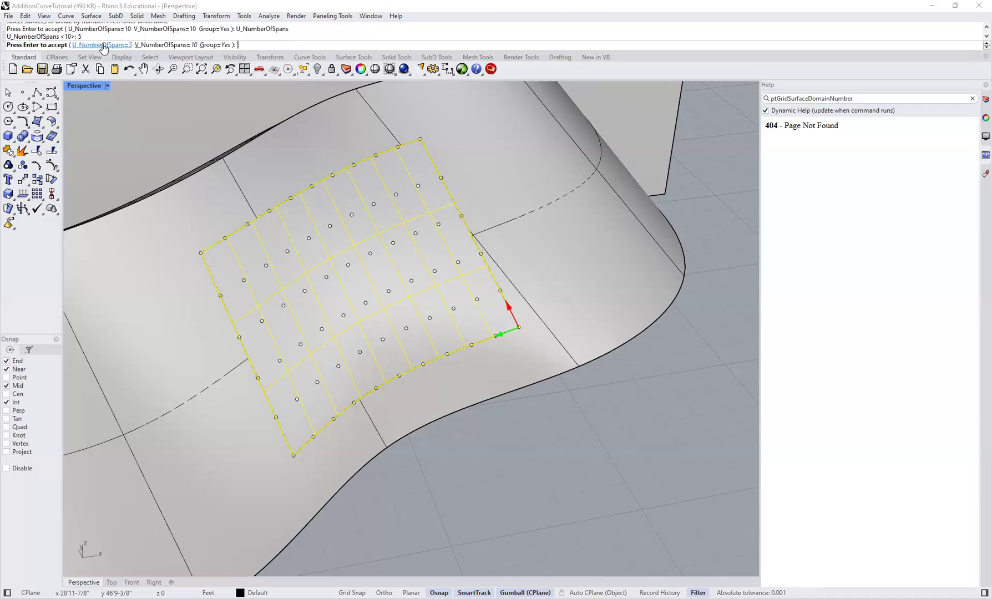
pyautogui.click(167, 45)
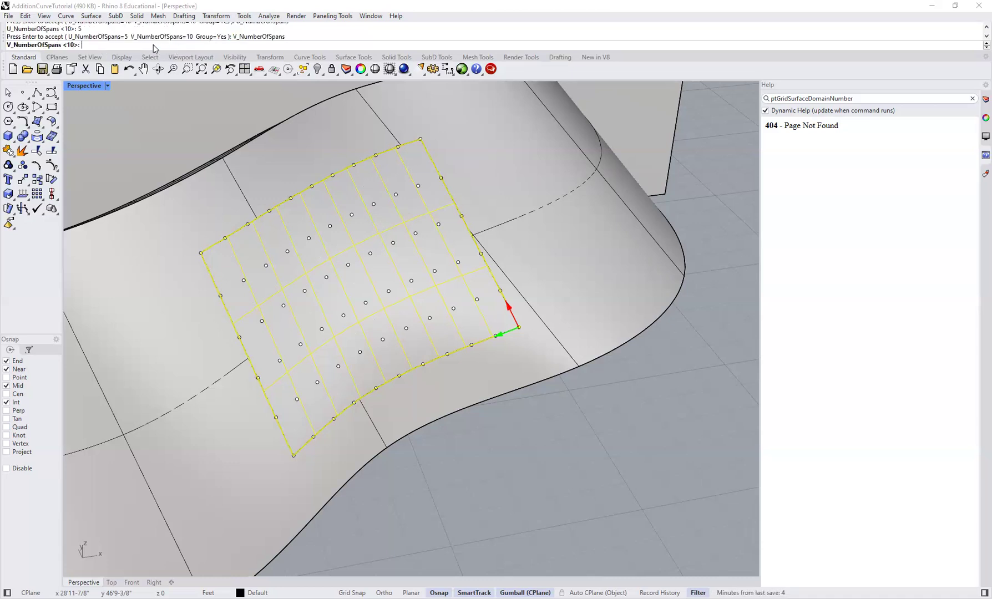
pyautogui.write('5')
pyautogui.press('Return')
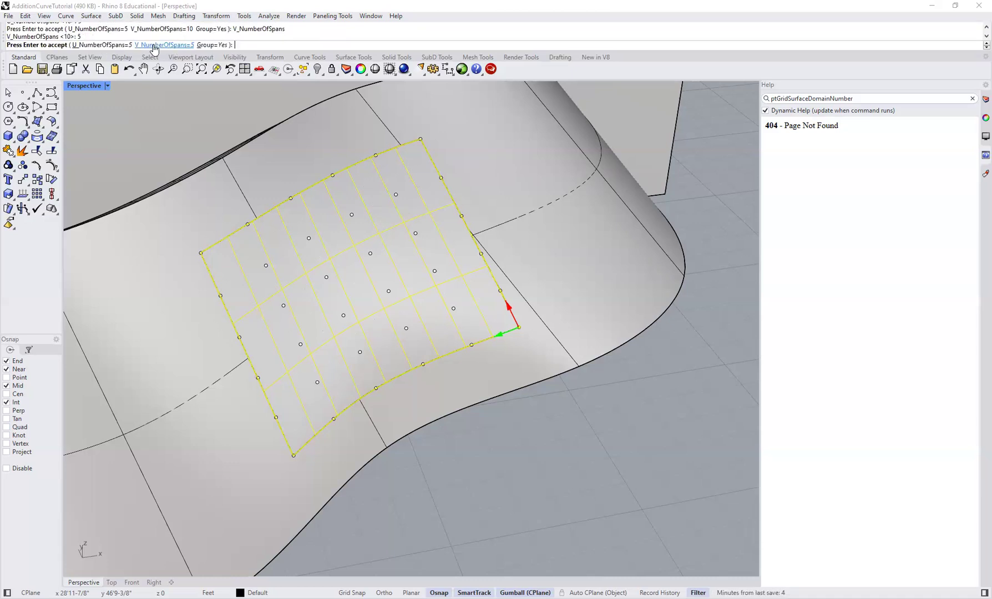
# - Change the paneling grid's U and V number of spans to 4 each
pyautogui.moveTo(317, 281); pyautogui.dragTo(272, 254, button='right')
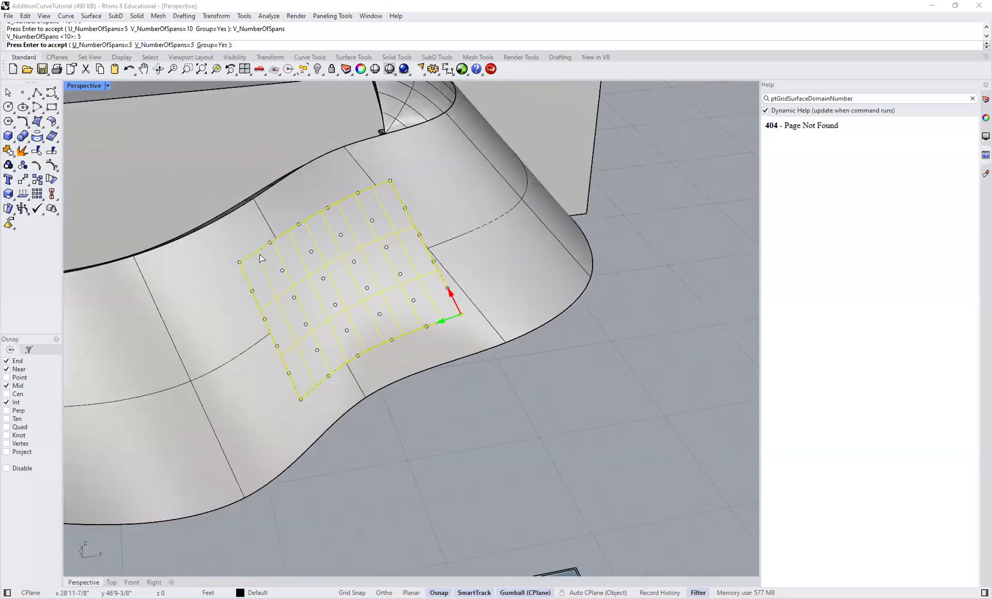
pyautogui.scroll(-3, 379, 210)
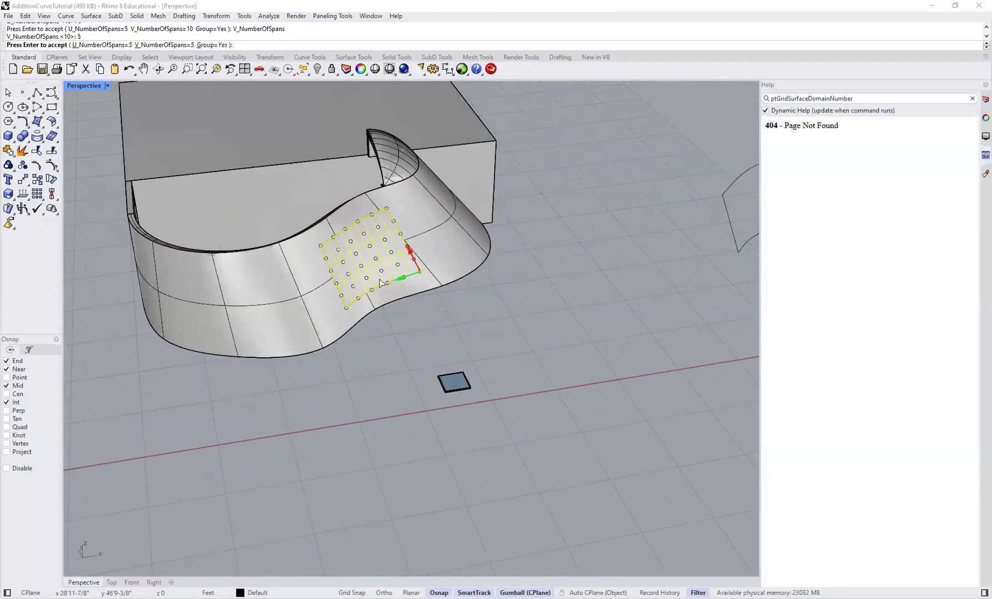
pyautogui.scroll(2, 370, 276)
pyautogui.moveTo(371, 276); pyautogui.dragTo(230, 128, button='right')
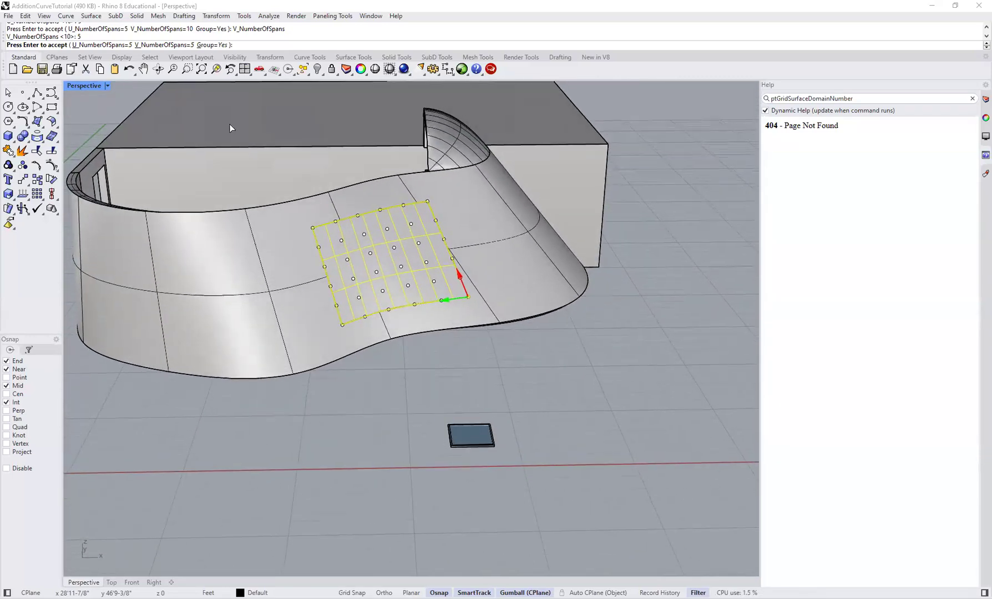
pyautogui.click(86, 44)
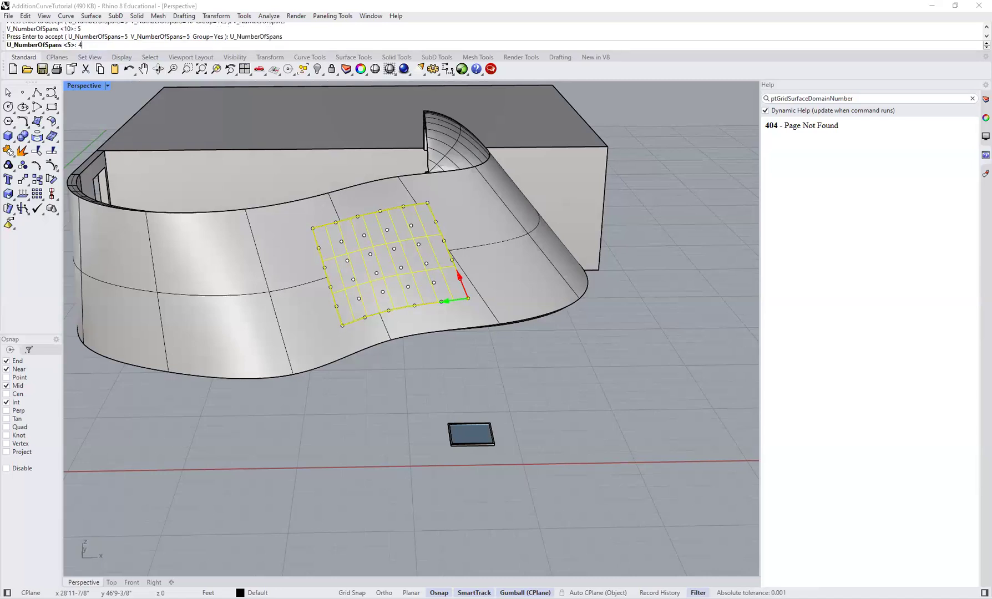
pyautogui.write('4')
pyautogui.press('Return')
pyautogui.click(132, 45)
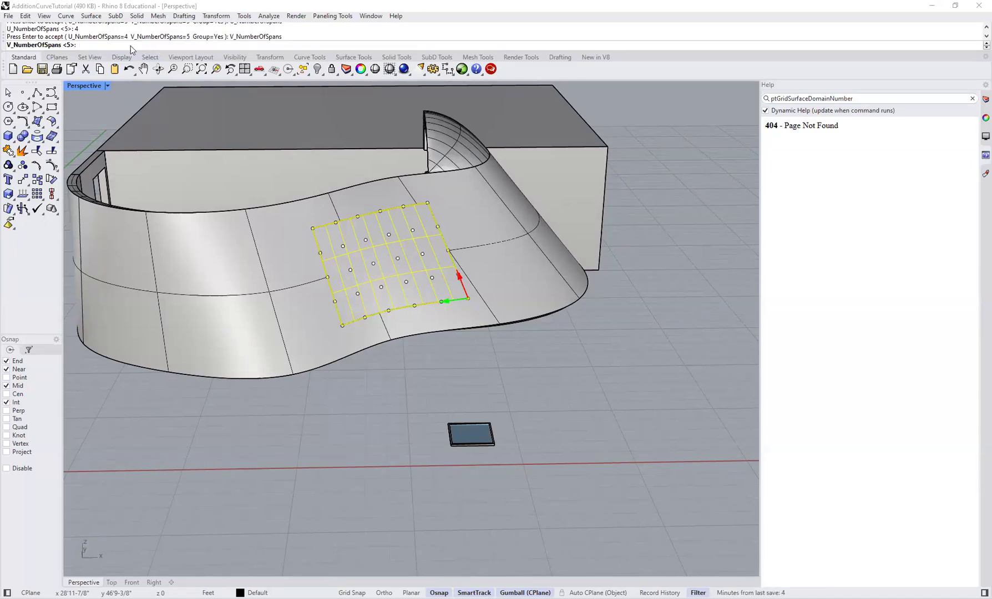
pyautogui.write('4')
pyautogui.press('Return')
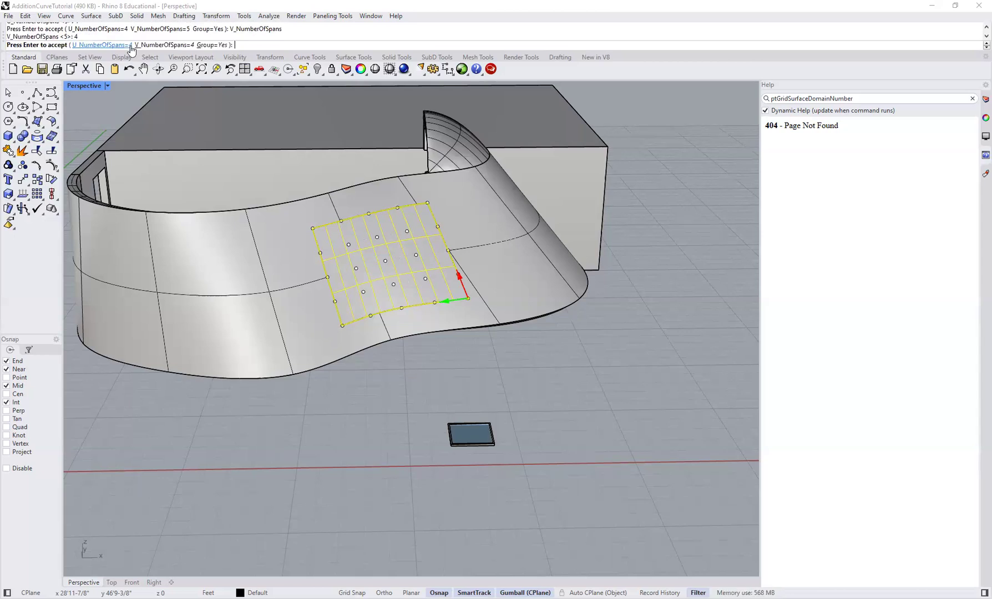
# - Inspect the grid preview on the curved wall, accept the grid settings, and deselect the resulting grid points
pyautogui.scroll(4, 420, 228)
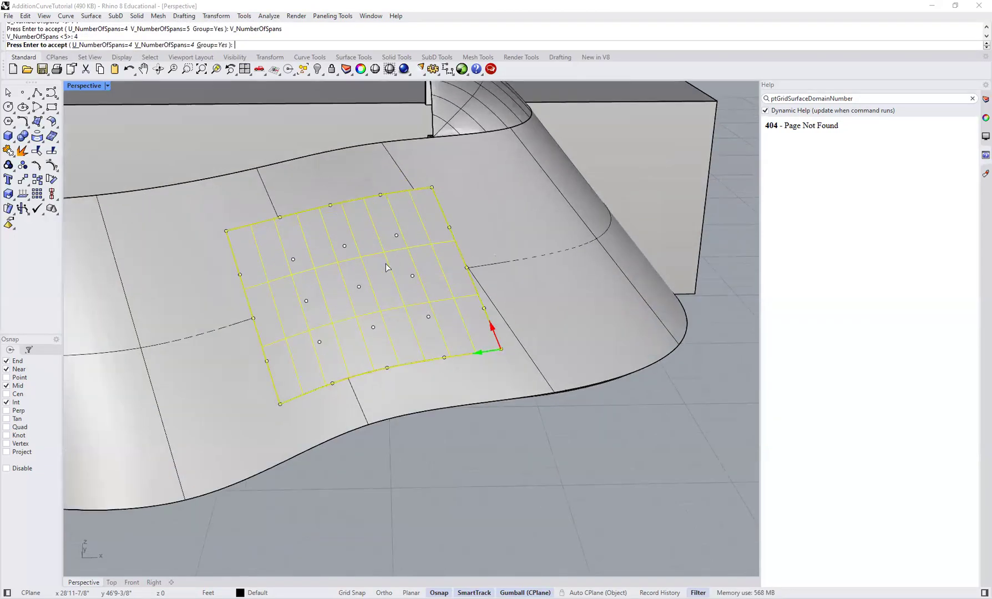
pyautogui.scroll(-8, 386, 268)
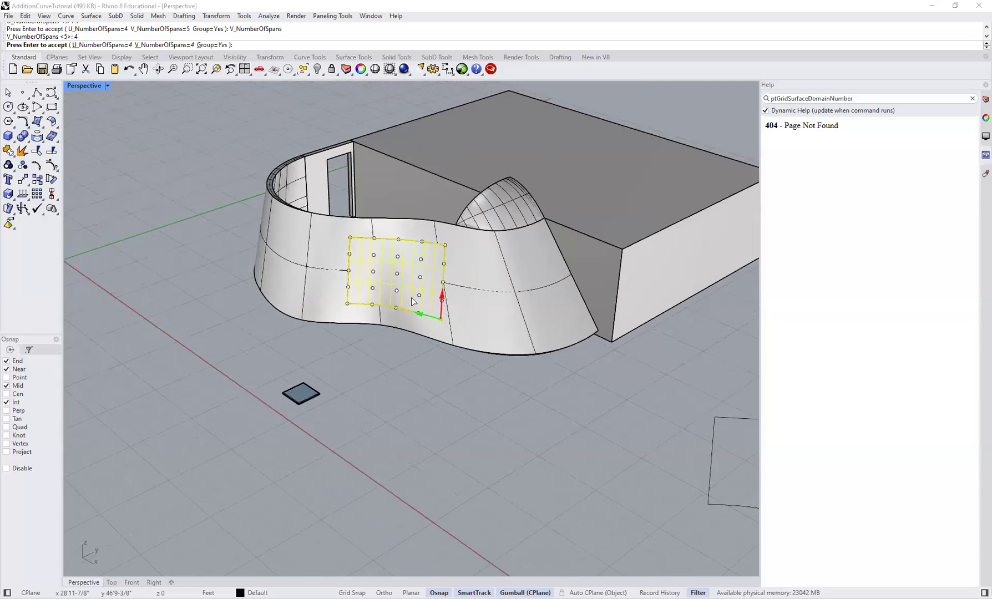
pyautogui.moveTo(402, 304); pyautogui.dragTo(432, 304, button='right')
pyautogui.scroll(2, 340, 317)
pyautogui.keyDown('shift'); pyautogui.moveTo(345, 314); pyautogui.dragTo(350, 240, button='right'); pyautogui.keyUp('shift')
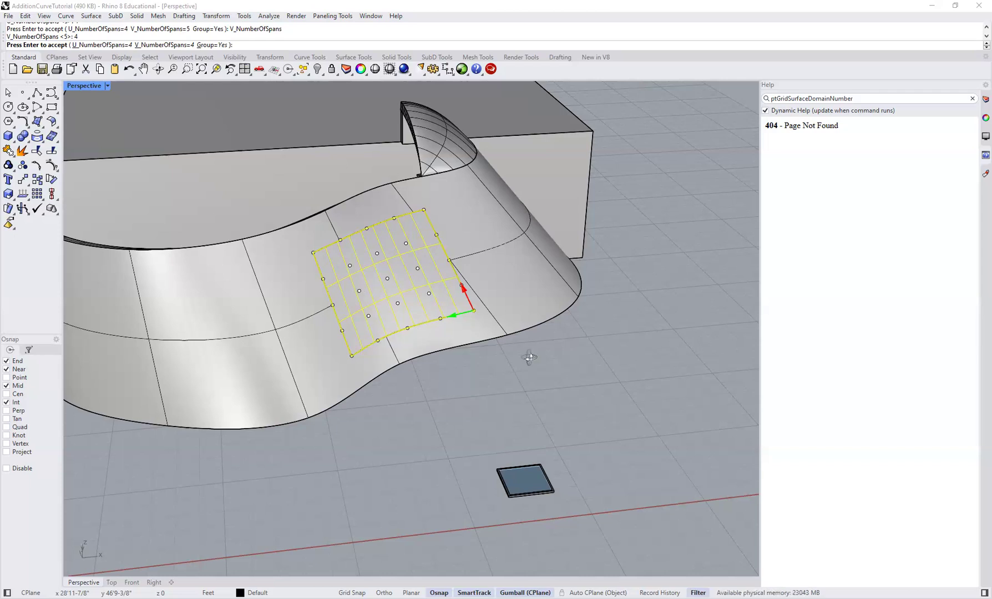
pyautogui.press('Return')
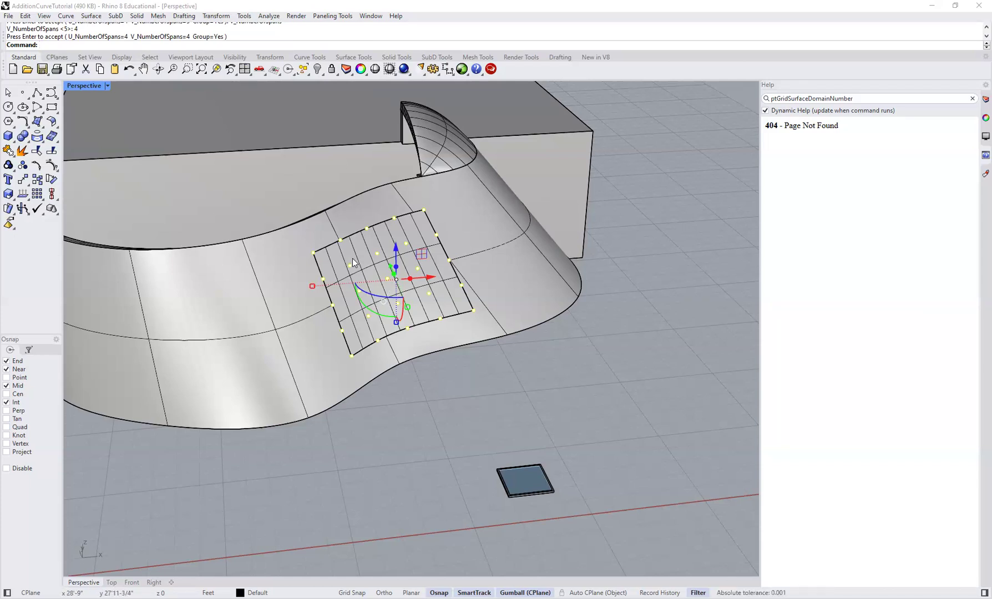
pyautogui.click(520, 416)
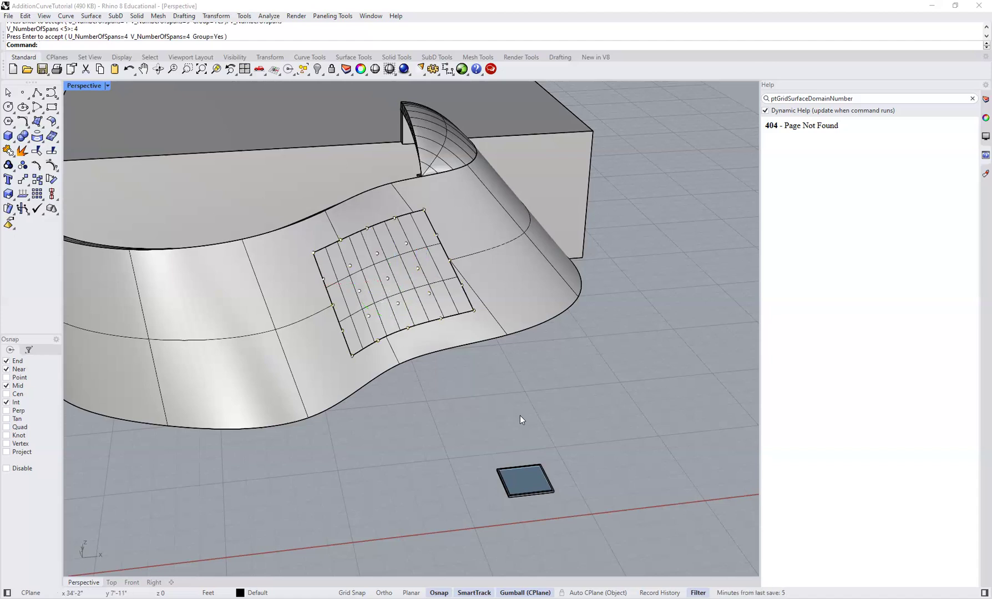
# - Start Orient 2D/3D module to Grid with the grouped framed window as the module object
pyautogui.click(335, 17)
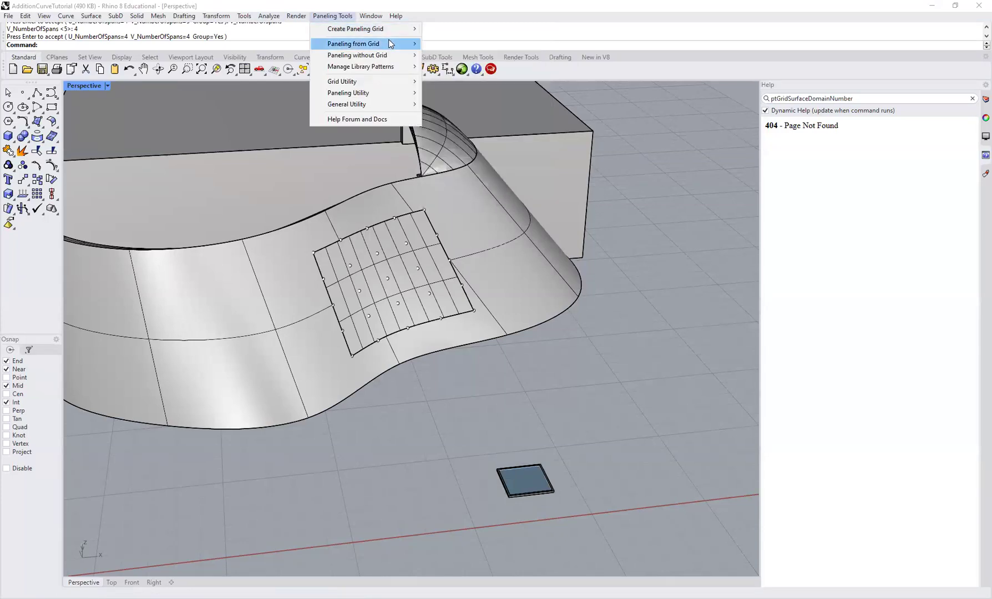
pyautogui.moveTo(391, 44)
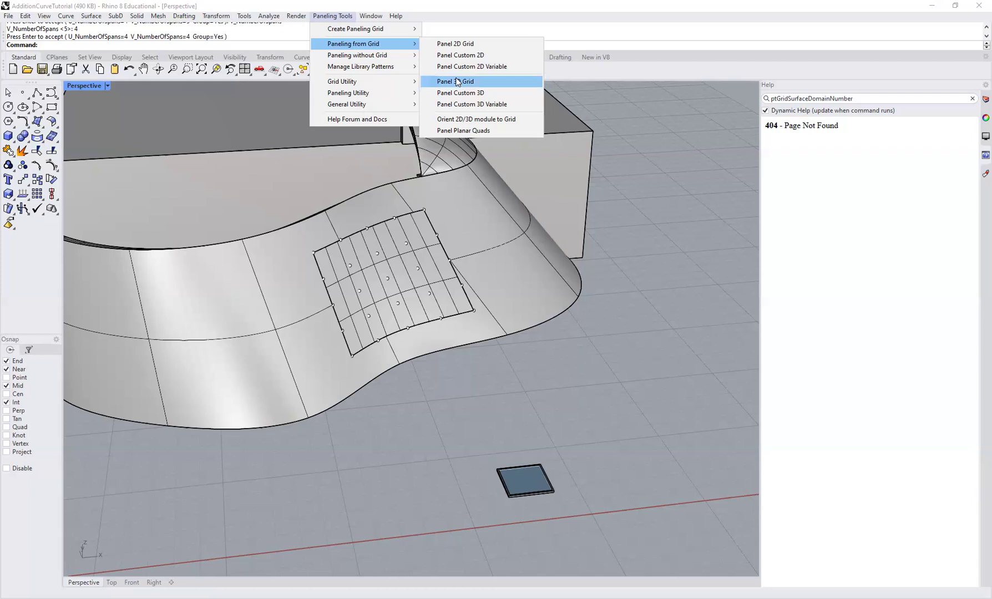
pyautogui.click(487, 122)
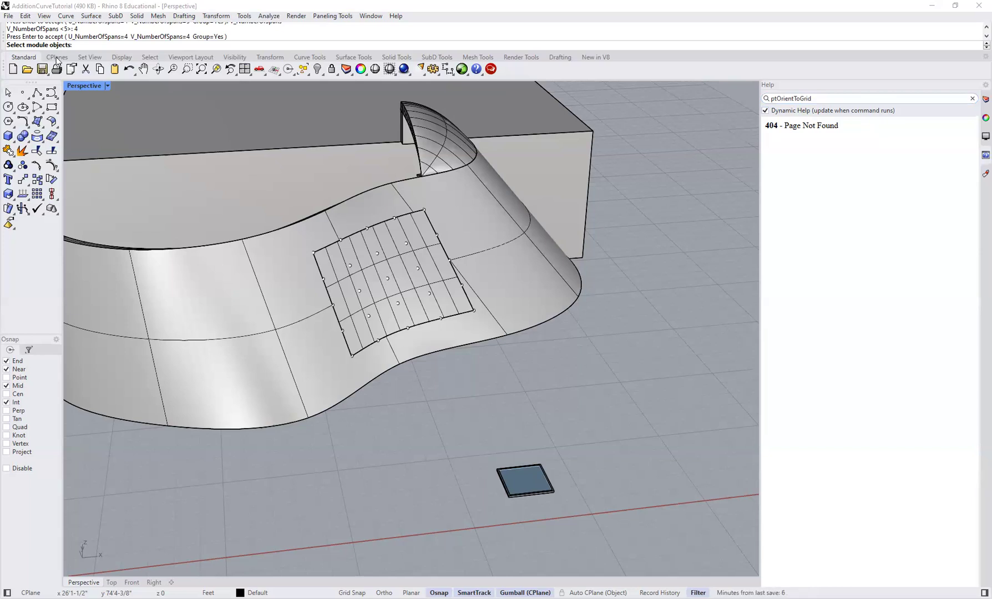
pyautogui.click(523, 480)
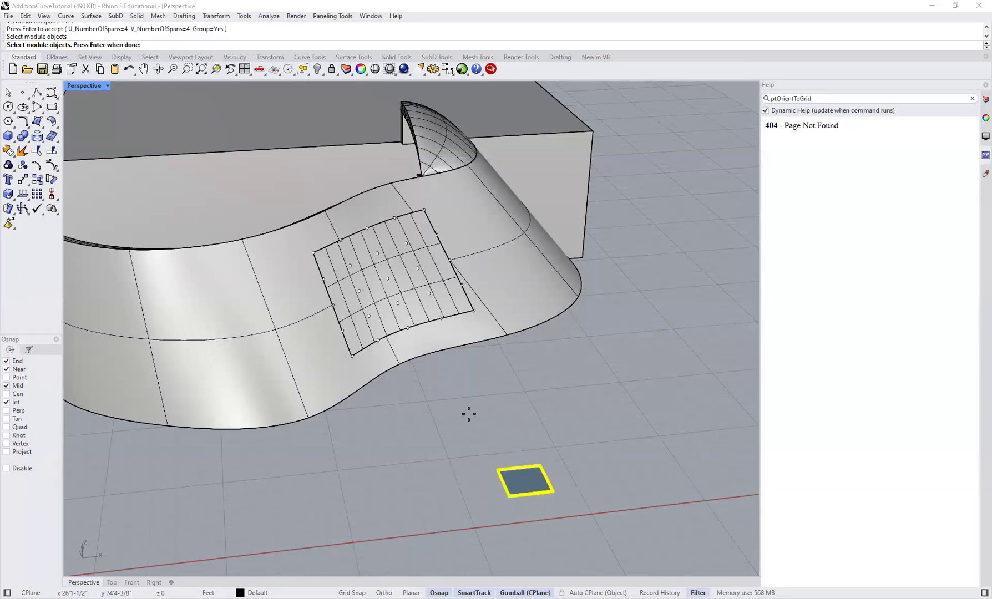
pyautogui.press('Return')
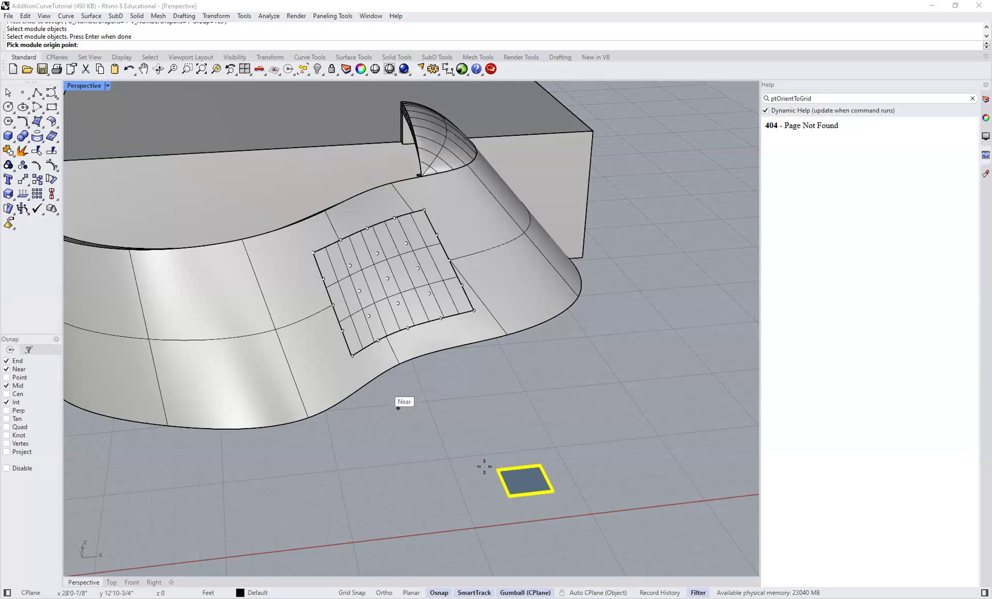
# - Define the module's origin at its lower front-left corner, with x and y direction points at the two adjacent lower corners
pyautogui.scroll(-3, 472, 449)
pyautogui.scroll(10, 477, 488)
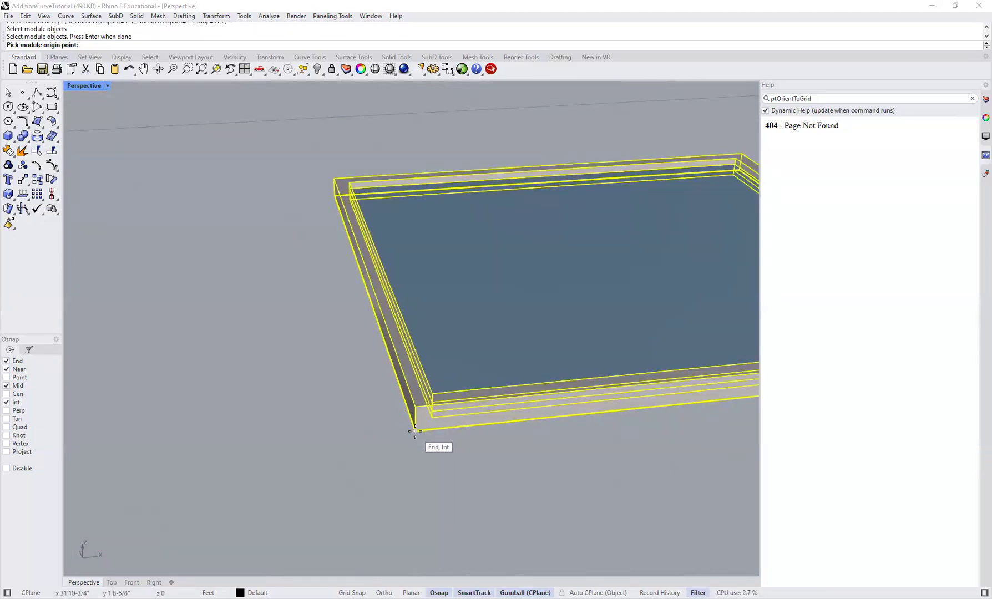
pyautogui.click(415, 431)
pyautogui.scroll(-4, 350, 434)
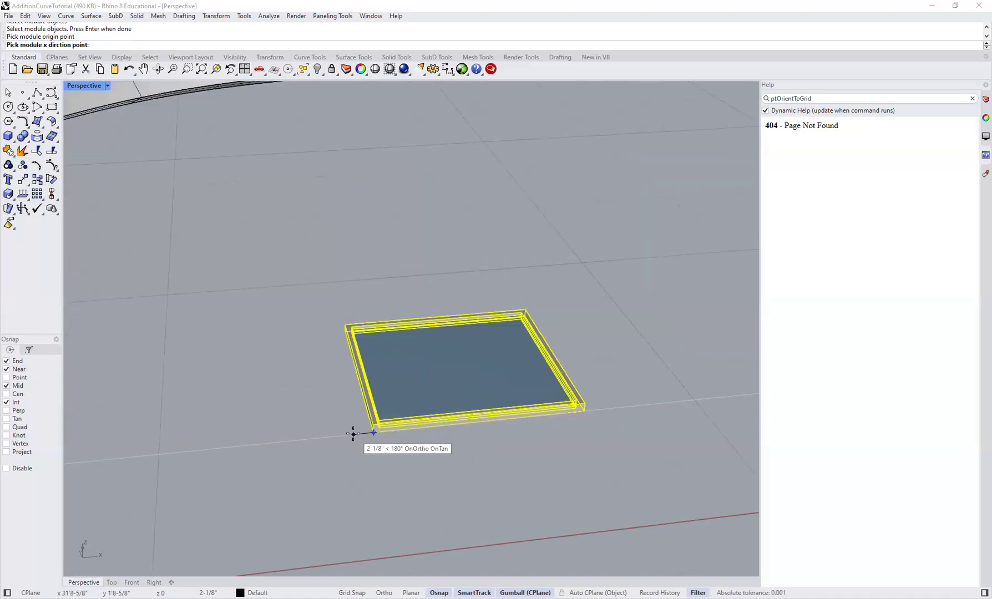
pyautogui.click(509, 415)
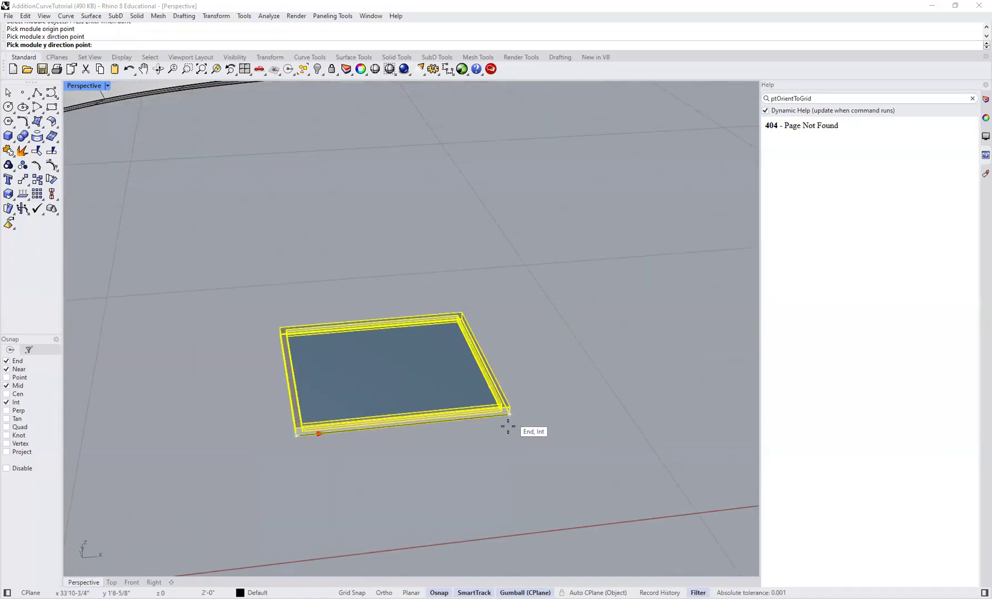
pyautogui.scroll(6, 279, 335)
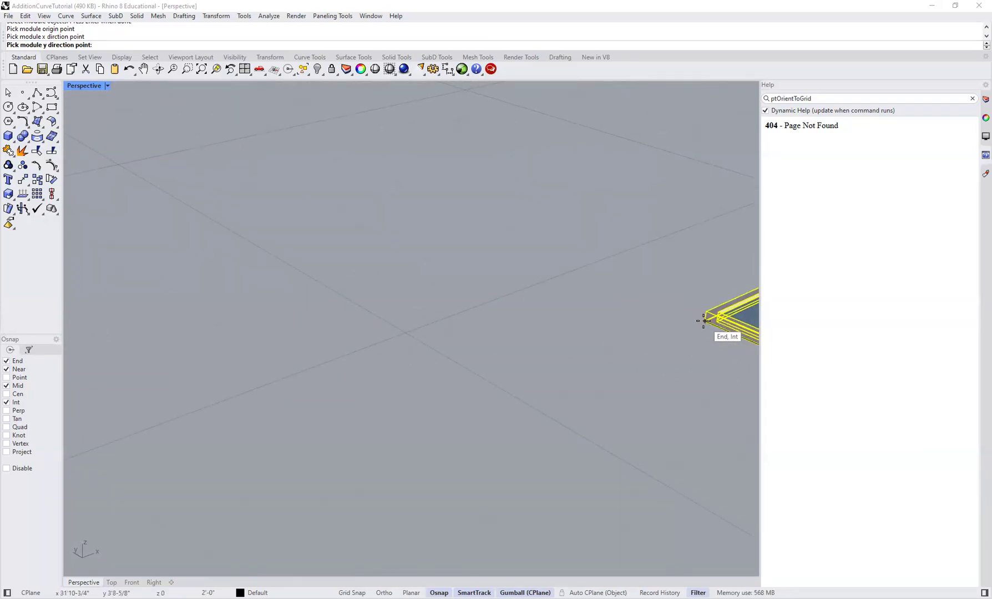
pyautogui.click(703, 318)
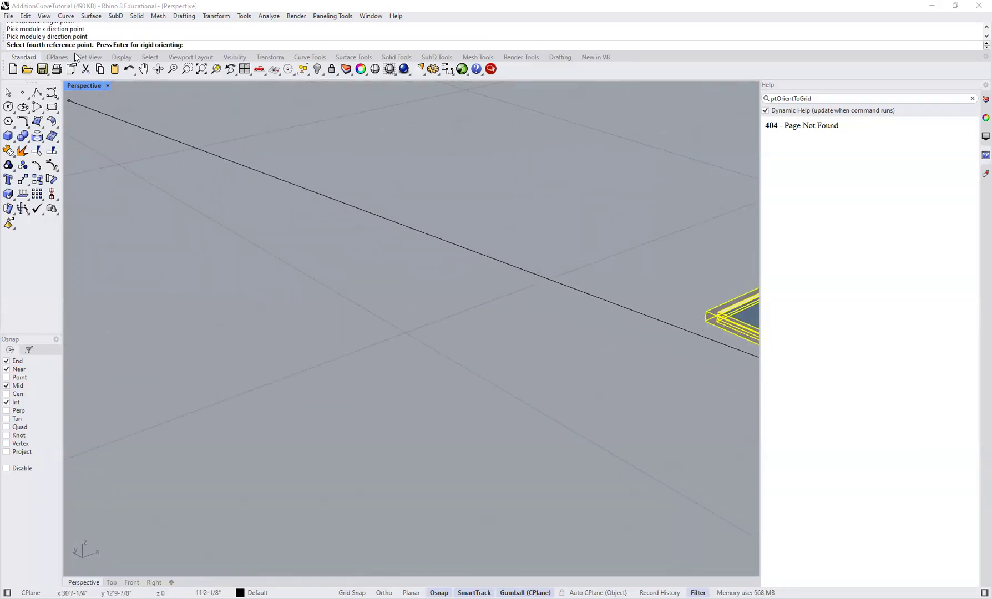
# - Set the module's fourth reference point at the lower corner diagonally opposite its origin
pyautogui.scroll(-7, 318, 280)
pyautogui.scroll(3, 568, 306)
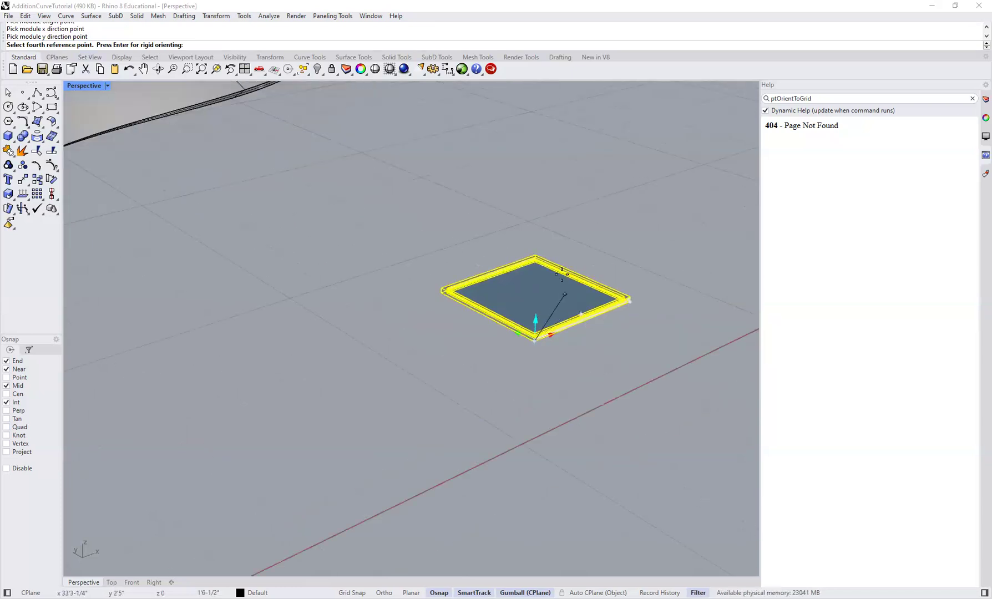
pyautogui.moveTo(537, 291); pyautogui.dragTo(360, 260, button='right')
pyautogui.scroll(5, 360, 261)
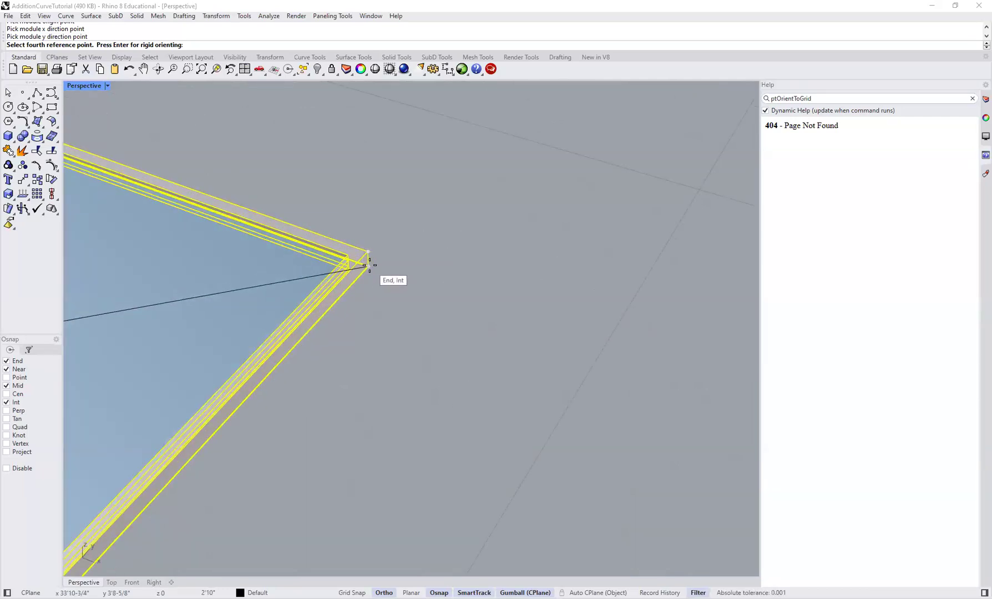
pyautogui.click(369, 267)
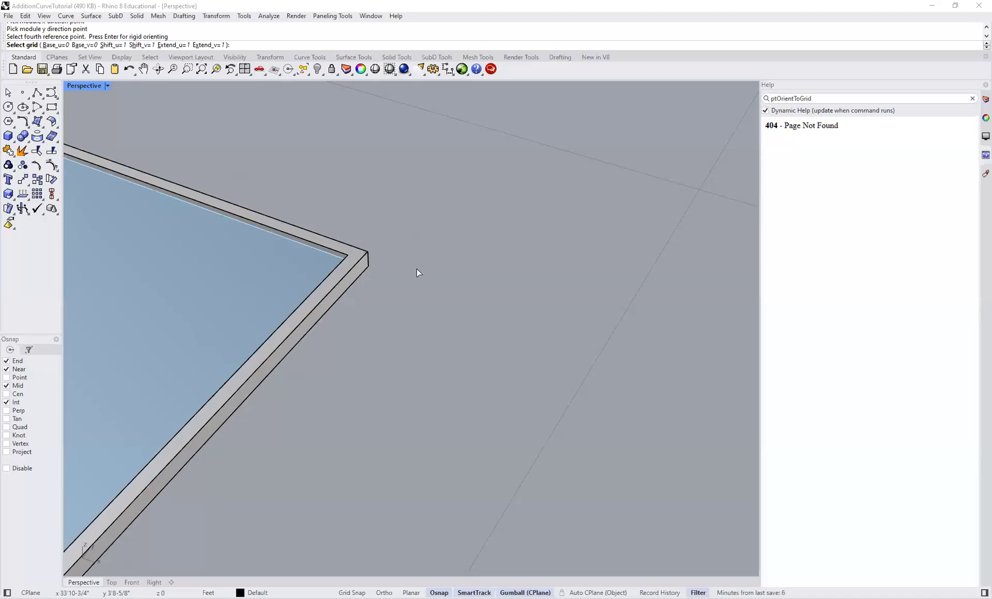
# - Panel the window module onto the 4 by 4 grid points on the curved wall, using the network surface as base surface
pyautogui.scroll(-5, 417, 268)
pyautogui.scroll(-3, 415, 267)
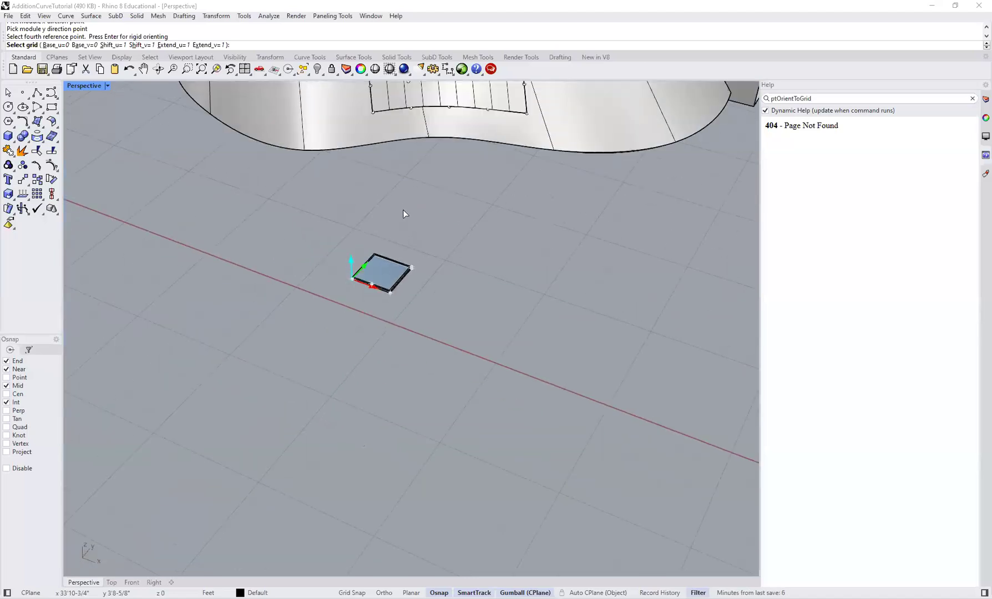
pyautogui.moveTo(372, 172); pyautogui.dragTo(385, 355, button='right')
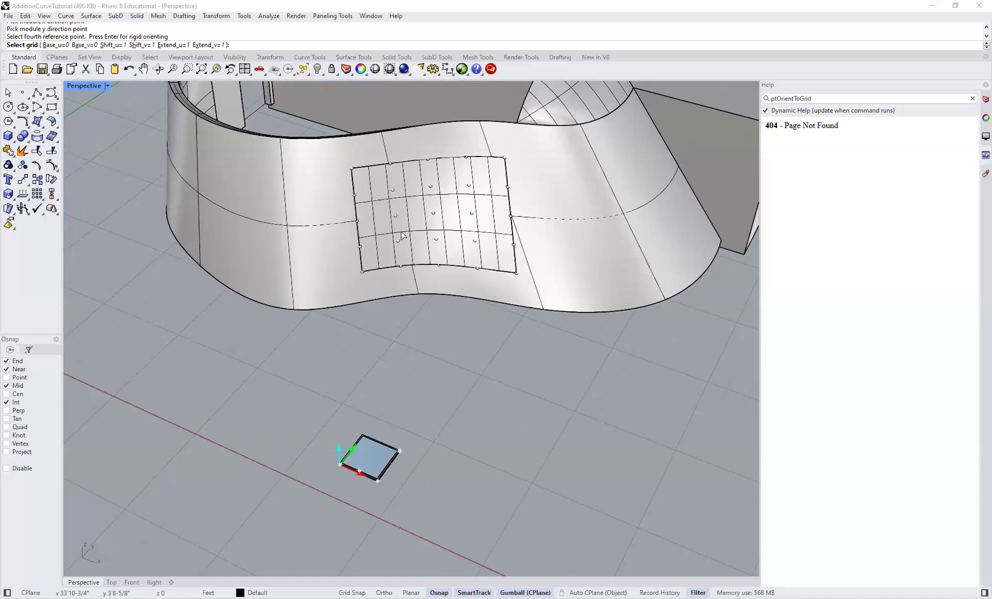
pyautogui.click(393, 193)
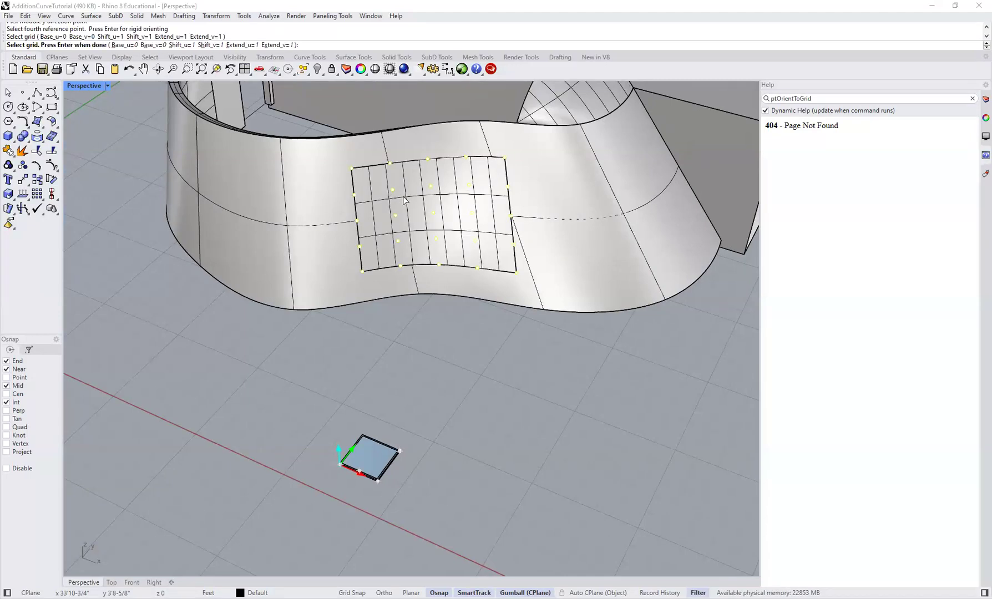
pyautogui.press('Return')
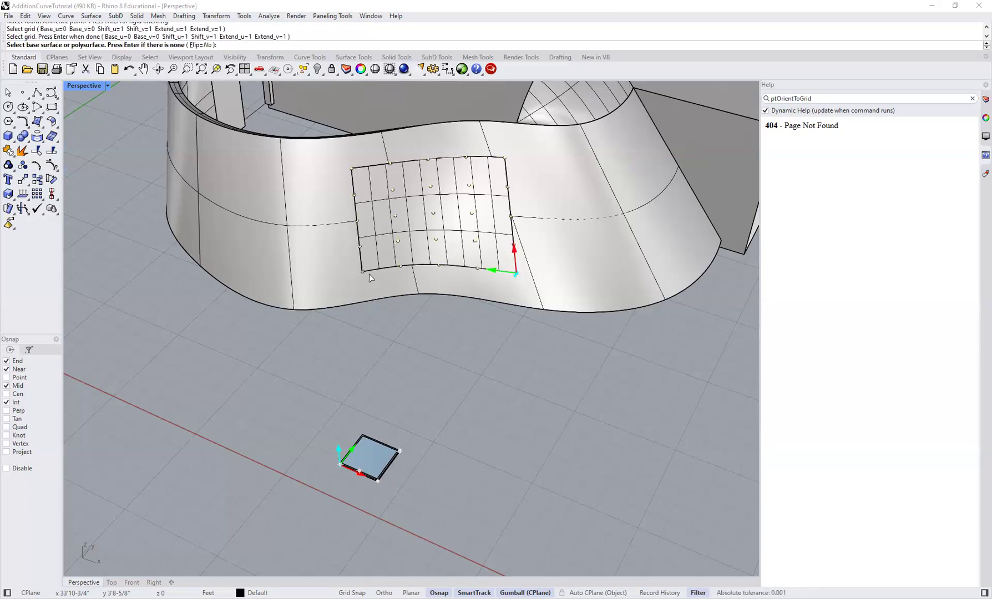
pyautogui.click(386, 219)
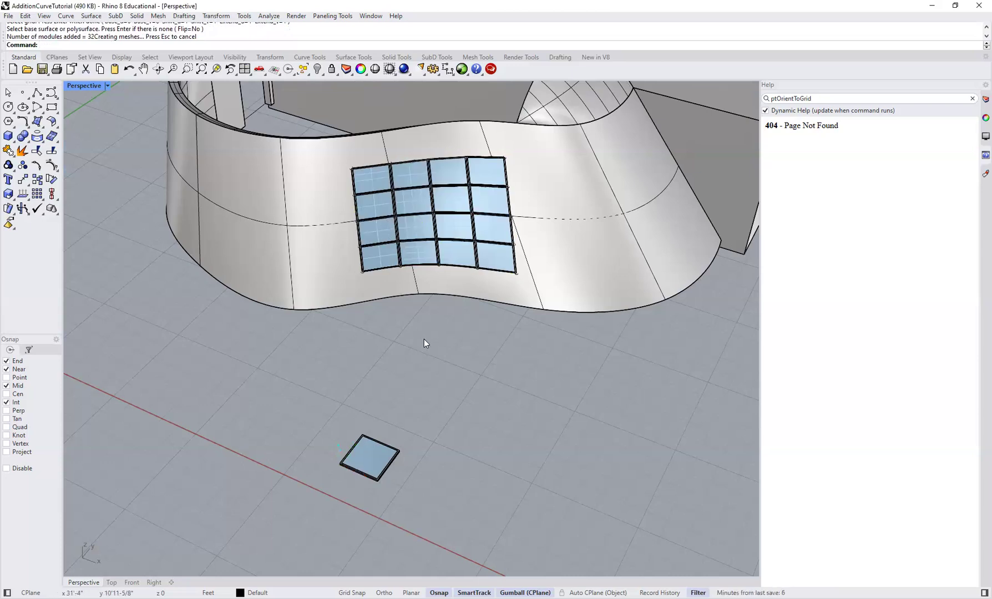
# - Examine the paneled window grid on the curved wall from several outside angles, checking how the panels follow the curve
pyautogui.scroll(2, 351, 235)
pyautogui.moveTo(350, 236); pyautogui.dragTo(432, 348, button='right')
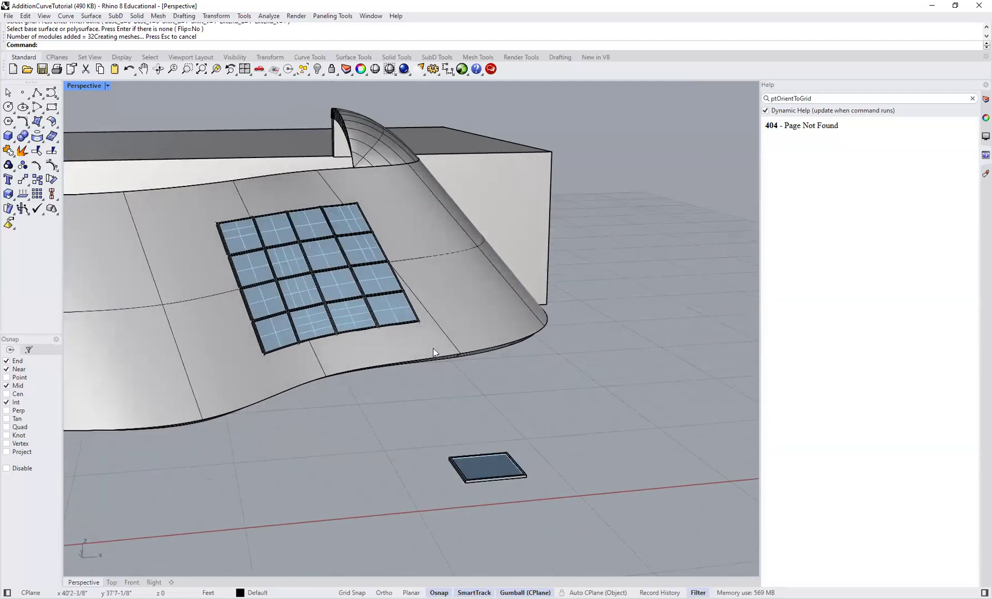
pyautogui.scroll(3, 310, 217)
pyautogui.hotkey('ctrl', 'a')
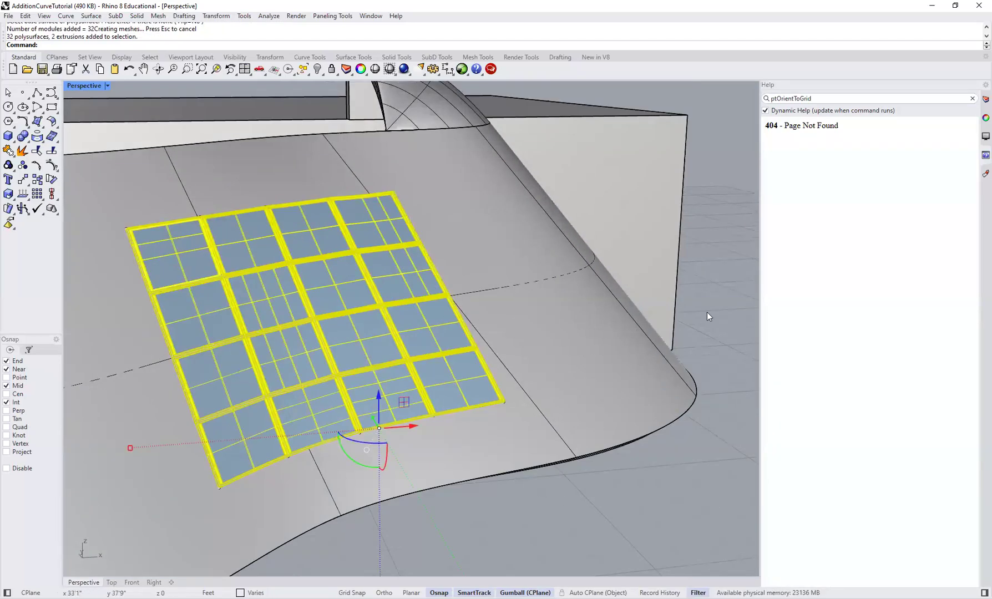
pyautogui.press('Escape')
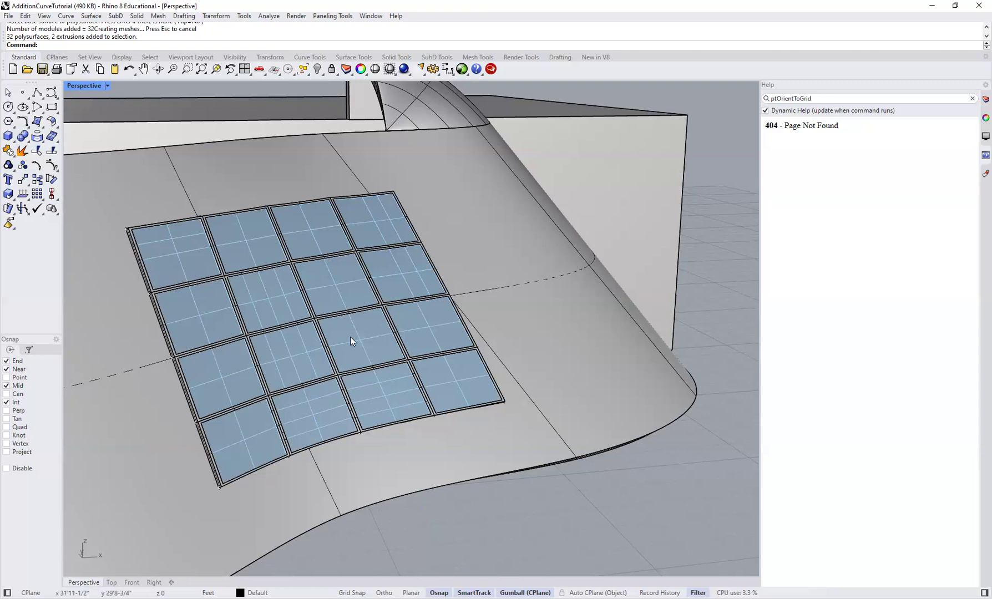
pyautogui.scroll(-3, 350, 337)
pyautogui.moveTo(350, 338); pyautogui.dragTo(303, 264, button='right')
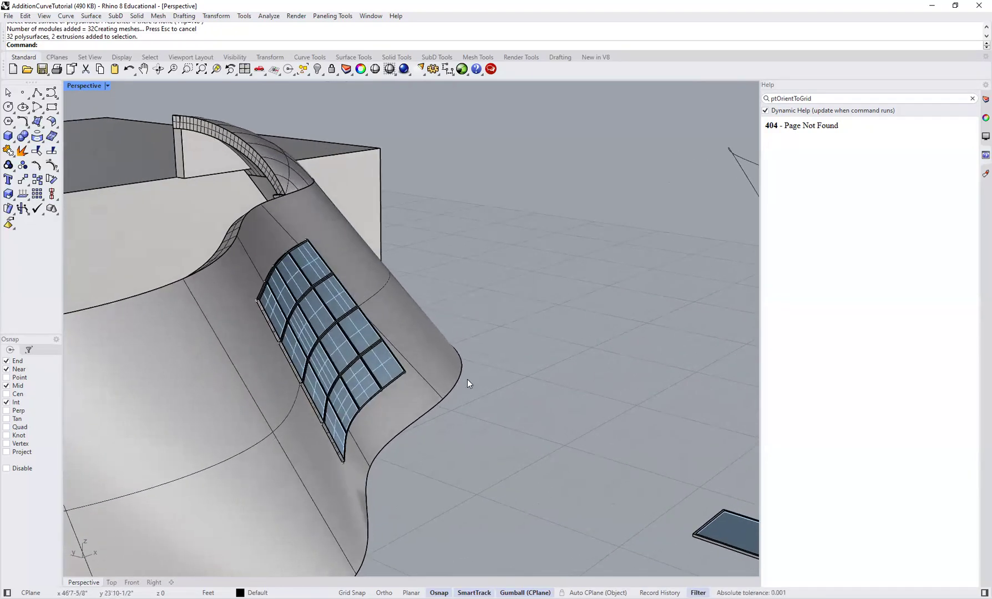
pyautogui.moveTo(450, 379); pyautogui.dragTo(391, 323, button='right')
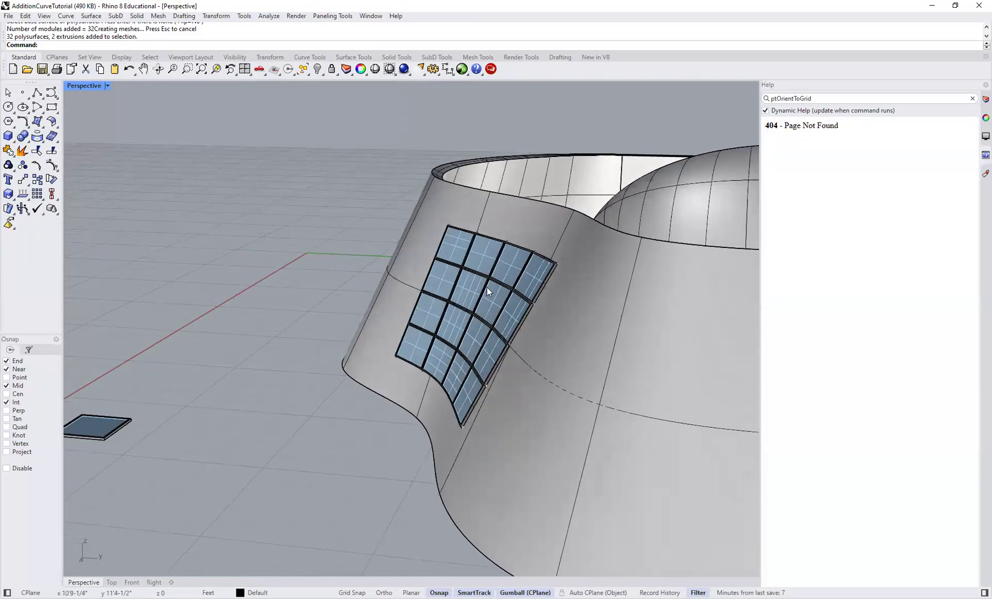
pyautogui.scroll(2, 494, 277)
pyautogui.scroll(-1, 557, 254)
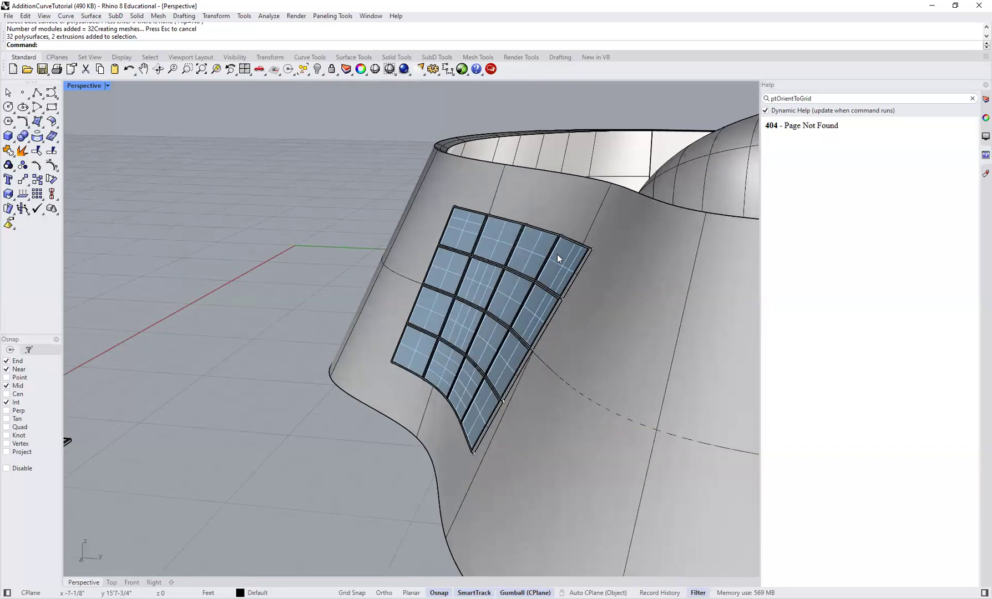
pyautogui.scroll(-1, 519, 285)
# - Delete the network surface covering the wall opening, as seen from the inside of the curved wall
pyautogui.moveTo(334, 339); pyautogui.dragTo(256, 225, button='right')
pyautogui.keyDown('shift'); pyautogui.moveTo(416, 306); pyautogui.dragTo(396, 229, button='right'); pyautogui.keyUp('shift')
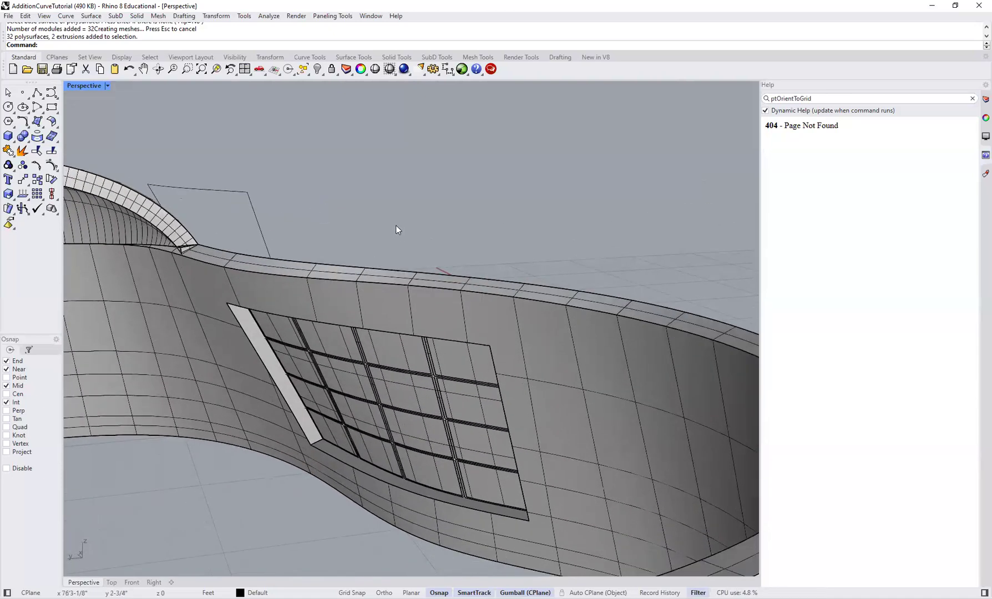
pyautogui.click(385, 348)
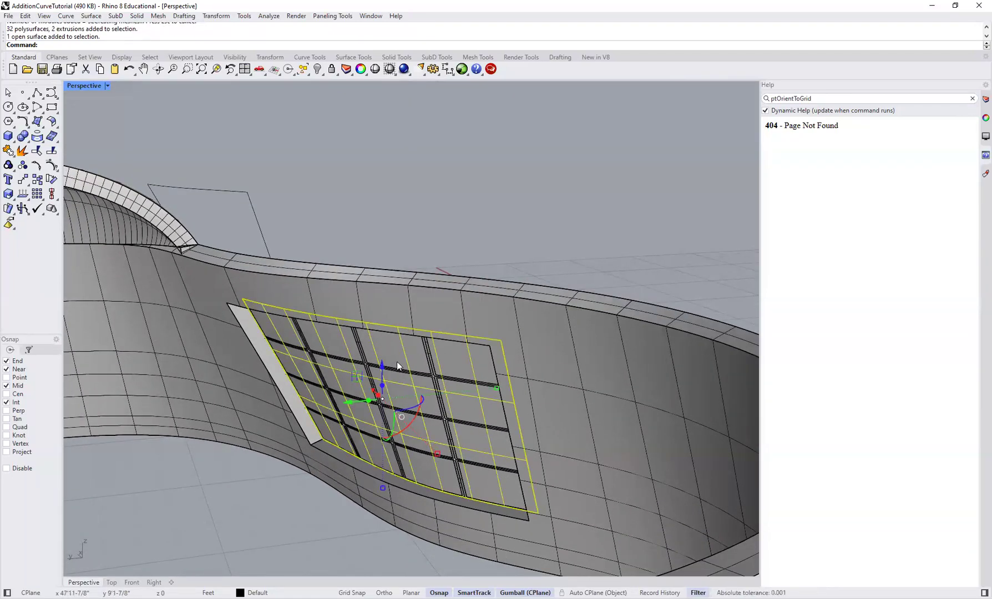
pyautogui.click(366, 245)
pyautogui.click(387, 346)
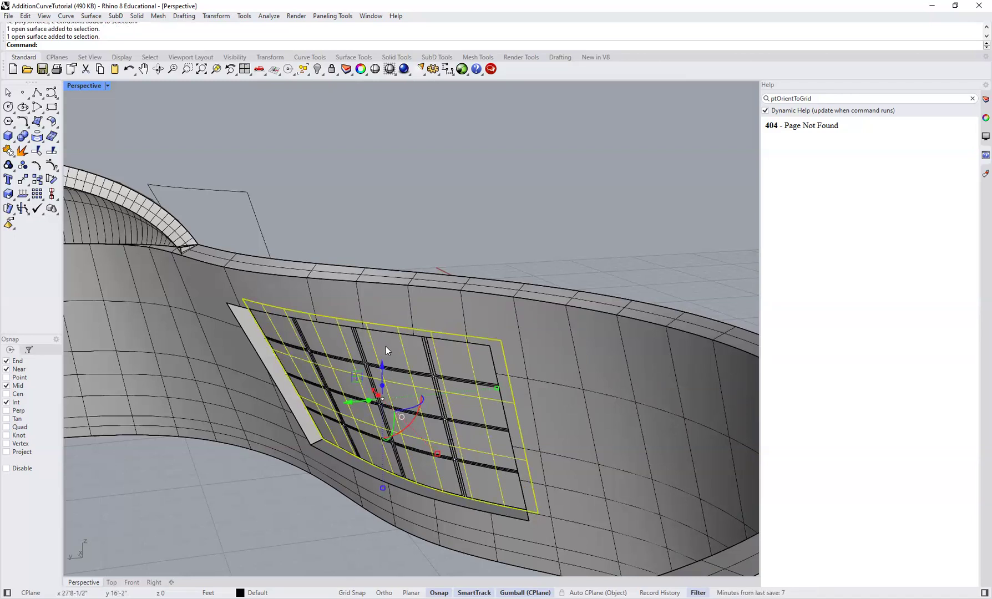
pyautogui.press('Delete')
# - Examine up close how the outer frame edge of the upper window panels meets the curved wall
pyautogui.scroll(2, 328, 381)
pyautogui.moveTo(333, 389); pyautogui.dragTo(379, 345, button='right')
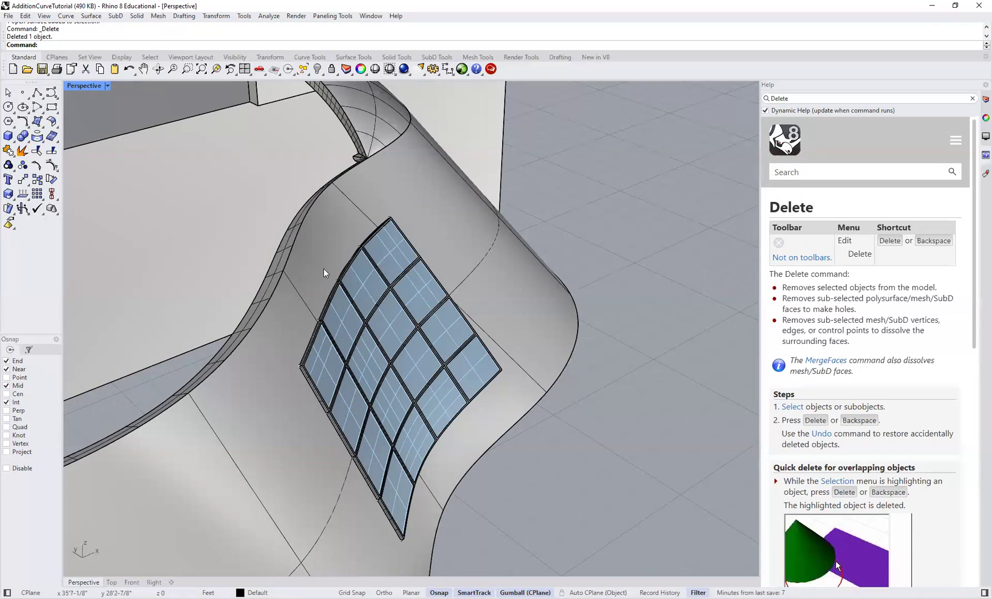
pyautogui.scroll(2, 325, 272)
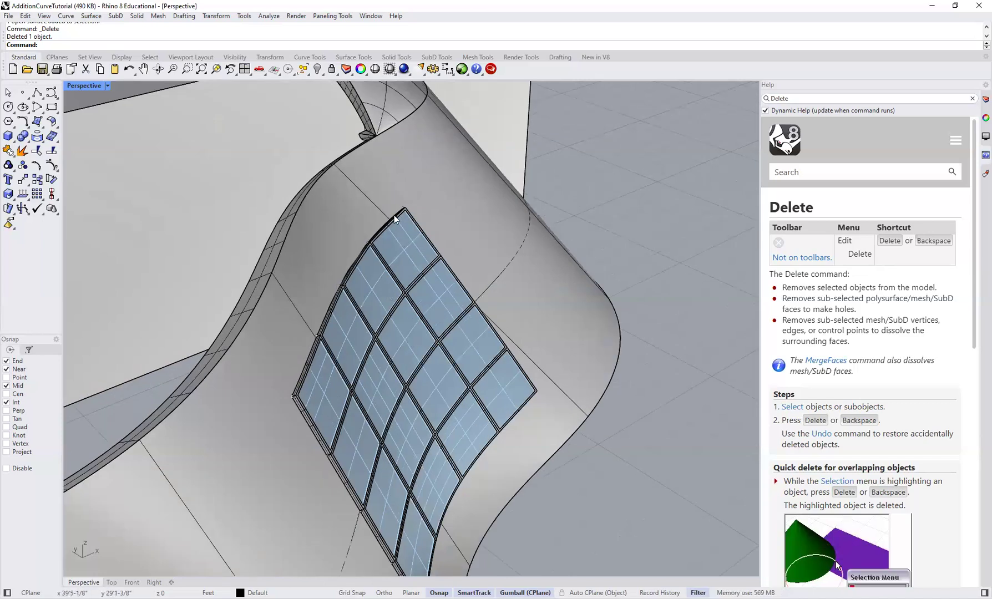
pyautogui.moveTo(375, 348); pyautogui.dragTo(472, 259, button='right')
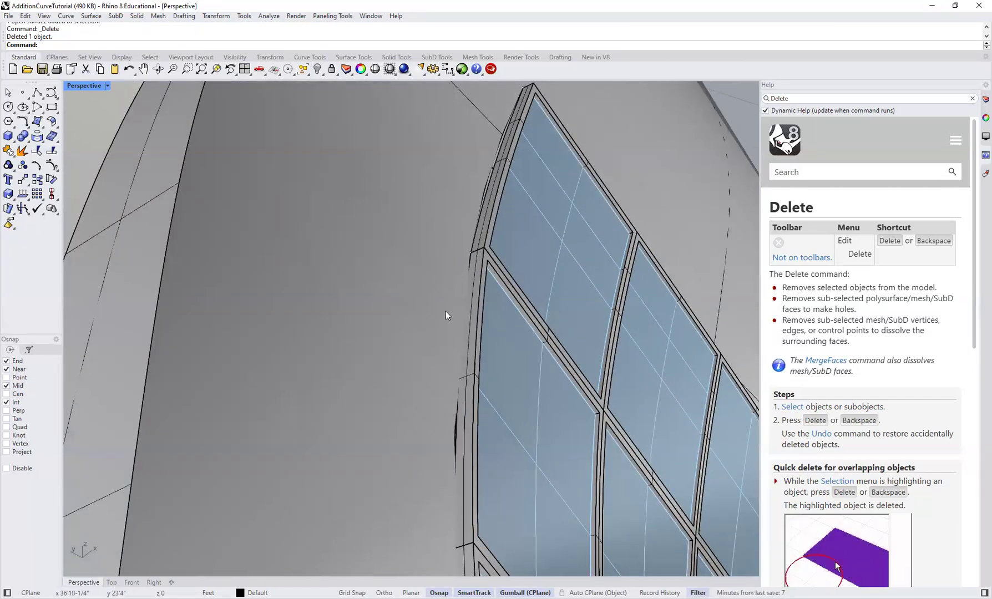
pyautogui.scroll(3, 496, 147)
pyautogui.keyDown('shift'); pyautogui.moveTo(497, 147); pyautogui.dragTo(537, 300, button='right'); pyautogui.keyUp('shift')
pyautogui.scroll(4, 514, 235)
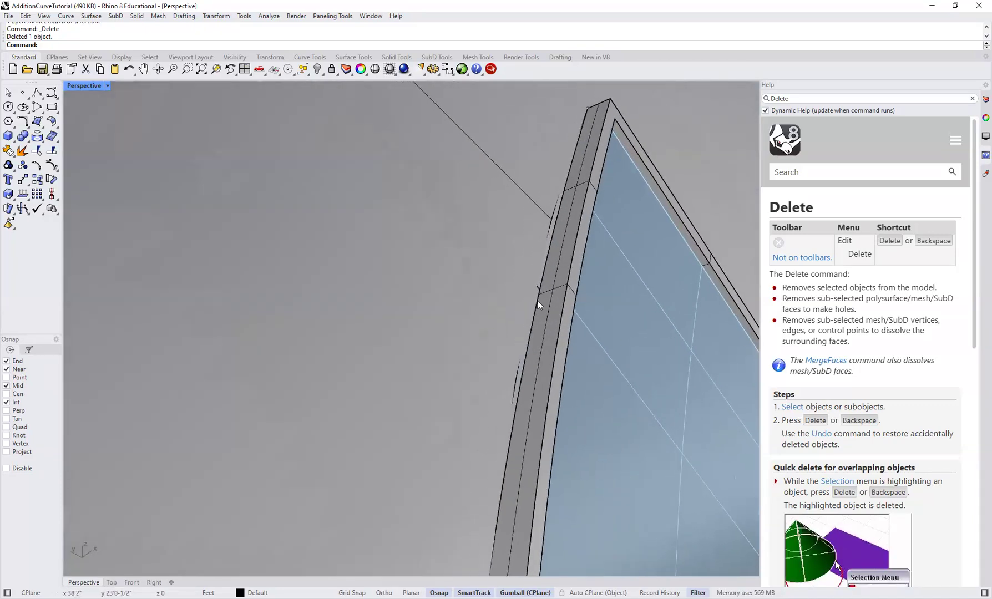
pyautogui.scroll(2, 538, 301)
pyautogui.scroll(3, 574, 267)
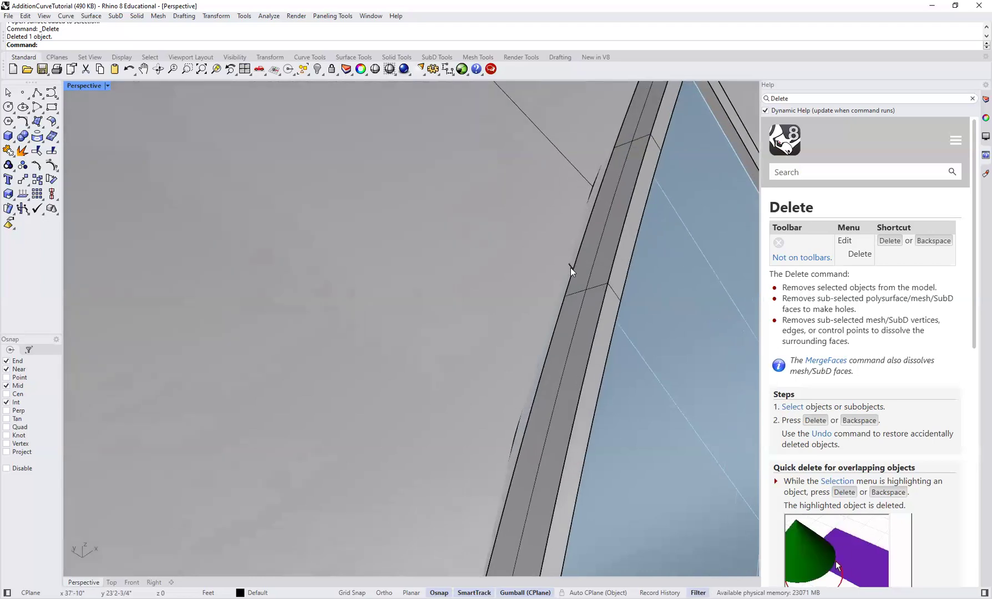
pyautogui.scroll(2, 570, 267)
pyautogui.scroll(2, 574, 265)
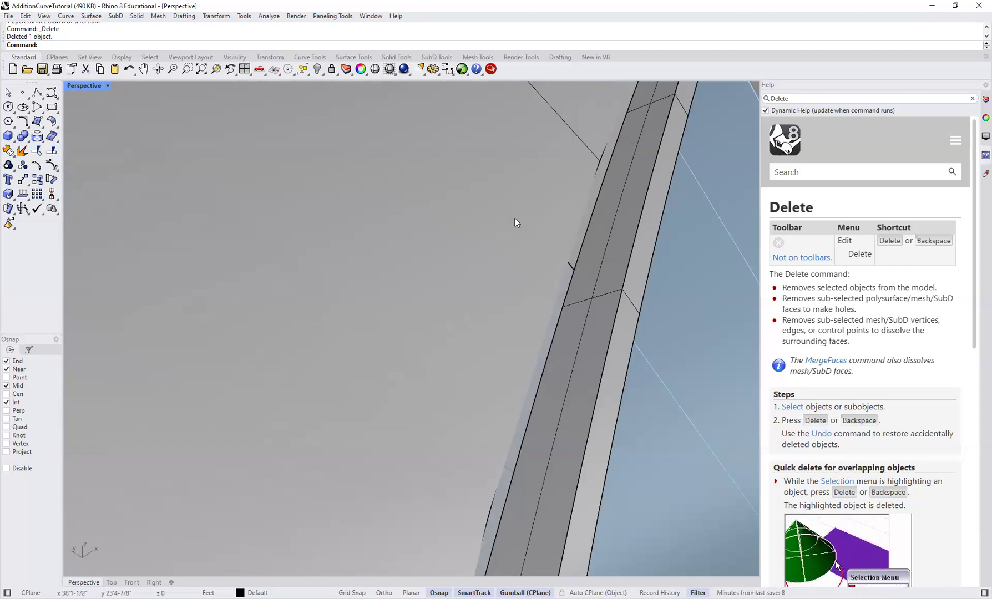
pyautogui.scroll(-3, 547, 280)
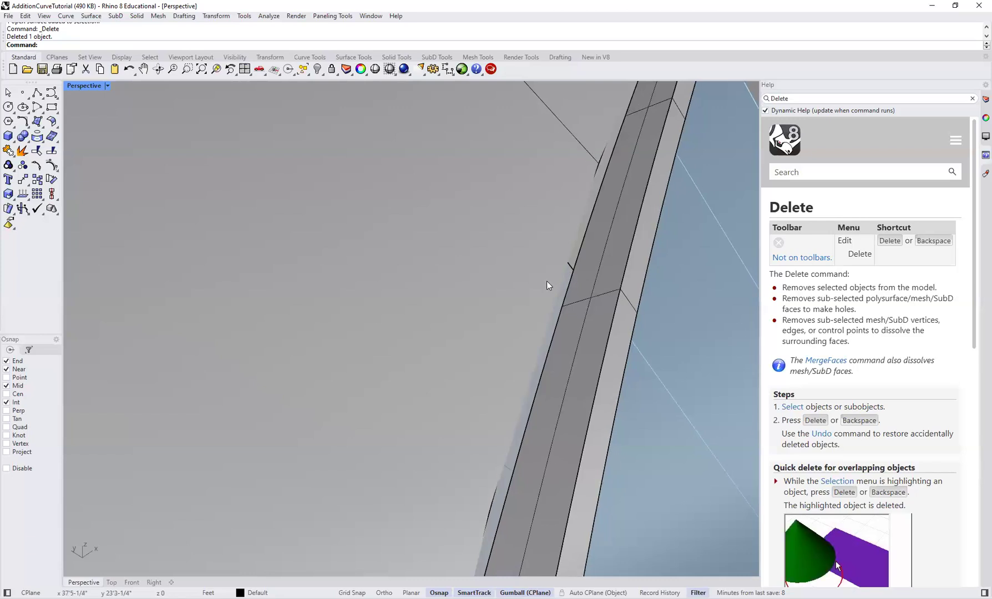
pyautogui.scroll(-8, 549, 291)
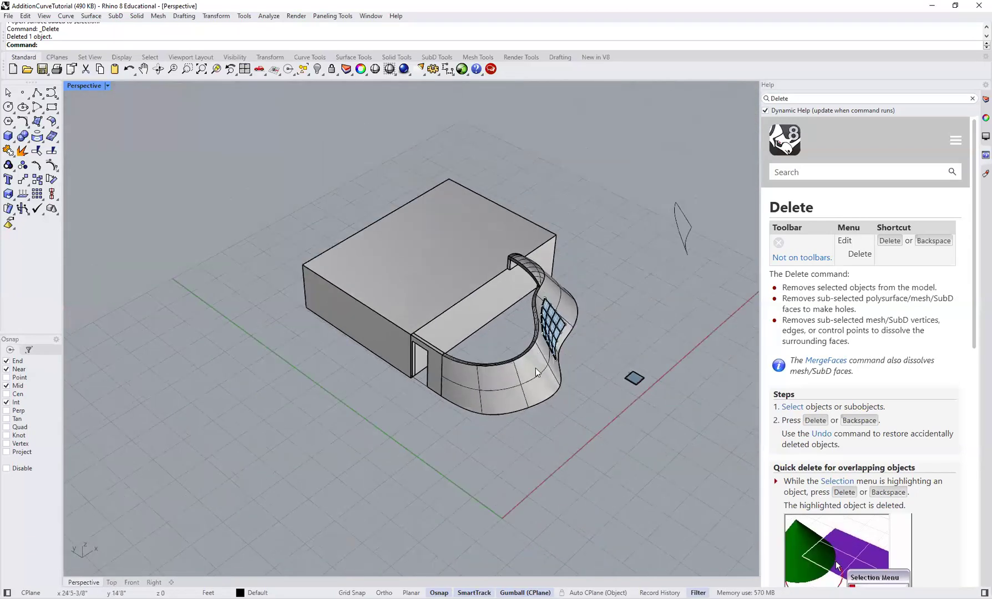
# - Examine the whole window grid within the building from the outside, briefly selecting the panel group and deselecting it
pyautogui.scroll(3, 442, 398)
pyautogui.moveTo(442, 398); pyautogui.dragTo(252, 250, button='right')
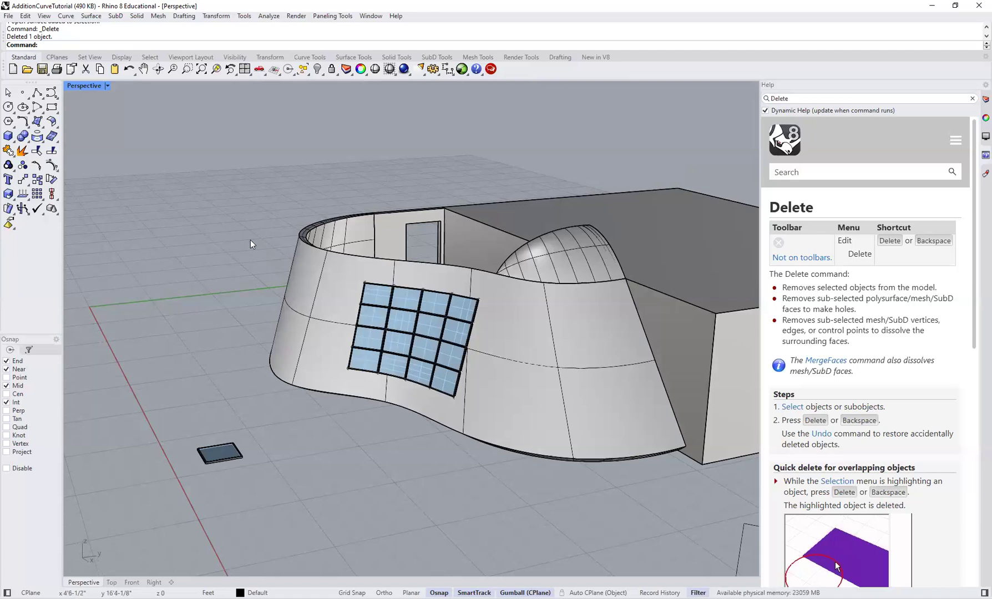
pyautogui.scroll(3, 371, 209)
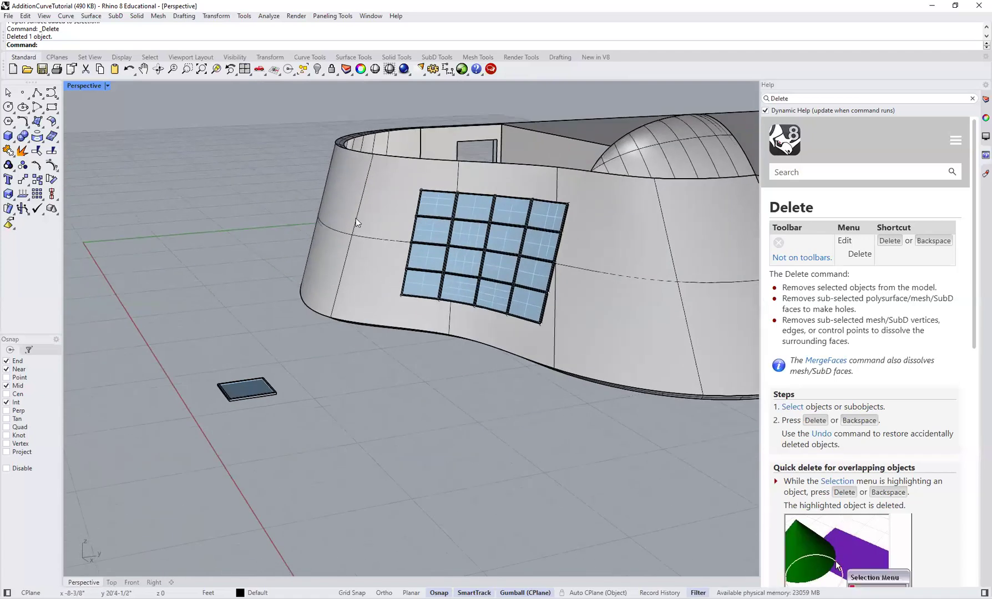
pyautogui.scroll(2, 342, 227)
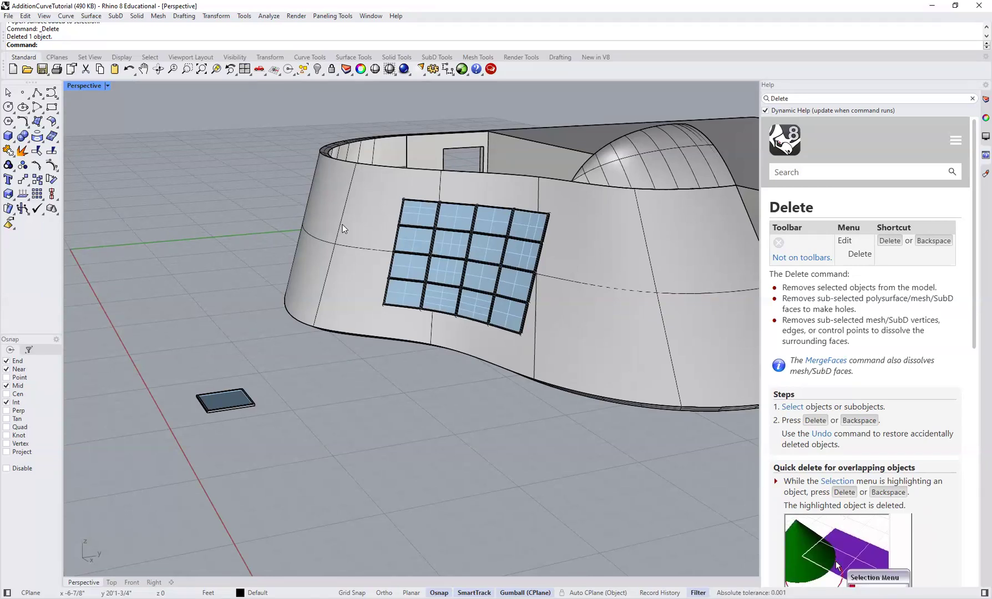
pyautogui.scroll(4, 342, 228)
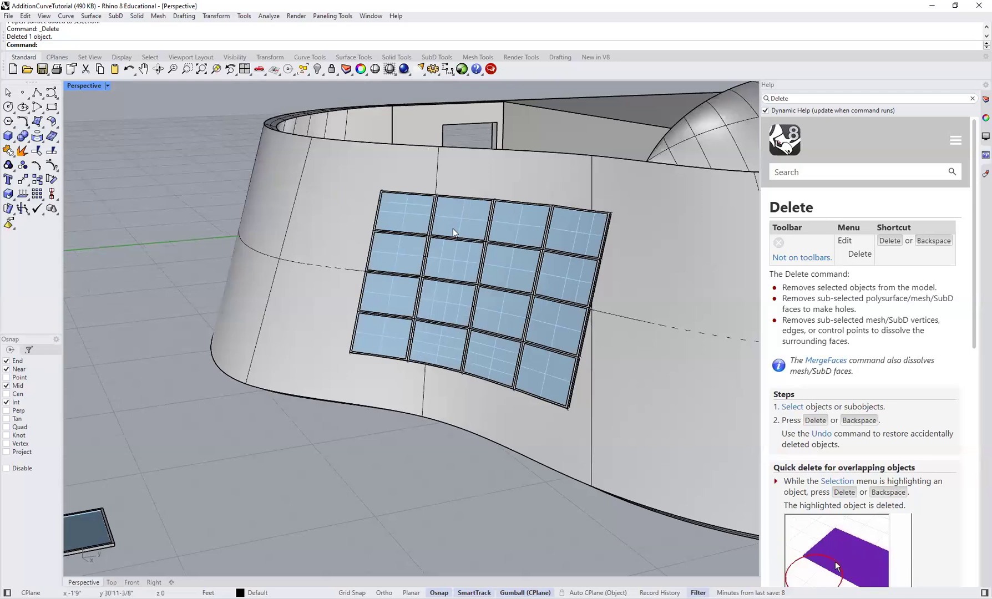
pyautogui.moveTo(534, 230); pyautogui.dragTo(643, 224, button='right')
pyautogui.scroll(-5, 435, 215)
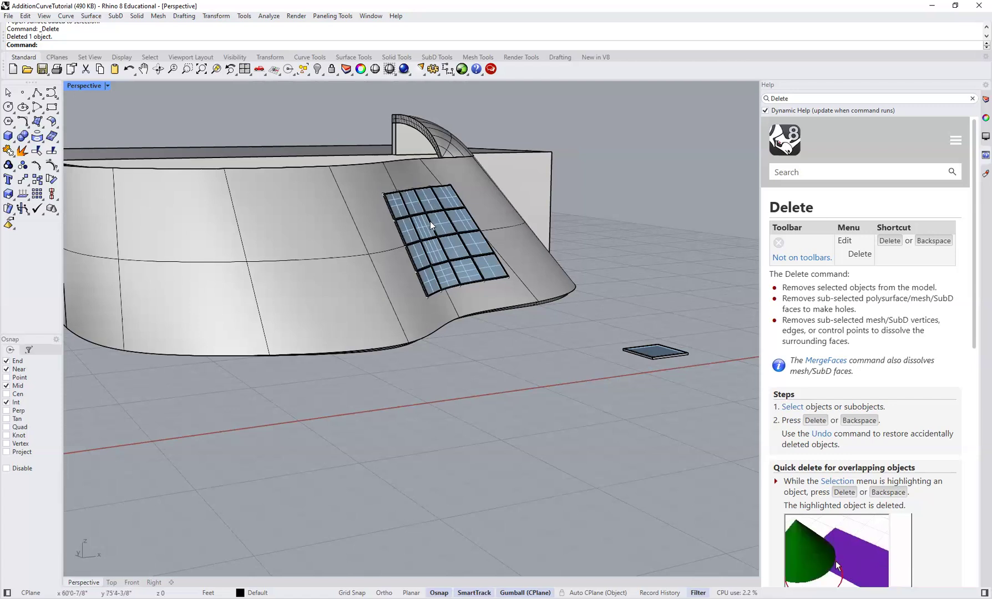
pyautogui.click(413, 210)
pyautogui.click(358, 115)
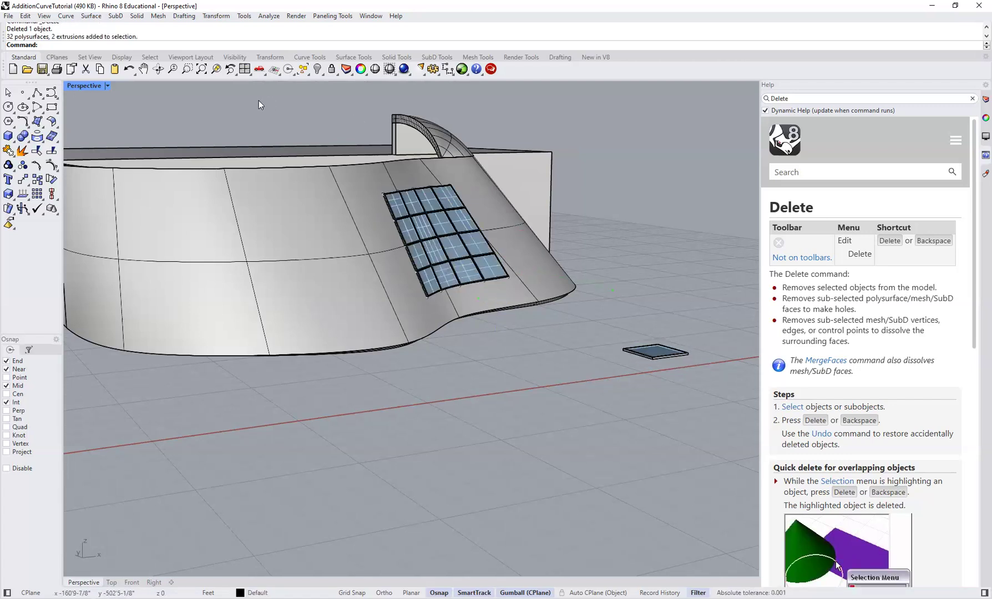
# - Examine the upper and side frame edges of the window grid for places where the wall overlaps the frames
pyautogui.scroll(6, 398, 170)
pyautogui.moveTo(398, 170); pyautogui.dragTo(352, 187, button='right')
pyautogui.scroll(4, 433, 236)
pyautogui.scroll(3, 349, 169)
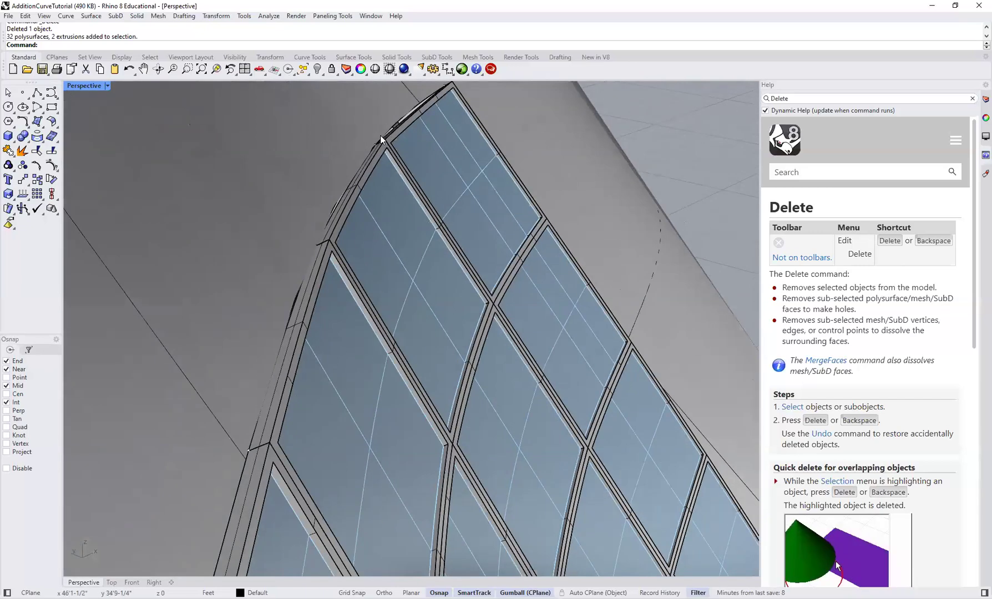
pyautogui.scroll(4, 389, 202)
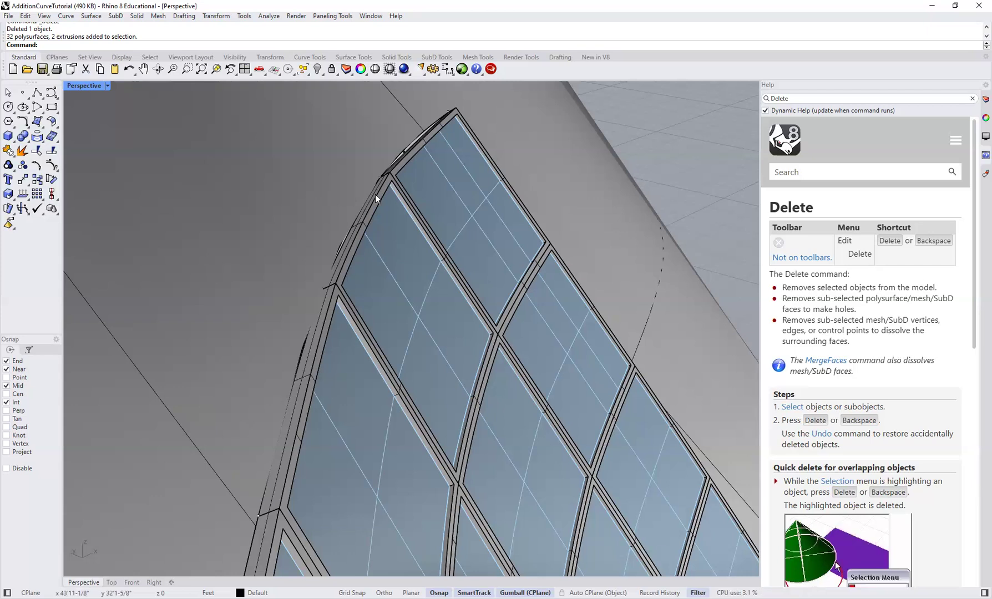
pyautogui.scroll(-8, 378, 223)
pyautogui.moveTo(393, 268)
pyautogui.mouseDown(button='right')
pyautogui.moveTo(397, 275)
pyautogui.moveTo(392, 248)
pyautogui.mouseUp(button='right')
pyautogui.scroll(2, 405, 283)
pyautogui.scroll(2, 391, 247)
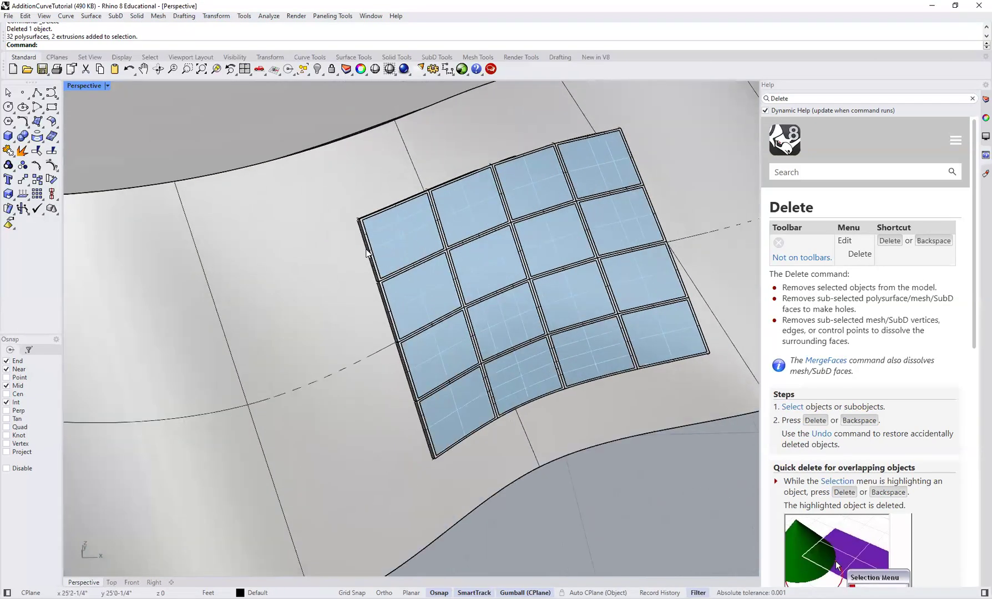
pyautogui.scroll(5, 505, 140)
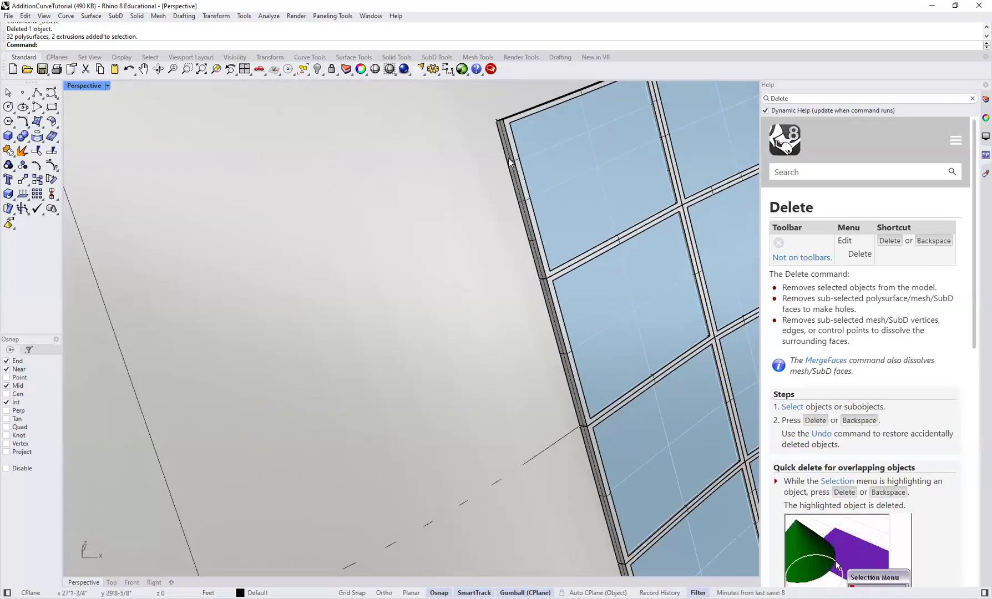
pyautogui.scroll(-5, 490, 213)
# - Try to move the window panel group 1 inch along the Y axis and shift it along the X axis
pyautogui.click(540, 227)
pyautogui.scroll(-5, 558, 250)
pyautogui.moveTo(497, 302); pyautogui.dragTo(494, 247, button='right')
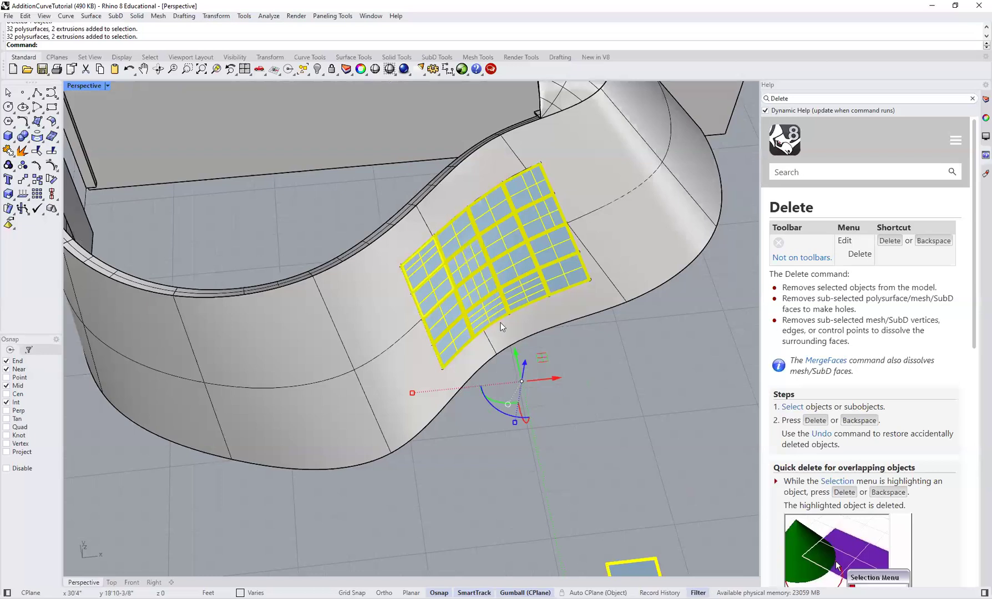
pyautogui.scroll(2, 500, 327)
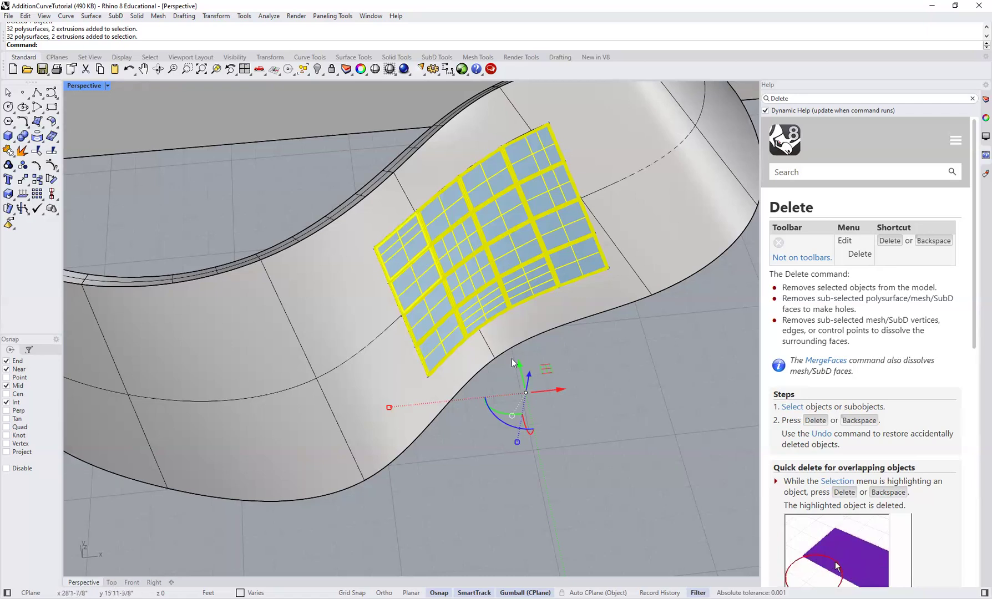
pyautogui.click(528, 376)
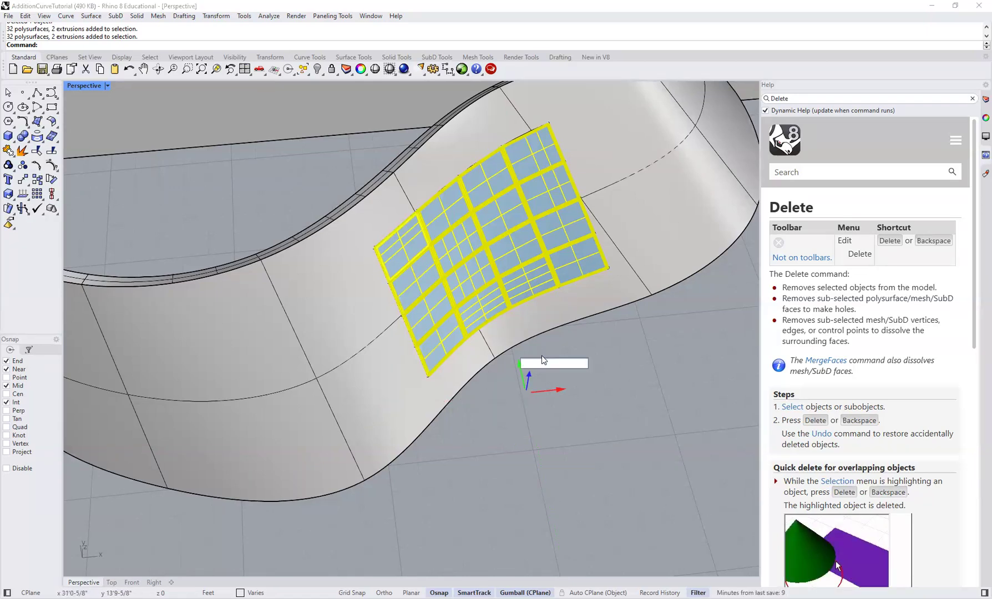
pyautogui.write('1"')
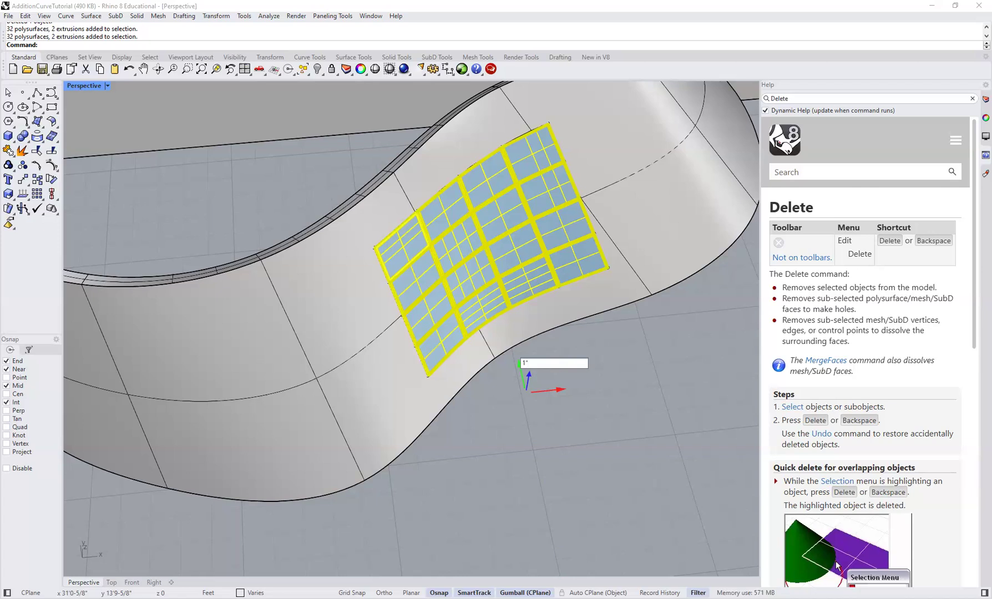
pyautogui.press('Return')
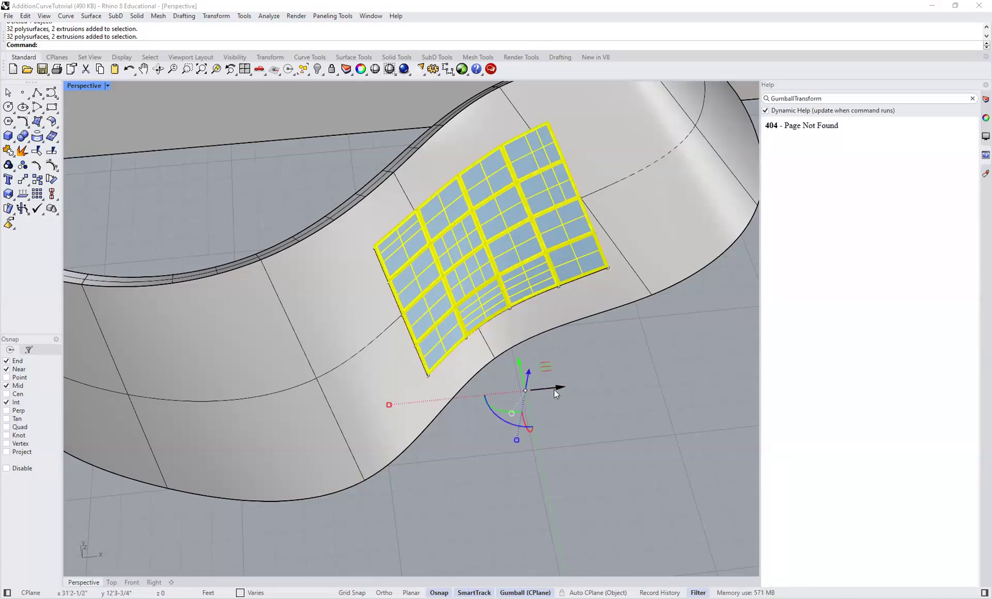
pyautogui.click(555, 392)
pyautogui.press('Return')
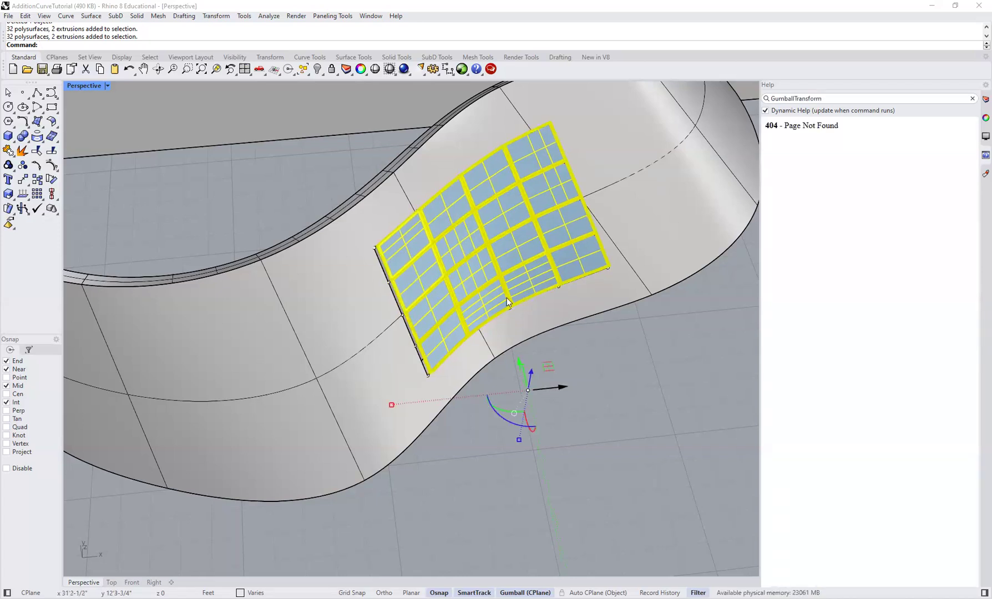
# - Undo the gumball movement of the window panel group and deselect the panels
pyautogui.scroll(5, 411, 271)
pyautogui.scroll(-3, 438, 299)
pyautogui.scroll(-4, 439, 299)
pyautogui.moveTo(438, 300); pyautogui.dragTo(447, 243, button='right')
pyautogui.hotkey('ctrl', 'z')
pyautogui.scroll(4, 493, 403)
pyautogui.scroll(-3, 493, 402)
pyautogui.moveTo(492, 402); pyautogui.dragTo(448, 146, button='right')
pyautogui.press('Escape')
pyautogui.scroll(6, 390, 386)
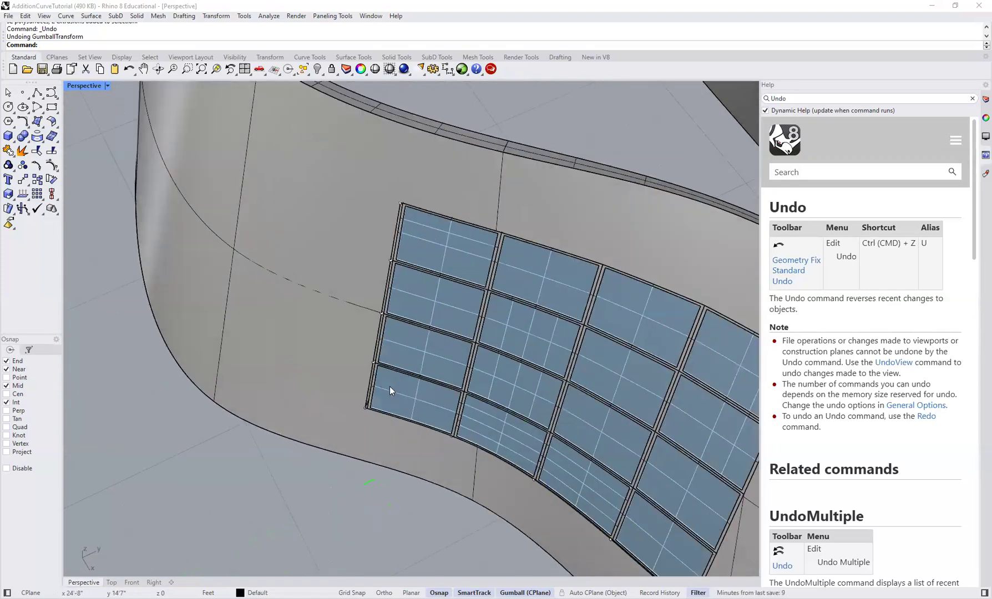
# - Move the window panel group 1 inch along the Y axis, deeper into the wall opening
pyautogui.click(346, 308)
pyautogui.scroll(-8, 379, 310)
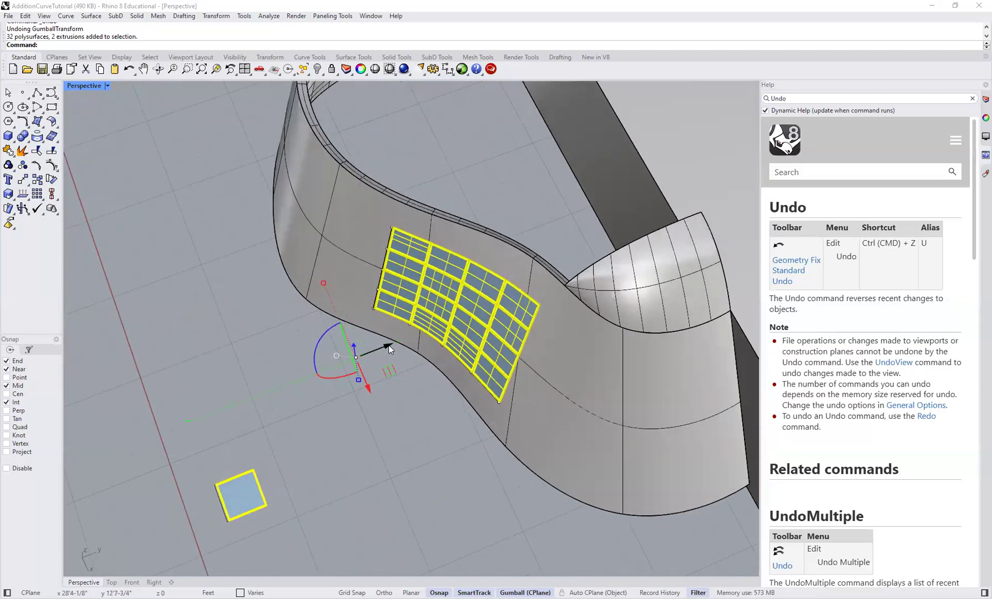
pyautogui.click(388, 348)
pyautogui.write('1')
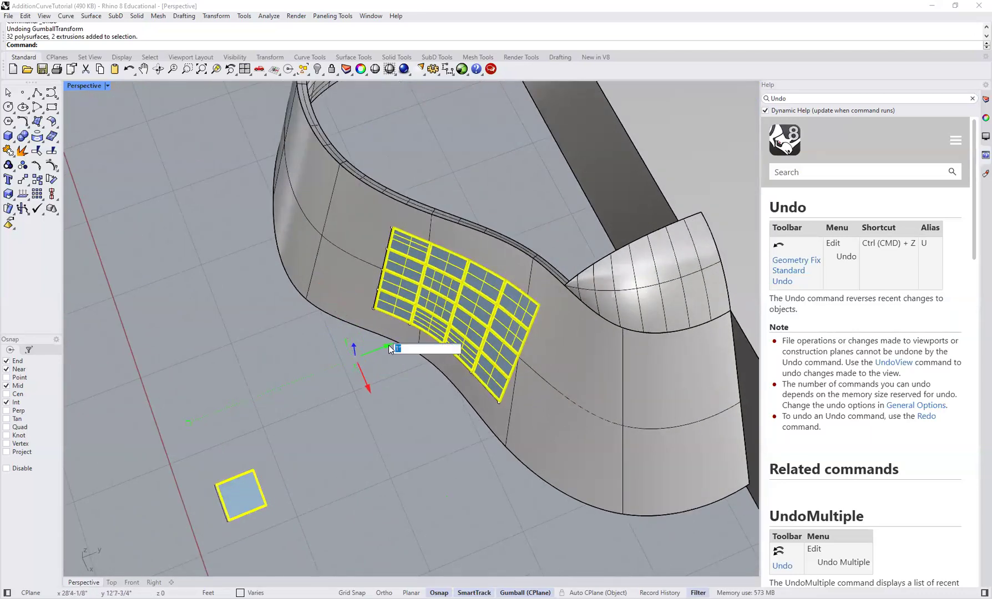
pyautogui.press('Return')
pyautogui.click(419, 143)
pyautogui.scroll(6, 377, 291)
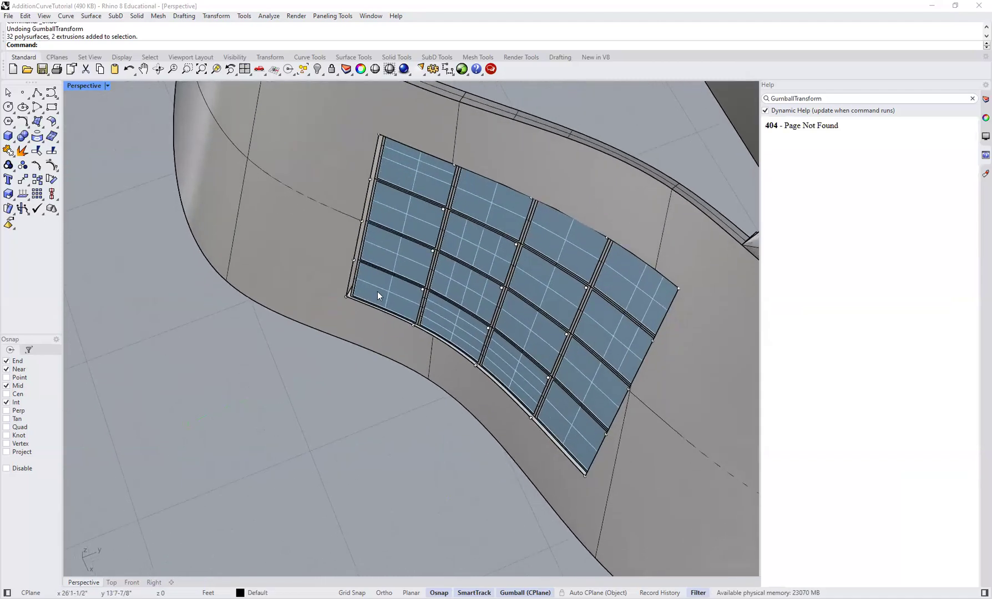
# - Try to shift the window panel group along the X axis, ending with the panels deselected
pyautogui.click(353, 288)
pyautogui.scroll(-8, 315, 353)
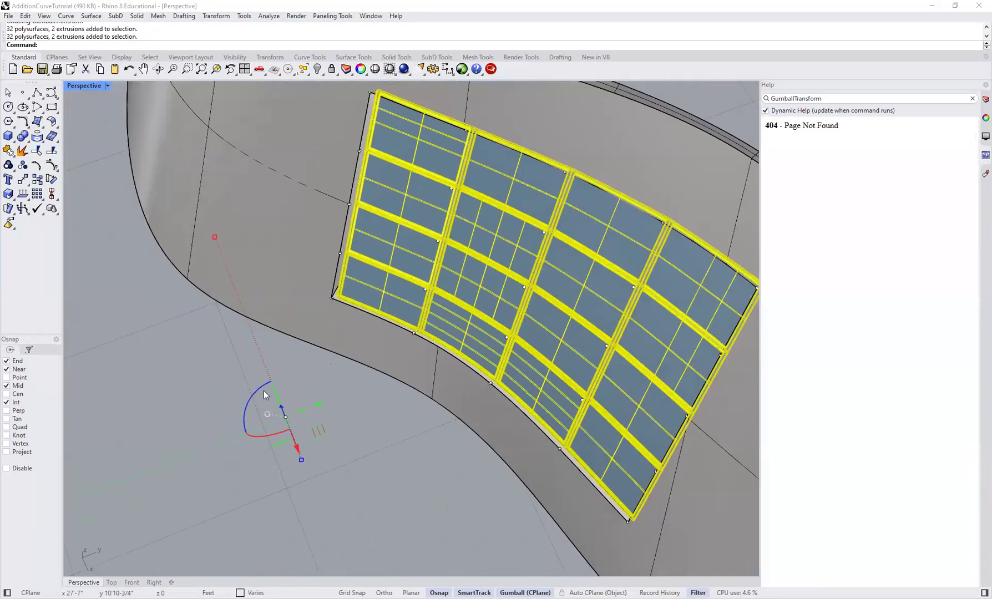
pyautogui.moveTo(314, 360); pyautogui.dragTo(339, 391, button='right')
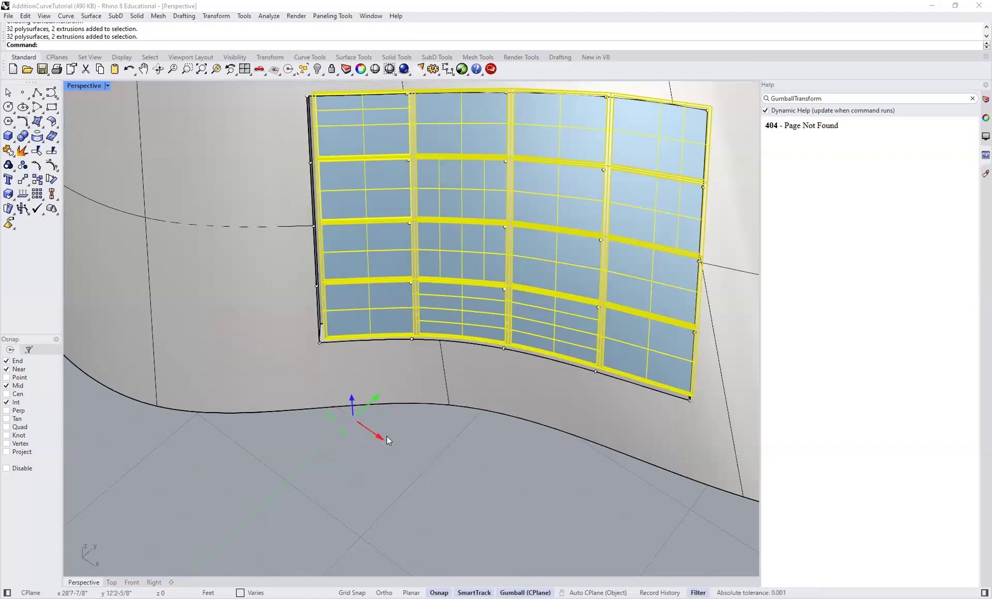
pyautogui.click(381, 438)
pyautogui.press('Escape')
pyautogui.press('Escape')
# - Examine the lower corners and side frame edges of the window grid for gaps or overlaps with the curved wall opening
pyautogui.moveTo(485, 369); pyautogui.dragTo(357, 417, button='right')
pyautogui.scroll(10, 340, 329)
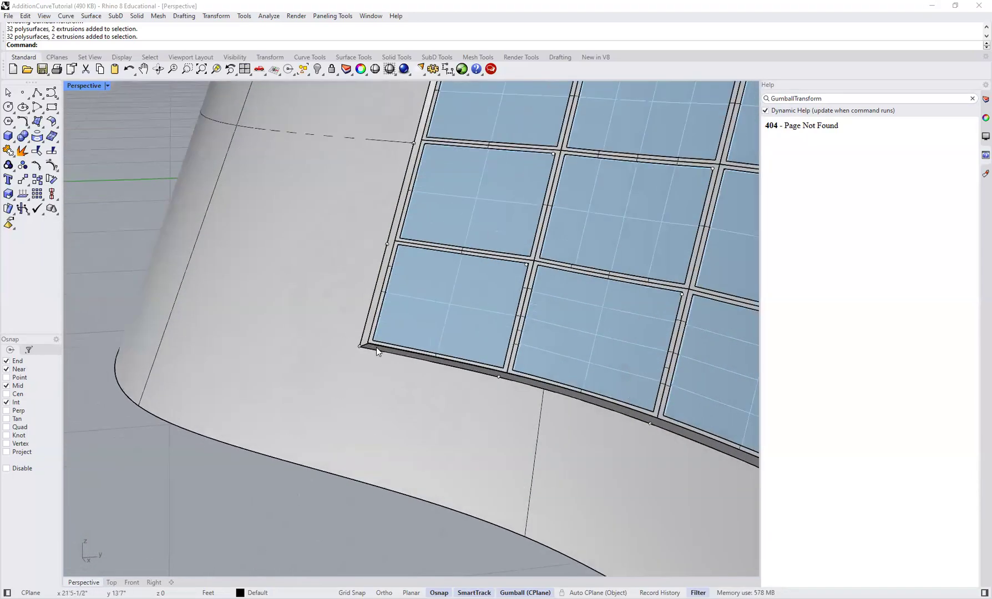
pyautogui.scroll(-5, 361, 338)
pyautogui.scroll(10, 362, 312)
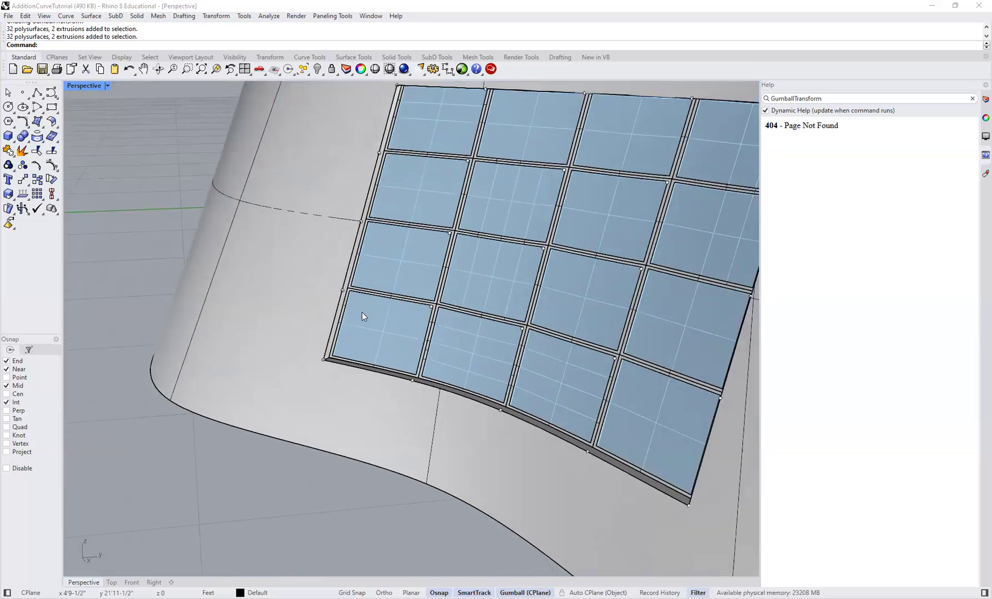
pyautogui.scroll(-5, 333, 183)
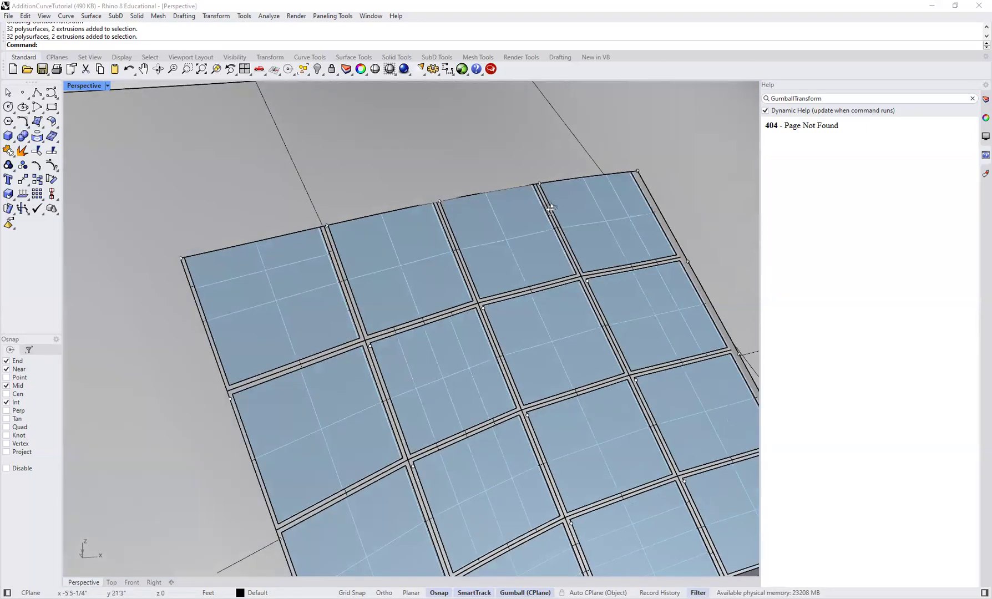
pyautogui.moveTo(425, 224); pyautogui.dragTo(600, 290, button='right')
pyautogui.scroll(3, 706, 296)
pyautogui.moveTo(663, 384); pyautogui.dragTo(583, 424, button='right')
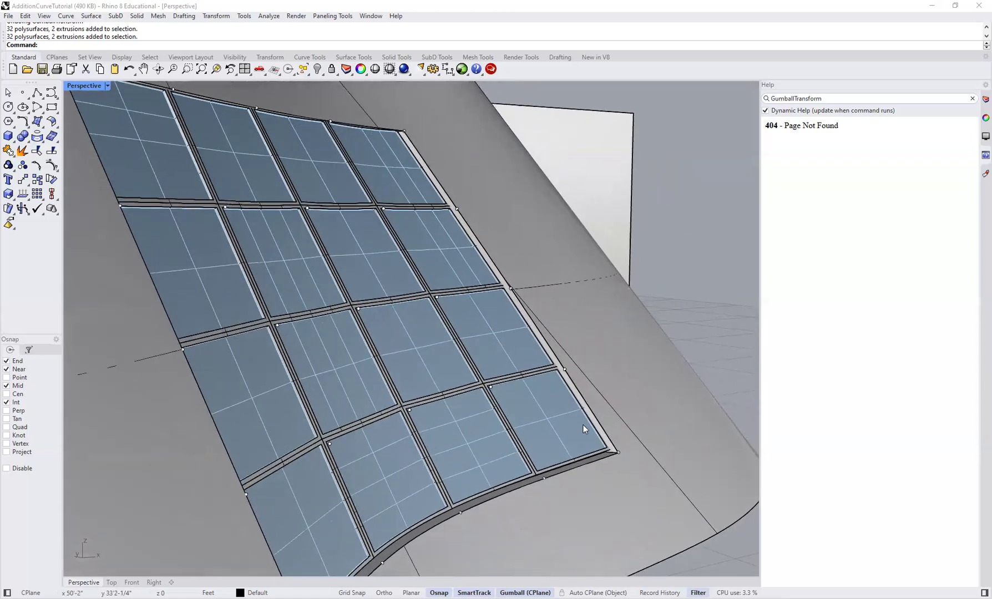
pyautogui.scroll(6, 523, 361)
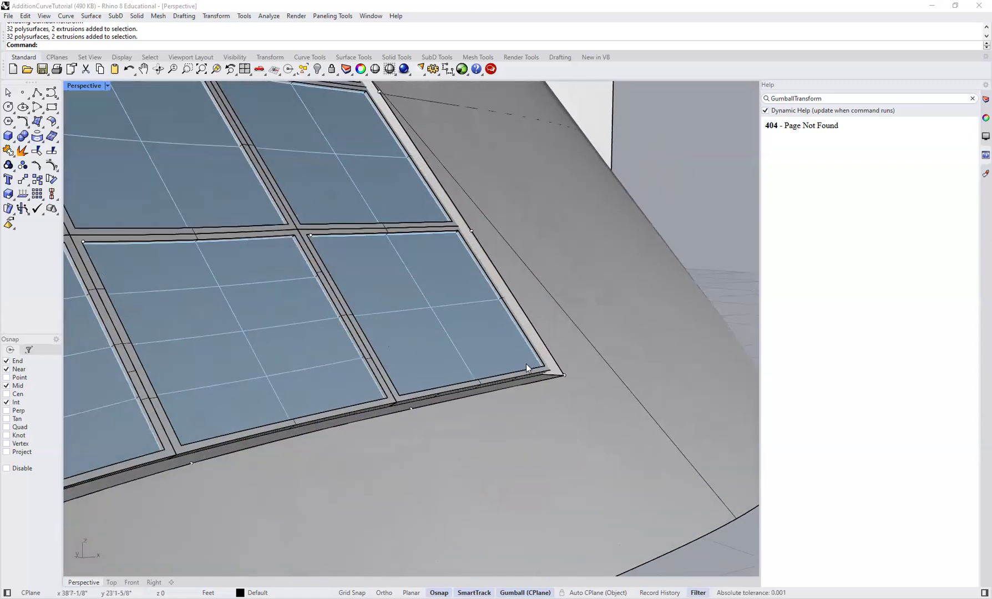
pyautogui.scroll(-6, 524, 370)
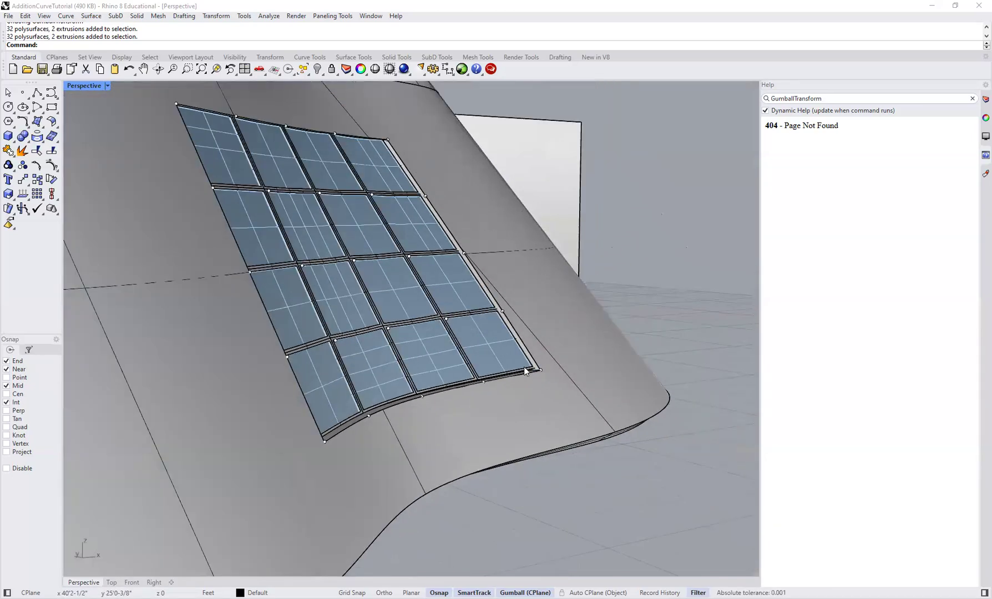
pyautogui.scroll(6, 390, 206)
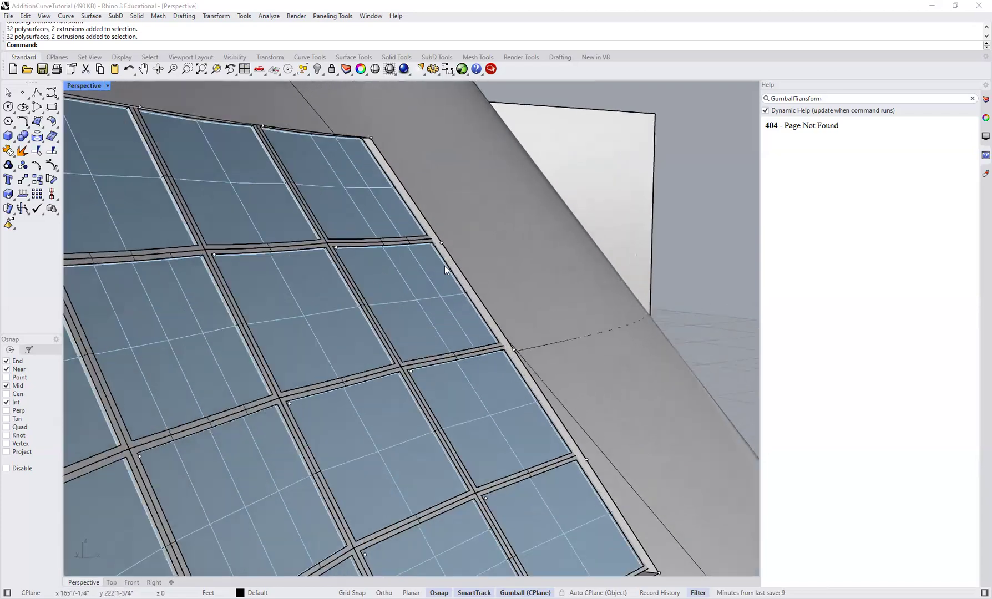
pyautogui.scroll(6, 474, 294)
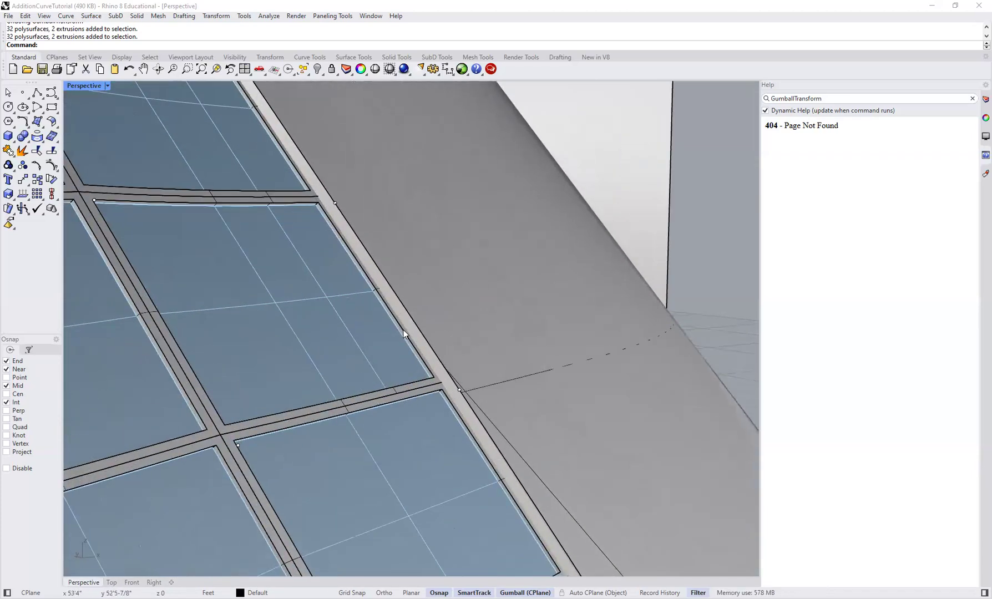
pyautogui.click(403, 326)
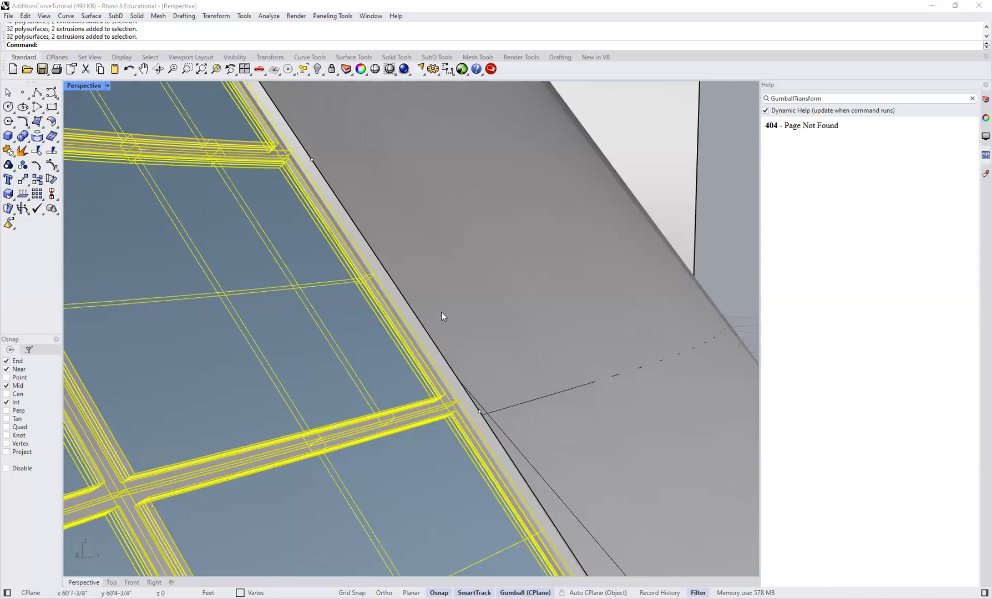
pyautogui.scroll(-10, 443, 316)
pyautogui.moveTo(388, 344); pyautogui.dragTo(364, 336, button='right')
pyautogui.press('Escape')
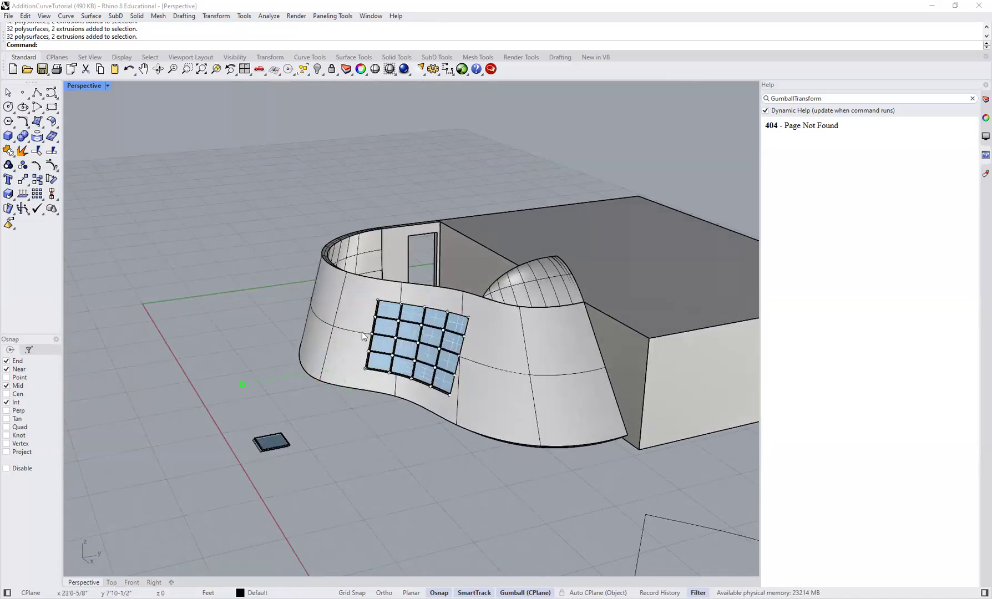
pyautogui.scroll(10, 364, 336)
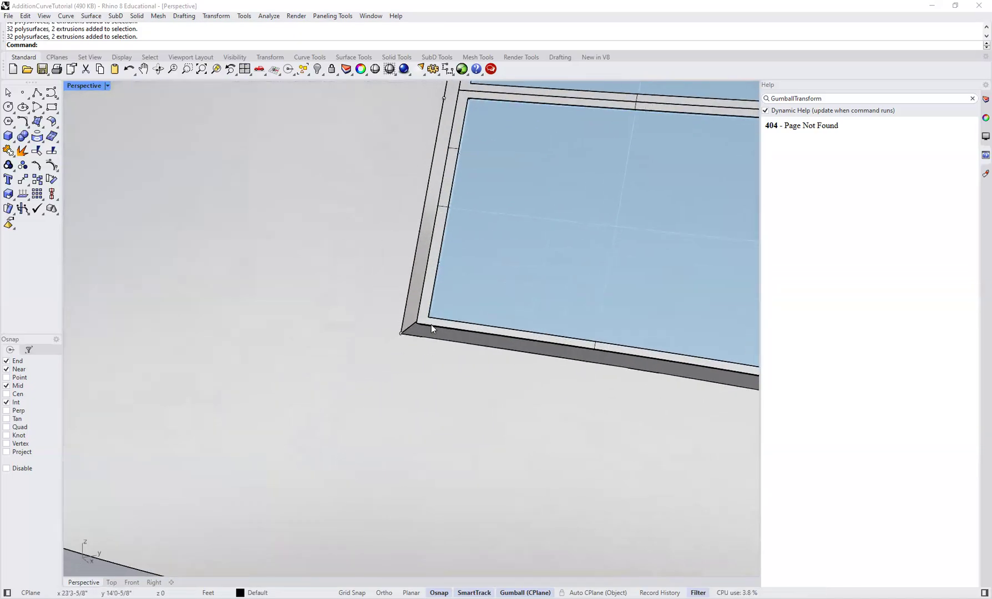
pyautogui.scroll(-5, 431, 324)
# - Nudge the window panel group slightly back along the X axis to fit the sides of the wall opening
pyautogui.click(365, 319)
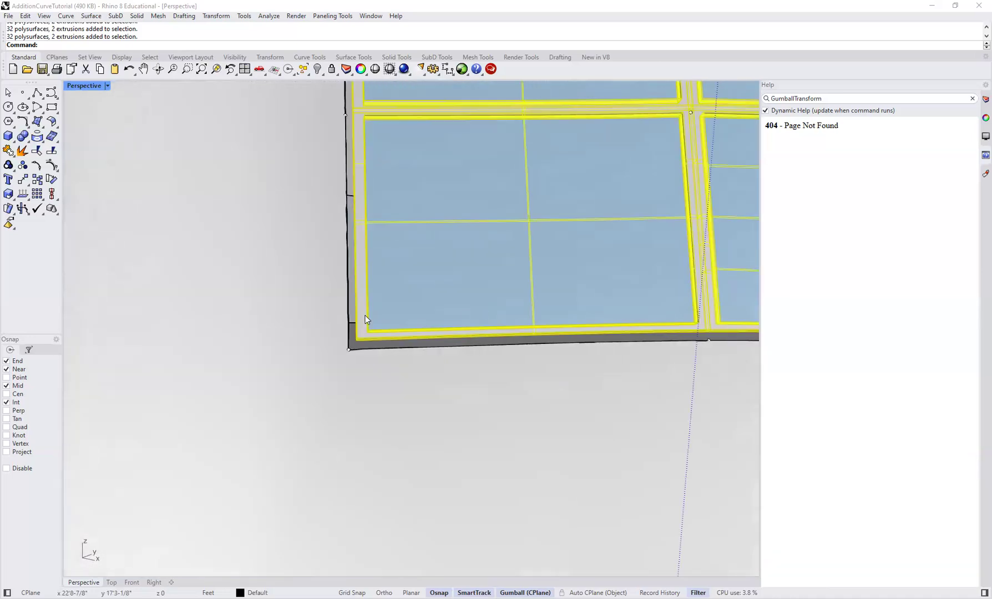
pyautogui.scroll(-3, 365, 319)
pyautogui.moveTo(384, 304); pyautogui.dragTo(432, 381, button='right')
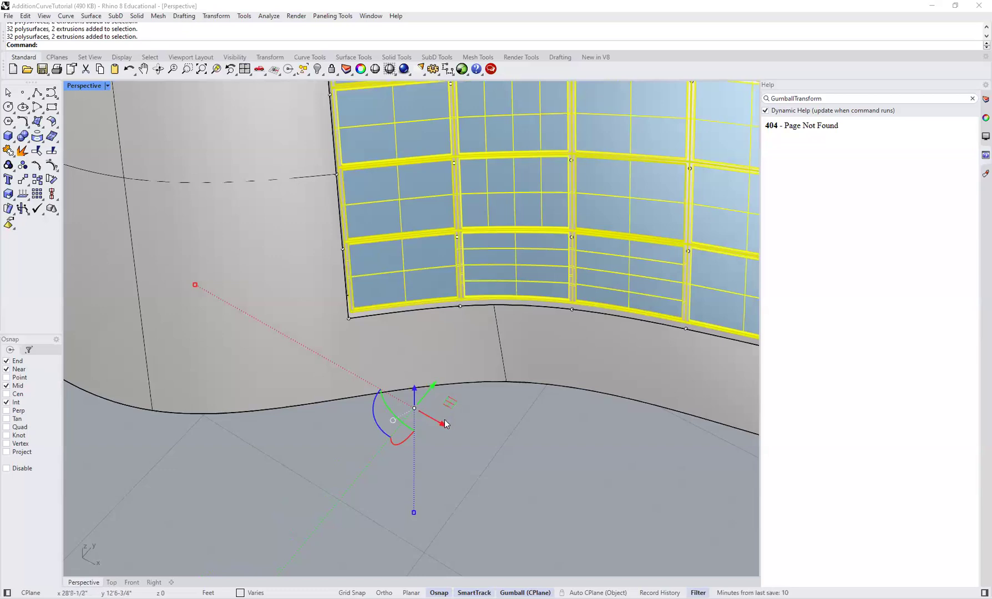
pyautogui.moveTo(443, 425); pyautogui.dragTo(443, 426)
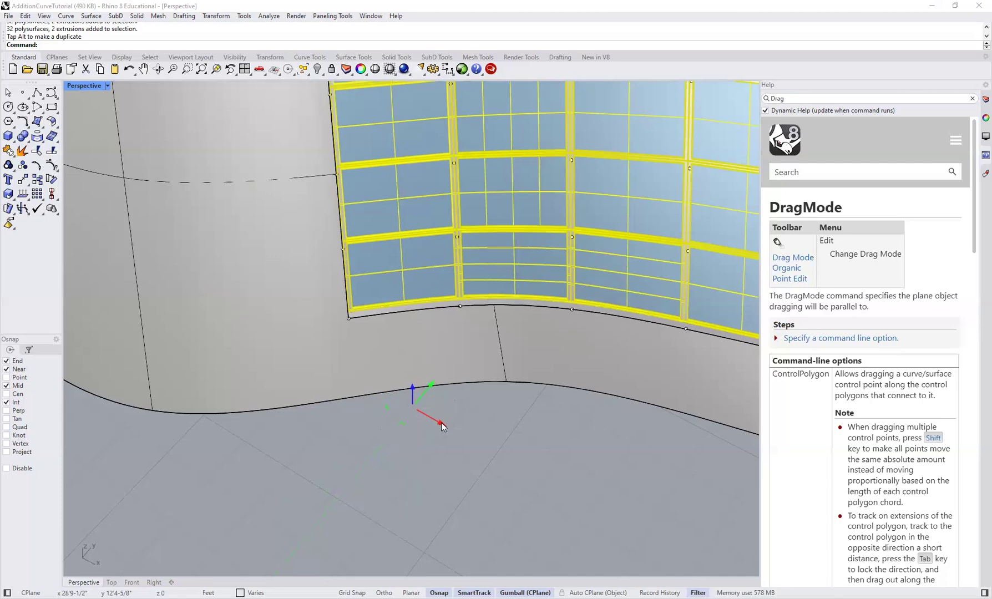
pyautogui.press('Escape')
pyautogui.scroll(-5, 449, 360)
pyautogui.moveTo(447, 360); pyautogui.dragTo(268, 219, button='right')
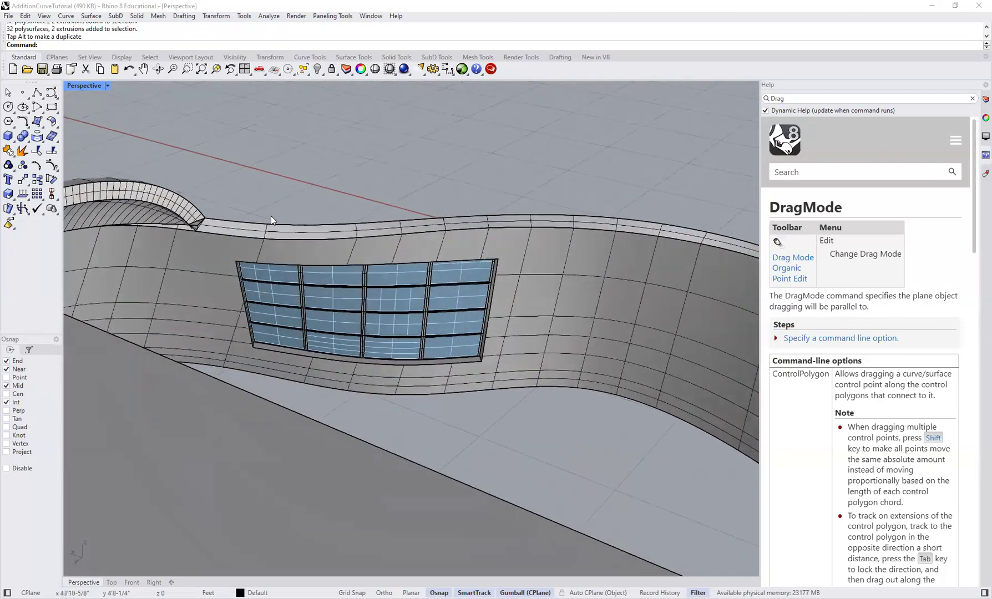
# - Select the group of grid points on the window opening instead of the overlapping polysurface and delete it
pyautogui.moveTo(390, 274); pyautogui.dragTo(466, 229, button='right')
pyautogui.scroll(4, 466, 229)
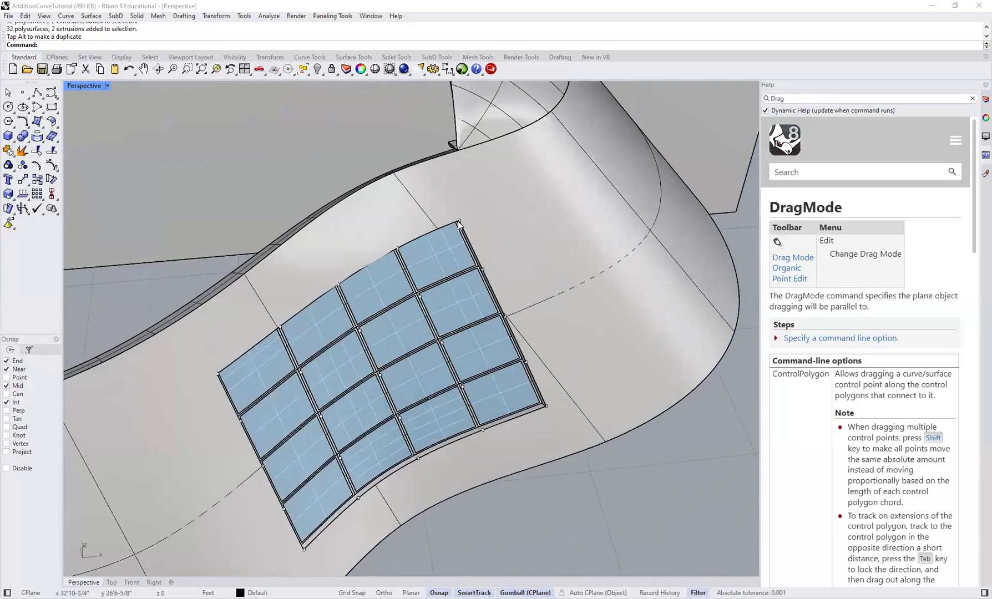
pyautogui.click(459, 221)
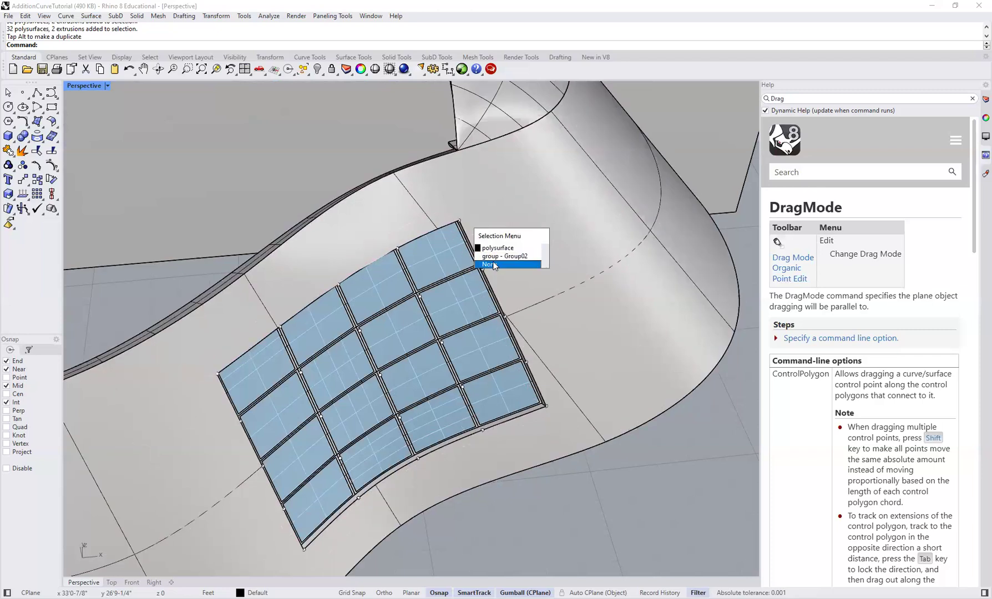
pyautogui.press('Return')
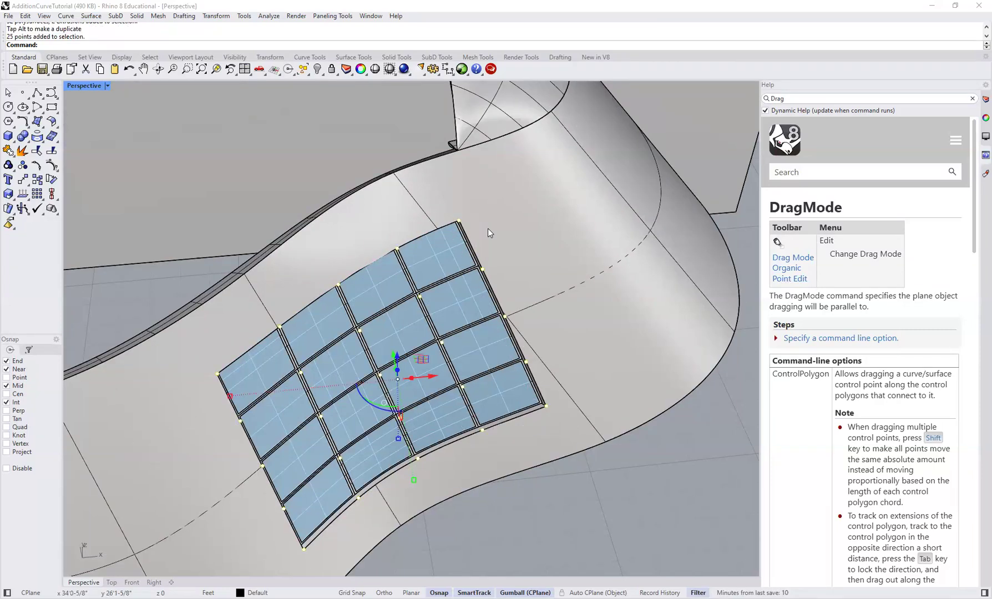
pyautogui.press('Delete')
# - Delete the leftover curves lying on the ground beside the building
pyautogui.scroll(-5, 467, 271)
pyautogui.scroll(3, 473, 347)
pyautogui.moveTo(384, 309); pyautogui.dragTo(475, 284, button='right')
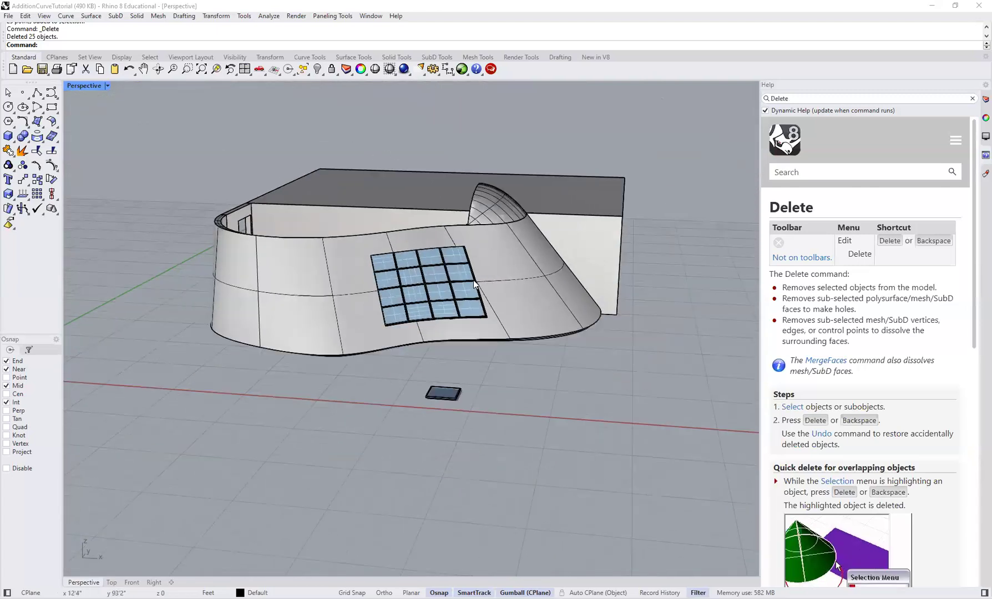
pyautogui.scroll(-2, 475, 284)
pyautogui.keyDown('shift'); pyautogui.moveTo(569, 312); pyautogui.dragTo(490, 314, button='right'); pyautogui.keyUp('shift')
pyautogui.keyDown('shift'); pyautogui.moveTo(720, 240); pyautogui.dragTo(646, 247, button='right'); pyautogui.keyUp('shift')
pyautogui.moveTo(649, 248); pyautogui.dragTo(530, 361)
pyautogui.press('Delete')
pyautogui.scroll(5, 369, 265)
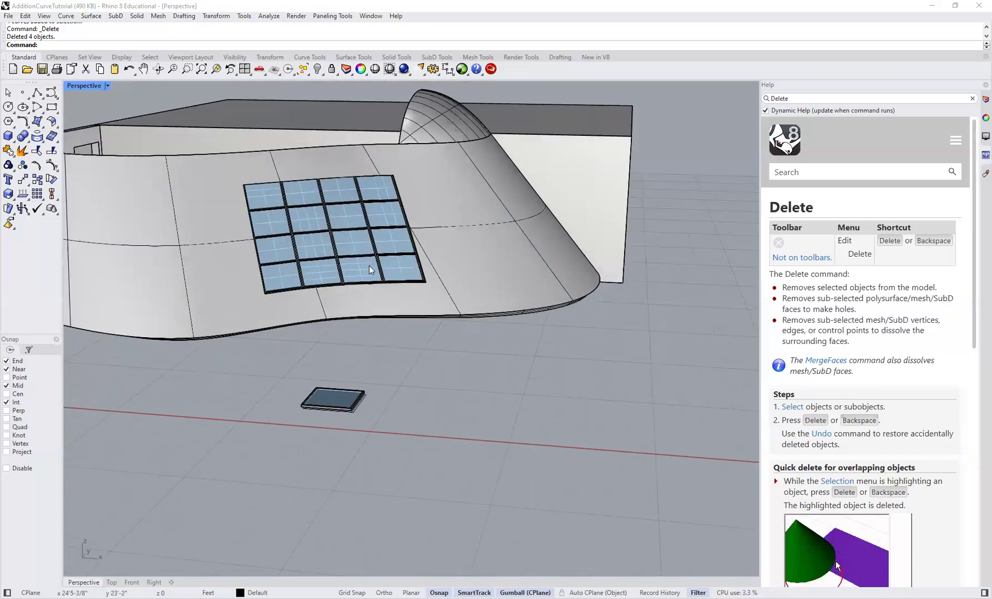
pyautogui.hotkey('ctrl', 'a')
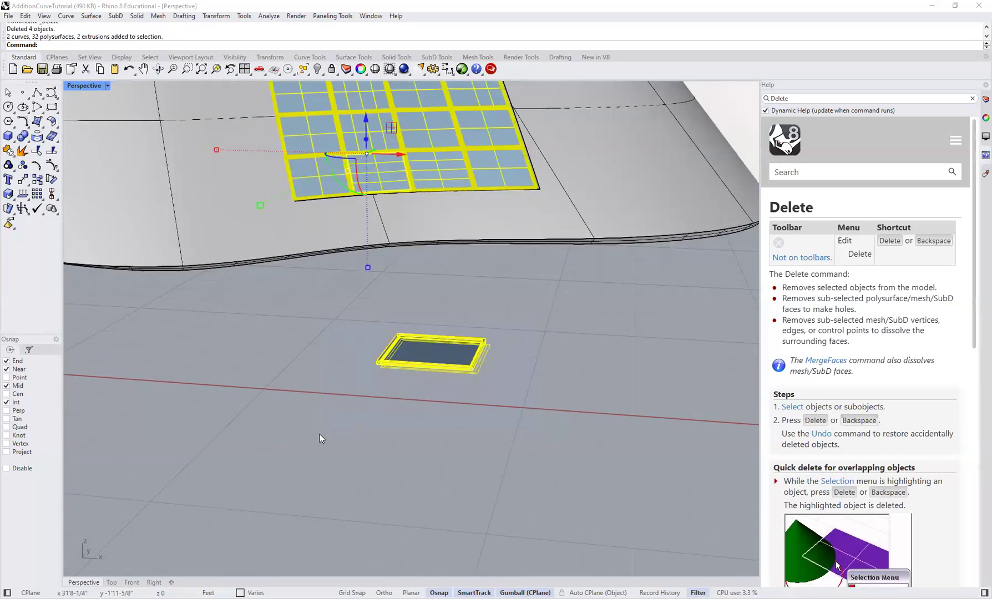
pyautogui.scroll(-5, 496, 312)
pyautogui.moveTo(496, 312); pyautogui.dragTo(488, 333, button='right')
pyautogui.scroll(4, 365, 327)
pyautogui.press('Escape')
# - Ungroup the window panels in the wall opening from the original panel module on the ground
pyautogui.click(508, 204)
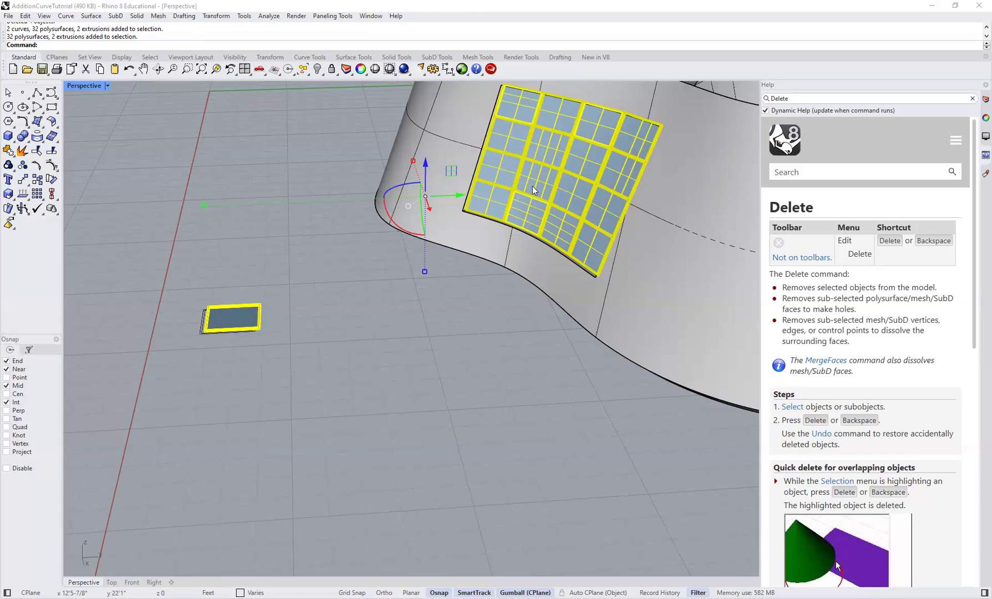
pyautogui.moveTo(499, 177); pyautogui.dragTo(441, 320, button='right')
pyautogui.press('Escape')
pyautogui.click(549, 242)
pyautogui.write('Ungroup')
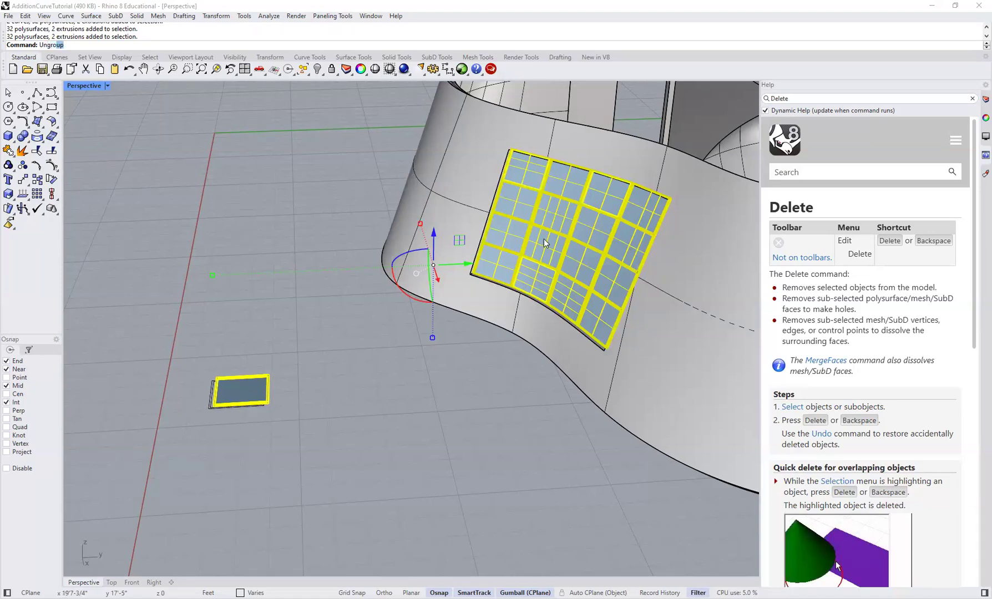
pyautogui.press('Return')
# - Remove the ground module from the selection and group only the window panels in the wall opening
pyautogui.moveTo(287, 349)
pyautogui.keyDown('shift'); pyautogui.mouseDown()
pyautogui.moveTo(209, 419)
pyautogui.moveTo(282, 332)
pyautogui.mouseUp(); pyautogui.keyUp('shift')
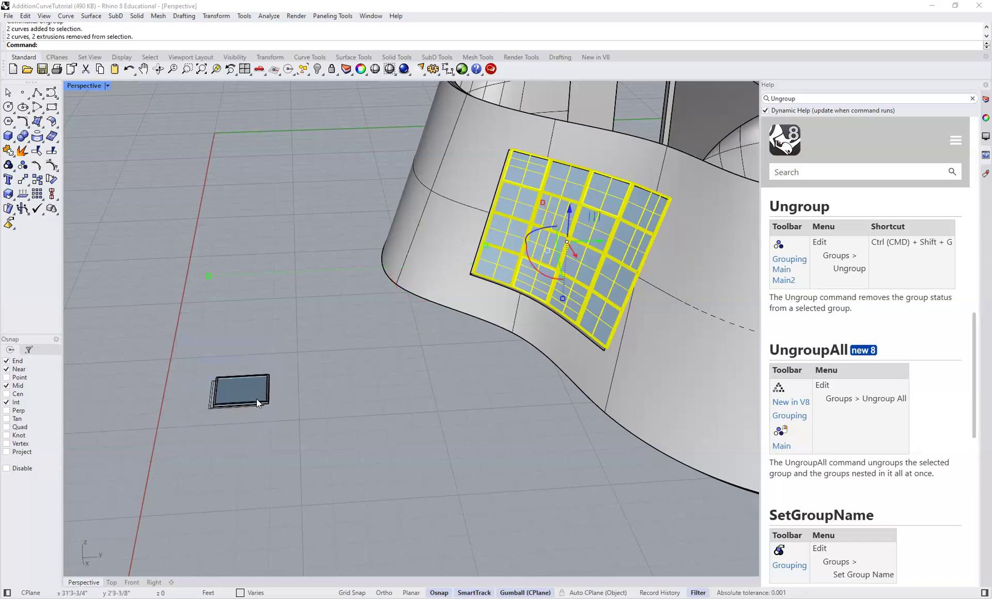
pyautogui.write('Group')
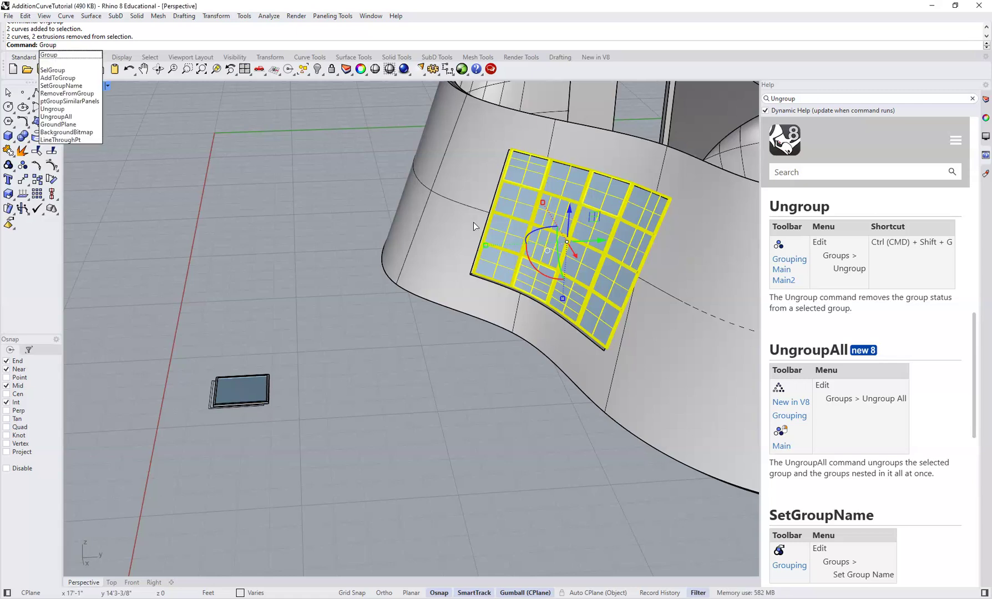
pyautogui.press('Return')
pyautogui.click(568, 185)
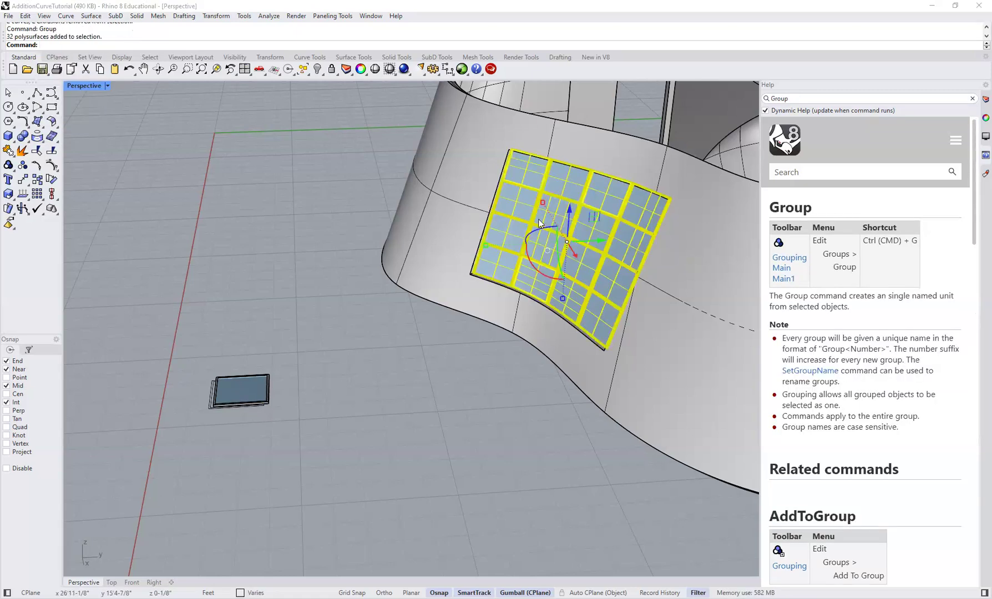
pyautogui.scroll(2, 589, 168)
# - Delete the original panel module lying on the ground beside the building
pyautogui.press('Escape')
pyautogui.moveTo(90, 485); pyautogui.dragTo(252, 357)
pyautogui.press('Delete')
# - Show the hidden building volume above the curved wall
pyautogui.moveTo(309, 250); pyautogui.dragTo(290, 173, button='right')
pyautogui.write('Unhide')
pyautogui.press('Return')
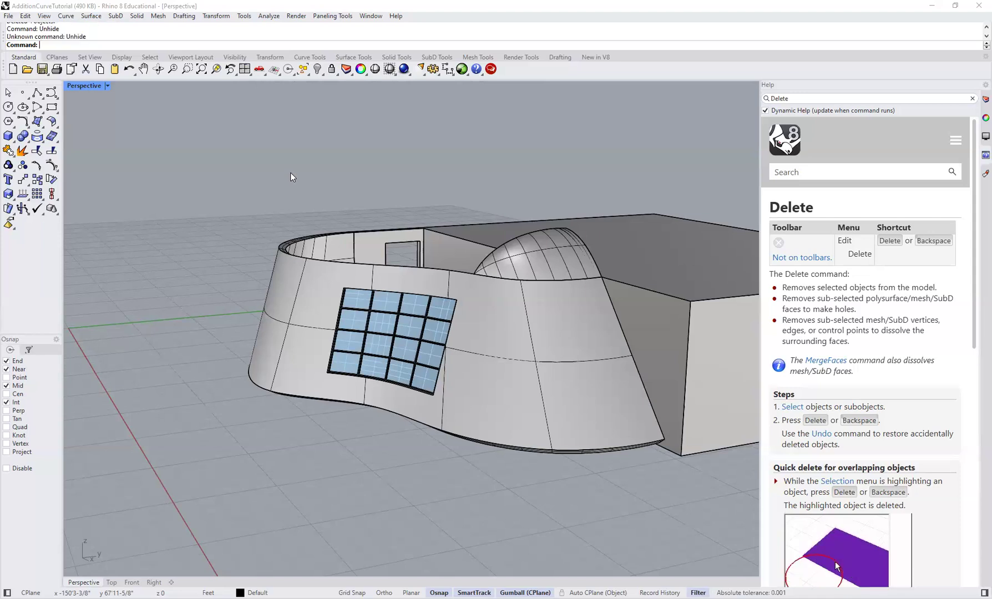
pyautogui.write('Show')
pyautogui.press('Return')
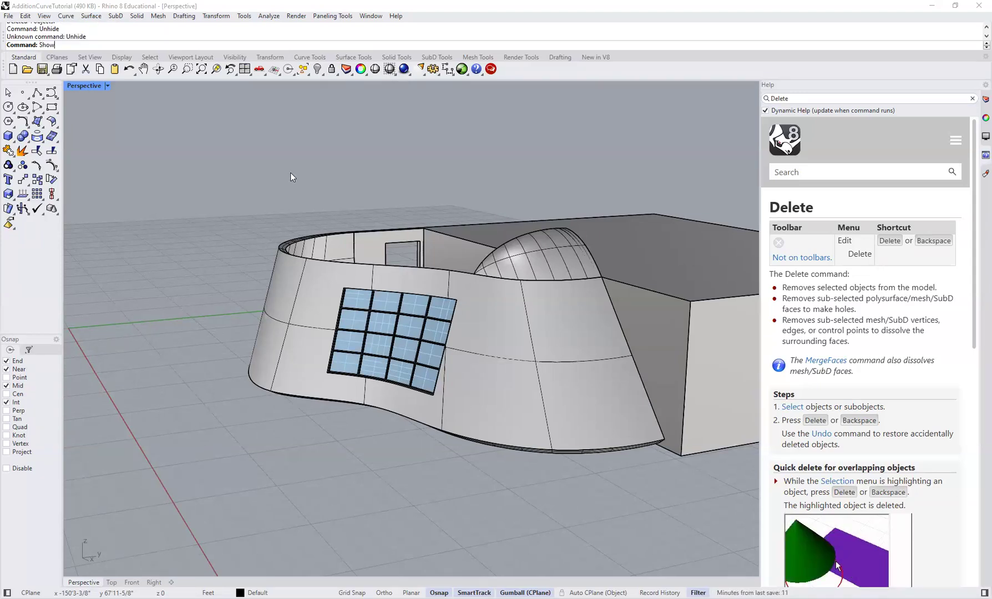
# - Preview the building in Ghosted and Rendered display modes, examining the window grid and the far side of the curved wall
pyautogui.scroll(-5, 220, 349)
pyautogui.moveTo(250, 333); pyautogui.dragTo(447, 280, button='right')
pyautogui.scroll(3, 528, 249)
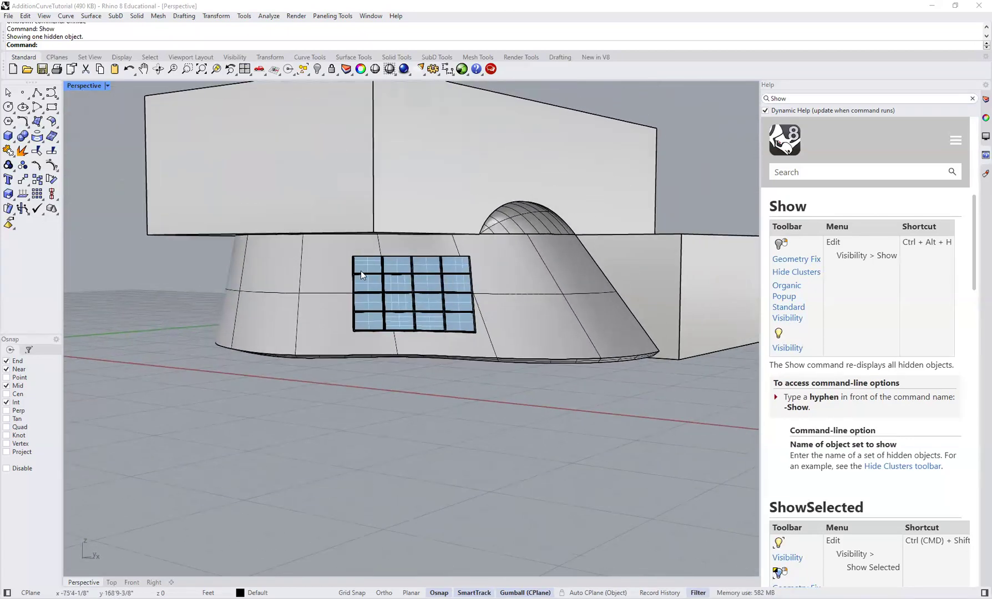
pyautogui.moveTo(373, 320); pyautogui.dragTo(263, 313, button='right')
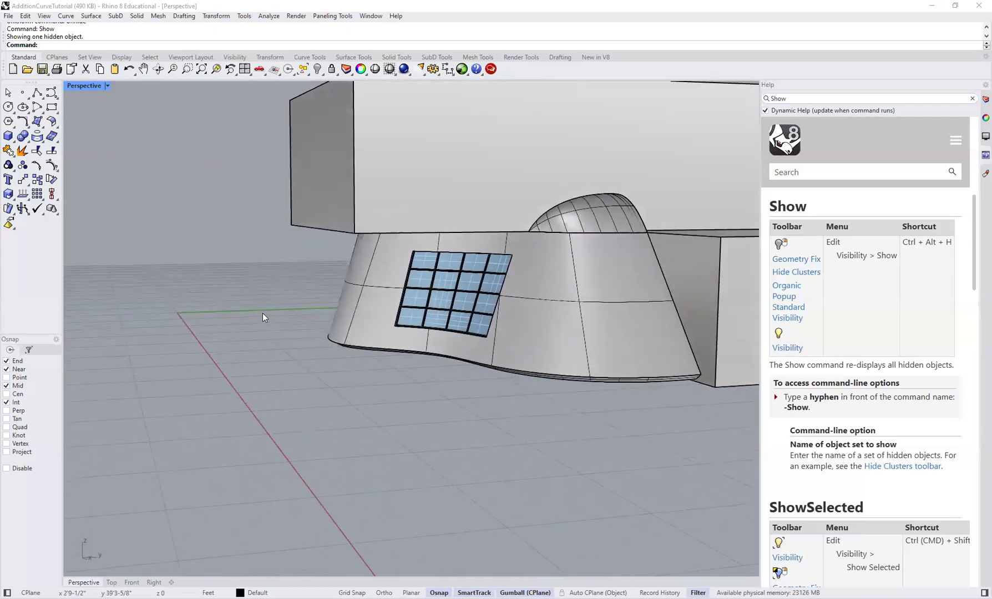
pyautogui.click(107, 86)
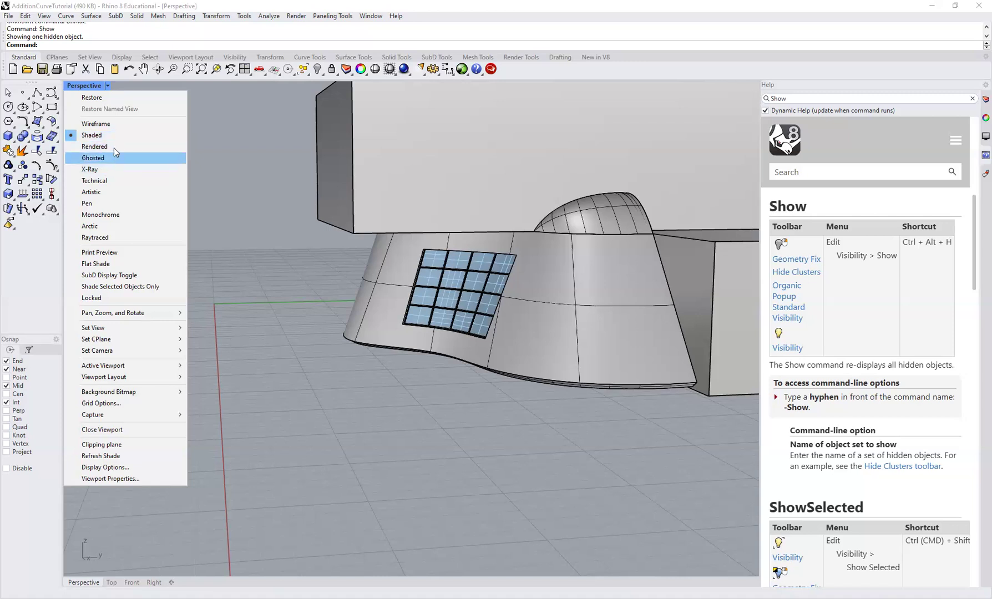
pyautogui.click(113, 159)
pyautogui.click(107, 86)
pyautogui.click(111, 144)
pyautogui.scroll(6, 483, 293)
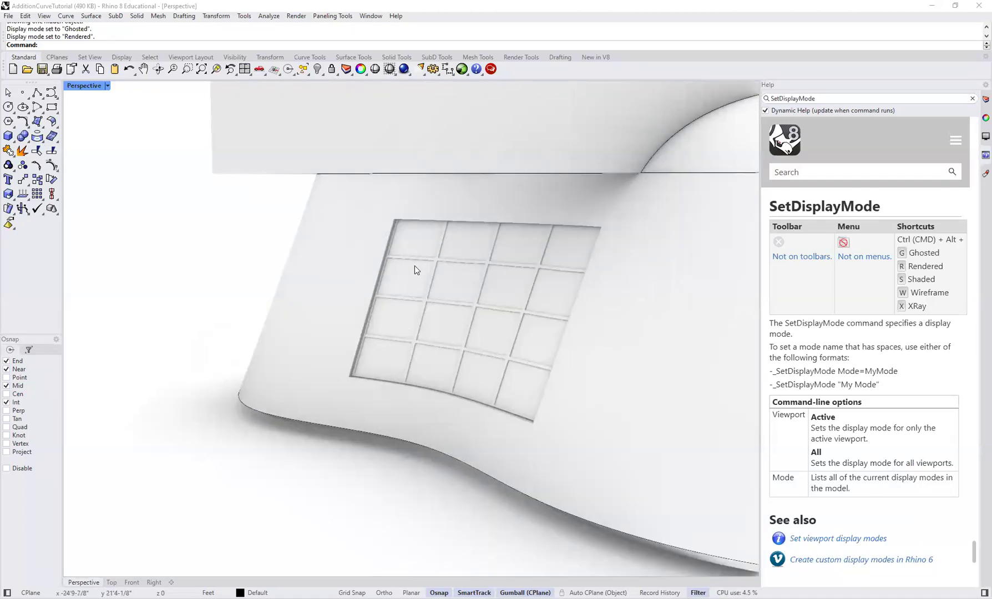
pyautogui.scroll(-5, 415, 266)
pyautogui.moveTo(393, 279); pyautogui.dragTo(543, 274, button='right')
pyautogui.scroll(5, 603, 271)
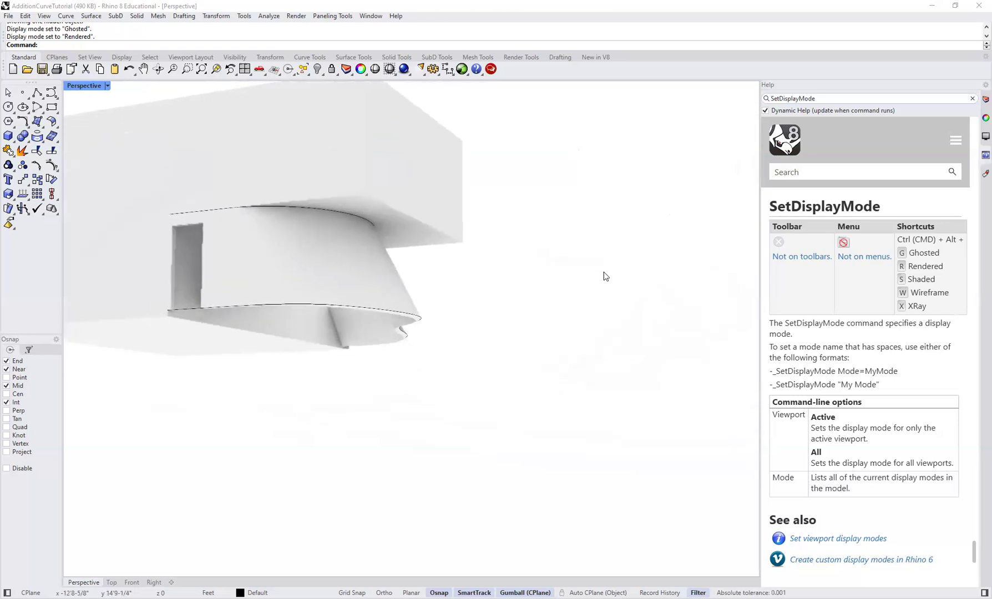
pyautogui.moveTo(604, 276); pyautogui.dragTo(193, 243, button='right')
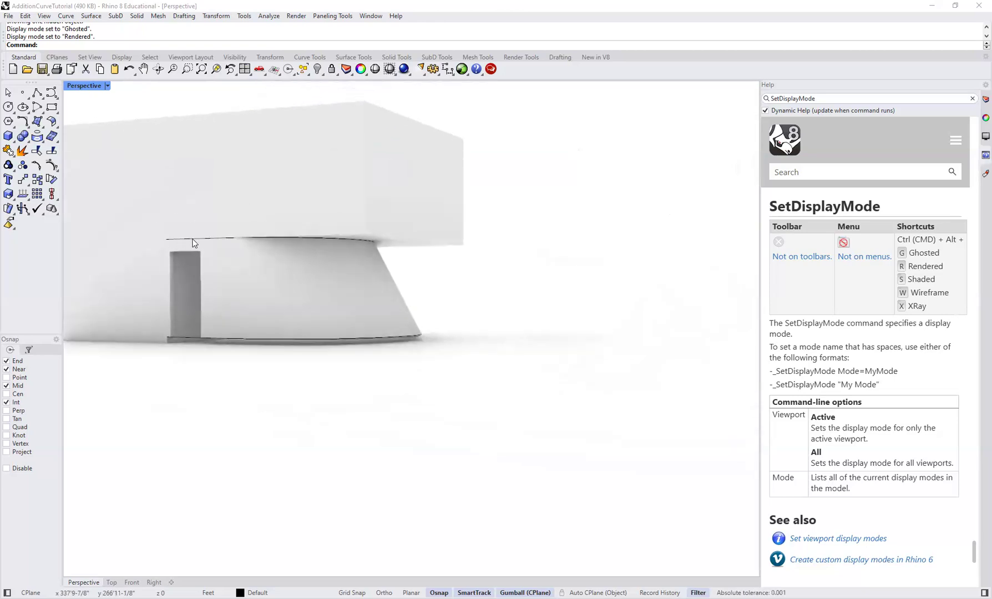
# - Return the viewport to Shaded display and review the whole building from below and from the window side
pyautogui.click(108, 86)
pyautogui.click(99, 136)
pyautogui.moveTo(294, 274)
pyautogui.mouseDown(button='right')
pyautogui.moveTo(184, 311)
pyautogui.moveTo(333, 289)
pyautogui.moveTo(379, 266)
pyautogui.moveTo(336, 296)
pyautogui.moveTo(328, 326)
pyautogui.mouseUp(button='right')
pyautogui.moveTo(447, 342); pyautogui.dragTo(473, 338, button='right')
pyautogui.moveTo(526, 384); pyautogui.dragTo(567, 320, button='right')
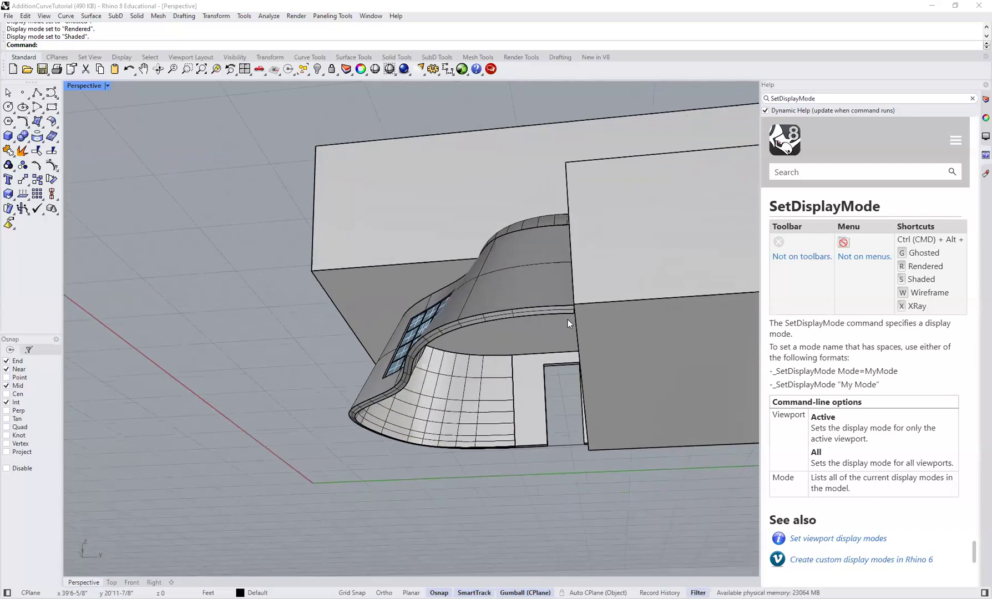
pyautogui.keyDown('shift'); pyautogui.moveTo(441, 250); pyautogui.dragTo(476, 120, button='right'); pyautogui.keyUp('shift')
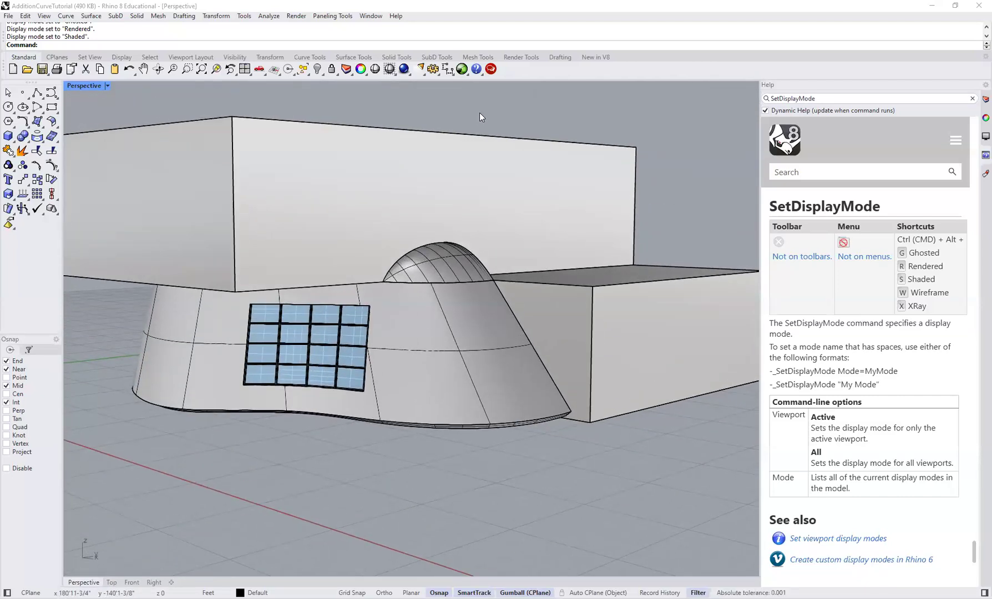